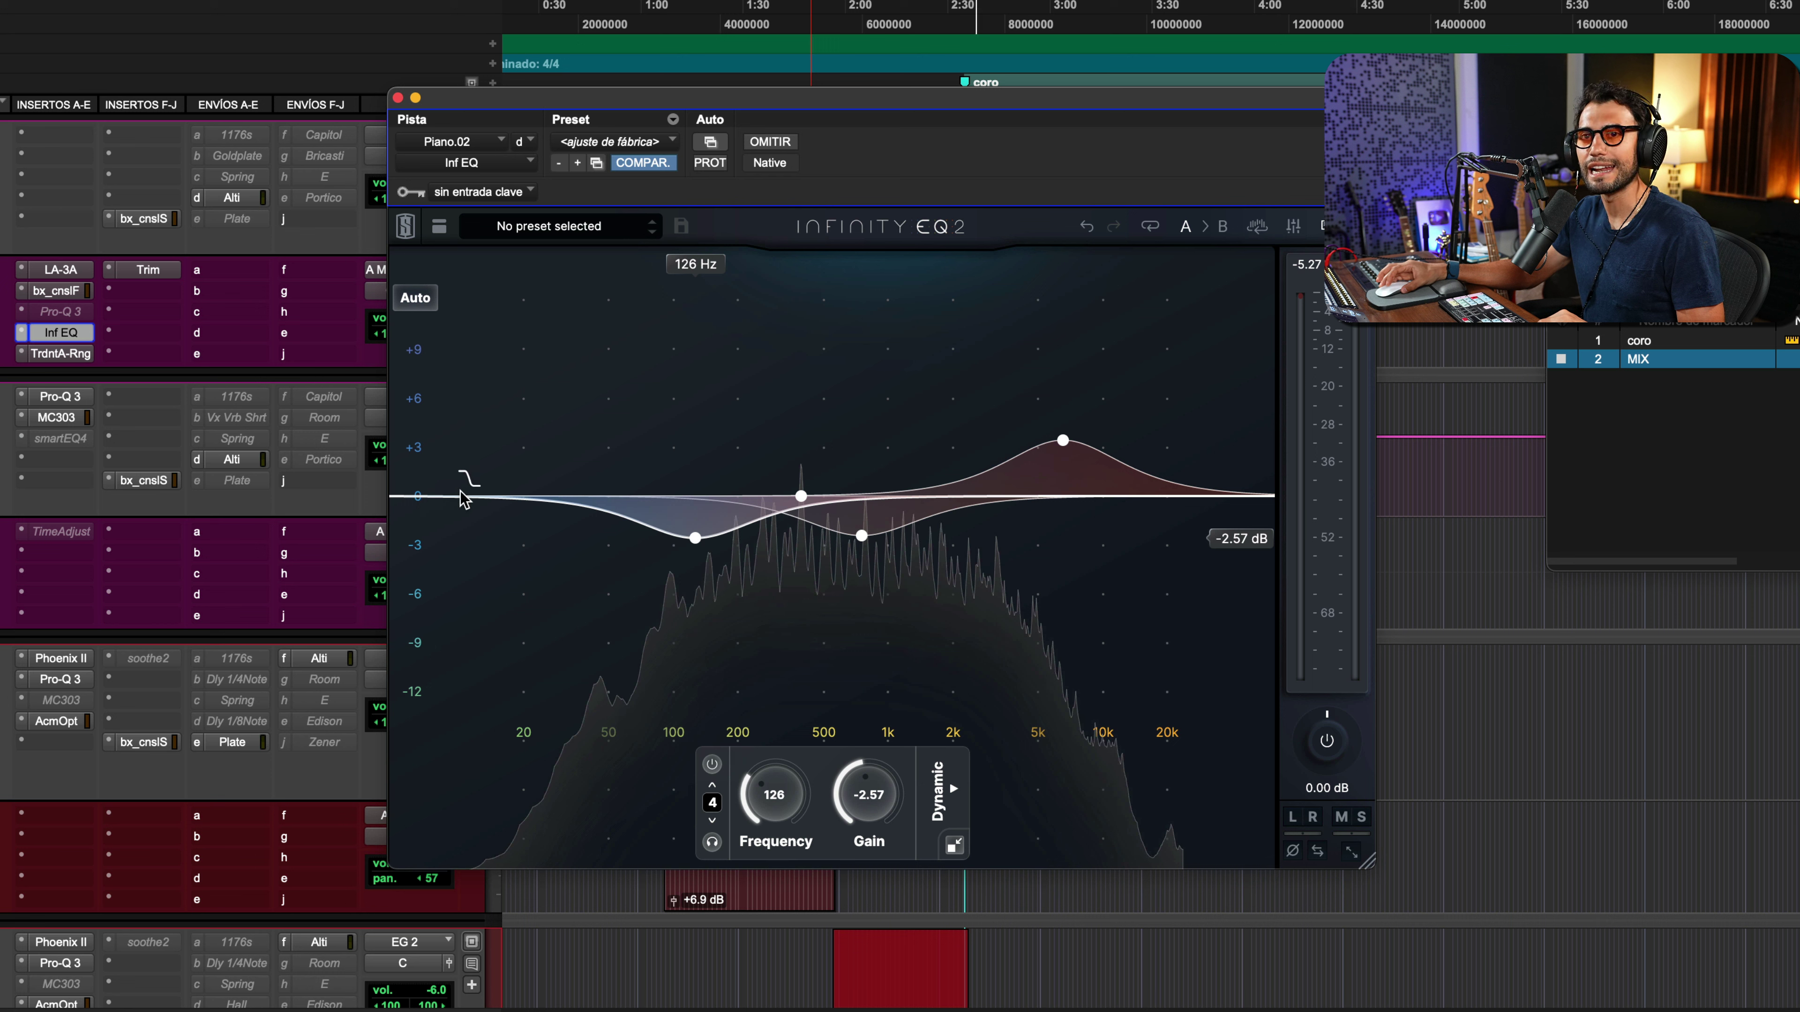
Add a low-cut band at 10 Hz, a low shelf at 16.7 Hz with +4.14 dB, and a high cut at 15.5 kHz
left_click(439, 528)
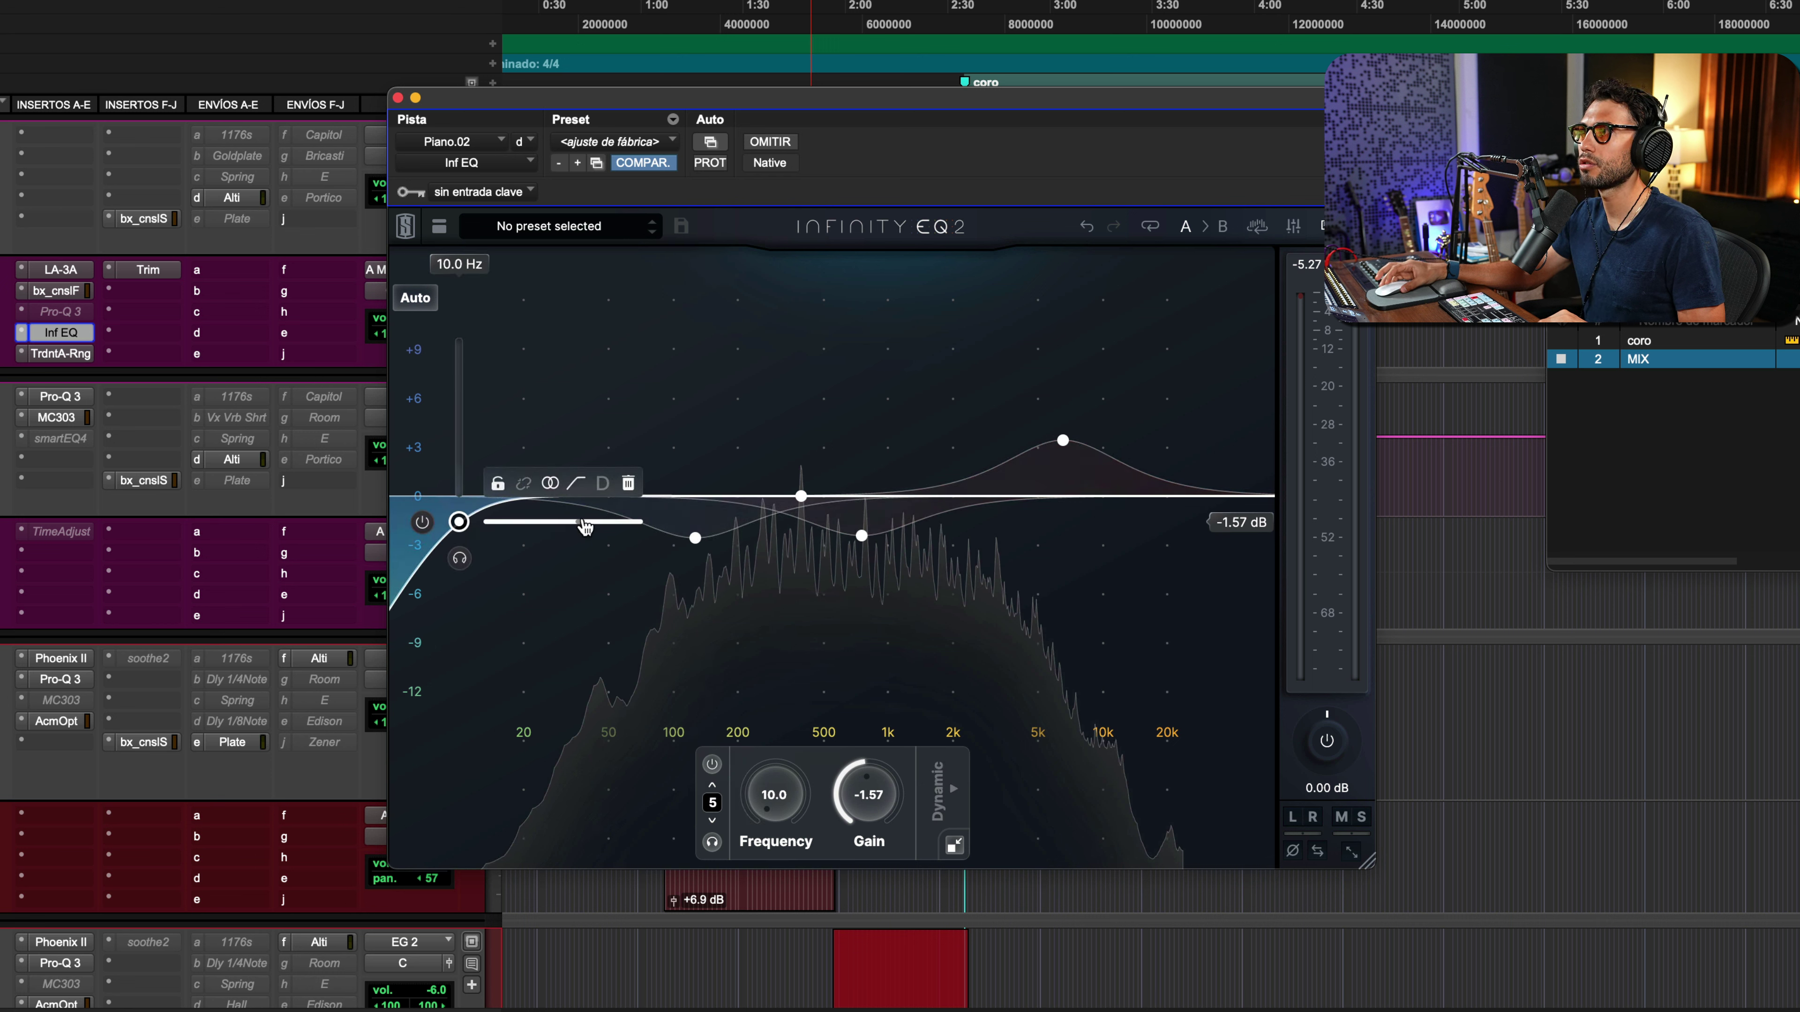
left_click(506, 429)
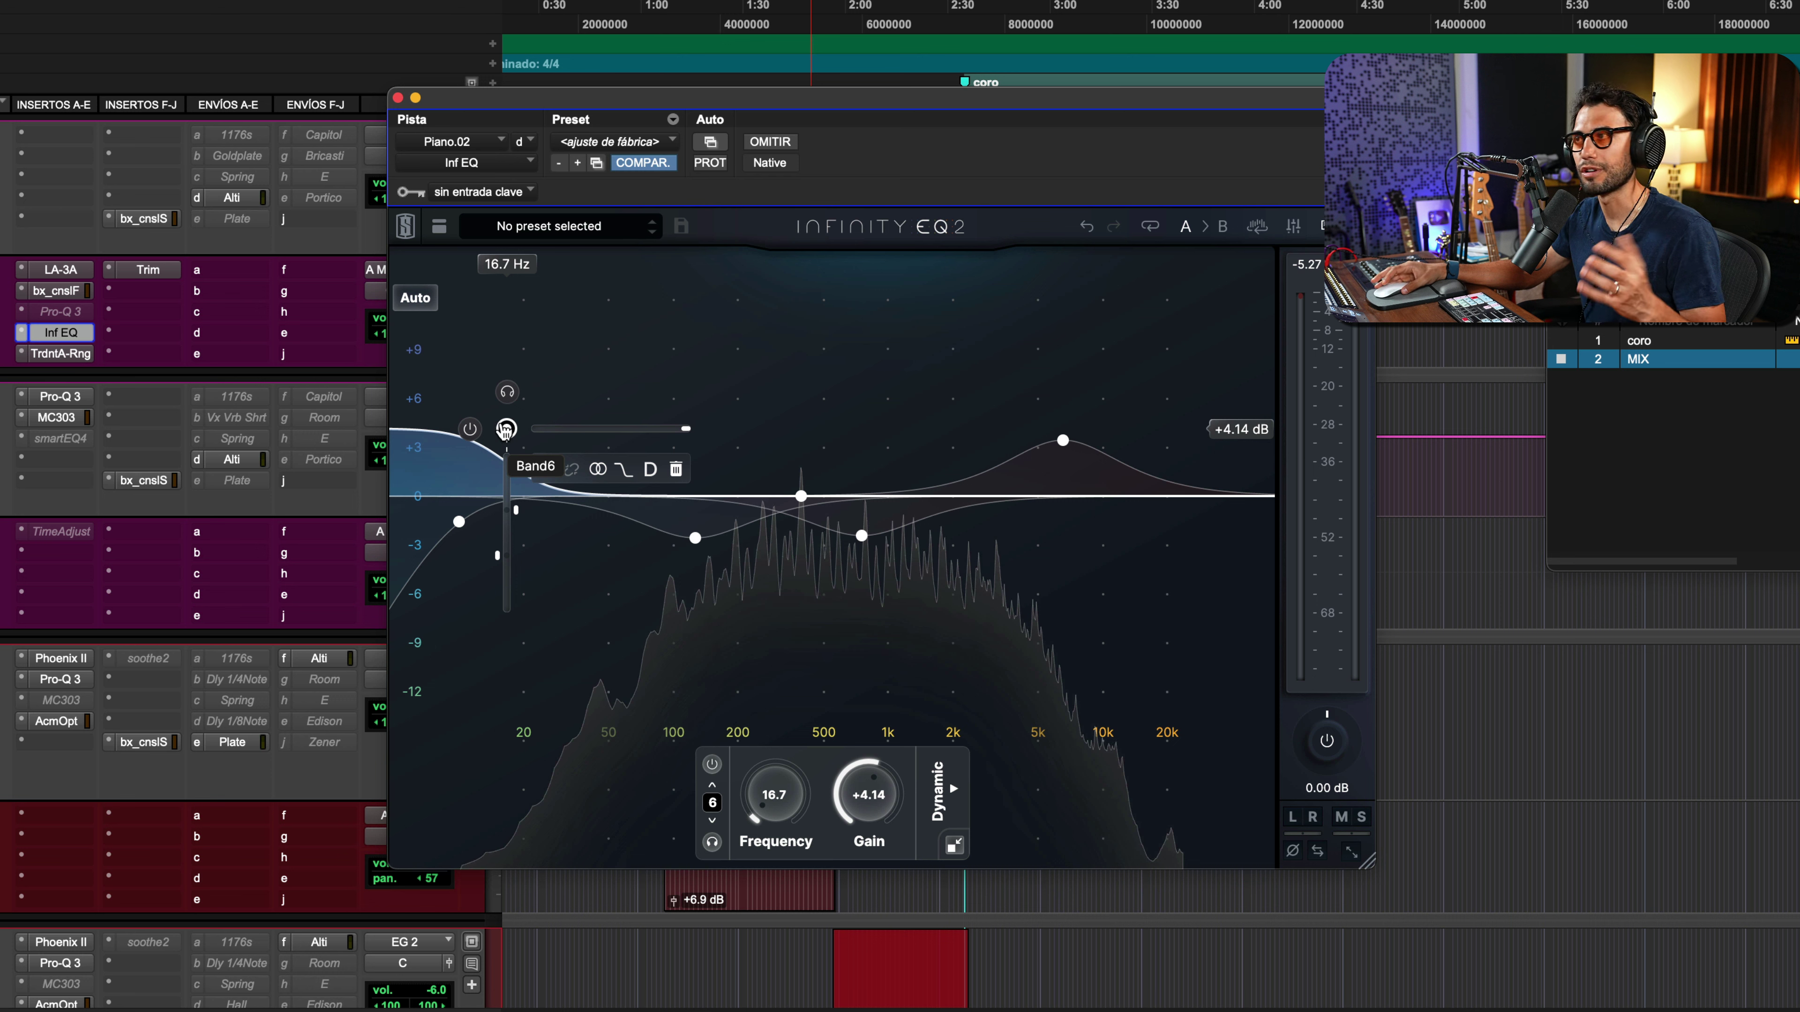
left_click(1245, 524)
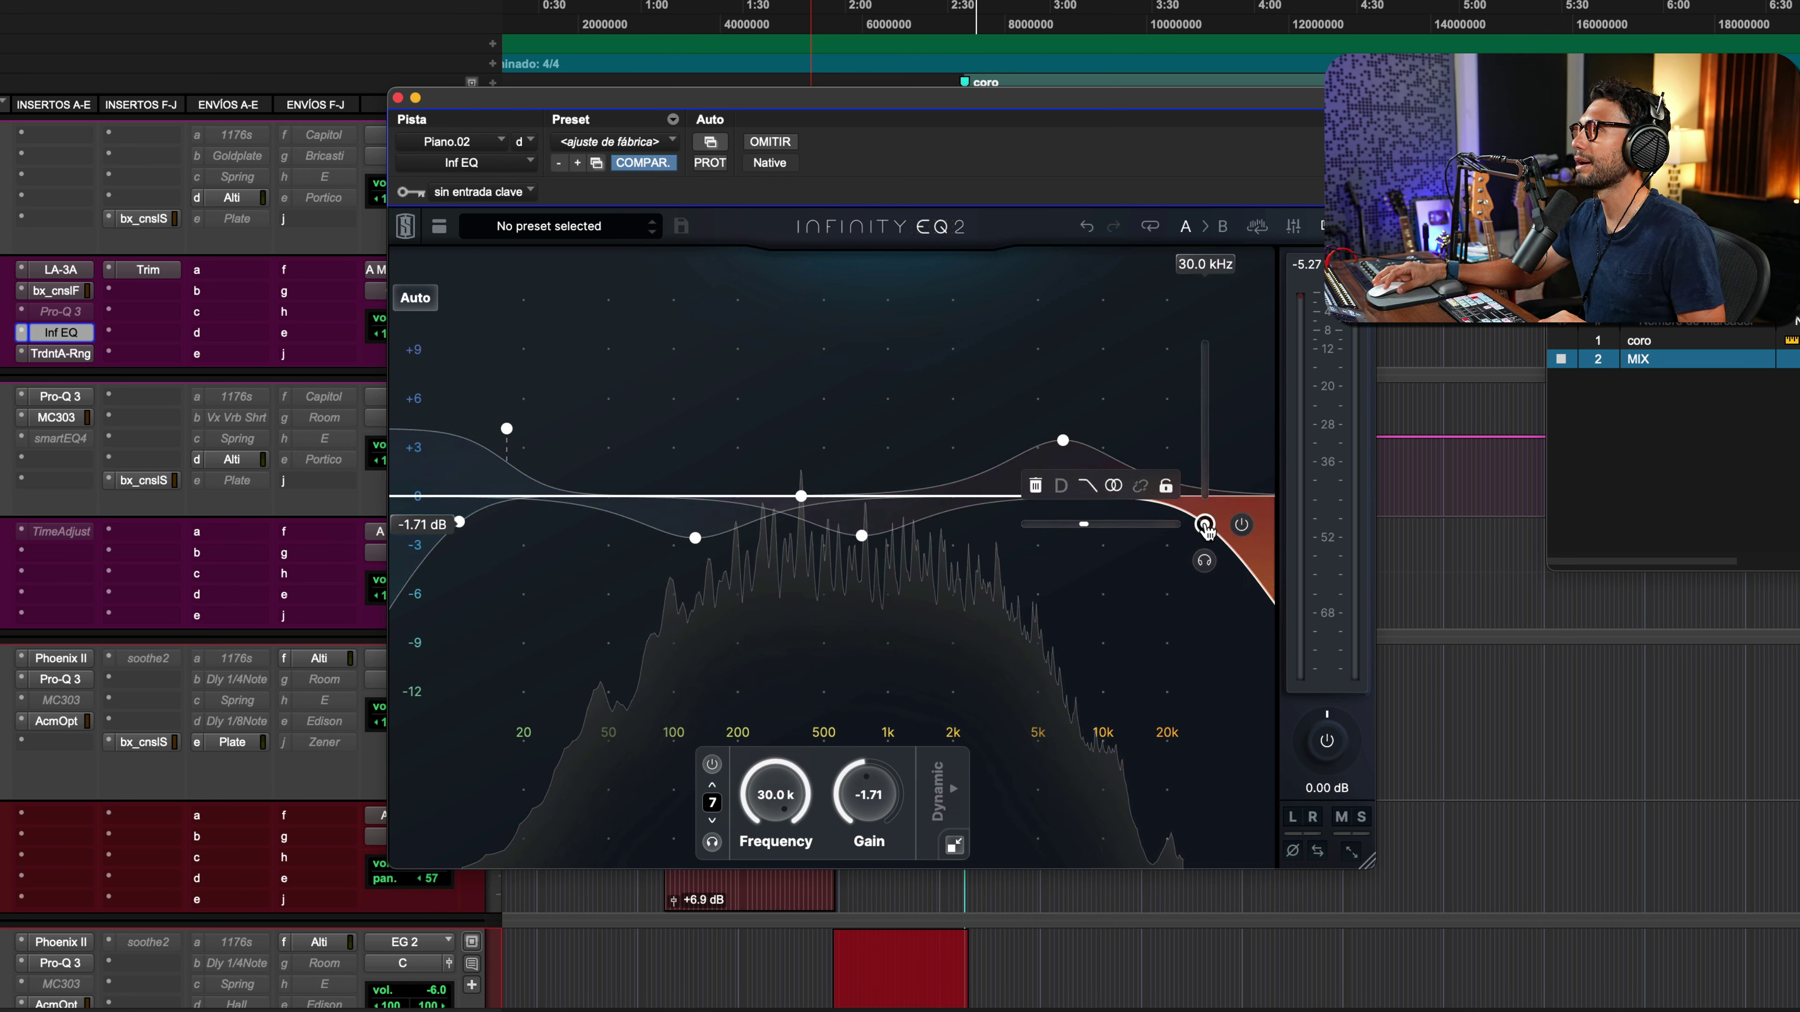
left_click_drag(1204, 524, 1143, 524)
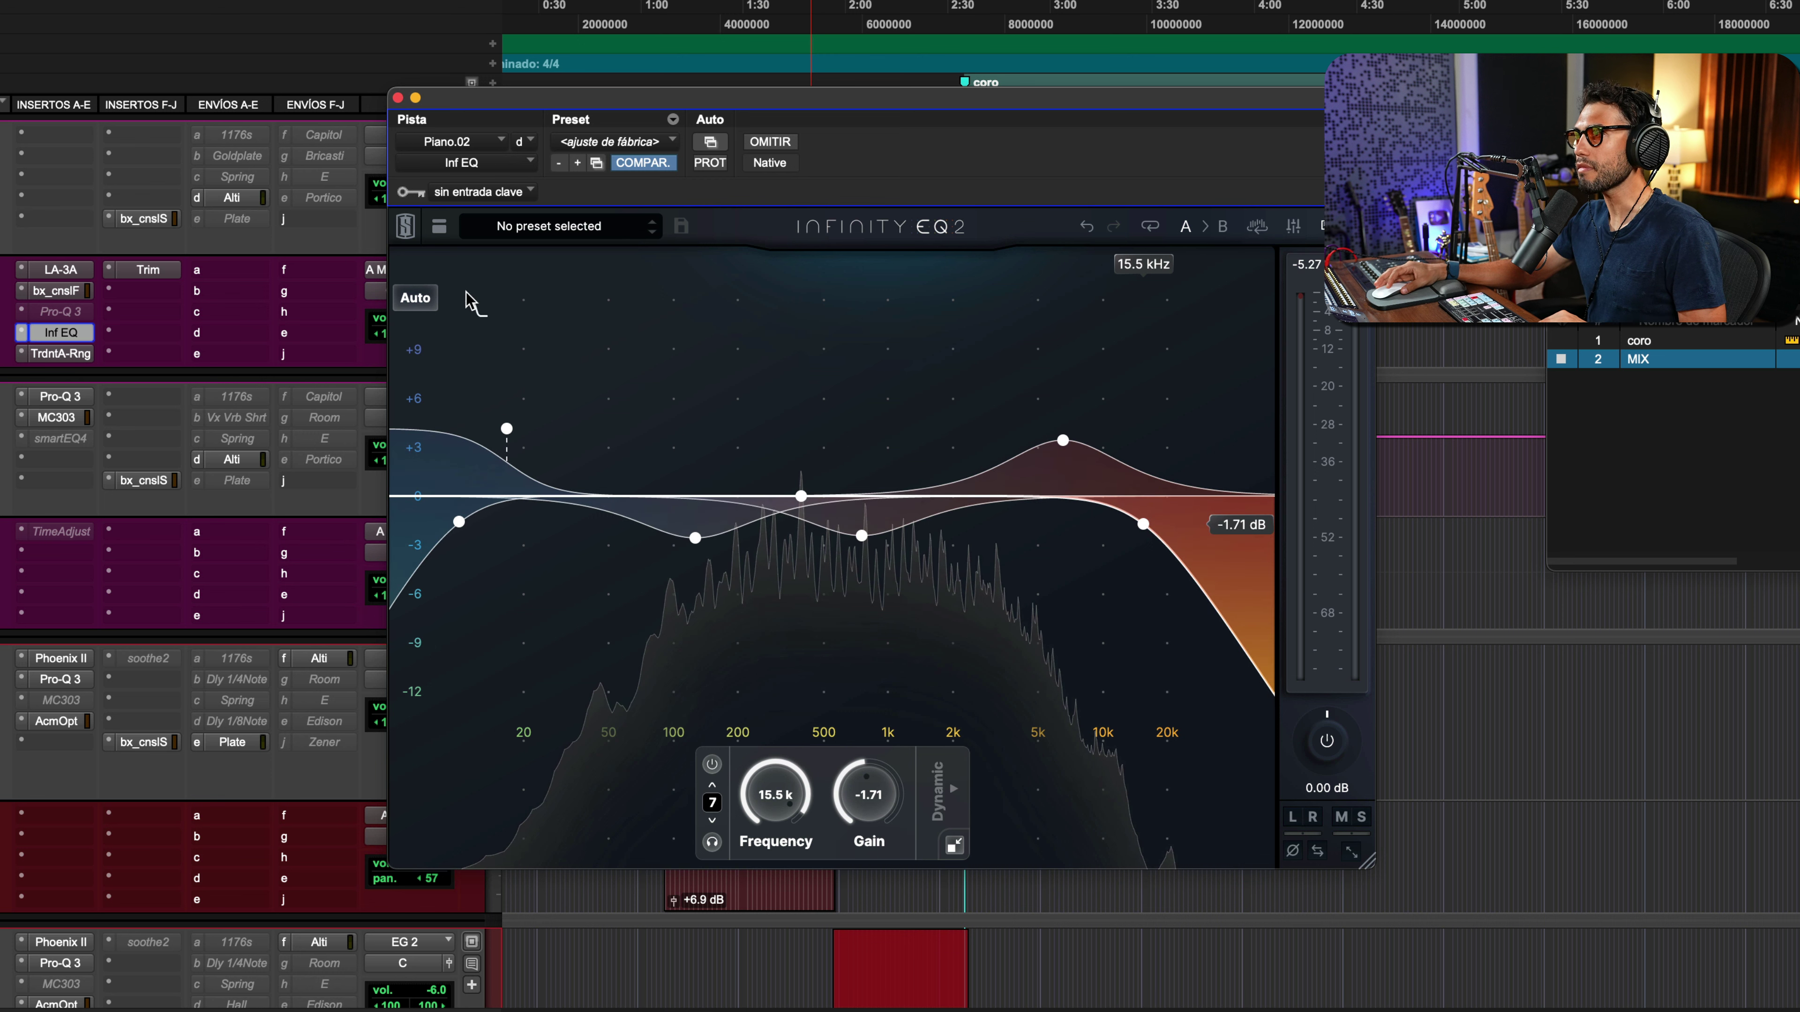
Select all the bands in the EQ graph together and delete them
left_click_drag(423, 352, 1229, 642)
mouse_move(506, 436)
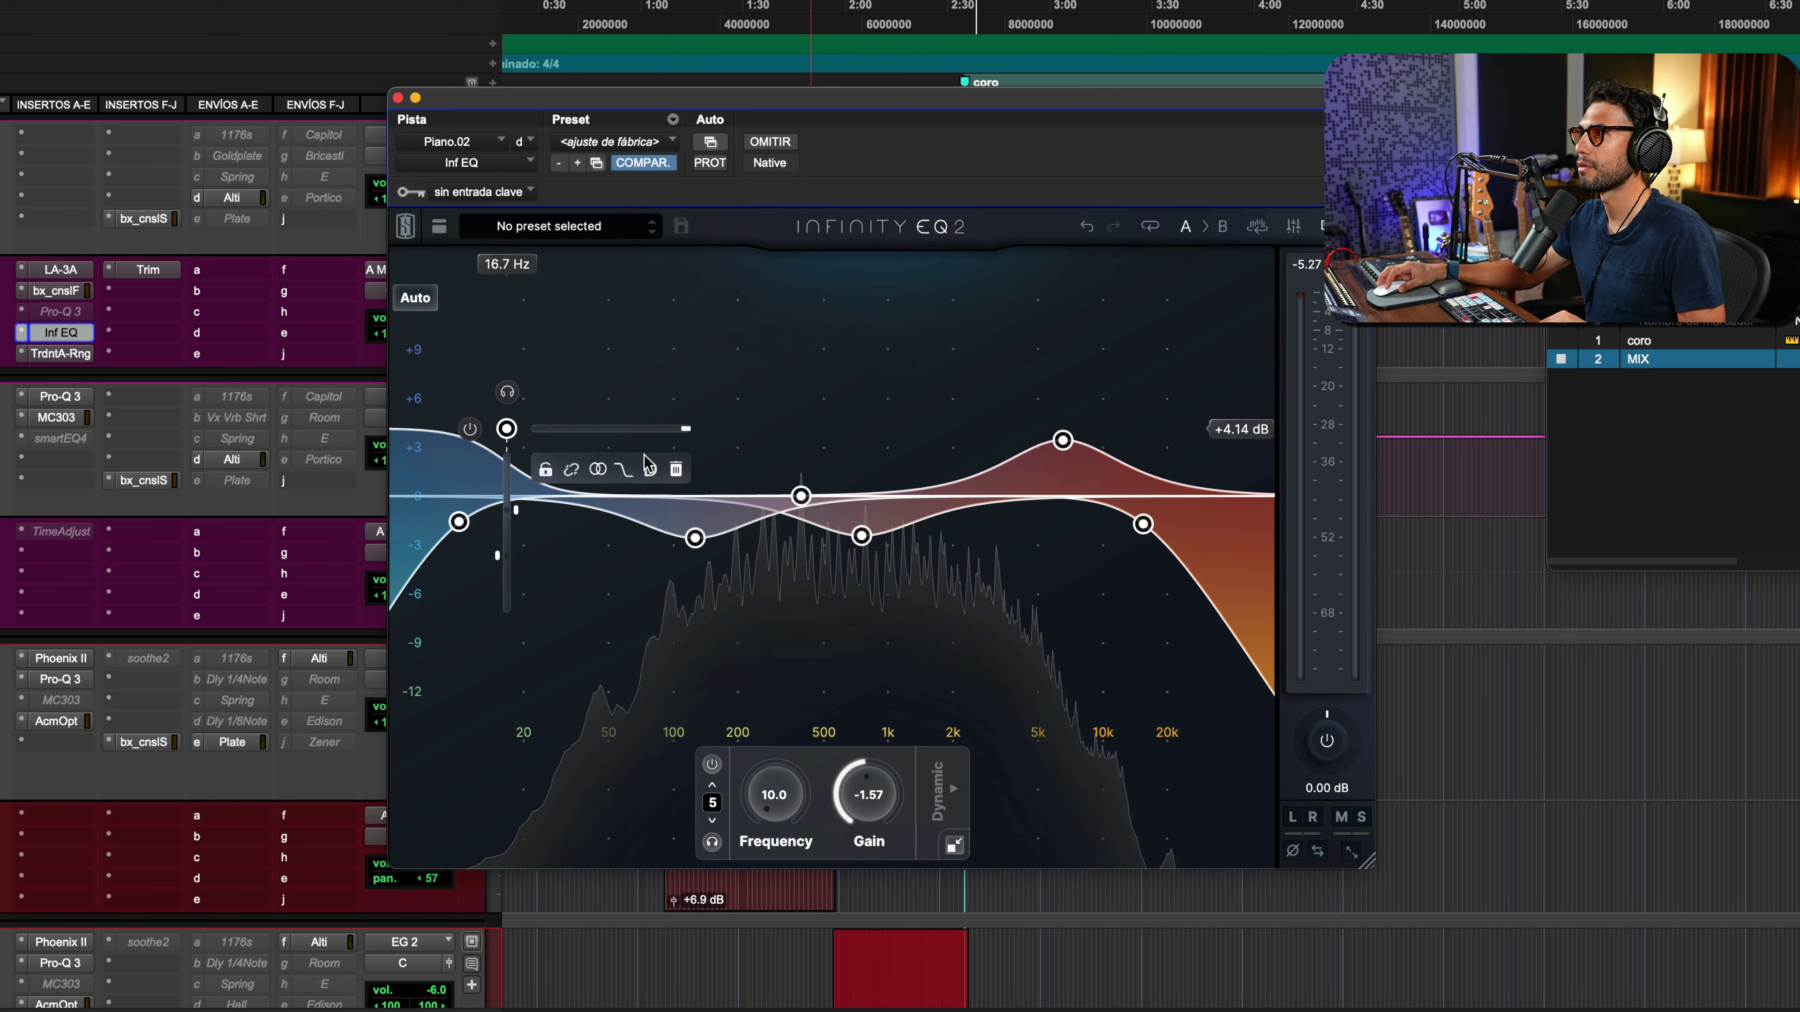
left_click(677, 470)
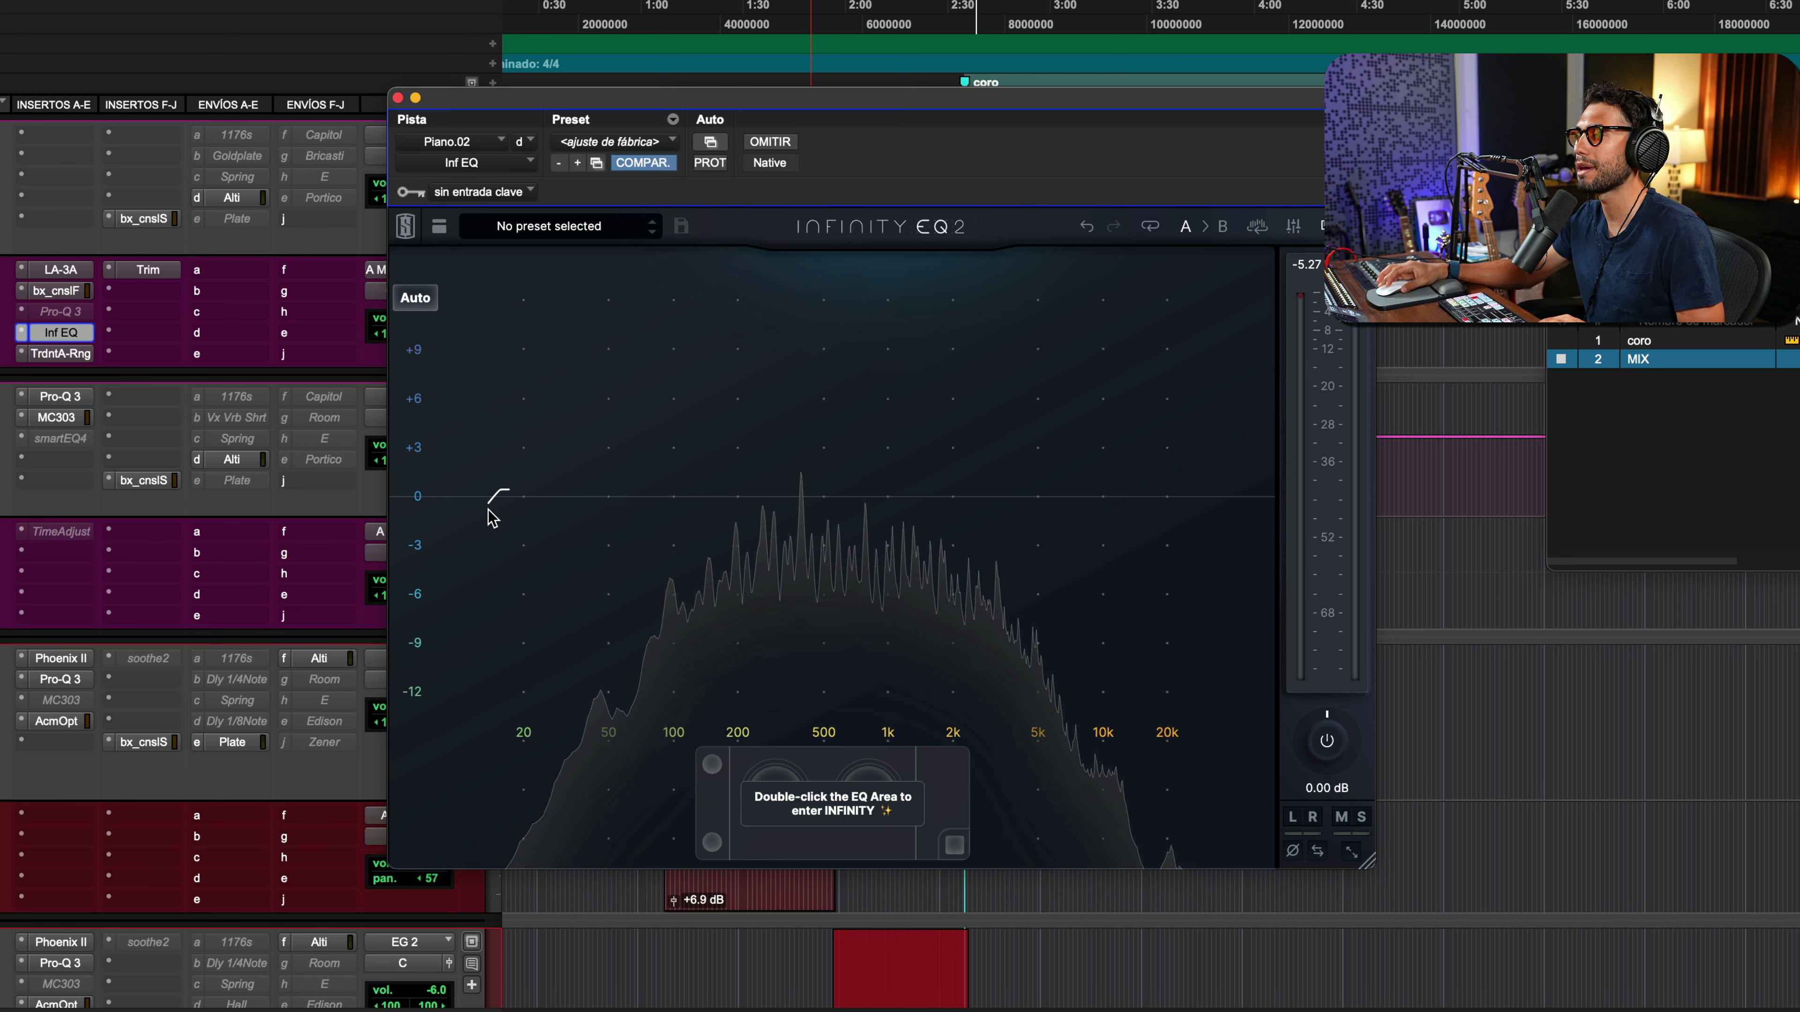
Play the track, add a low-cut band at about 95 Hz with -1.07 dB gain, and try steeper and gentler slopes
key("space")
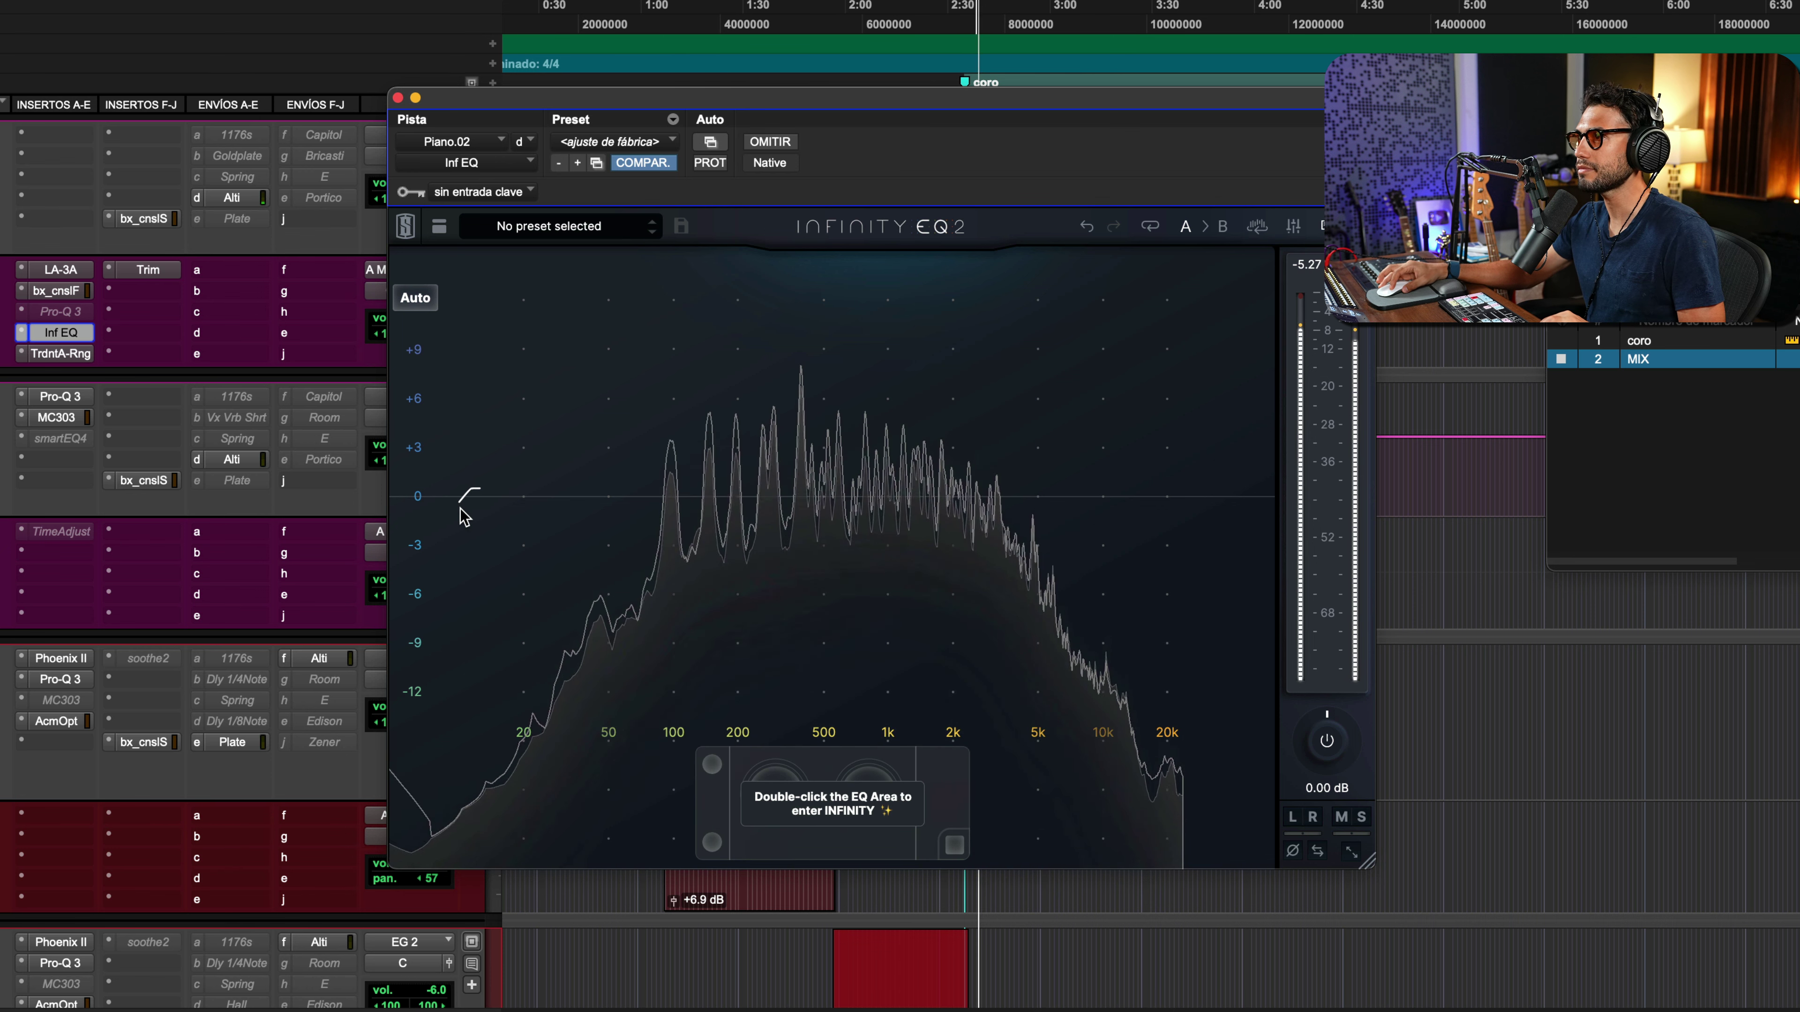
left_click_drag(462, 511, 670, 514)
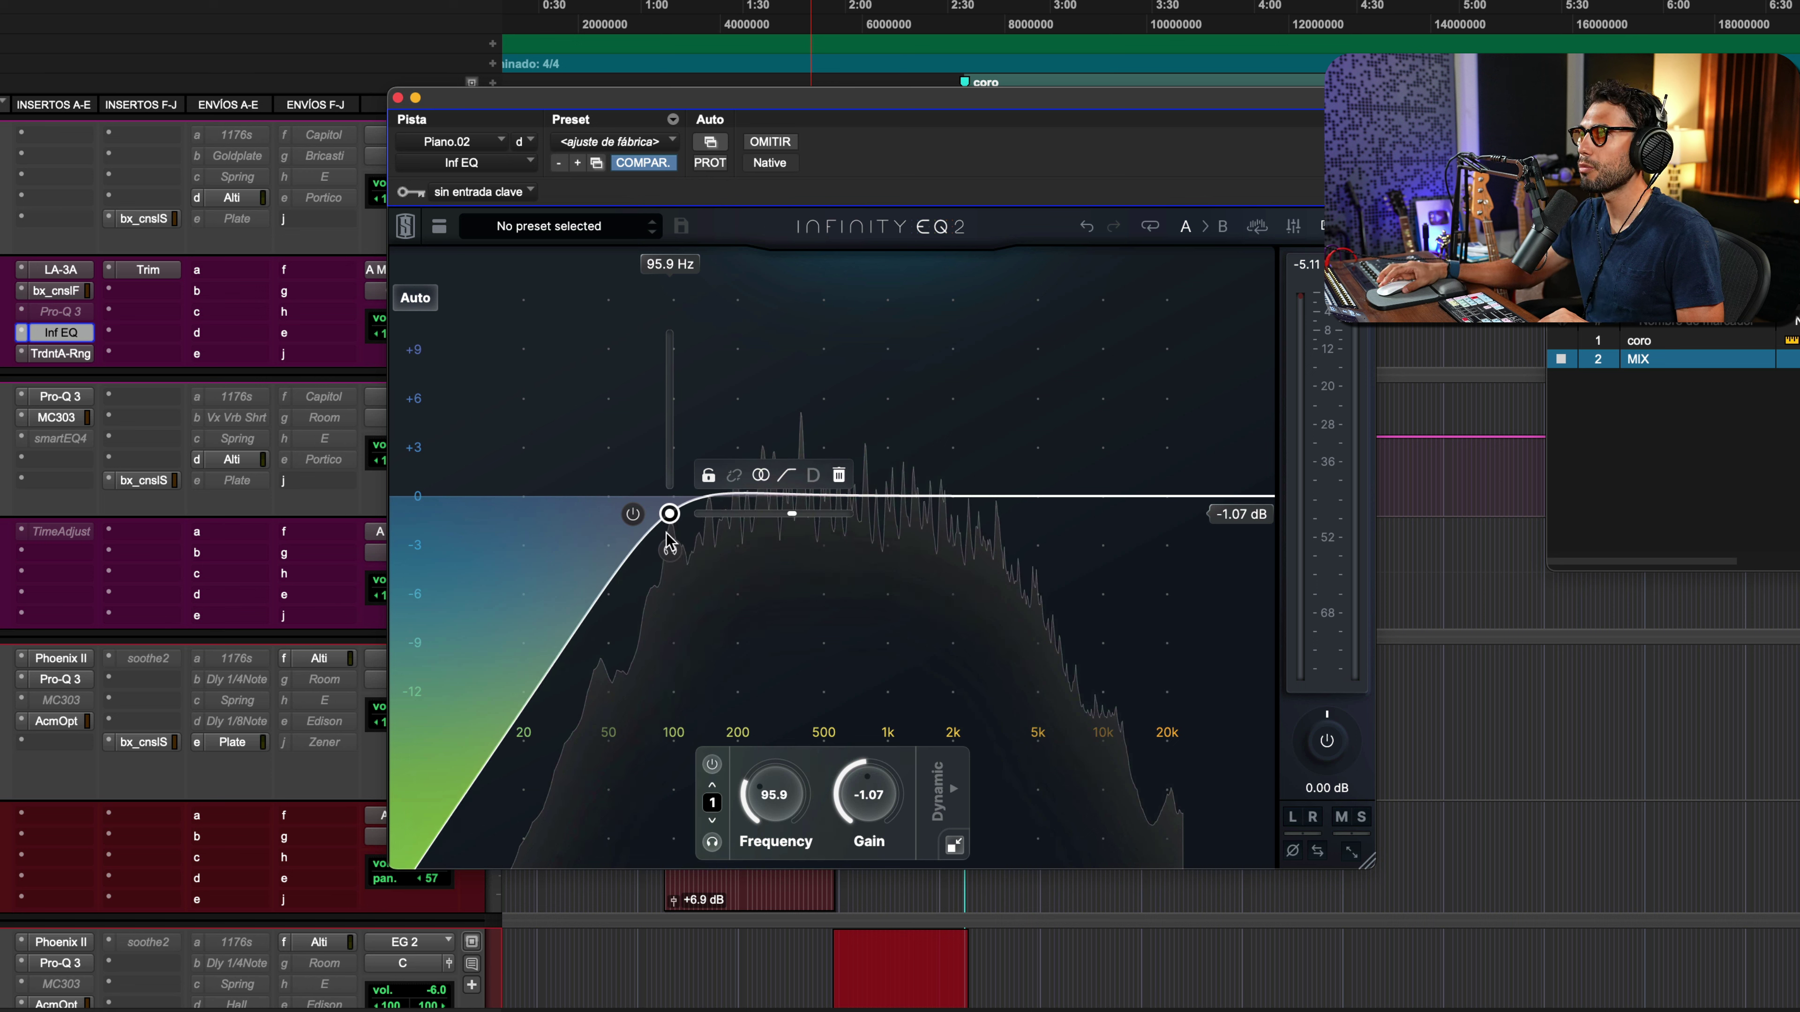
scroll(669, 542, "down", 5)
scroll(669, 543, "up", 3)
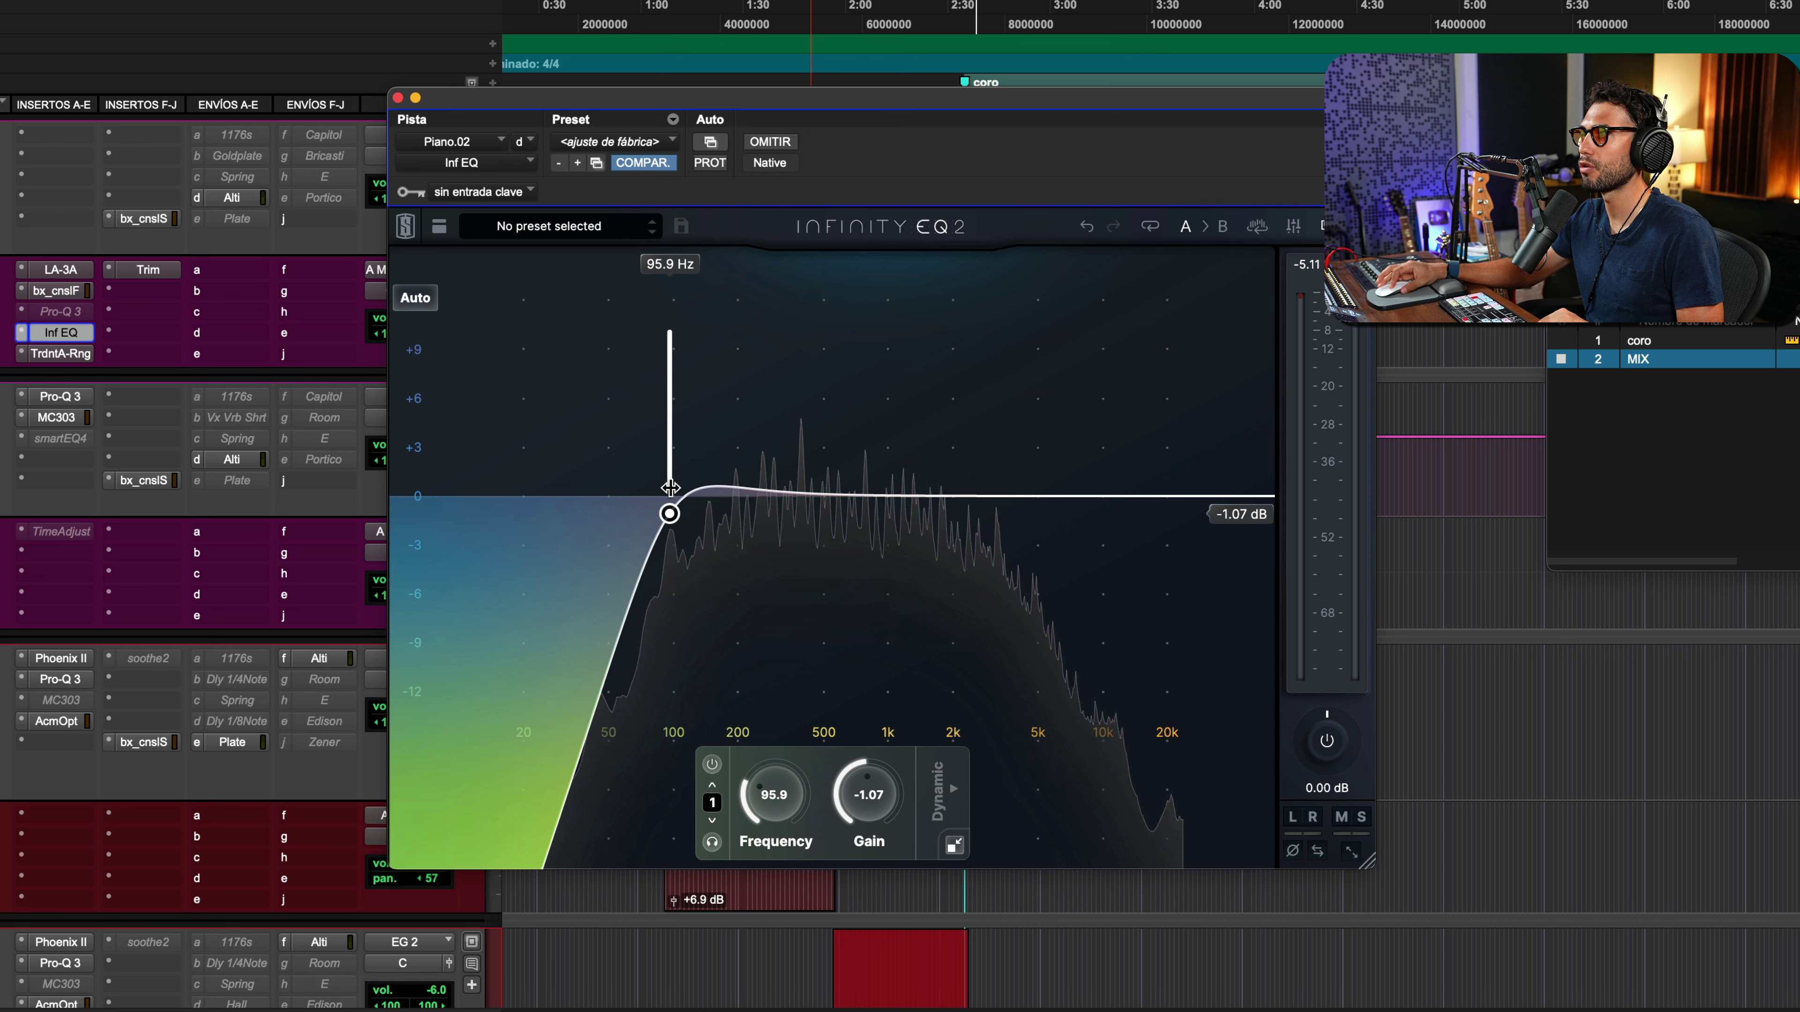
mouse_move(771, 523)
left_mouse_down()
mouse_move(739, 525)
mouse_move(819, 518)
mouse_move(753, 516)
left_mouse_up()
scroll(736, 519, "down", 3)
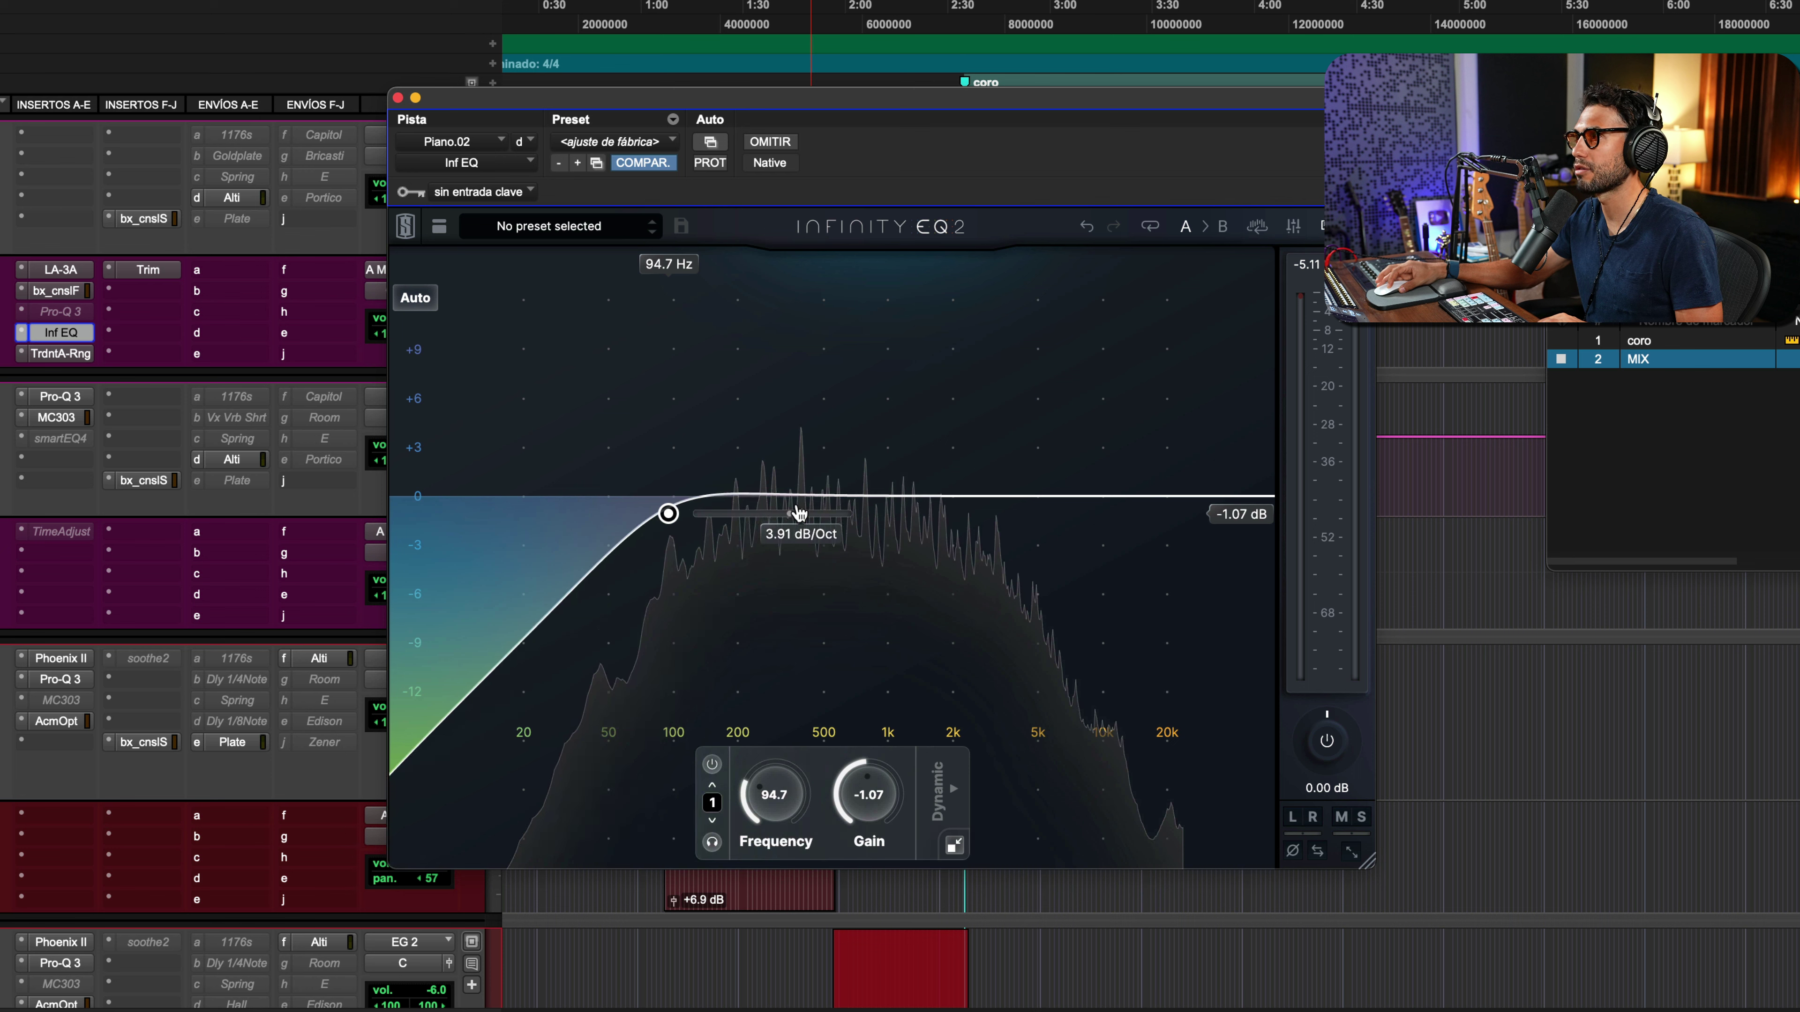
scroll(691, 521, "up", 3)
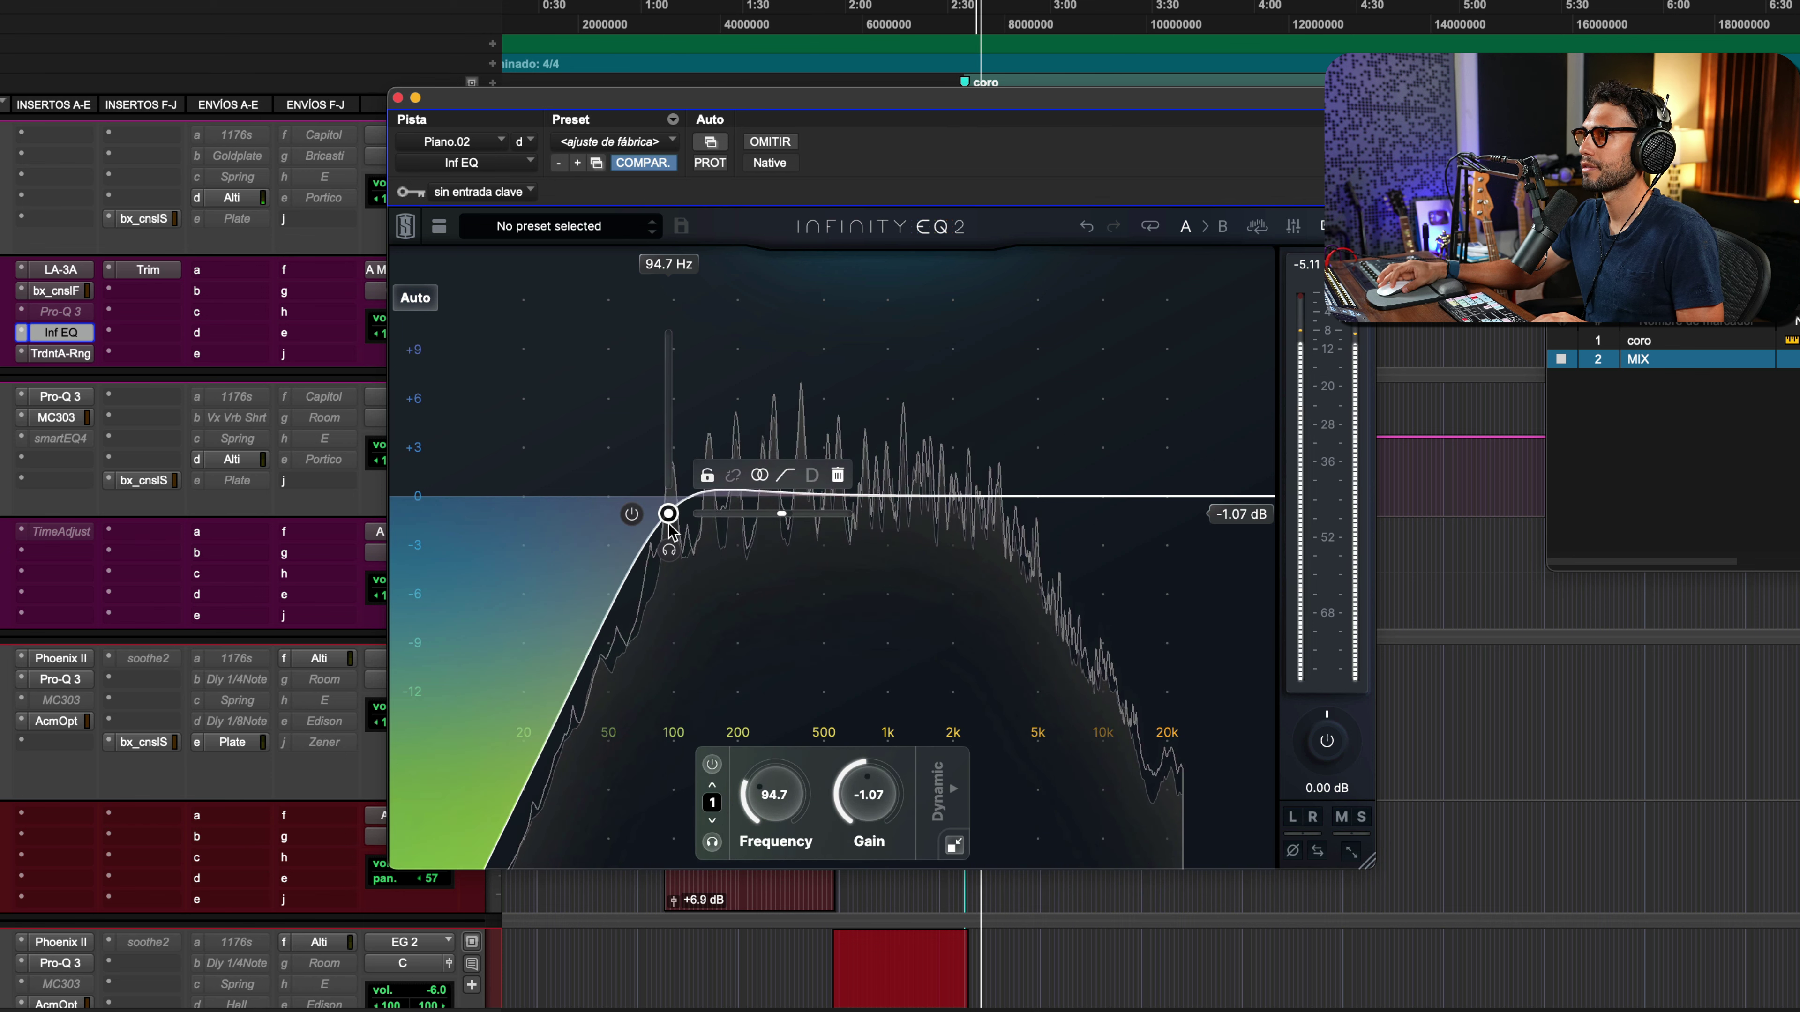
Raise the low-cut band to about 230 Hz with -0.71 dB gain and vary its slope during playback
left_click_drag(690, 521, 751, 518)
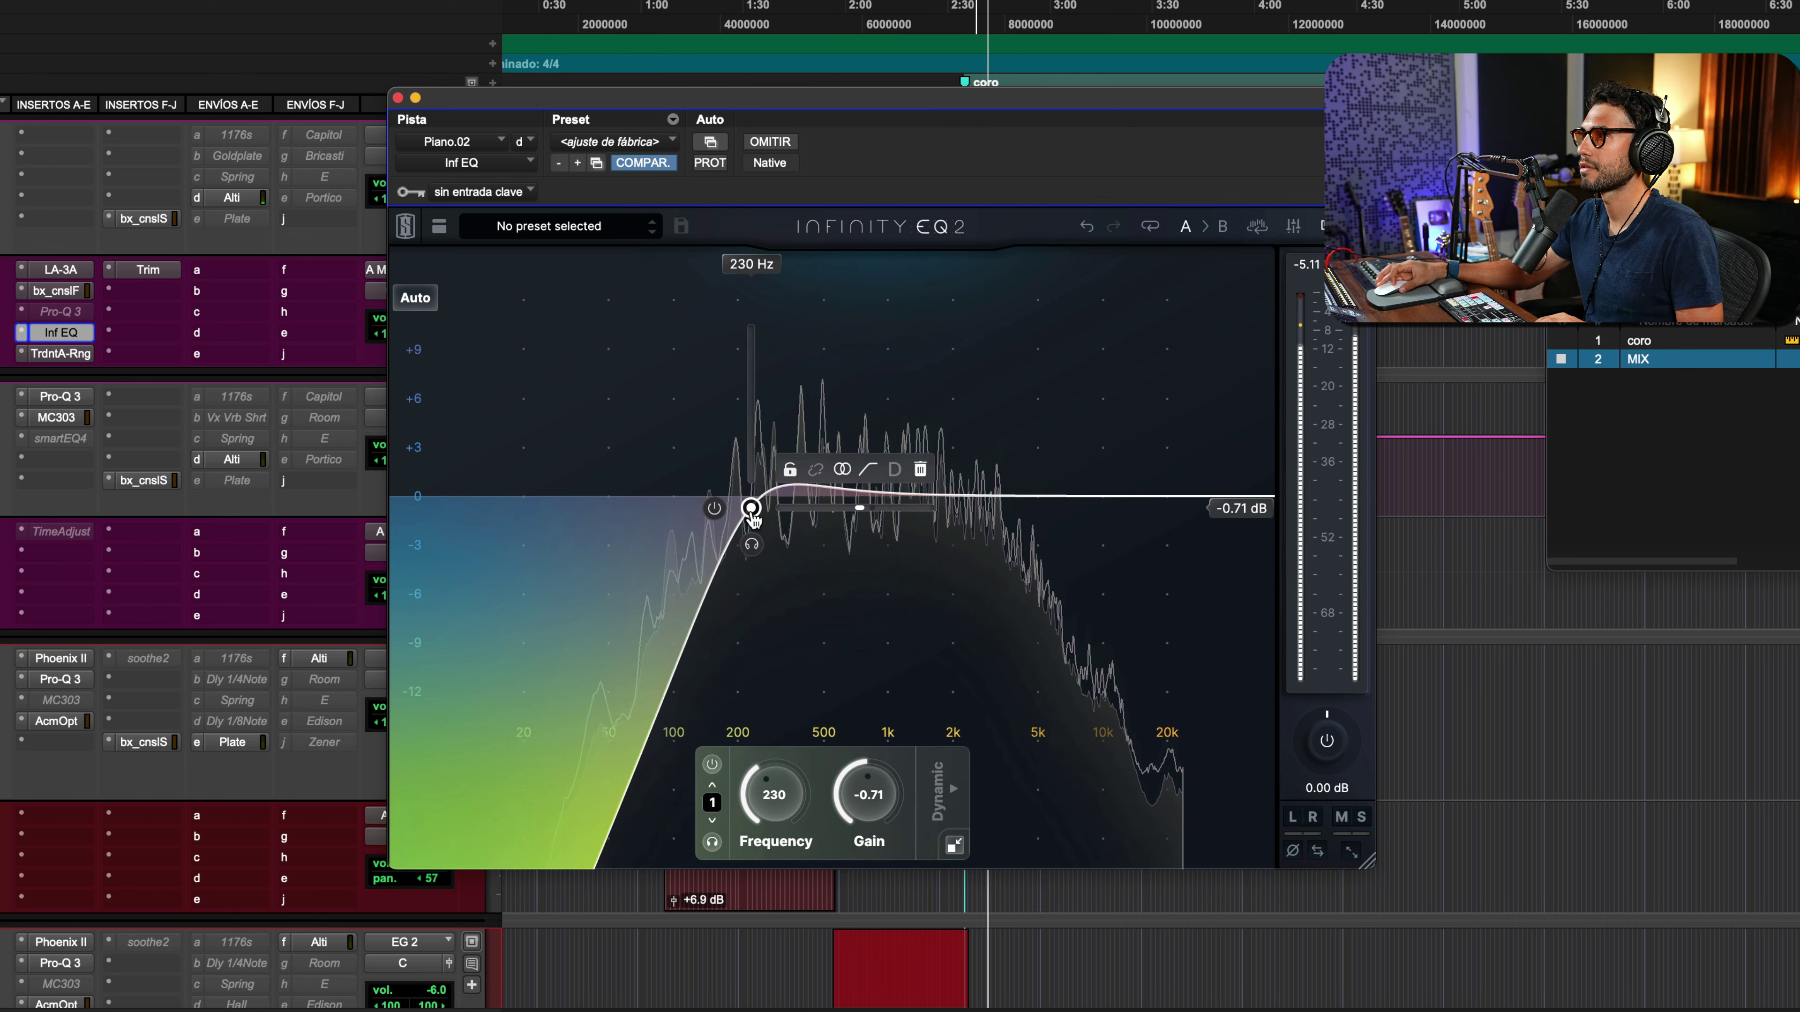
scroll(752, 520, "up", 2)
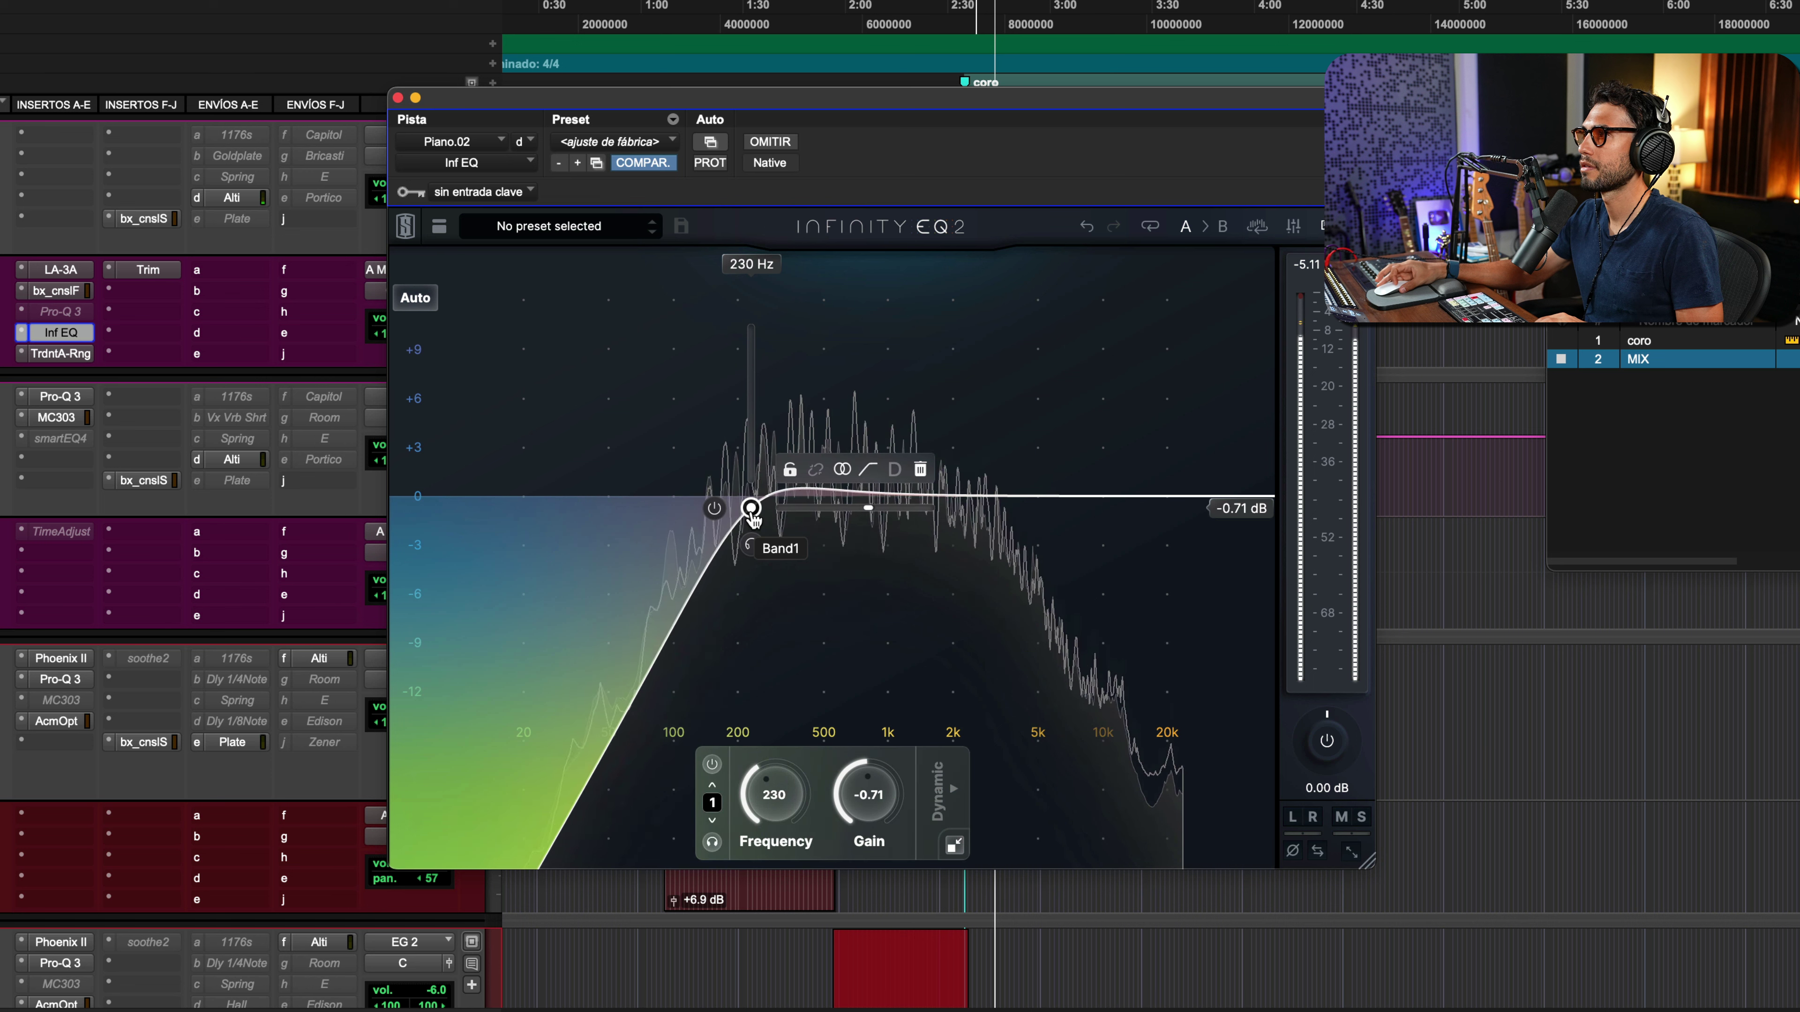
scroll(753, 520, "down", 2)
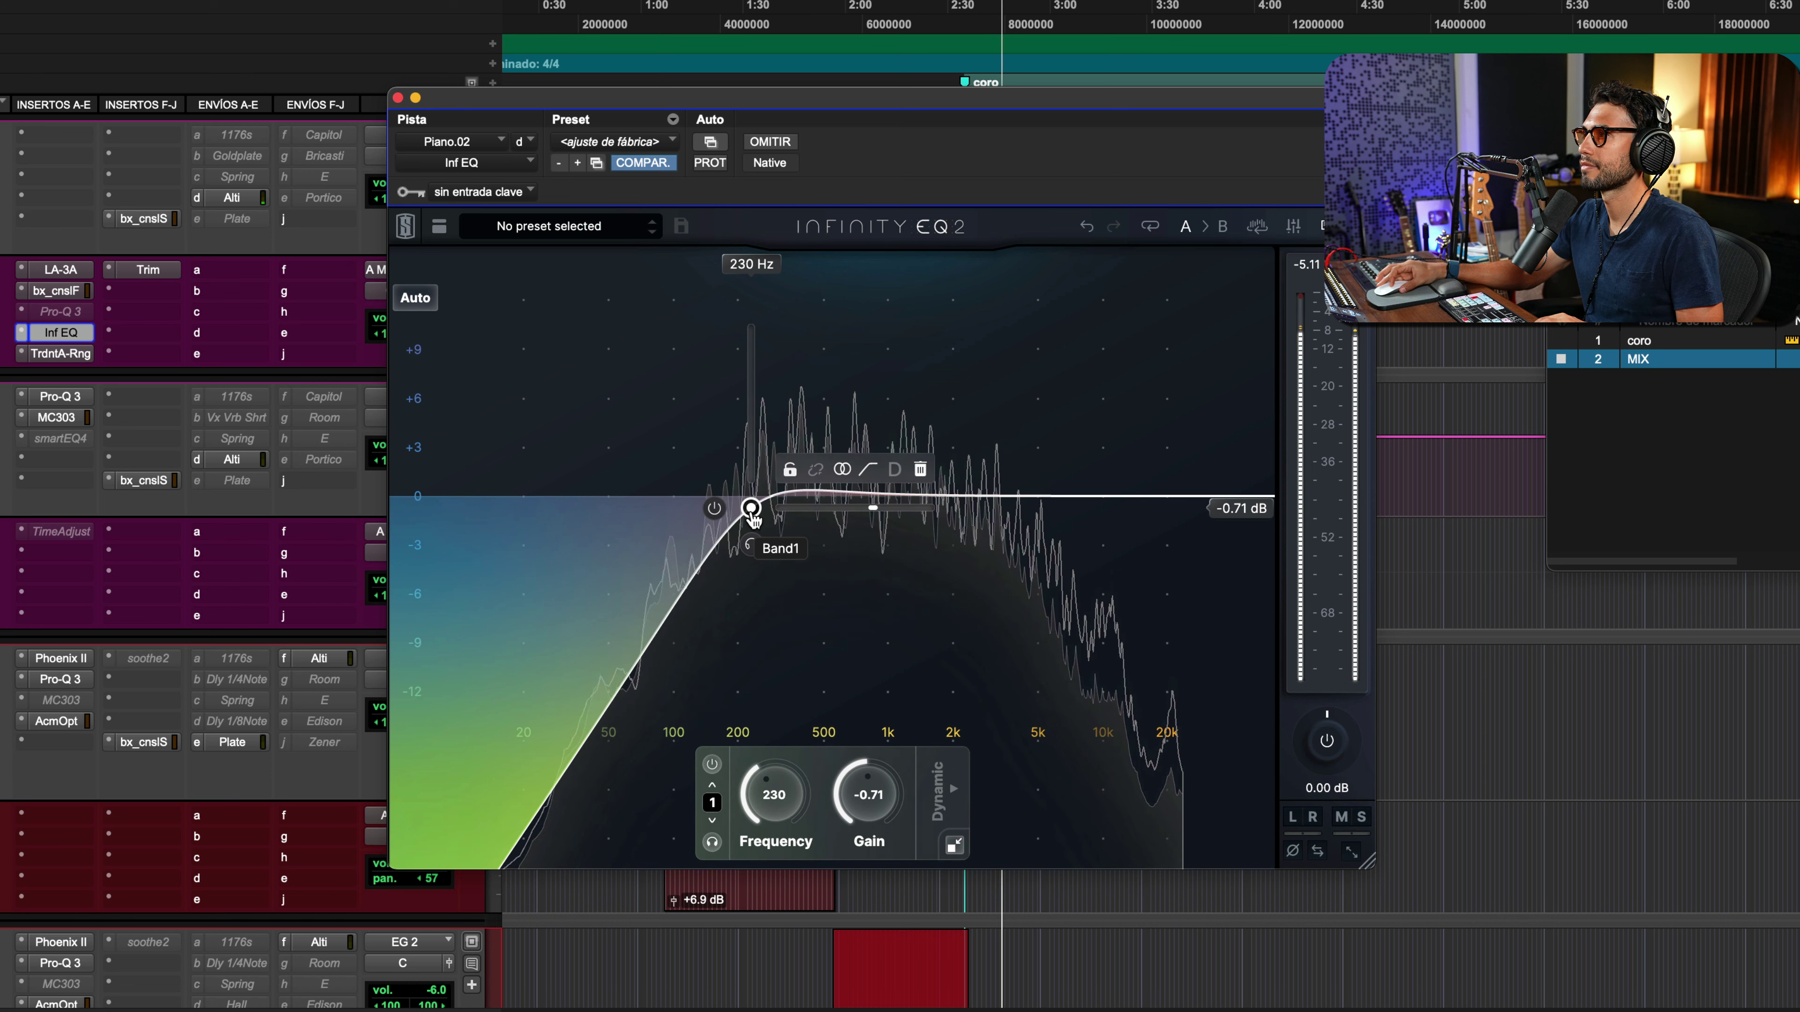
scroll(752, 520, "up", 1)
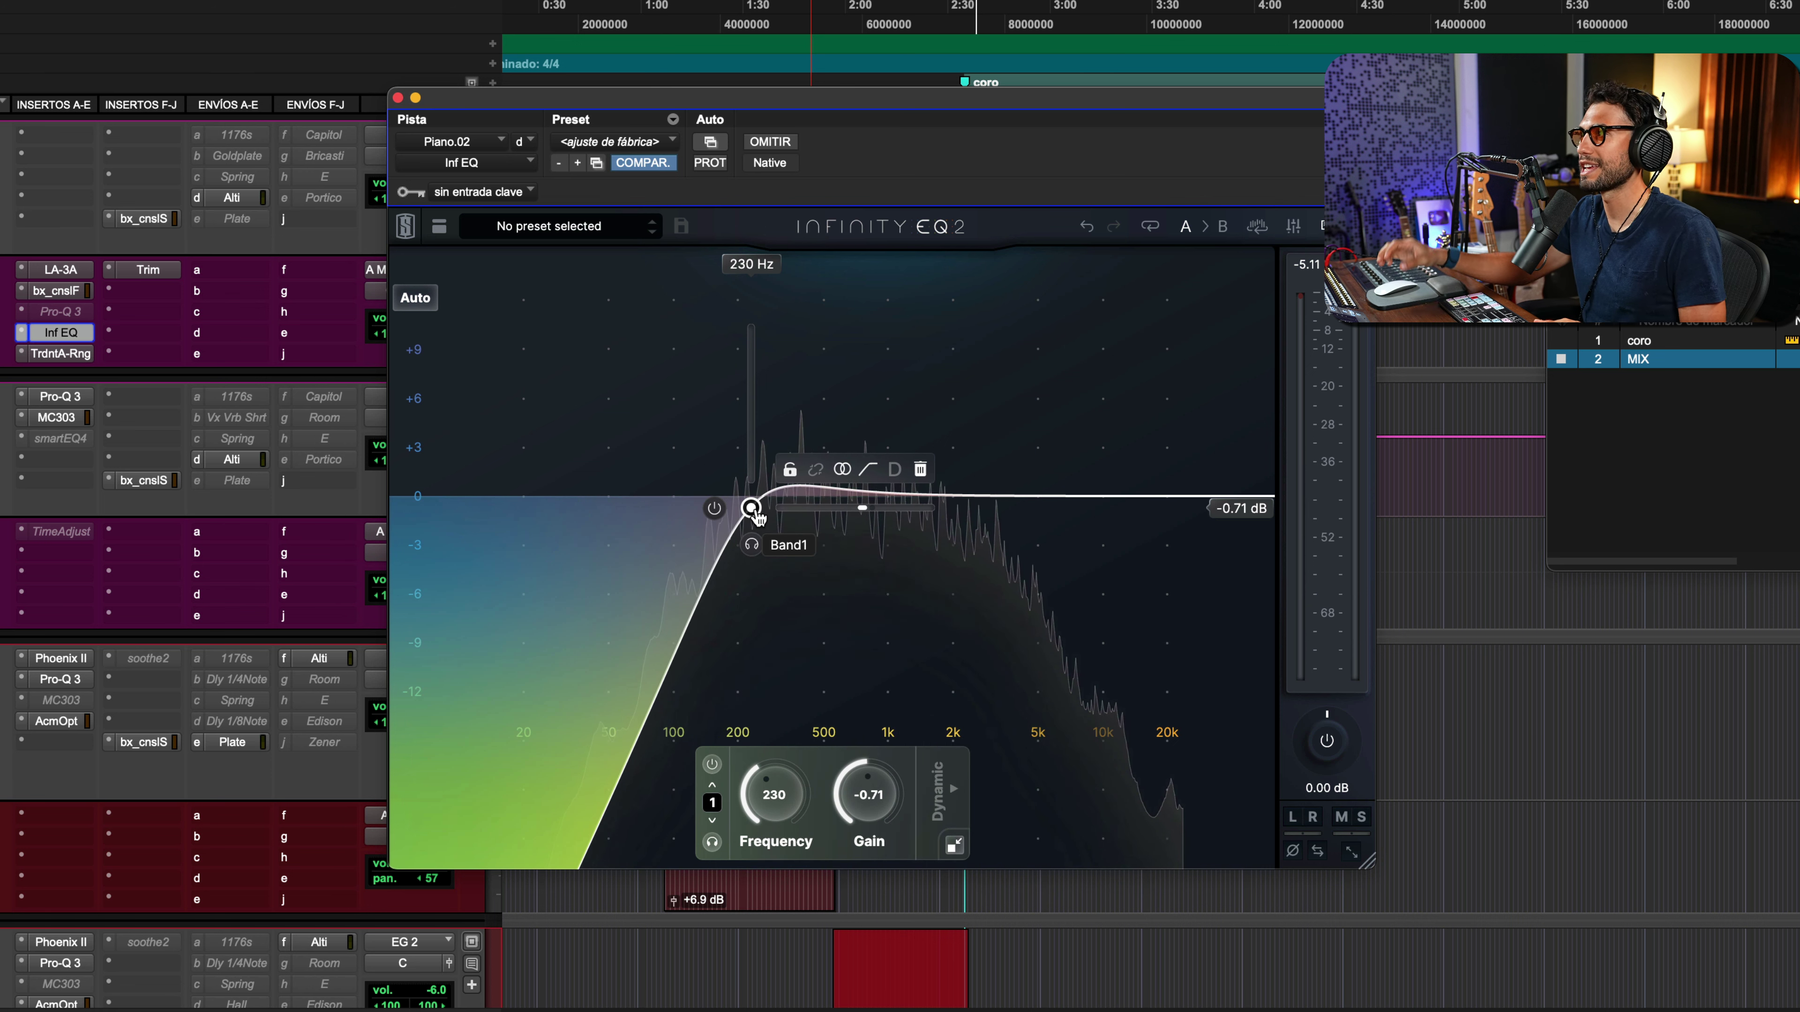
scroll(757, 518, "down", 2)
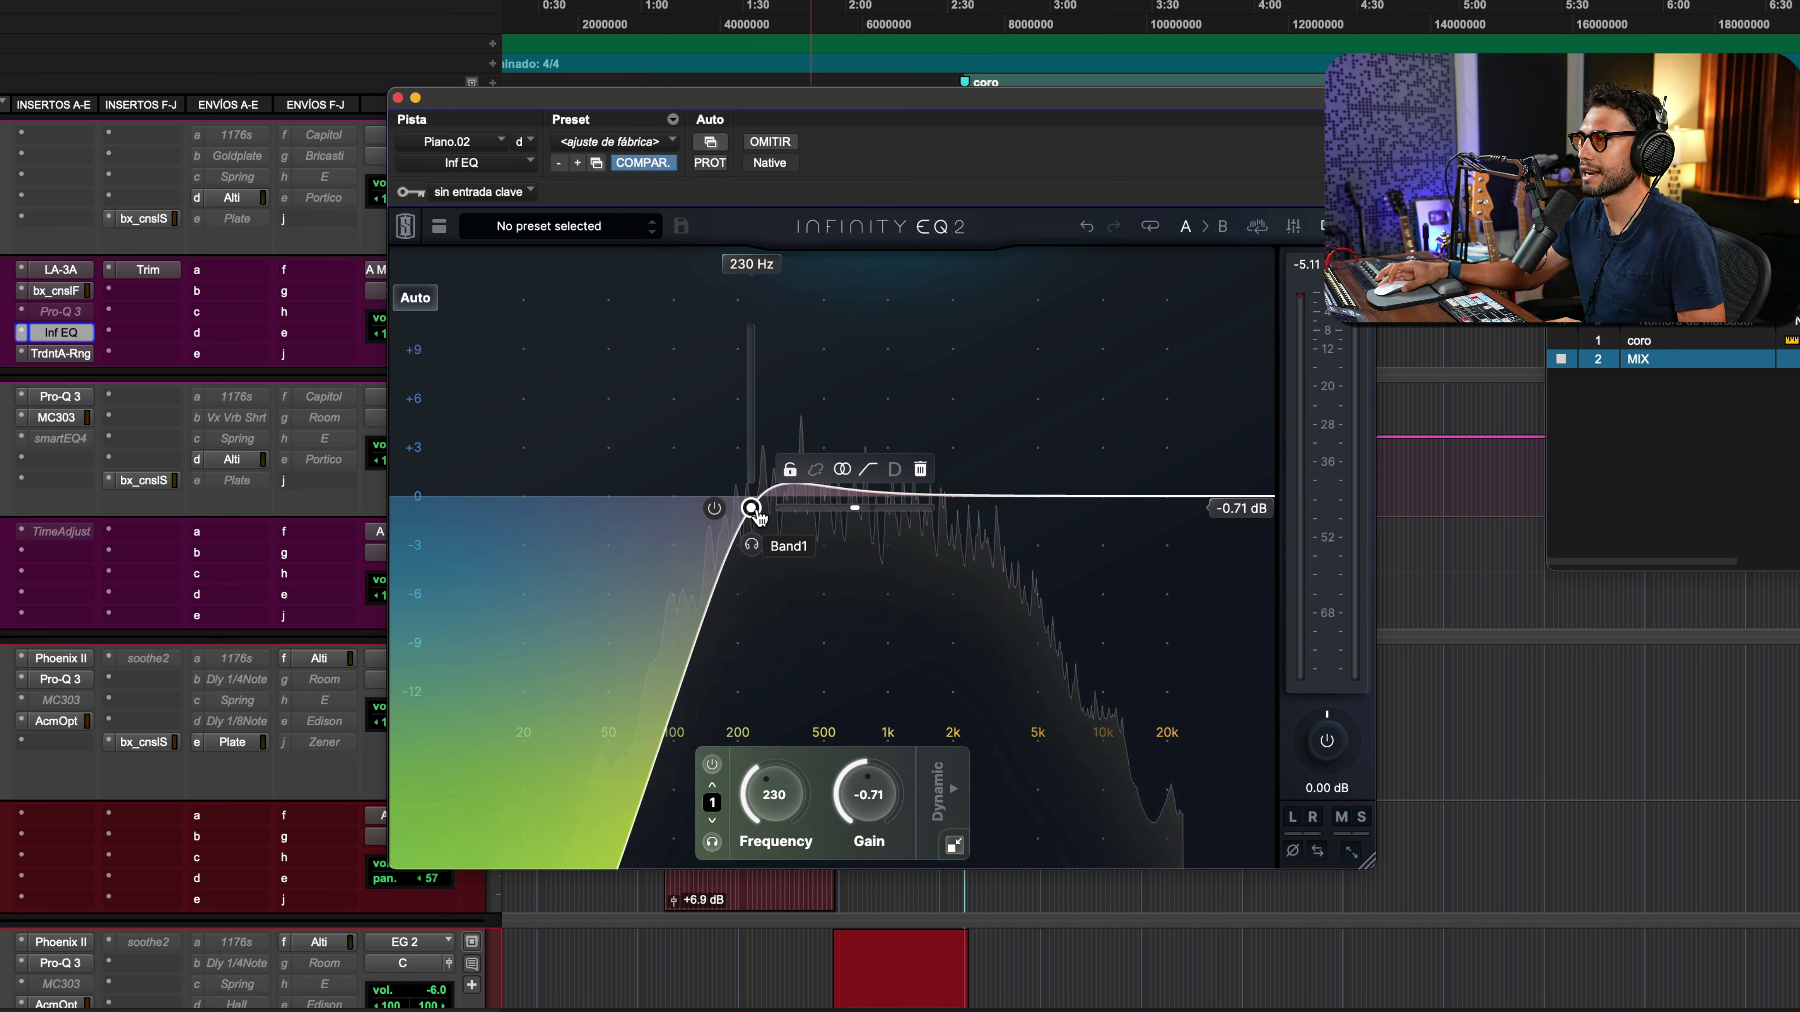
Lower the low-cut band to about 79.5 Hz with -2.14 dB gain
mouse_move(751, 540)
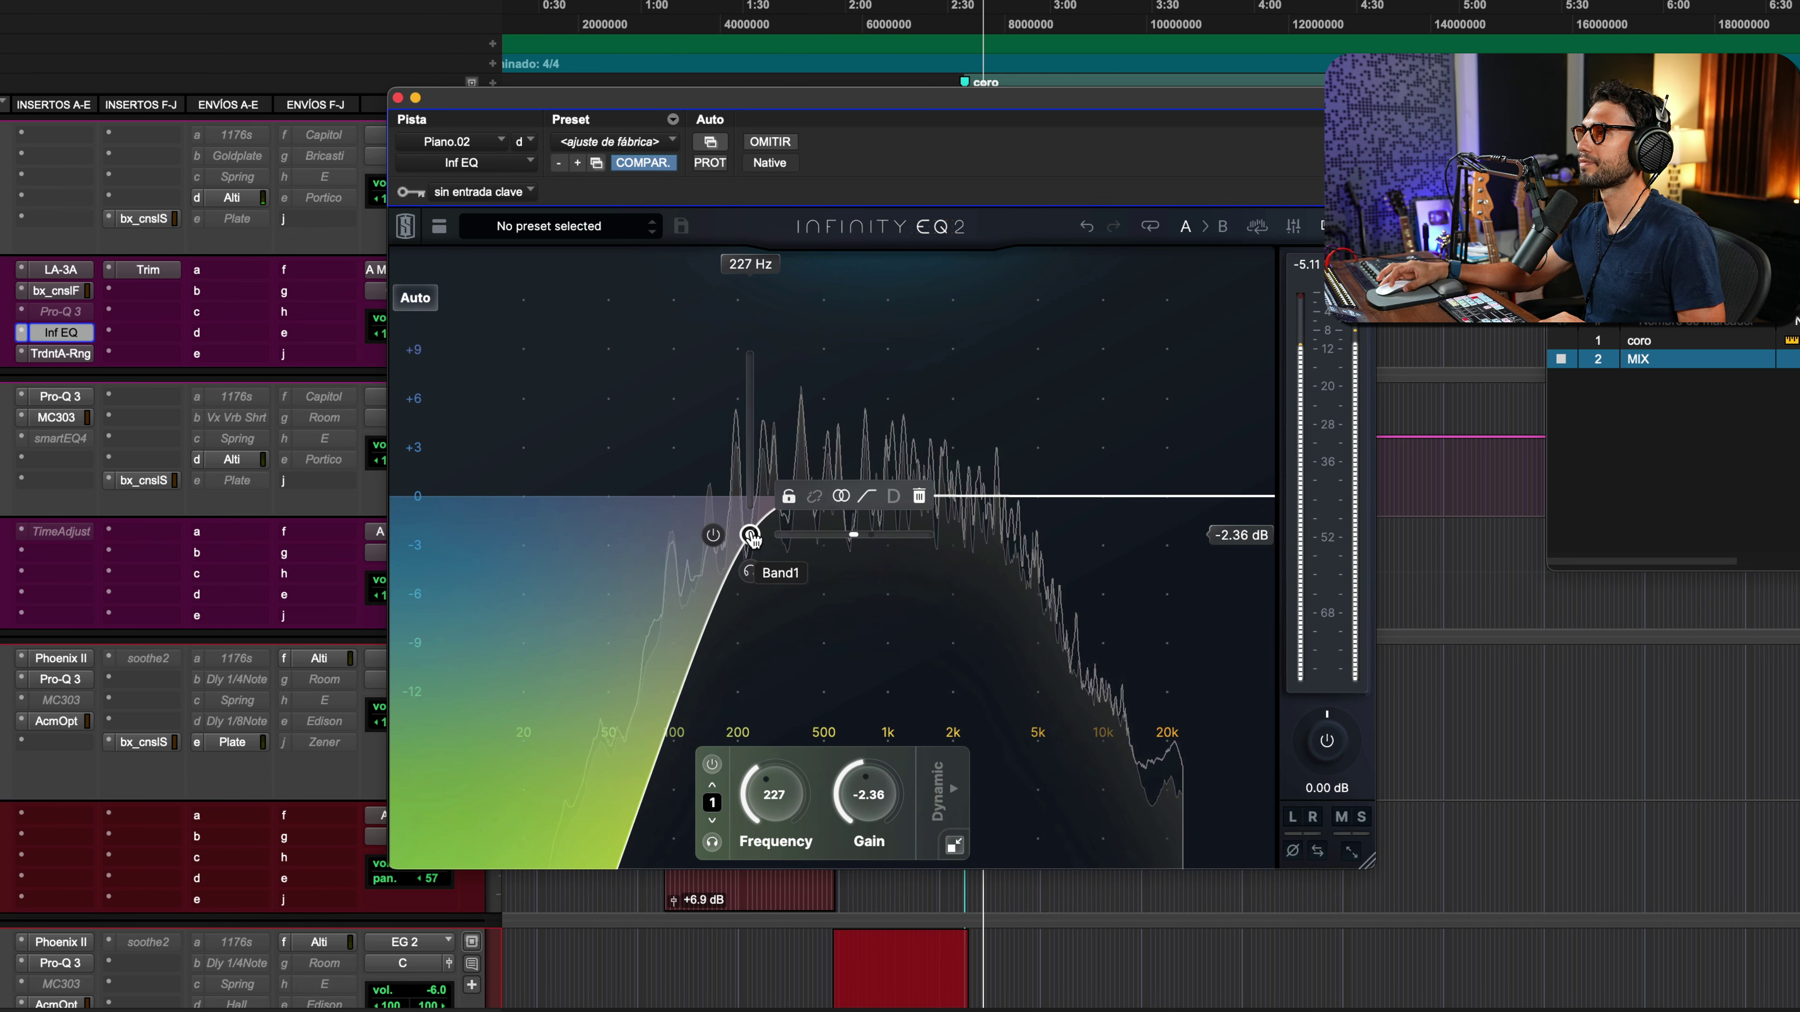
left_click_drag(751, 537, 650, 533)
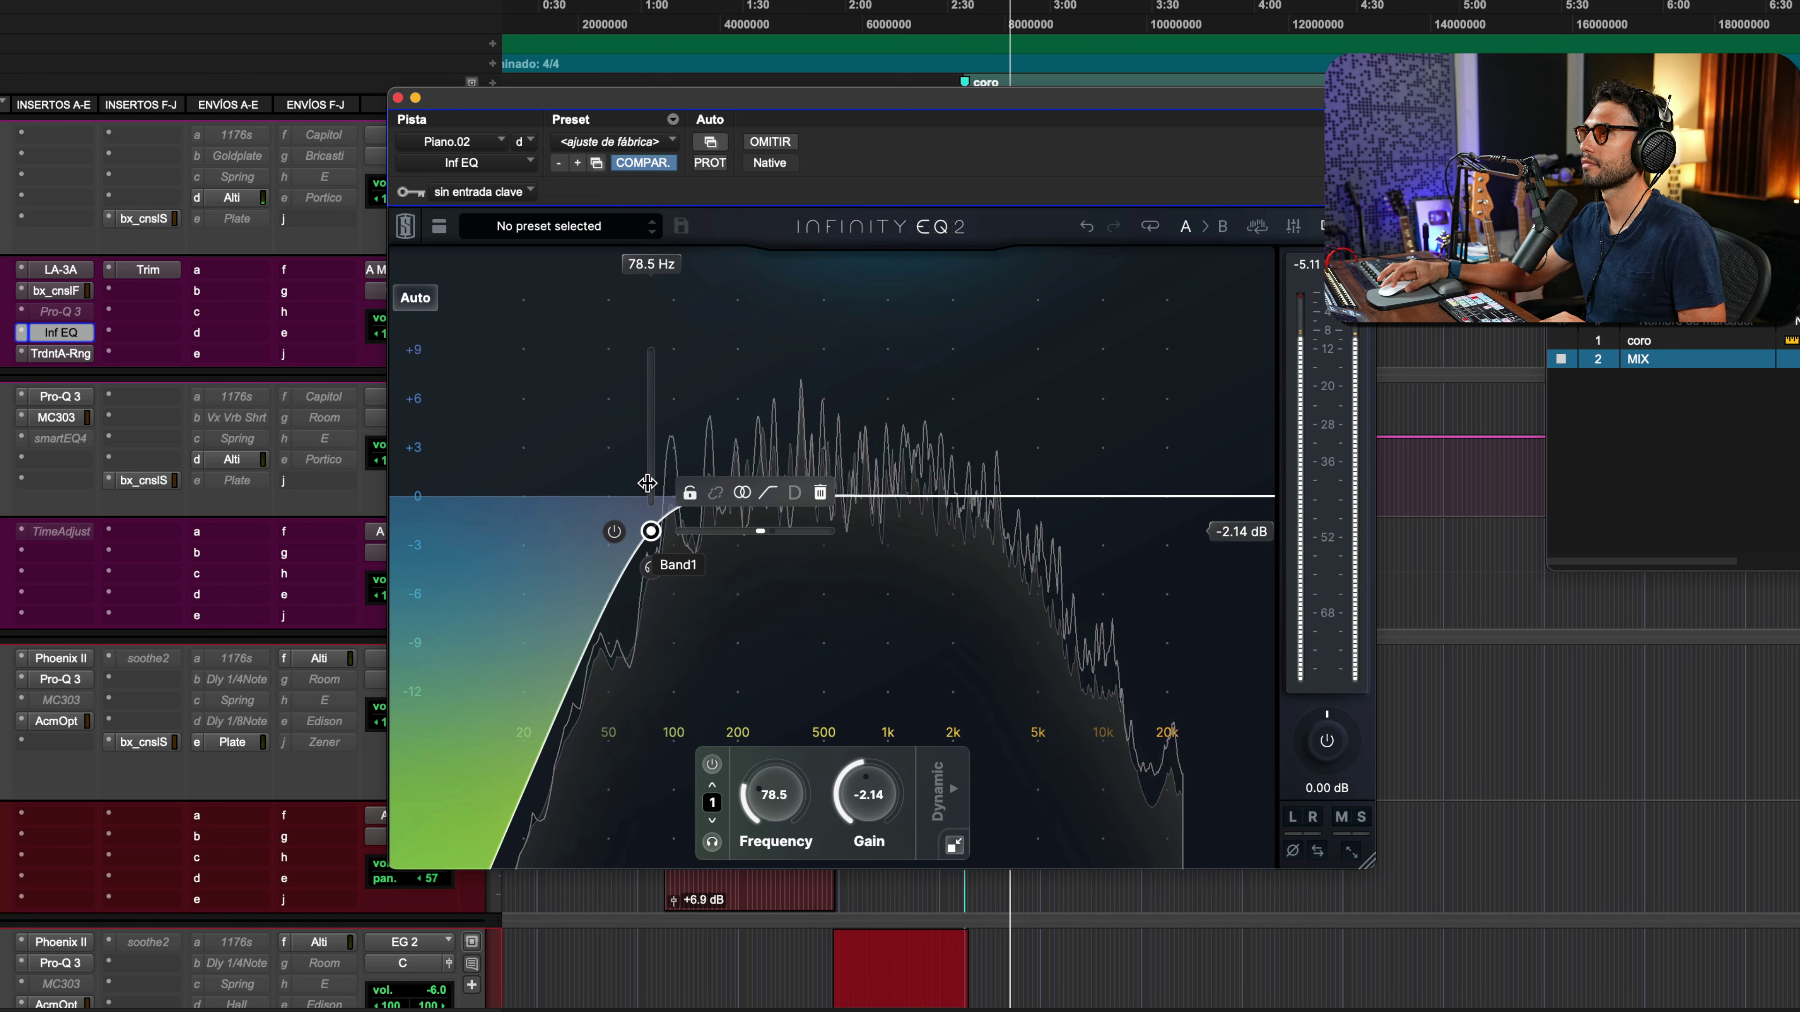
left_click_drag(654, 539, 658, 533)
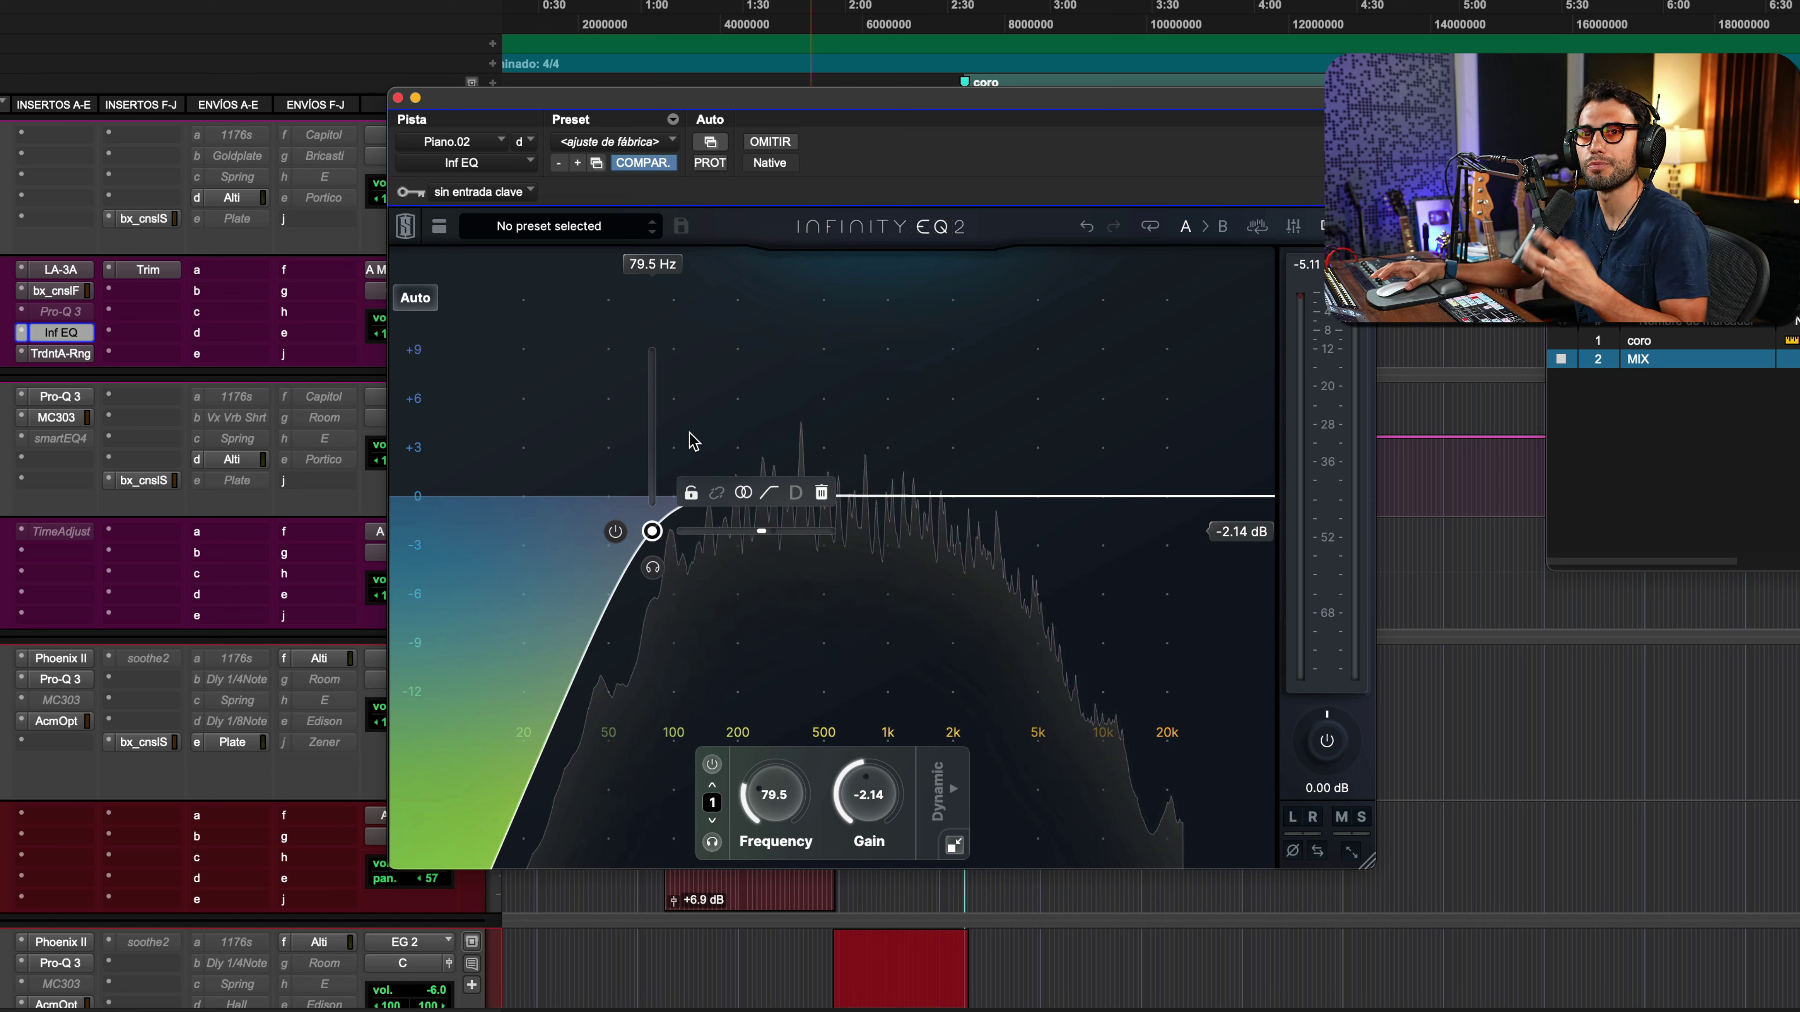
Play the track and audition the low-cut band with its Listen mode, switching the mode off at the end
key("space")
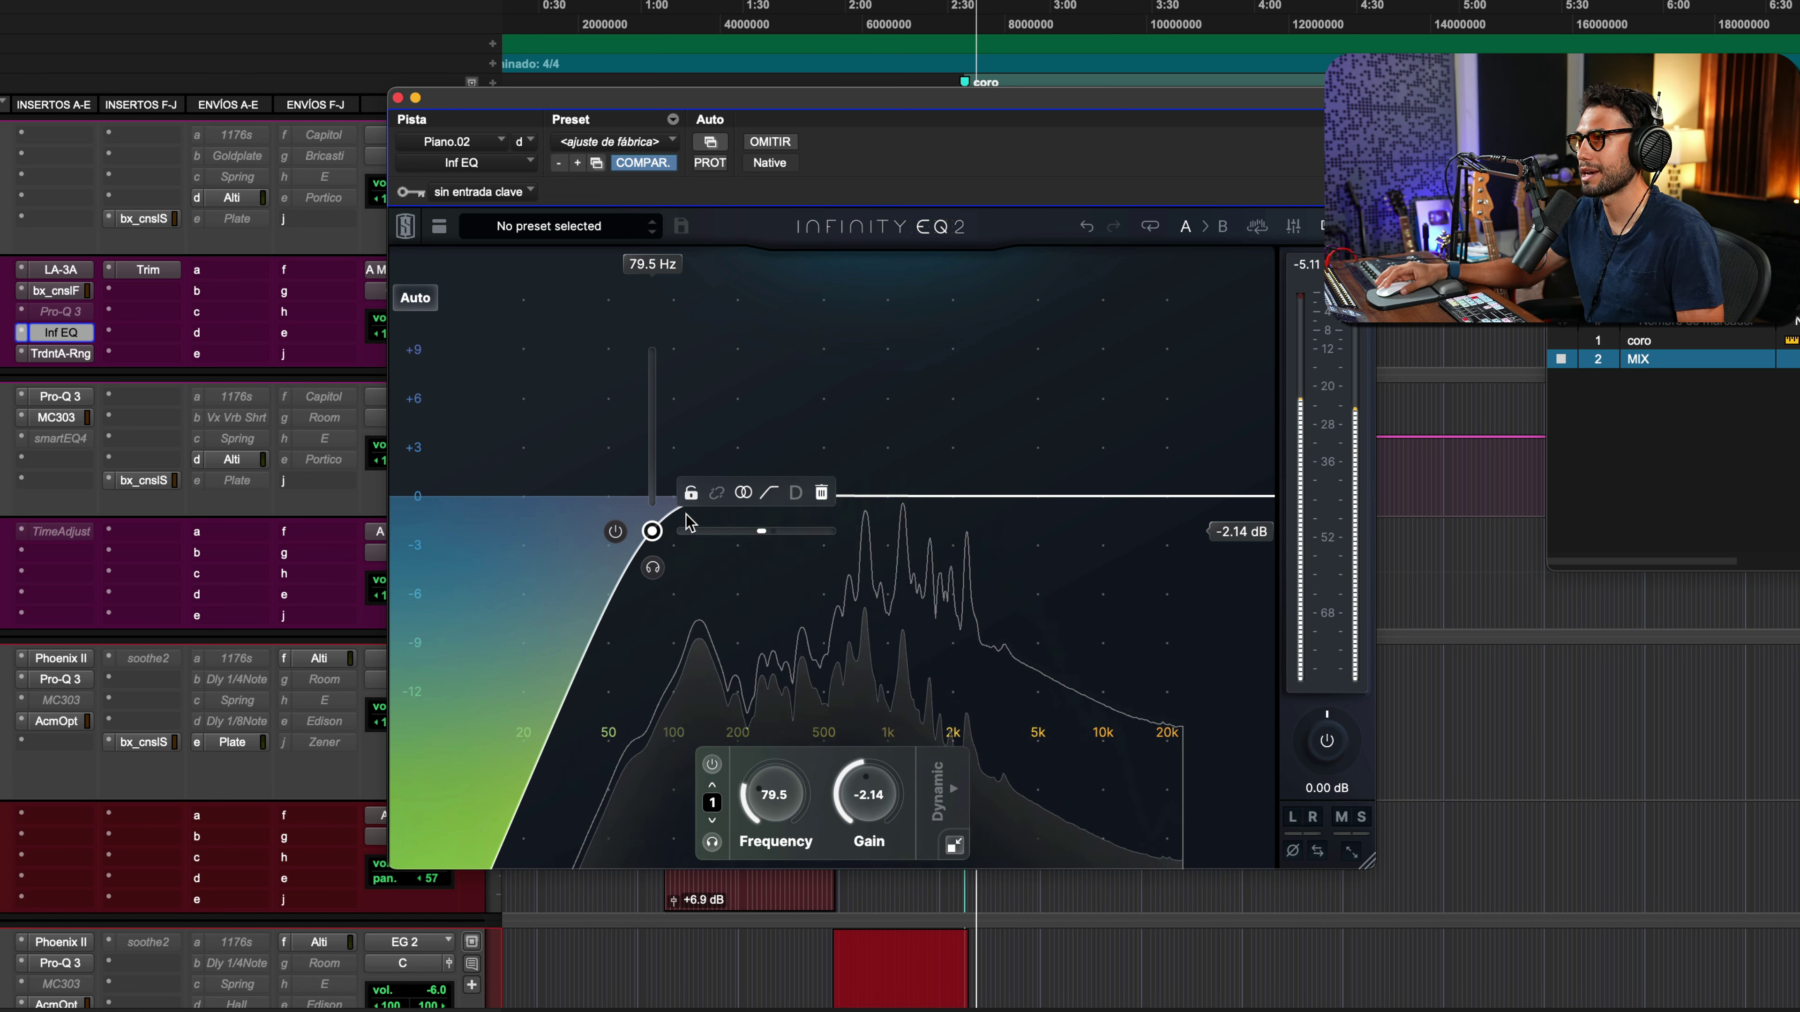
left_click(653, 569)
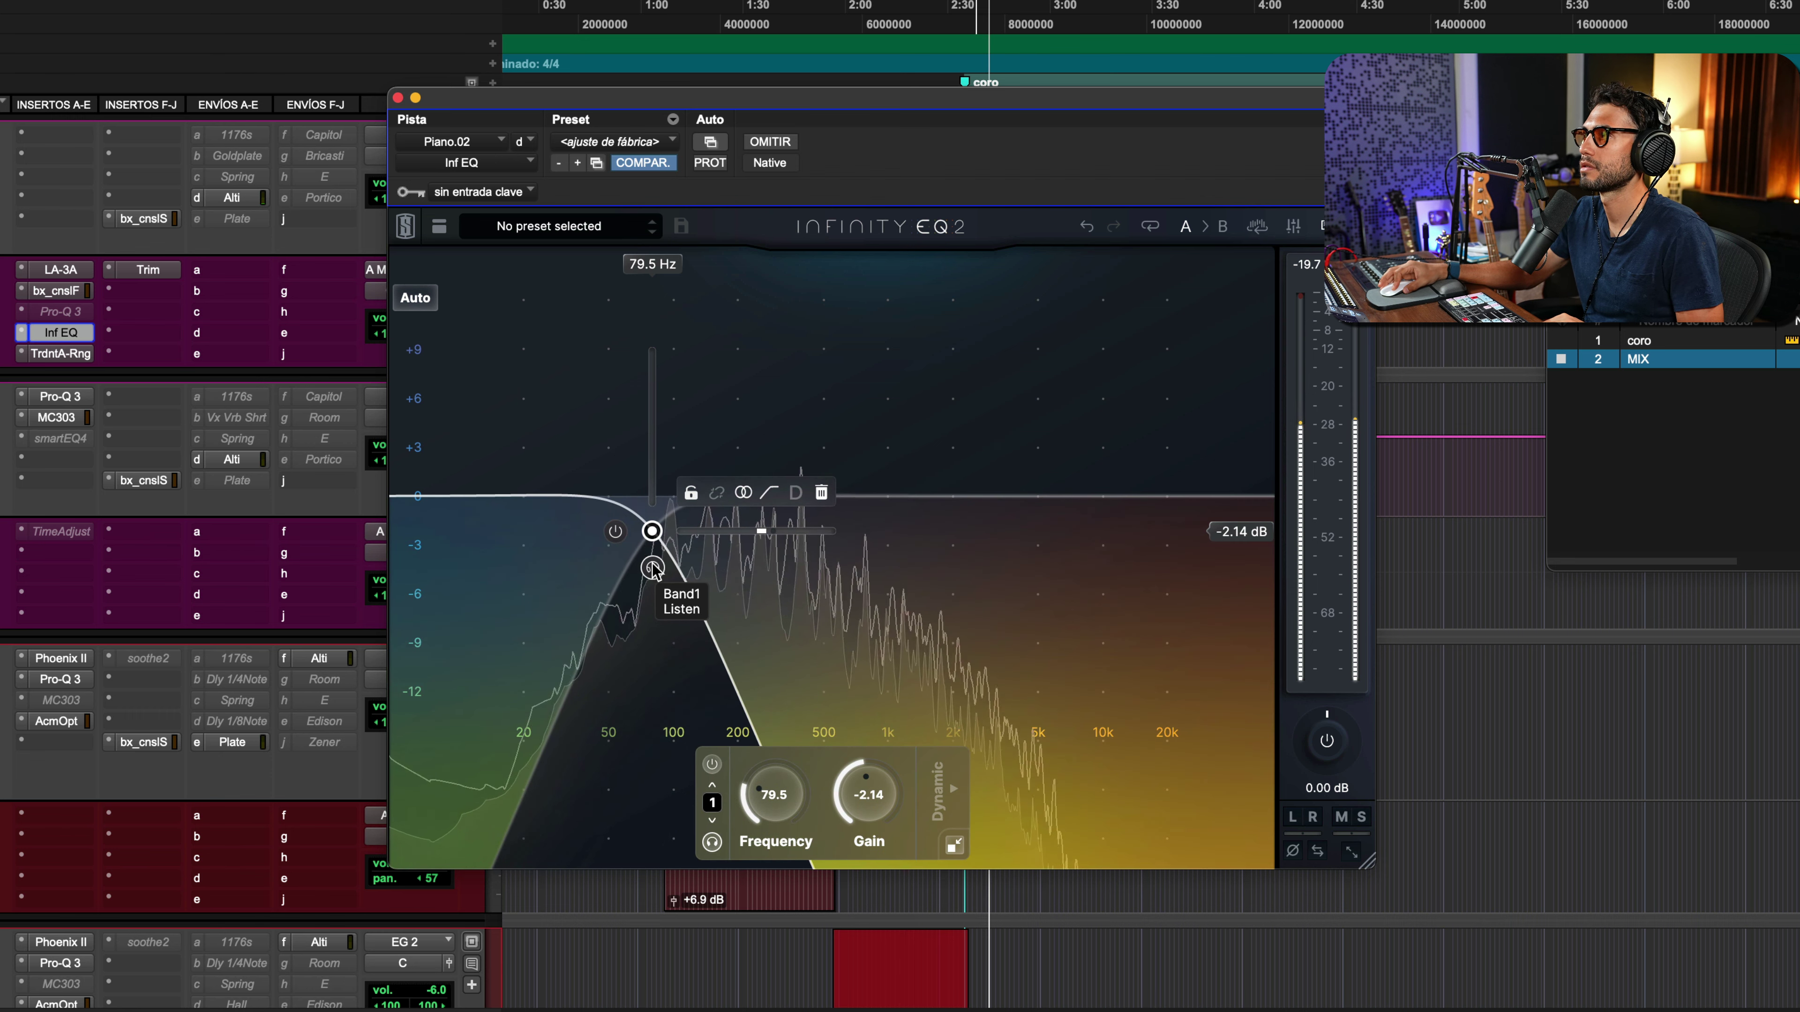
left_click(653, 568)
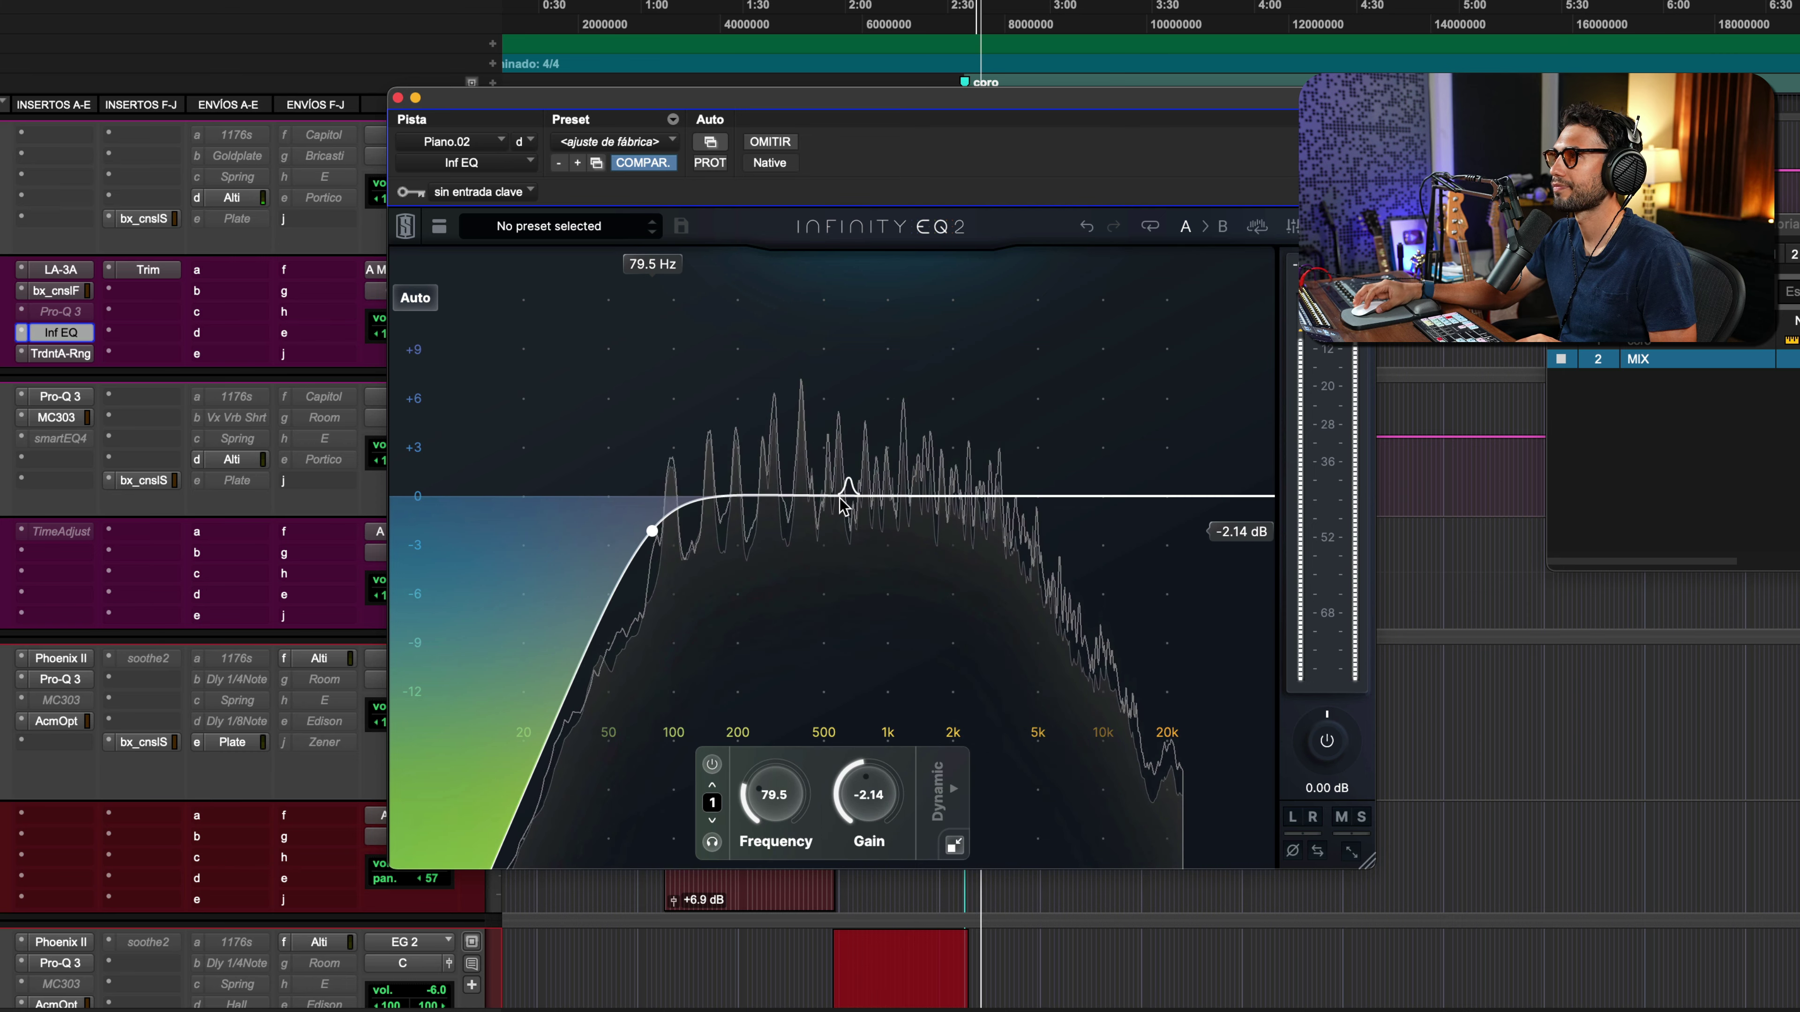
Add a bell band at about 384 Hz with +1.93 dB gain and stop playback
left_click(816, 502)
left_click_drag(811, 494, 799, 470)
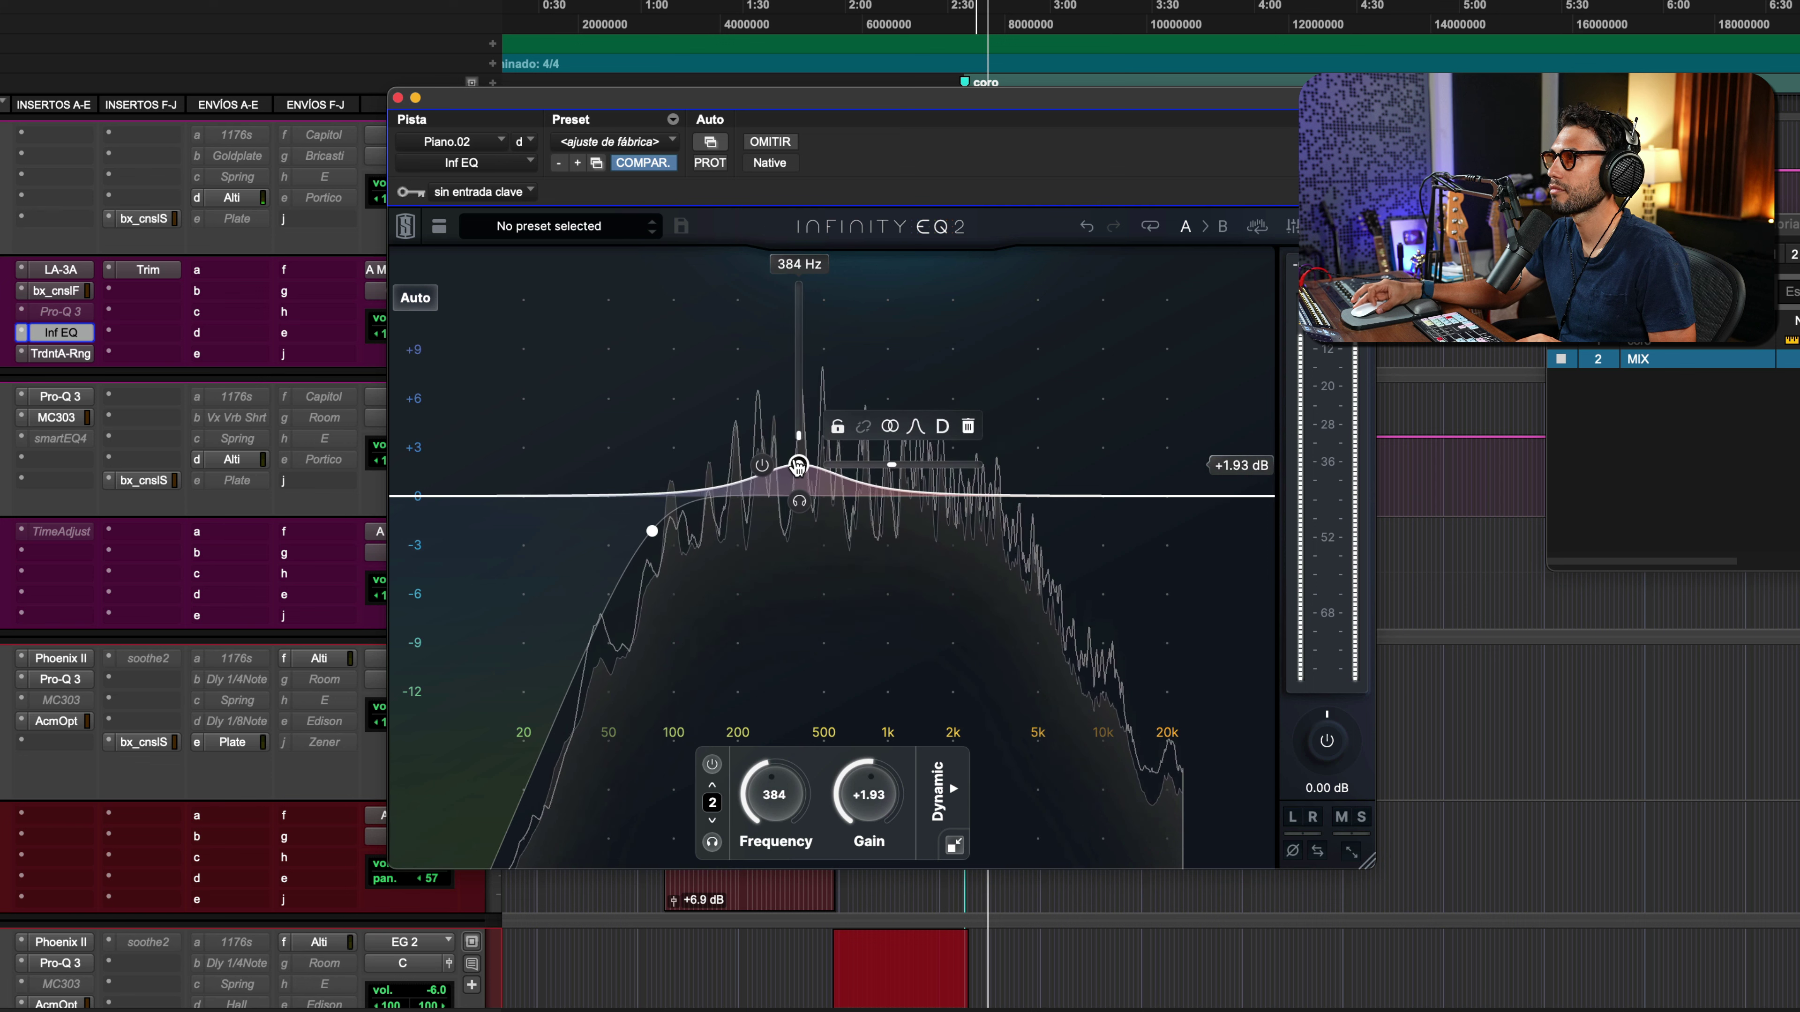
key("space")
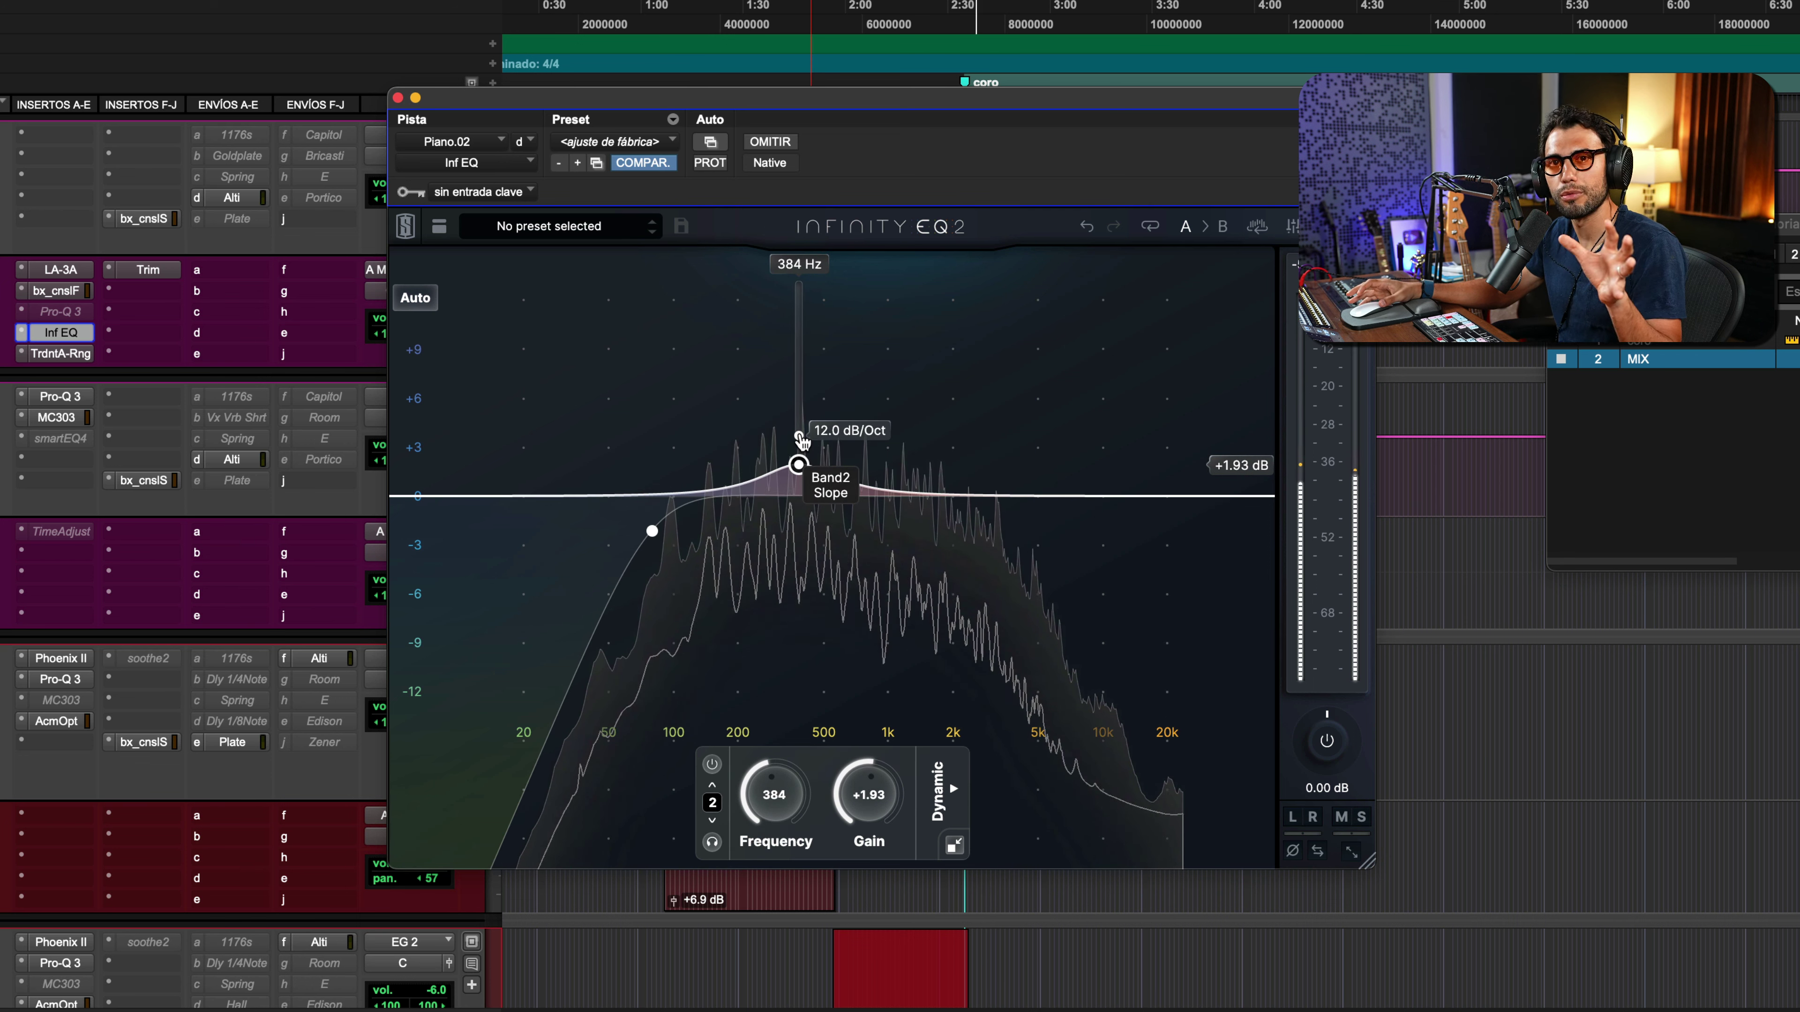
Resume playback and audition the bell band near 384 Hz in isolation with its Listen mode
key("space")
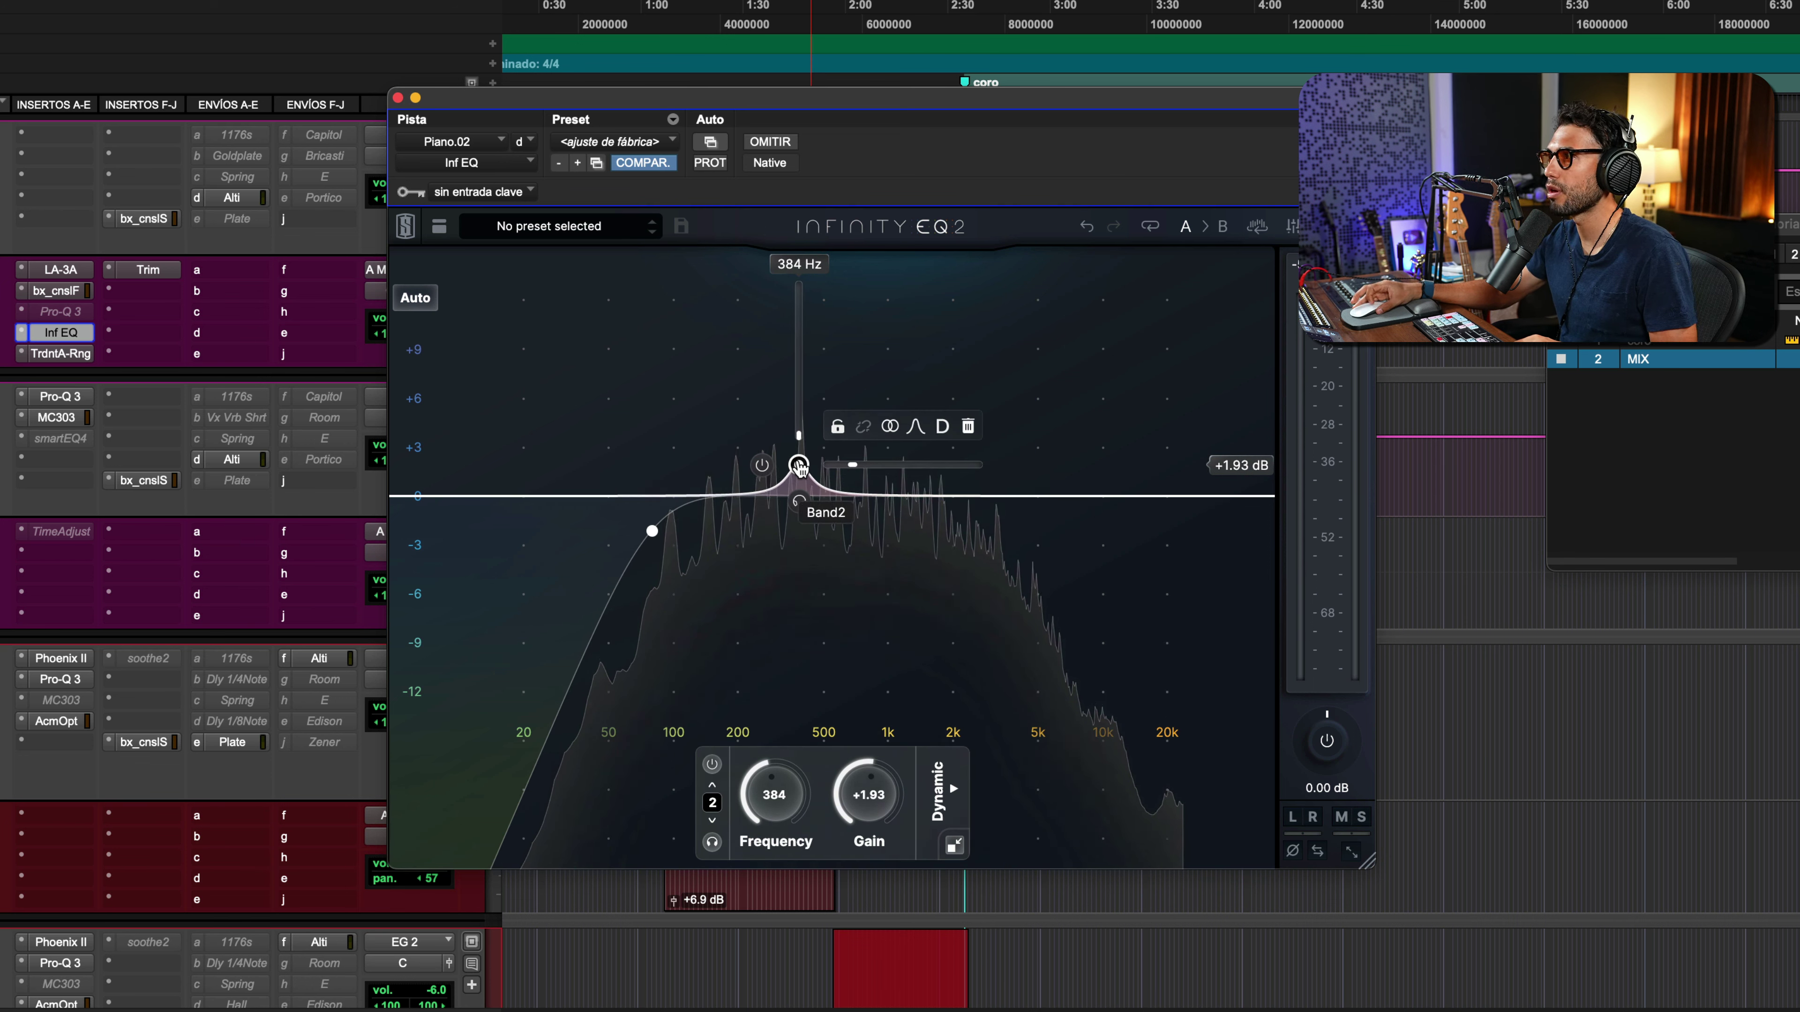
key("space")
left_click(799, 502)
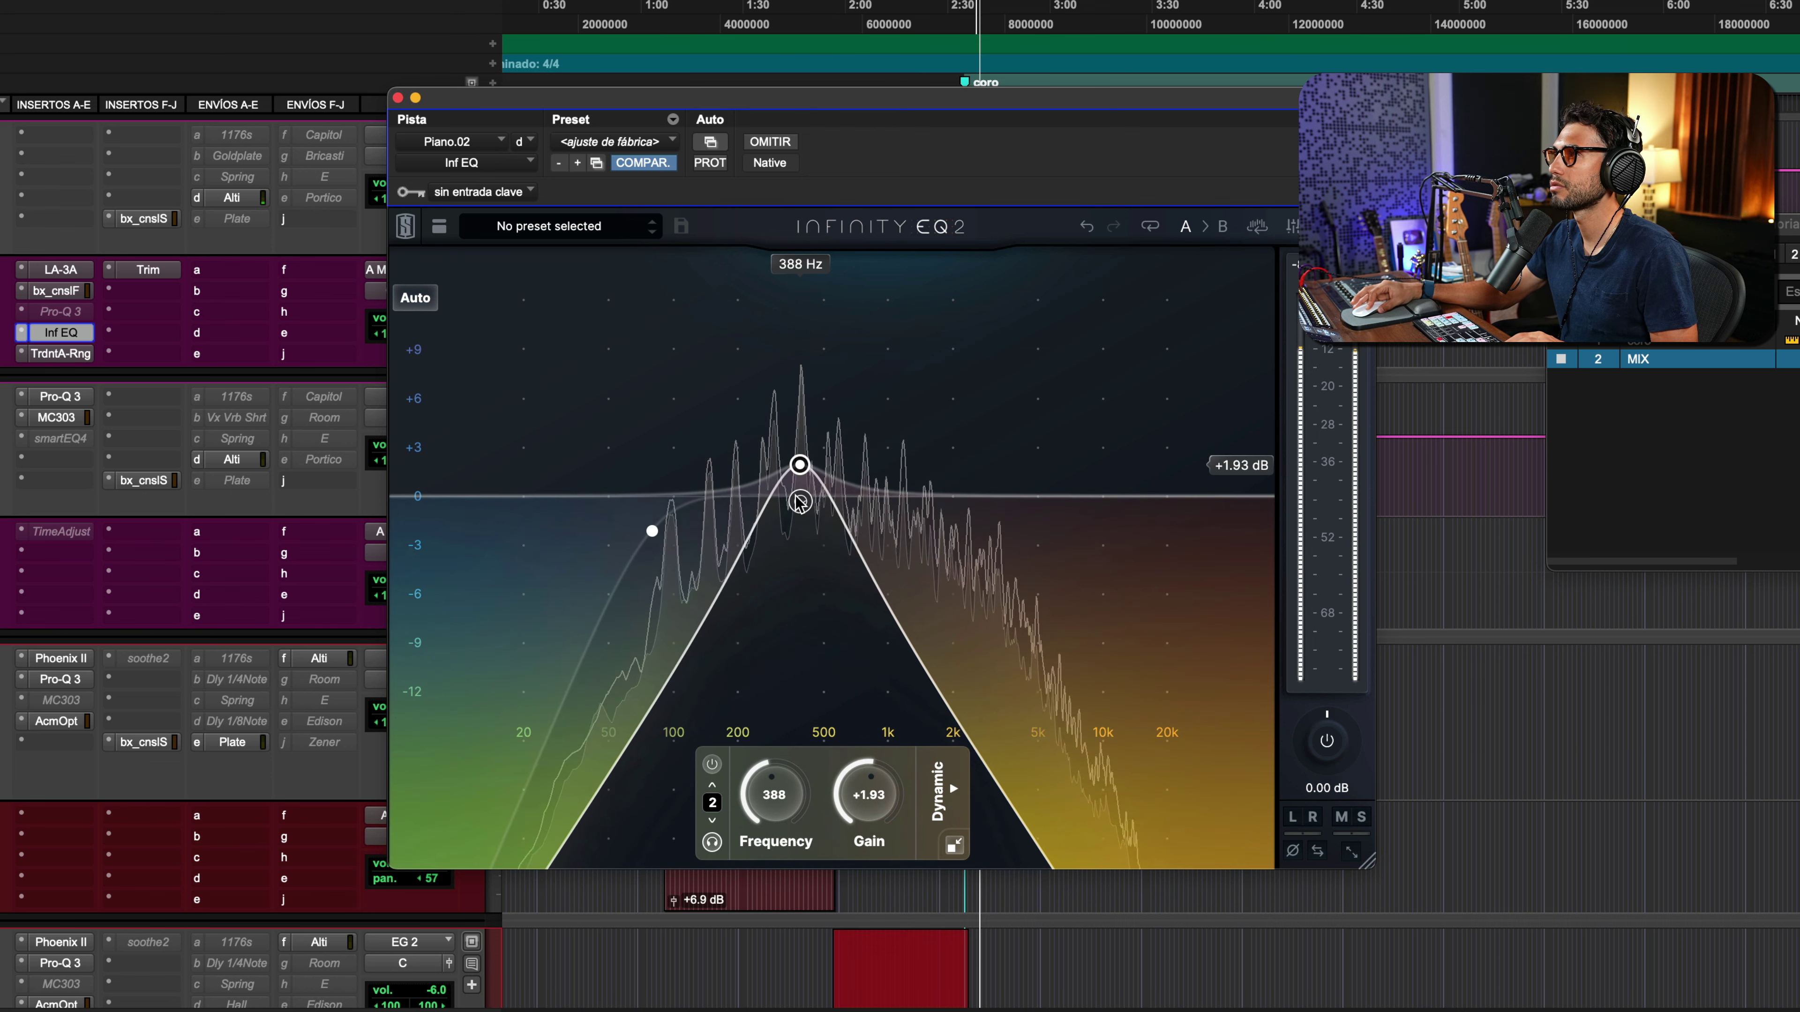
left_click(798, 502)
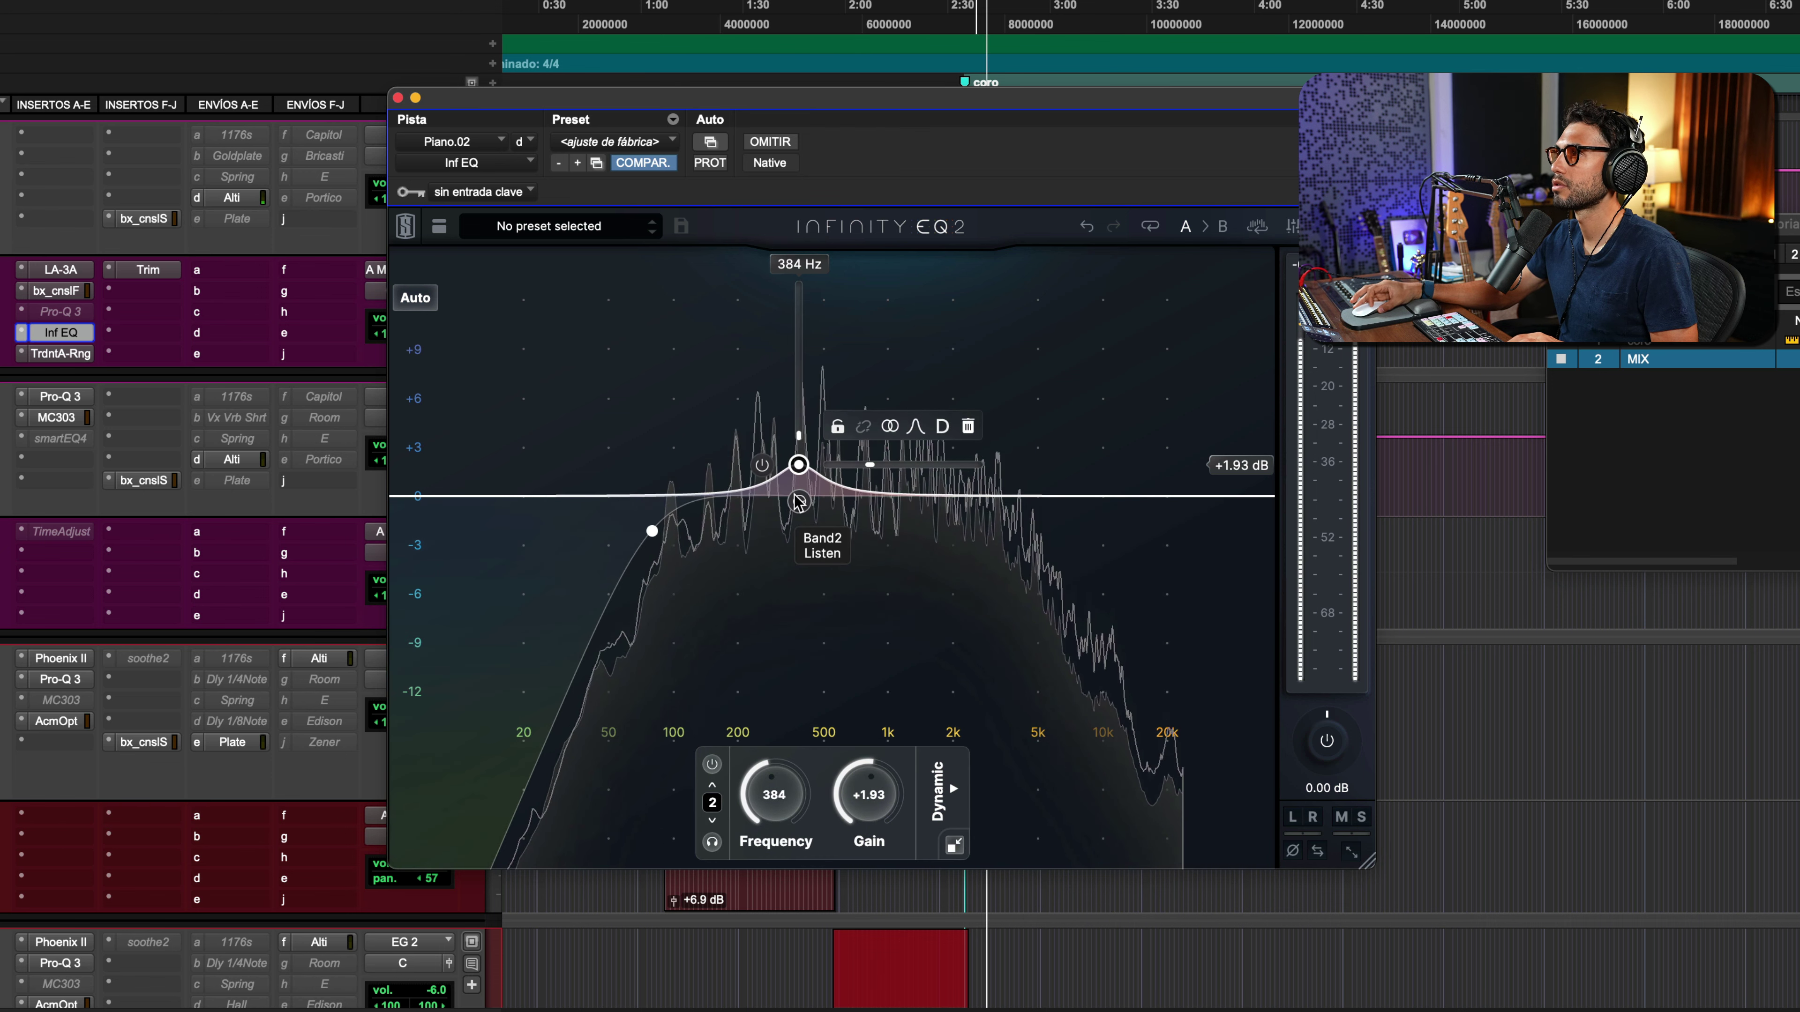
Set the bell band's gain to 0 dB and change it to a notch filter at about 384 Hz
mouse_move(799, 465)
left_mouse_down()
mouse_move(796, 430)
mouse_move(801, 498)
left_mouse_up()
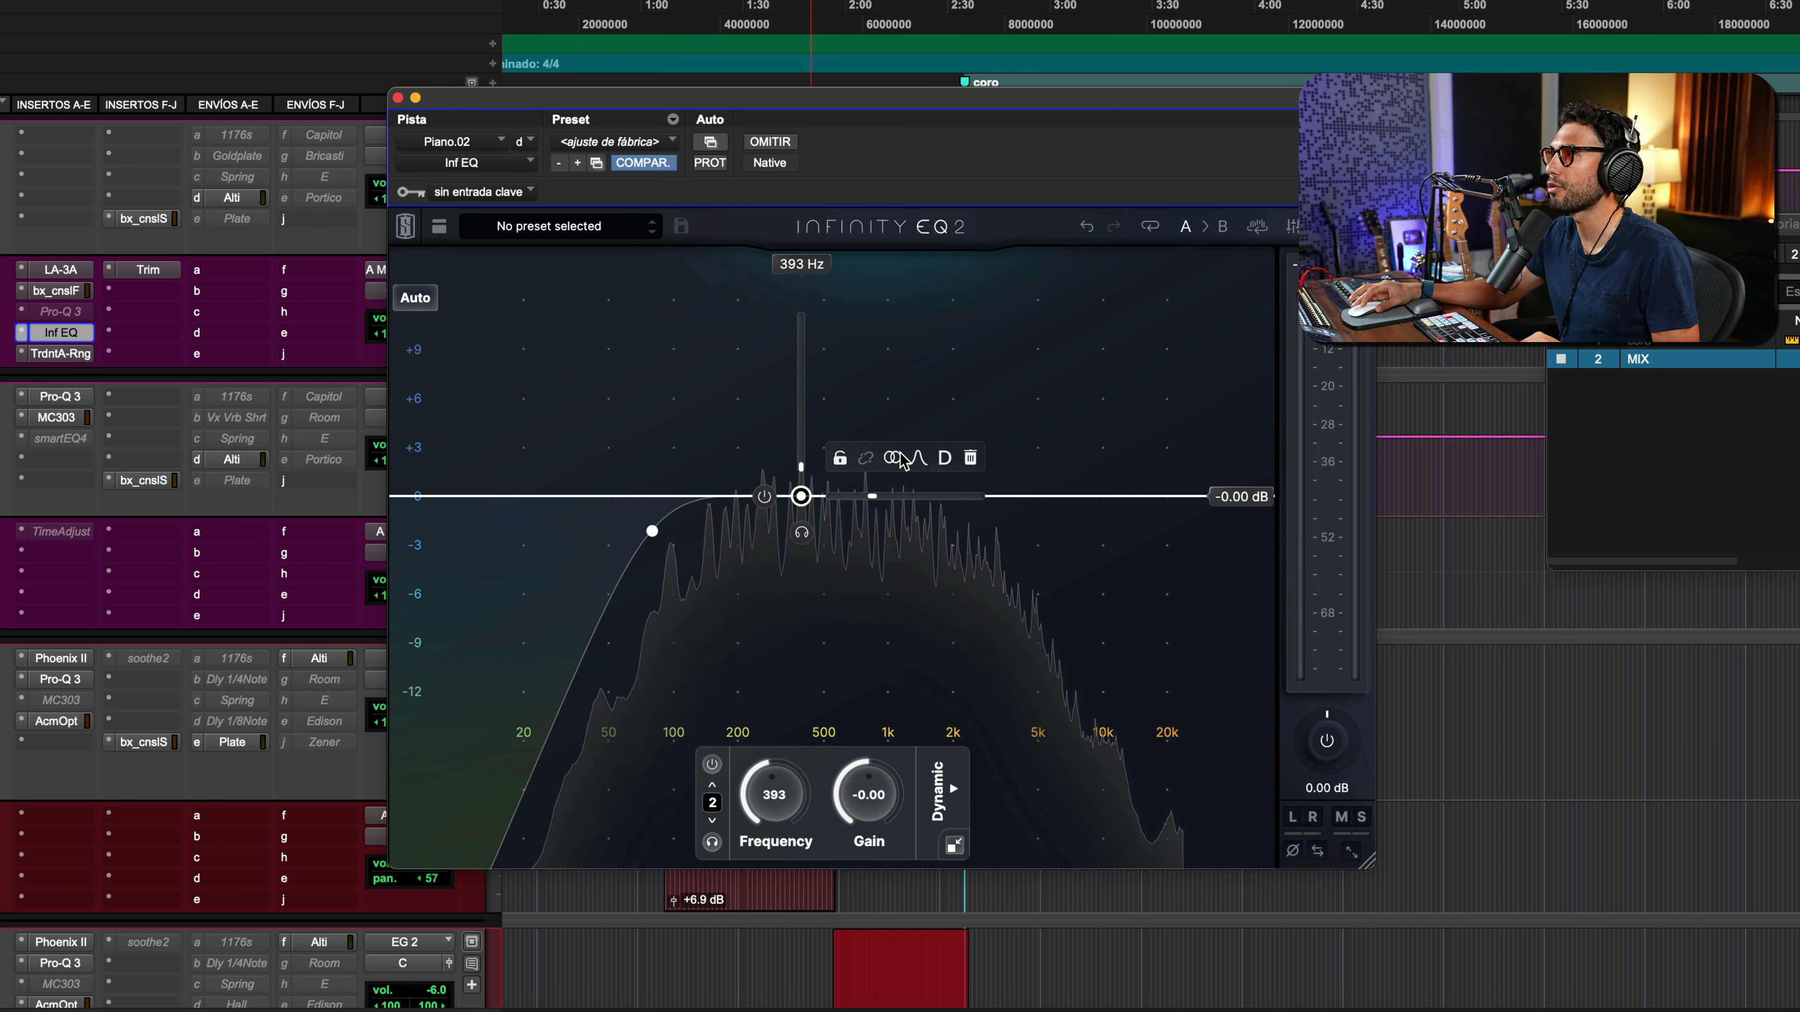
left_click(917, 459)
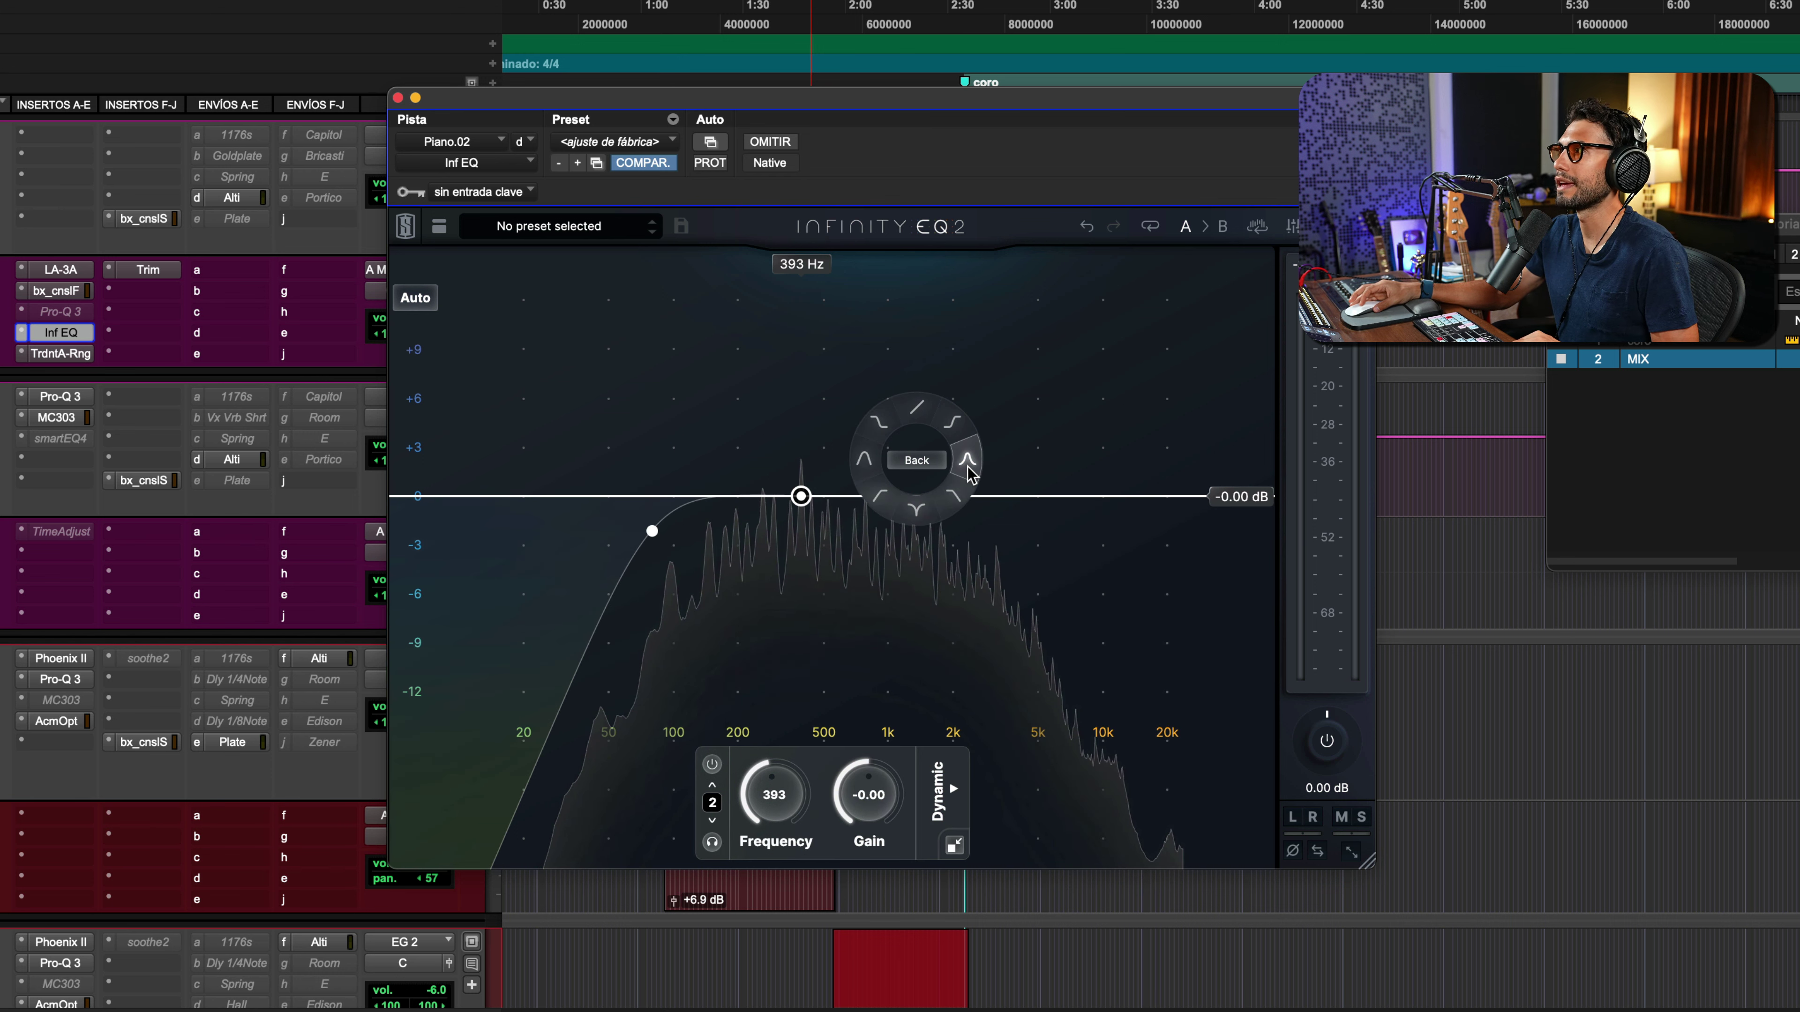
left_click(916, 509)
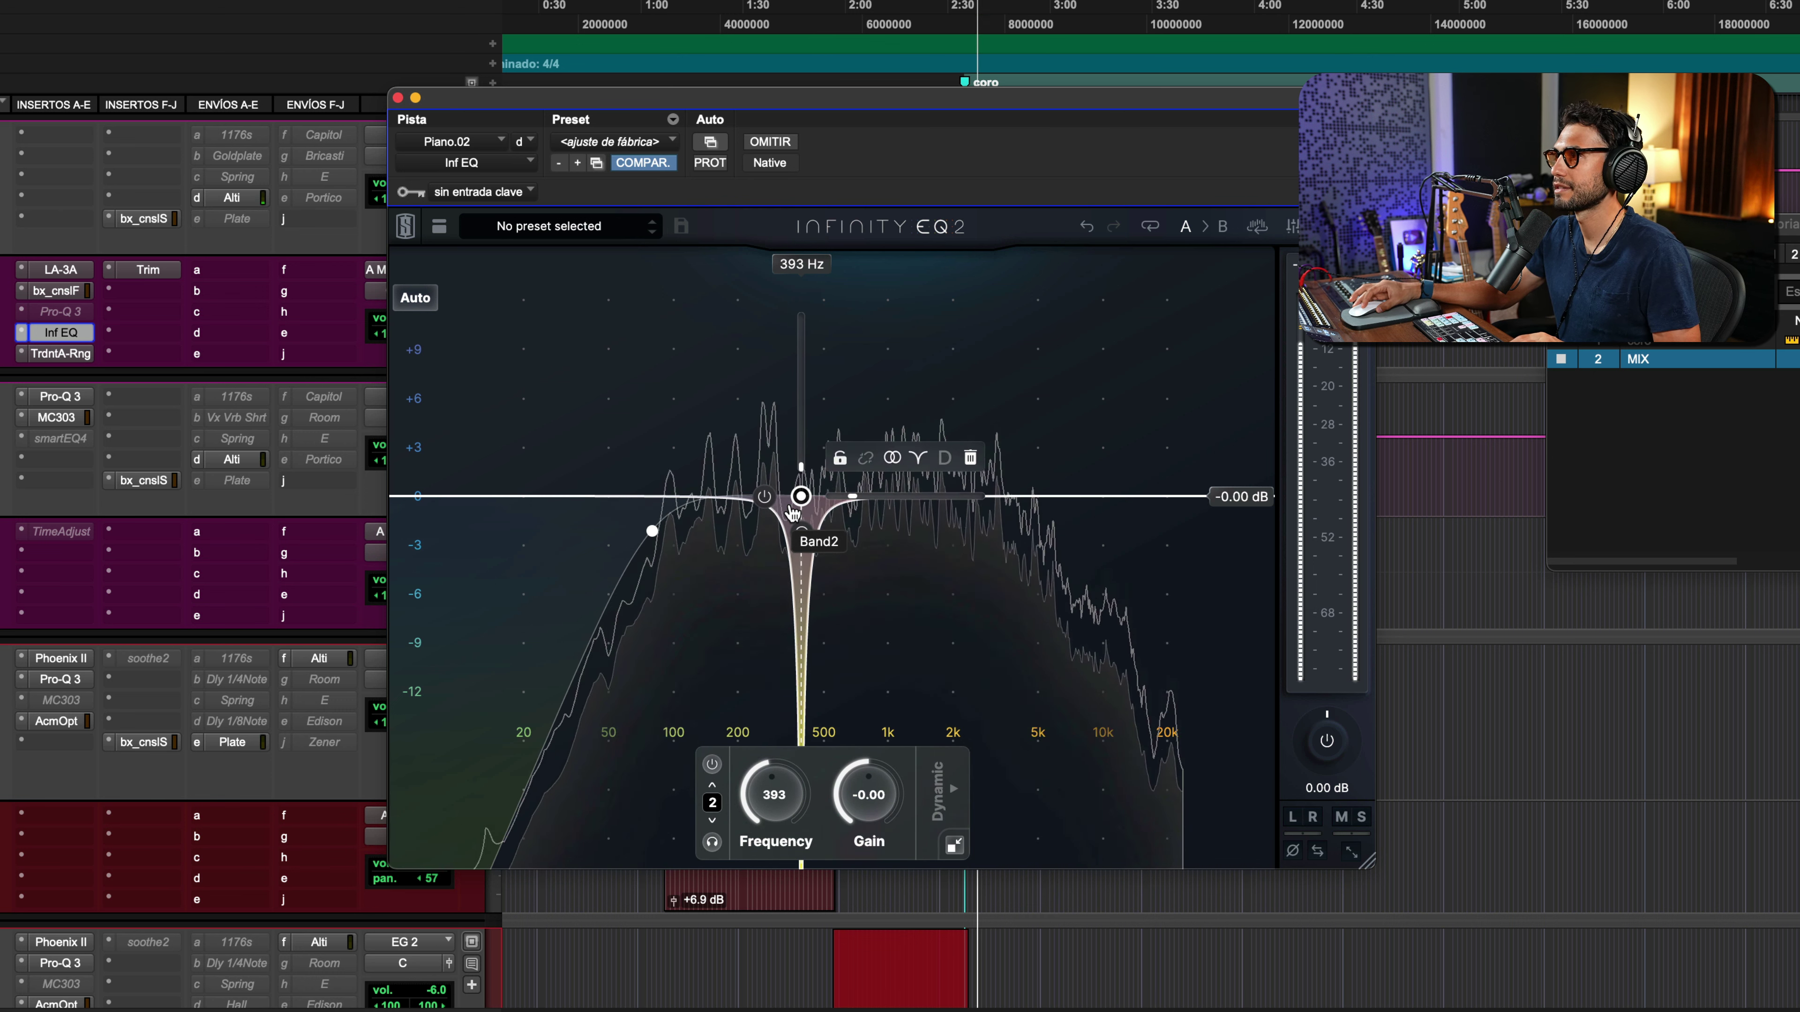
mouse_move(799, 543)
left_mouse_down()
mouse_move(799, 525)
mouse_move(800, 543)
left_mouse_up()
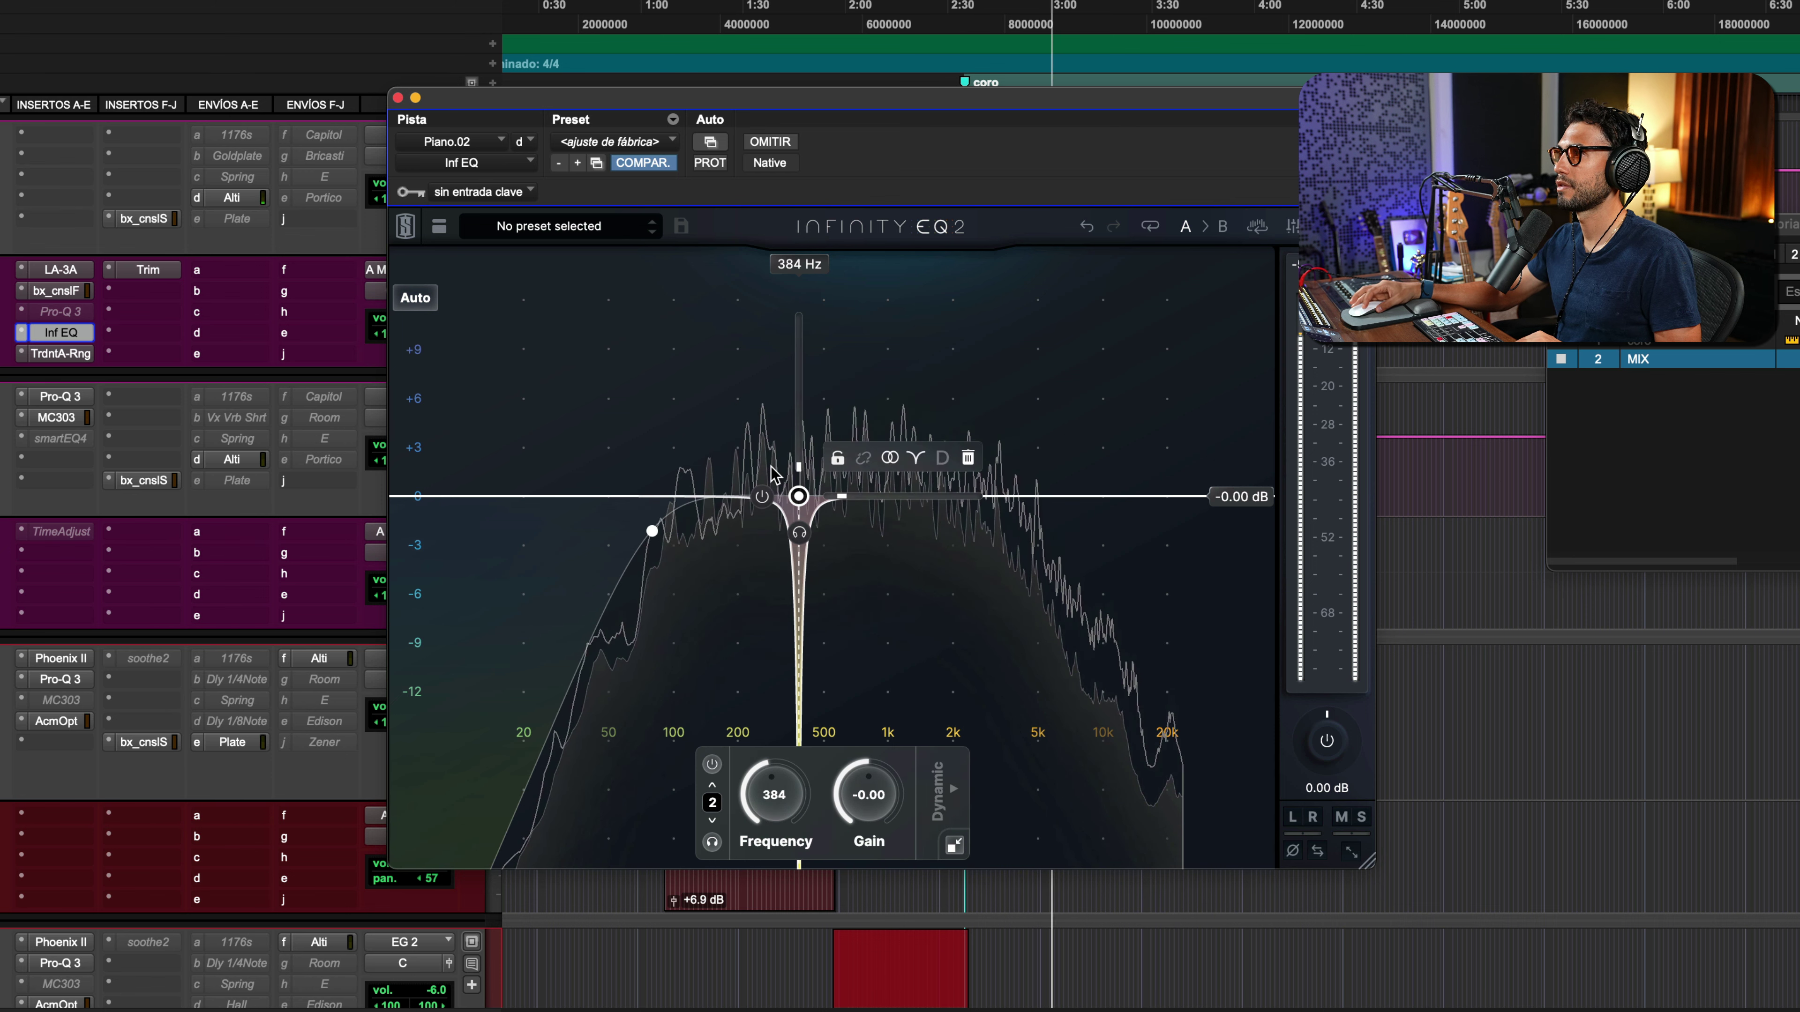
Add a third band at 0 dB gain, make it a low shelf, resume playback and shift it to about 931 Hz
left_click(882, 481)
left_click_drag(883, 489, 882, 505)
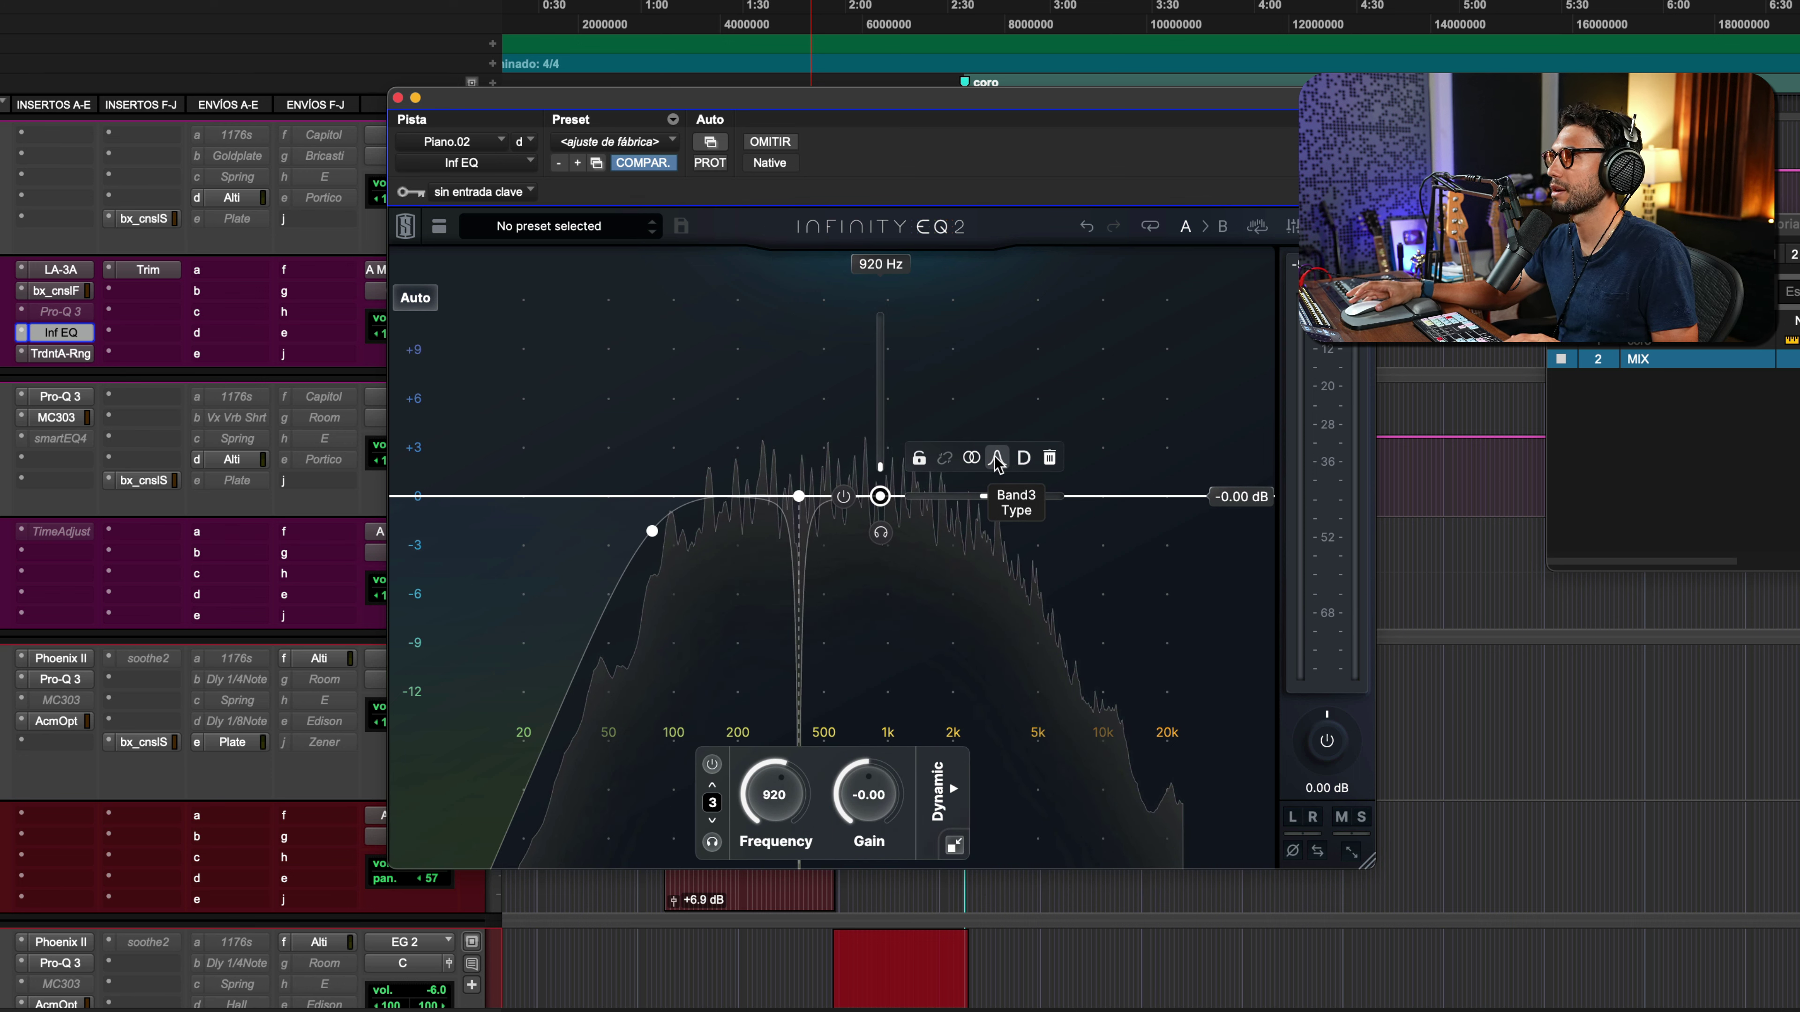
key("space")
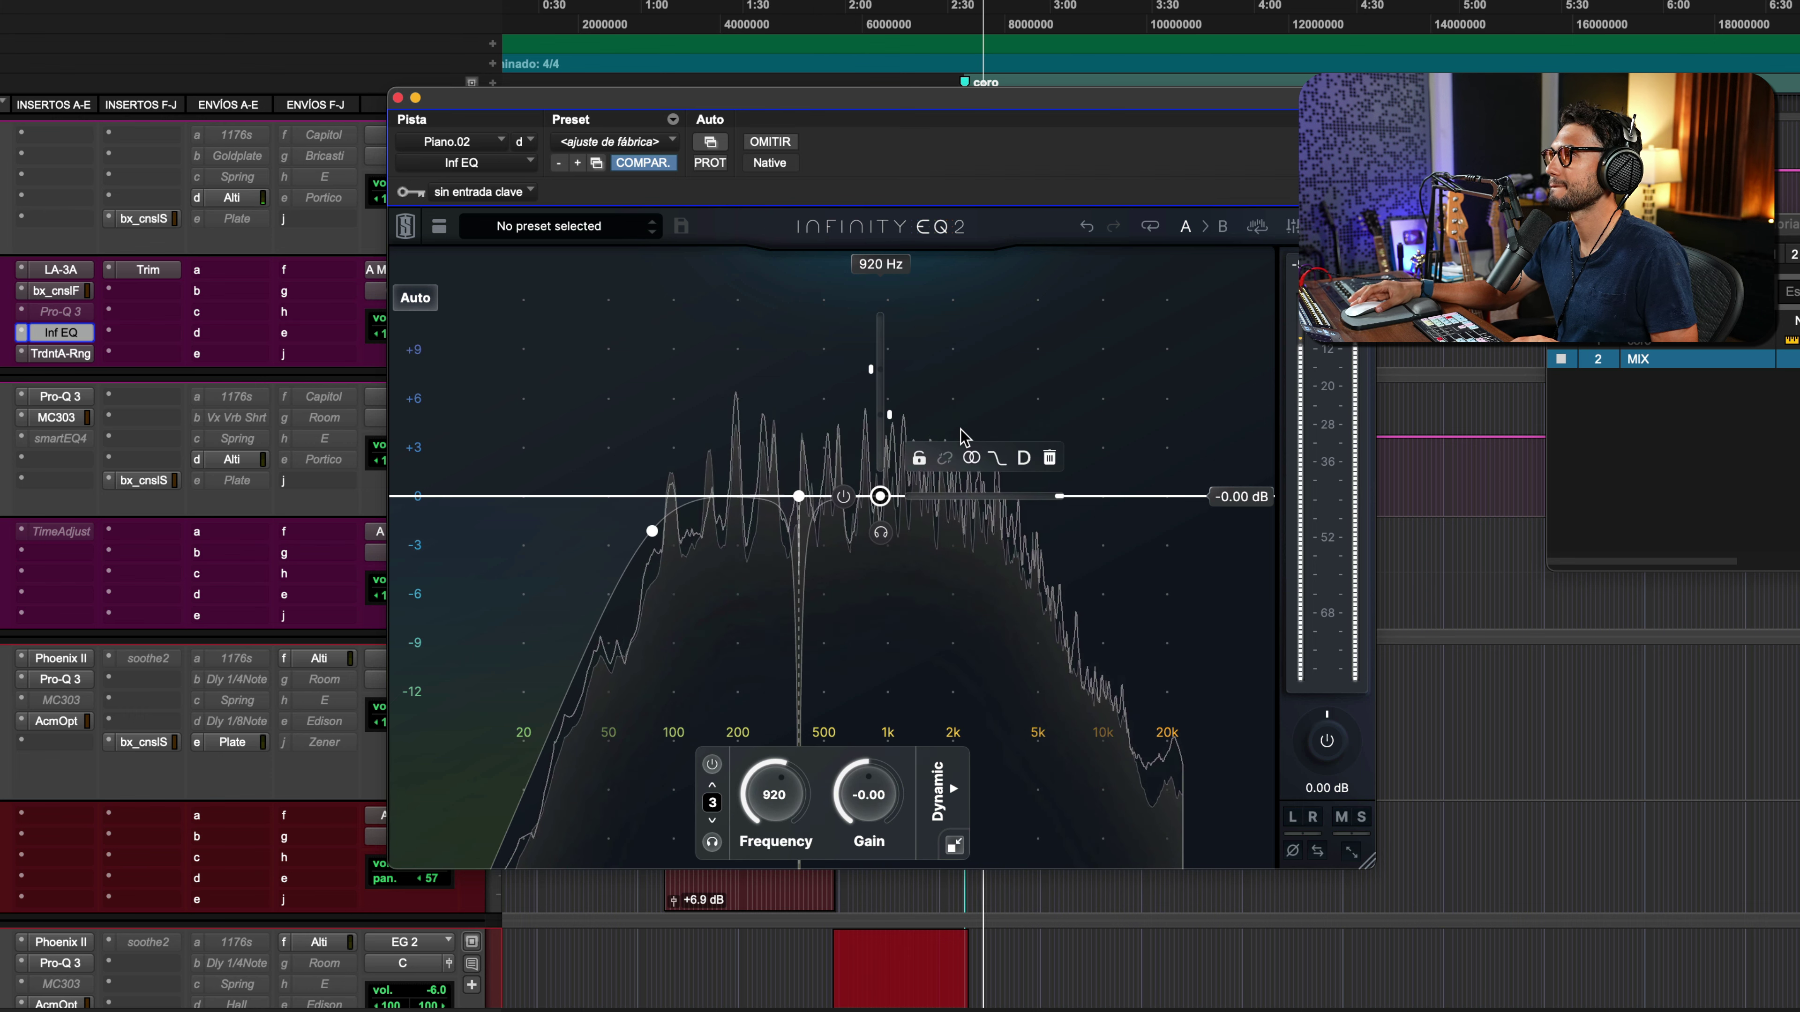
mouse_move(880, 499)
left_mouse_down()
mouse_move(880, 482)
mouse_move(881, 497)
left_mouse_up()
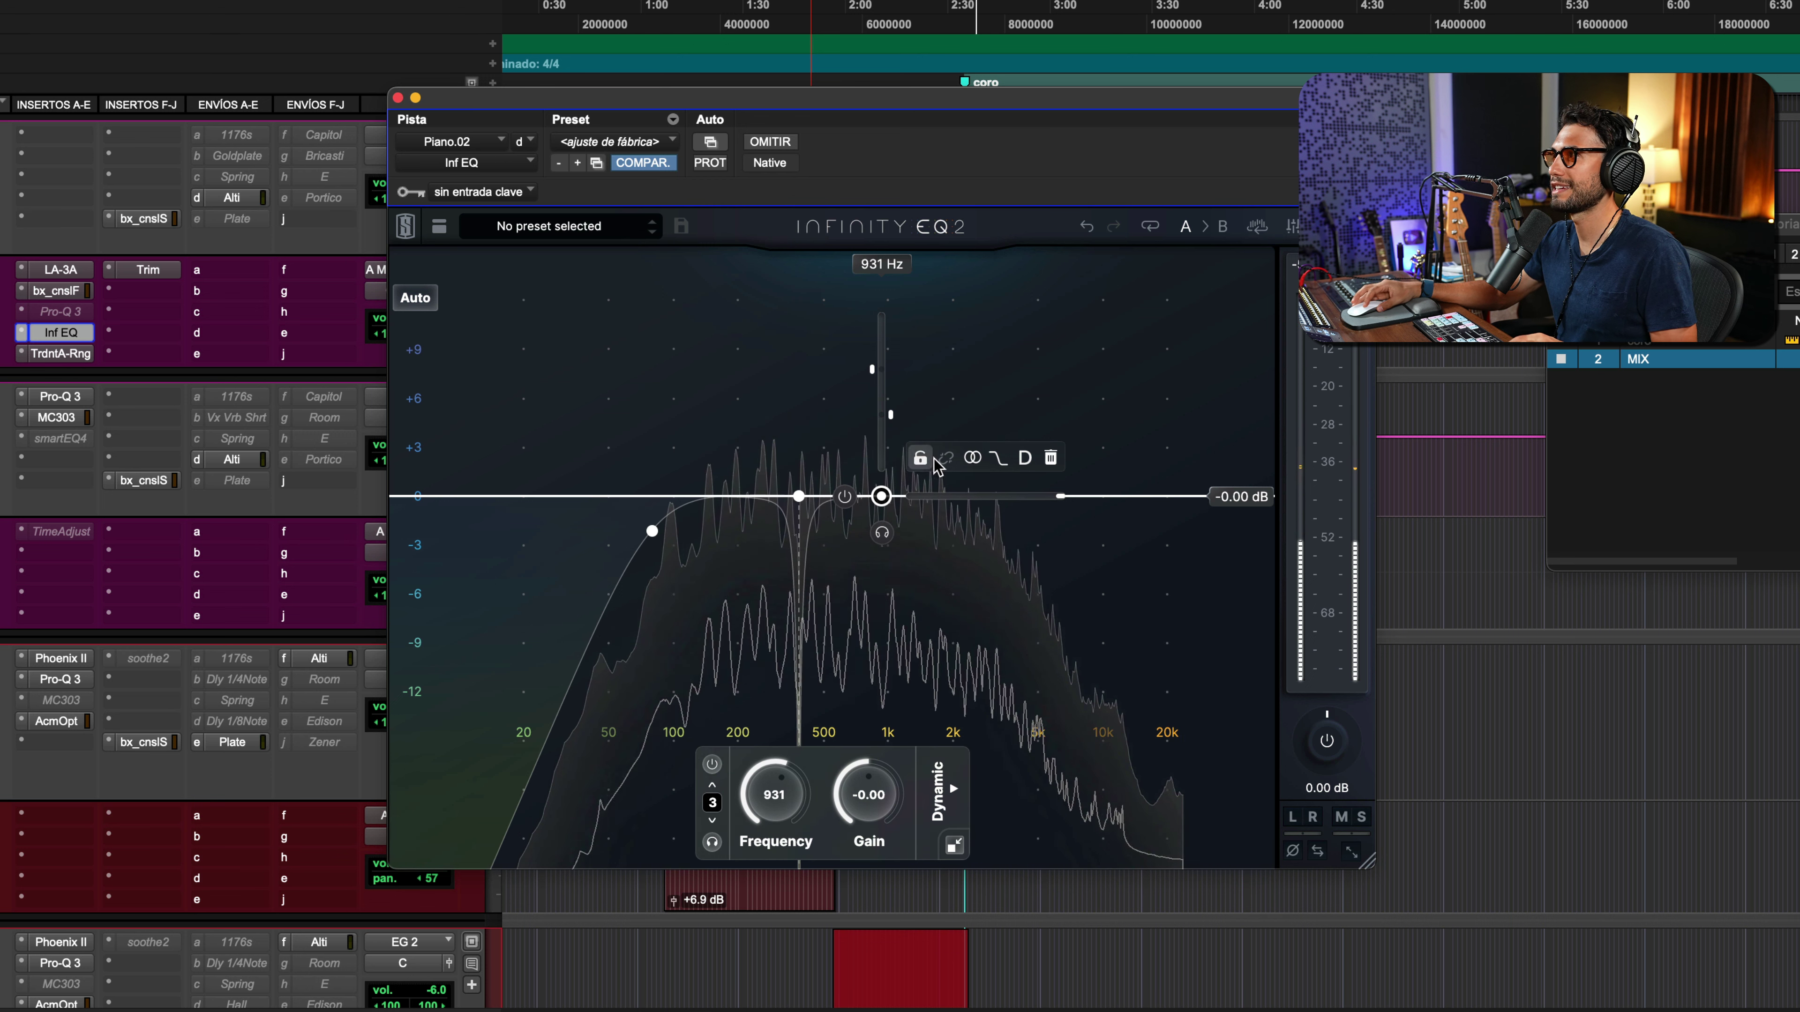
Change the third band to a tilt filter with +2.21 dB gain and sweep it down to about 763 Hz
left_click(1001, 459)
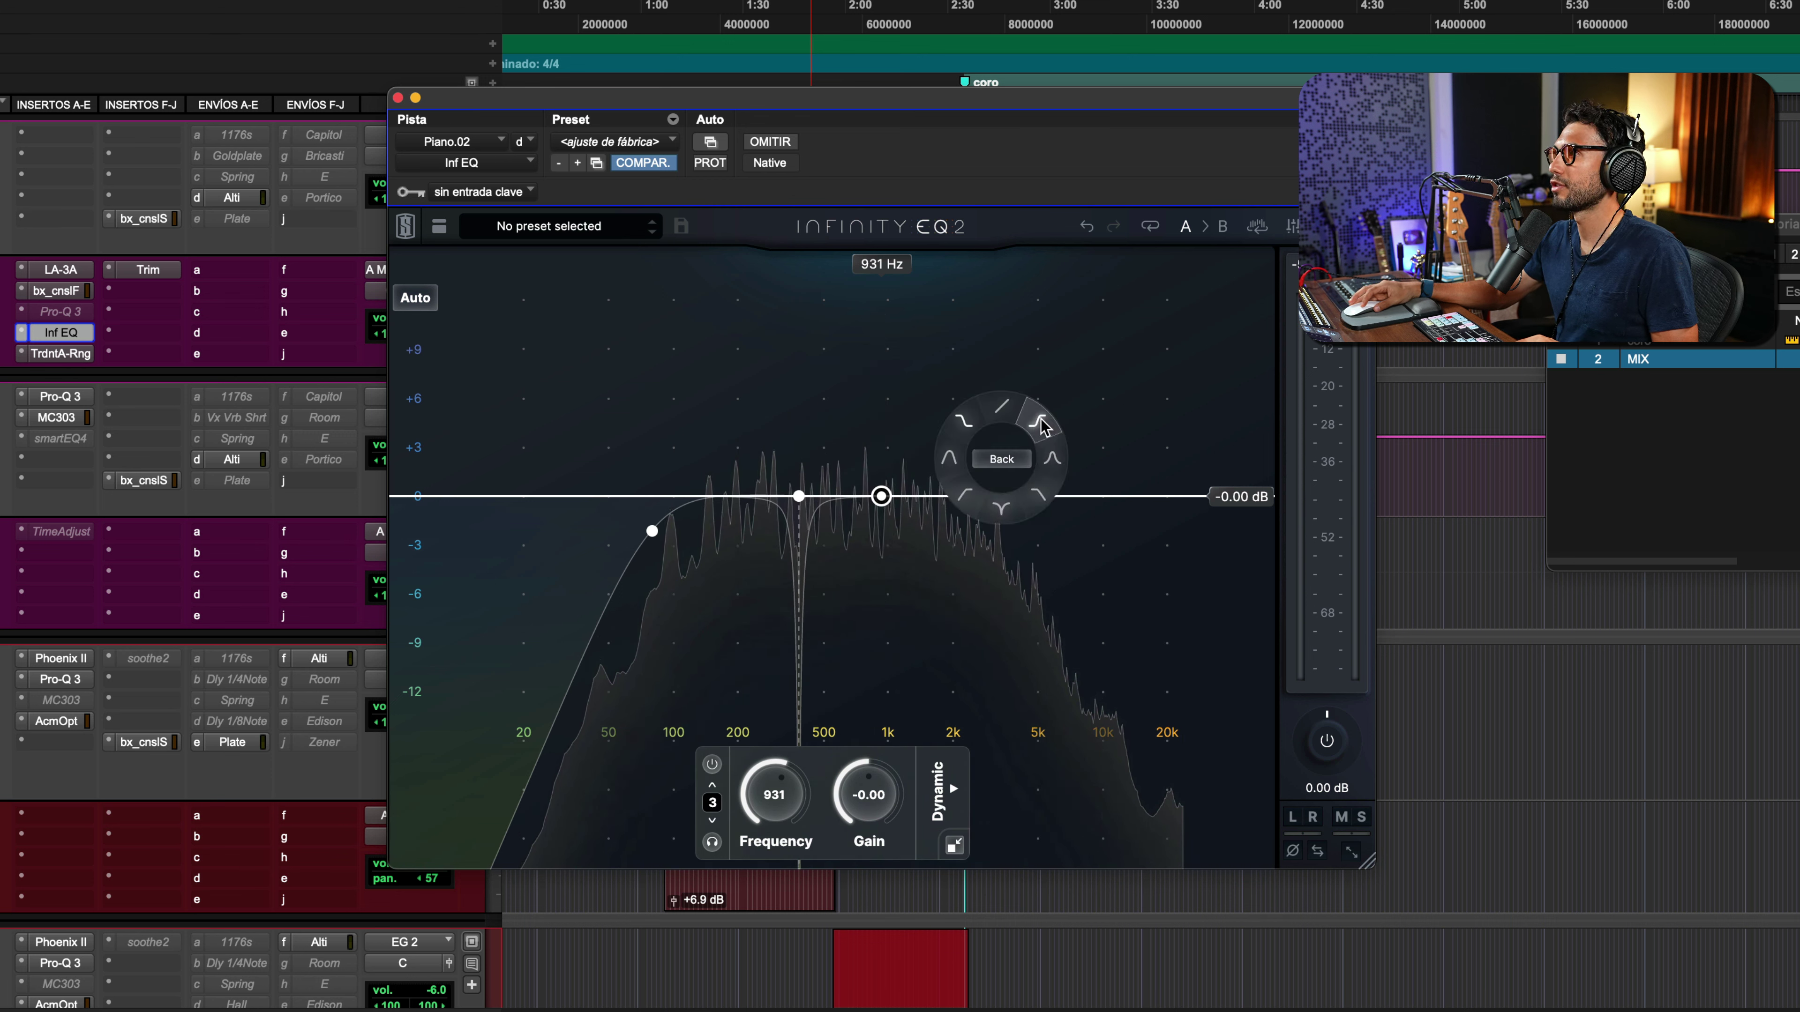
mouse_move(881, 496)
left_mouse_down()
mouse_move(884, 472)
mouse_move(889, 496)
left_mouse_up()
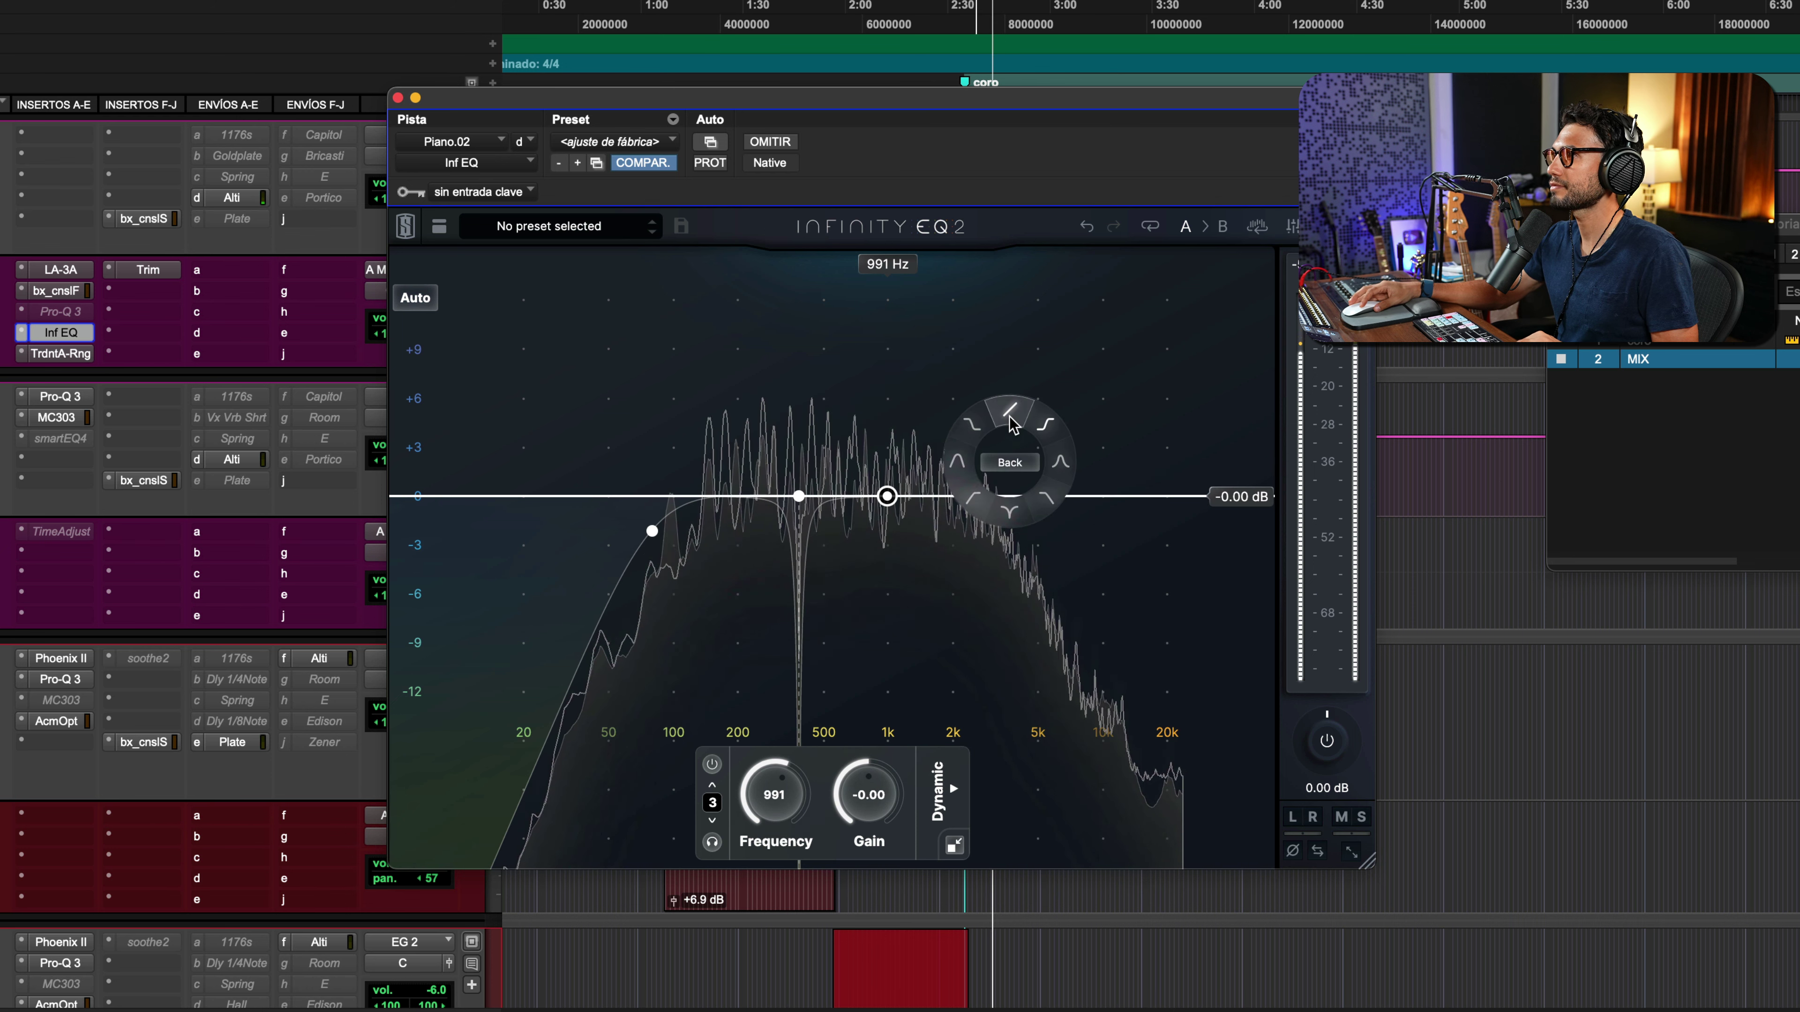
left_click_drag(887, 497, 888, 460)
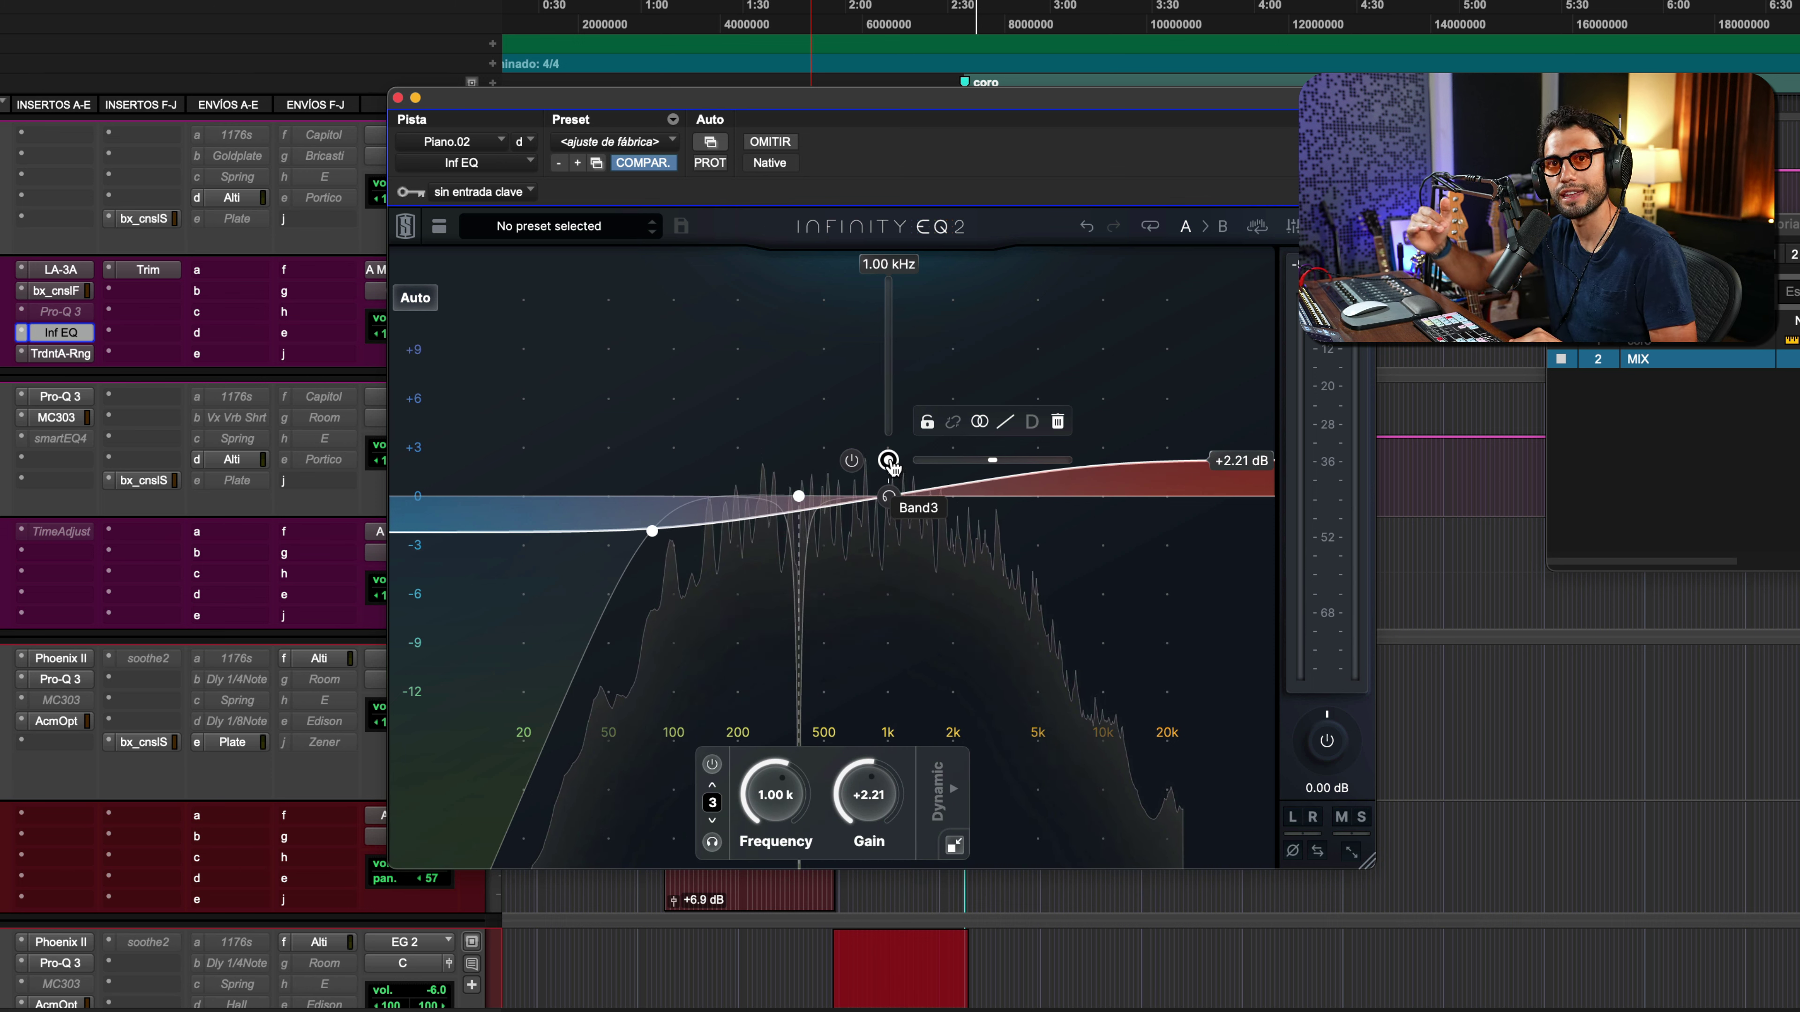
mouse_move(891, 464)
left_mouse_down()
mouse_move(872, 418)
mouse_move(865, 566)
mouse_move(868, 461)
left_mouse_up()
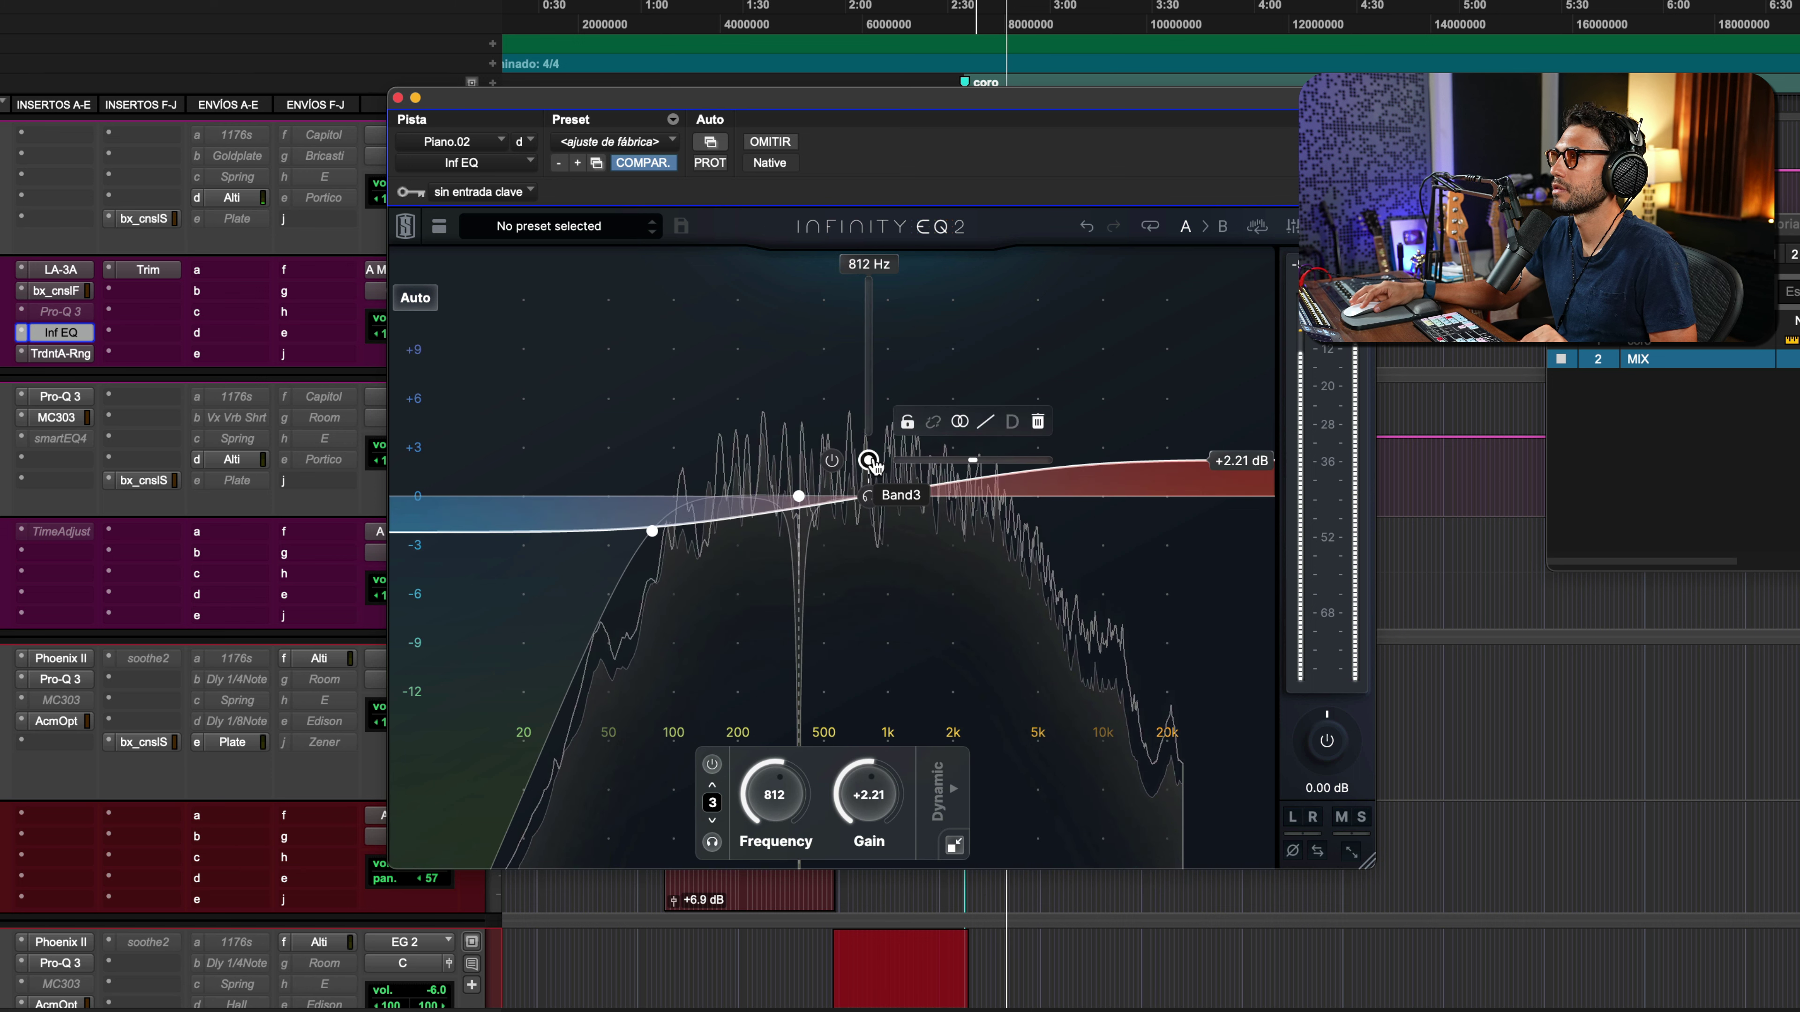
left_click_drag(907, 531, 871, 525)
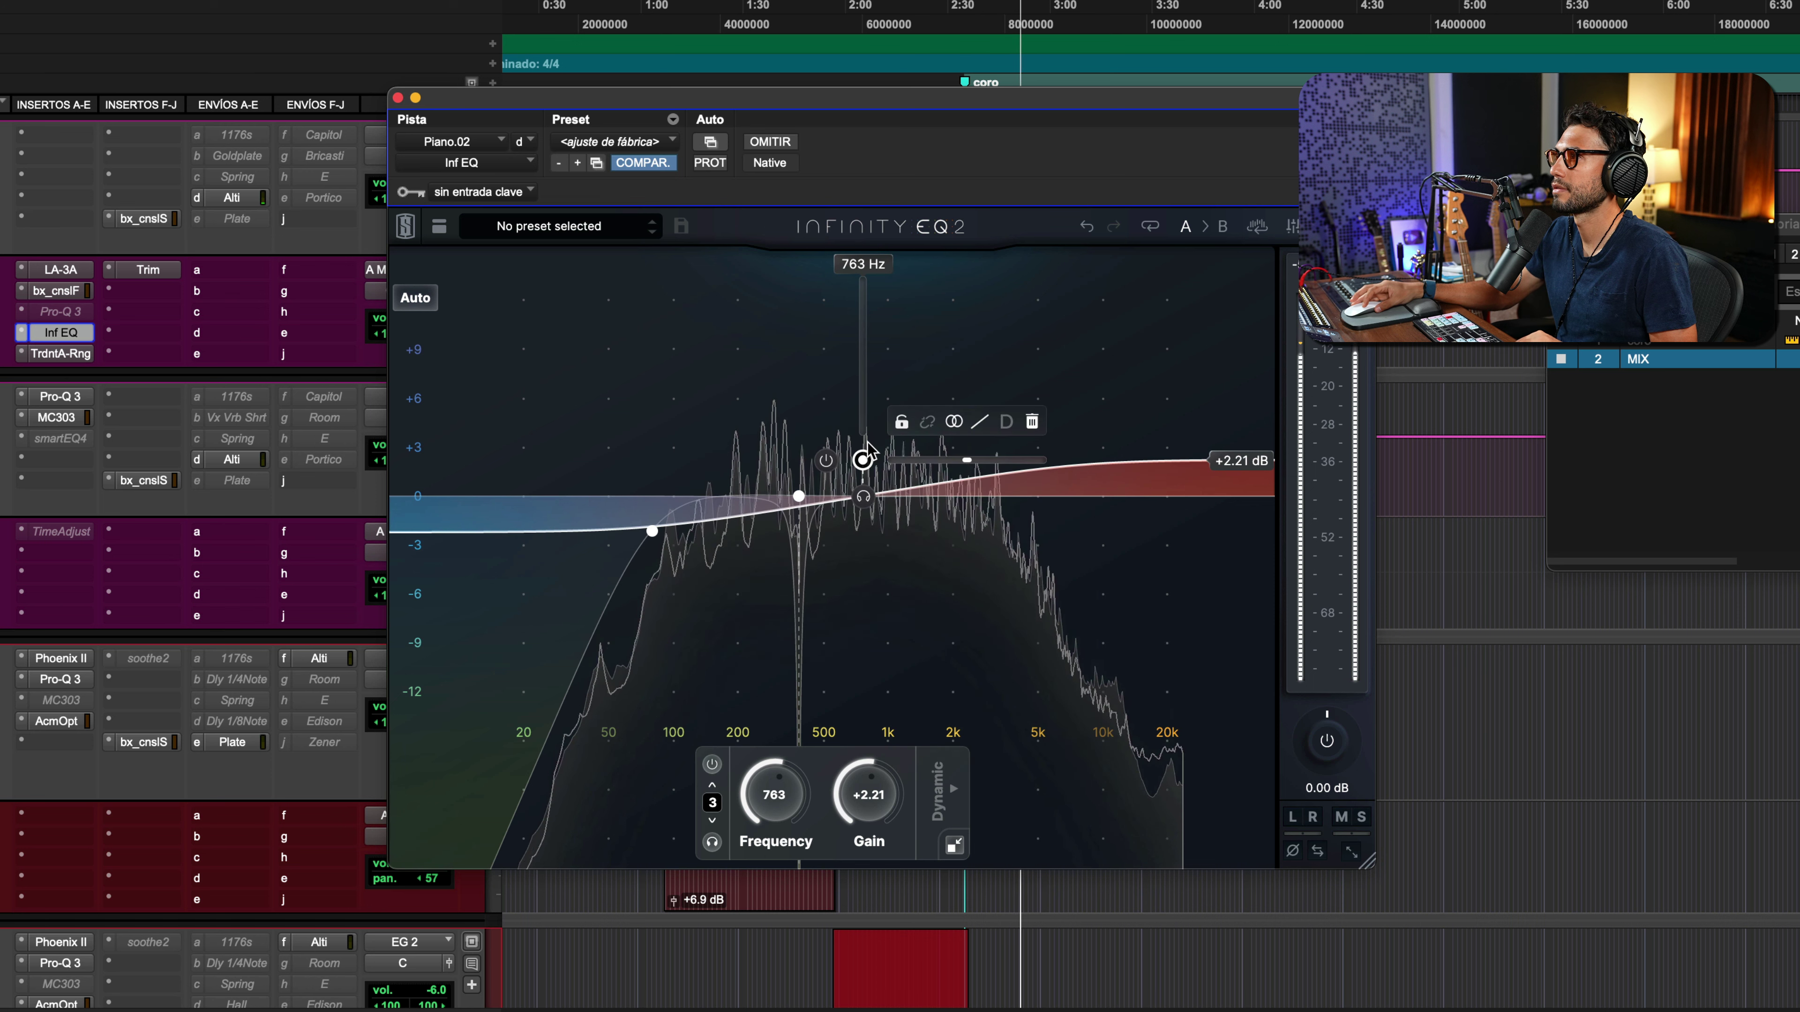
Change the tilt band to a band-pass filter and move it to about 822 Hz with +2.57 dB gain
left_click(975, 426)
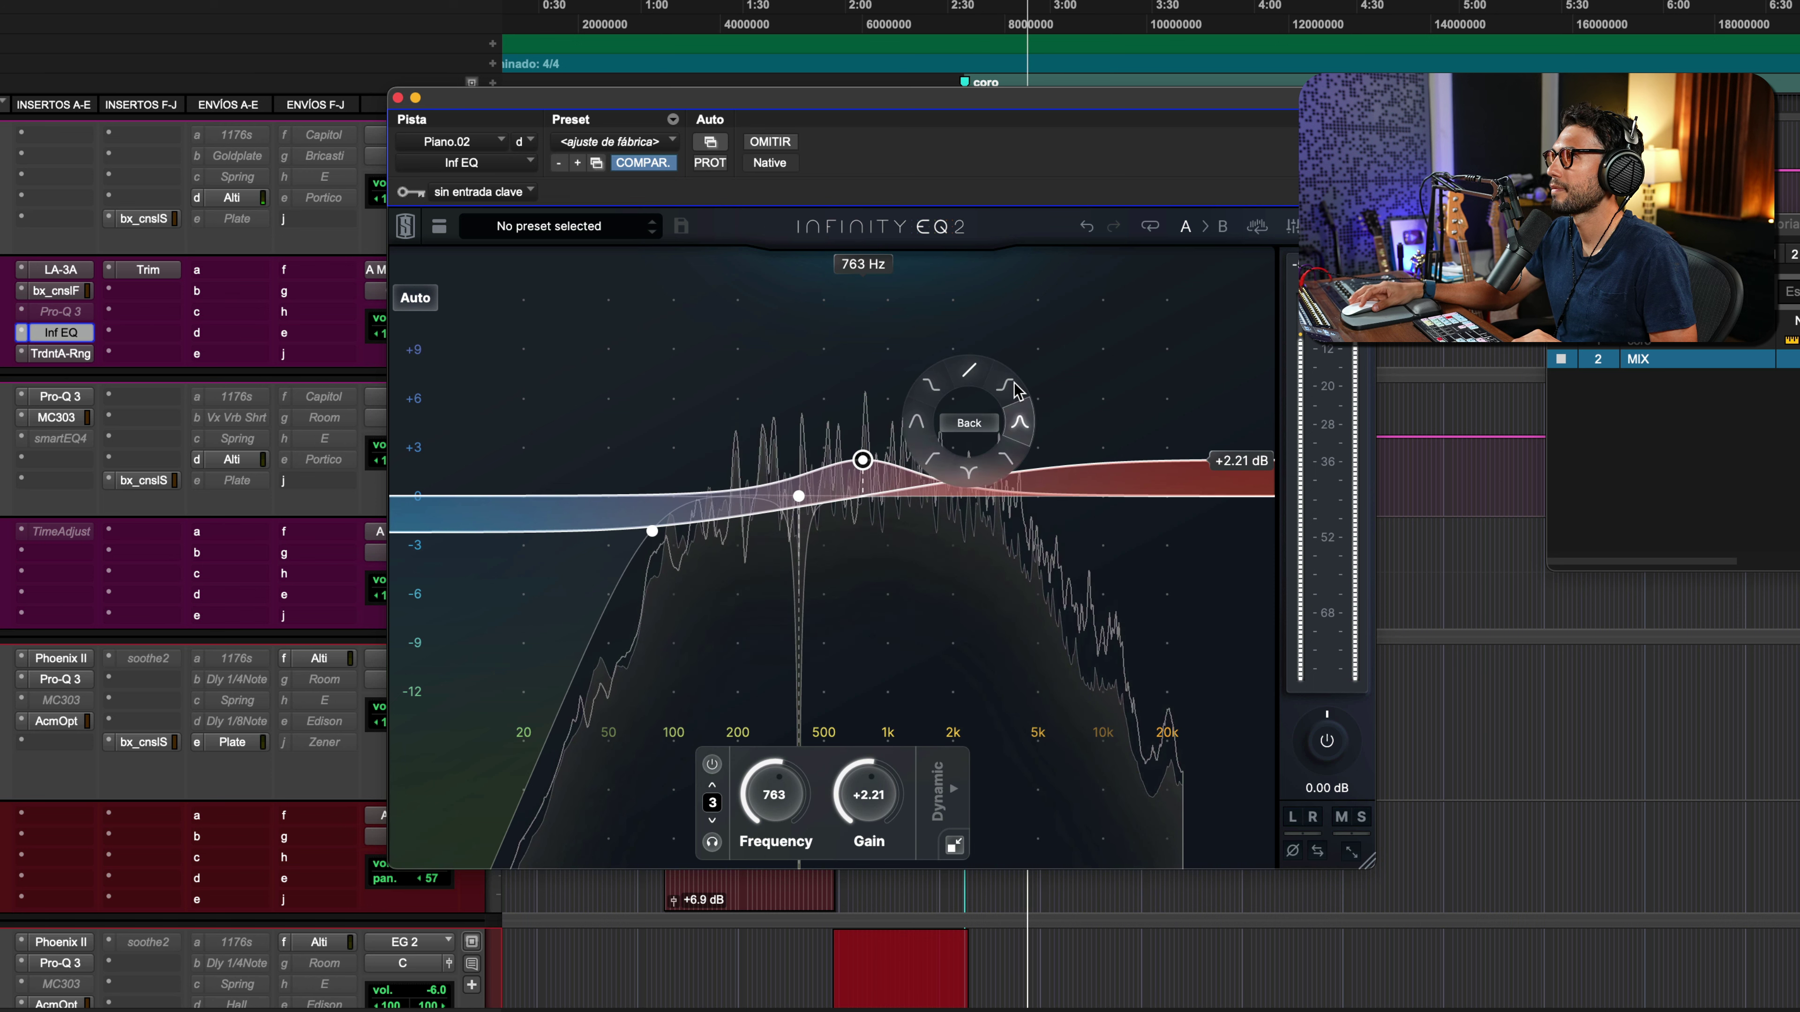
left_click(919, 426)
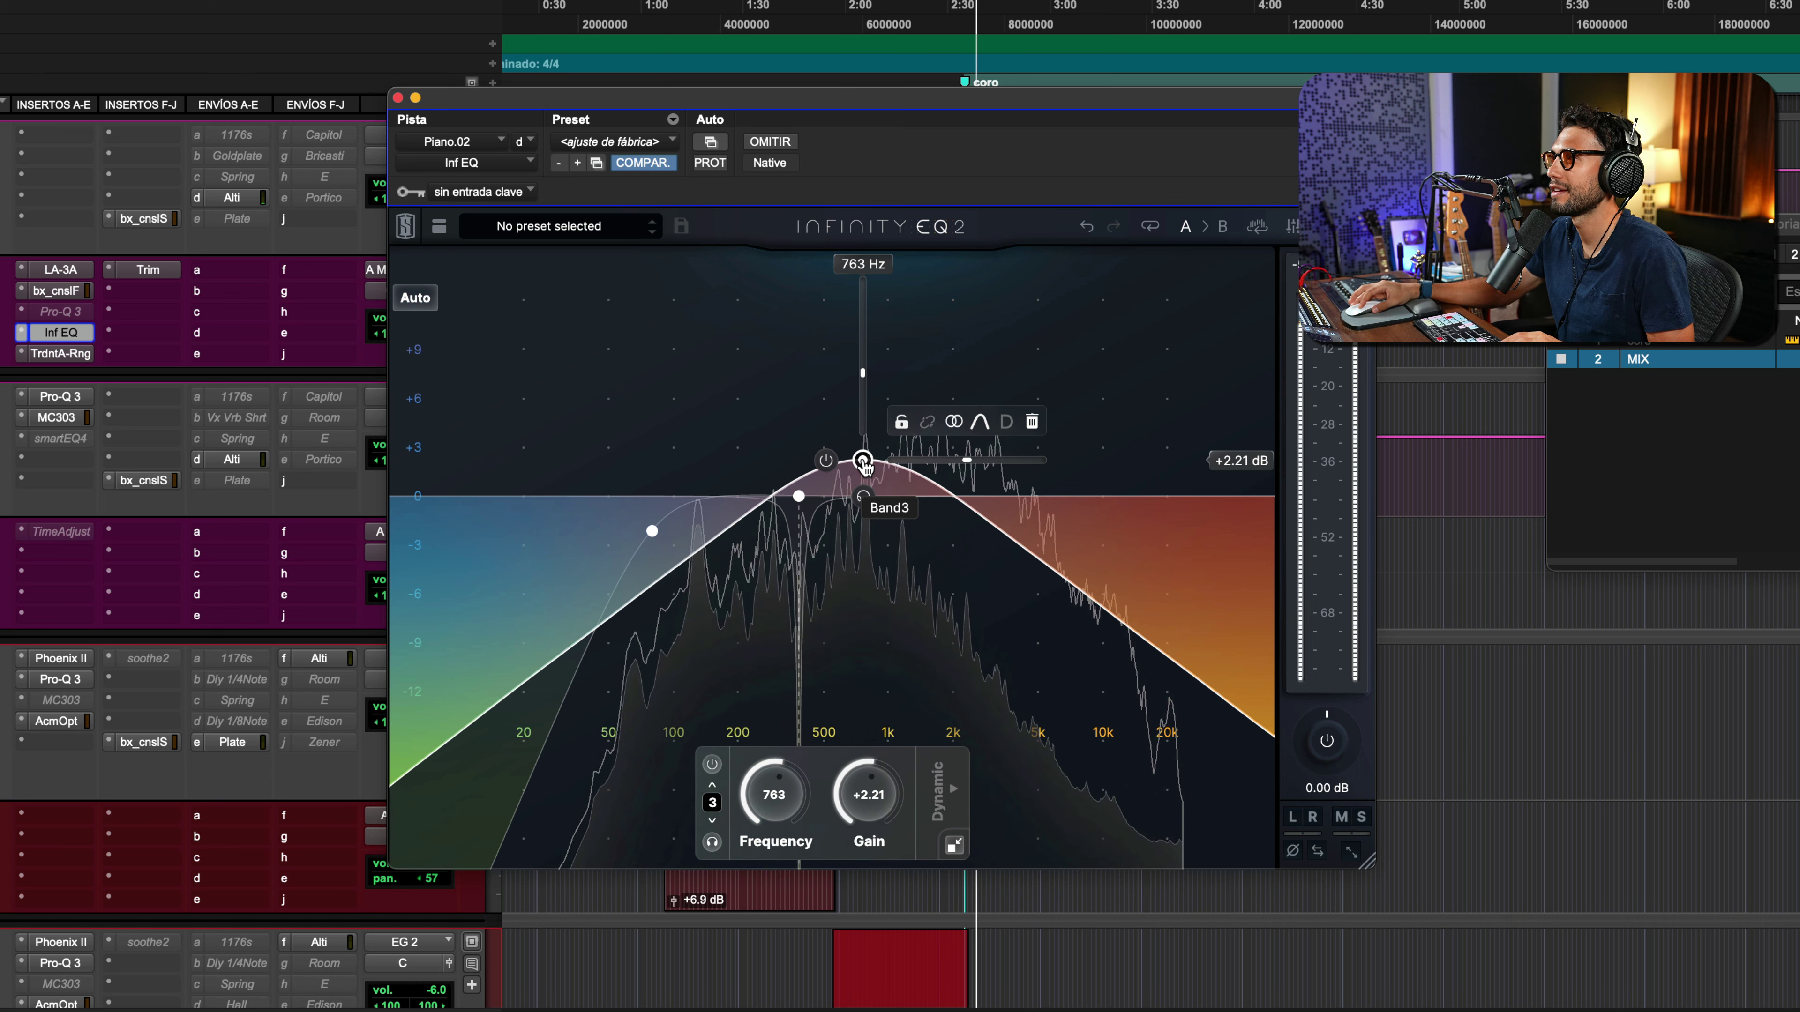
mouse_move(862, 463)
left_mouse_down()
mouse_move(864, 518)
mouse_move(866, 448)
mouse_move(870, 546)
mouse_move(871, 456)
left_mouse_up()
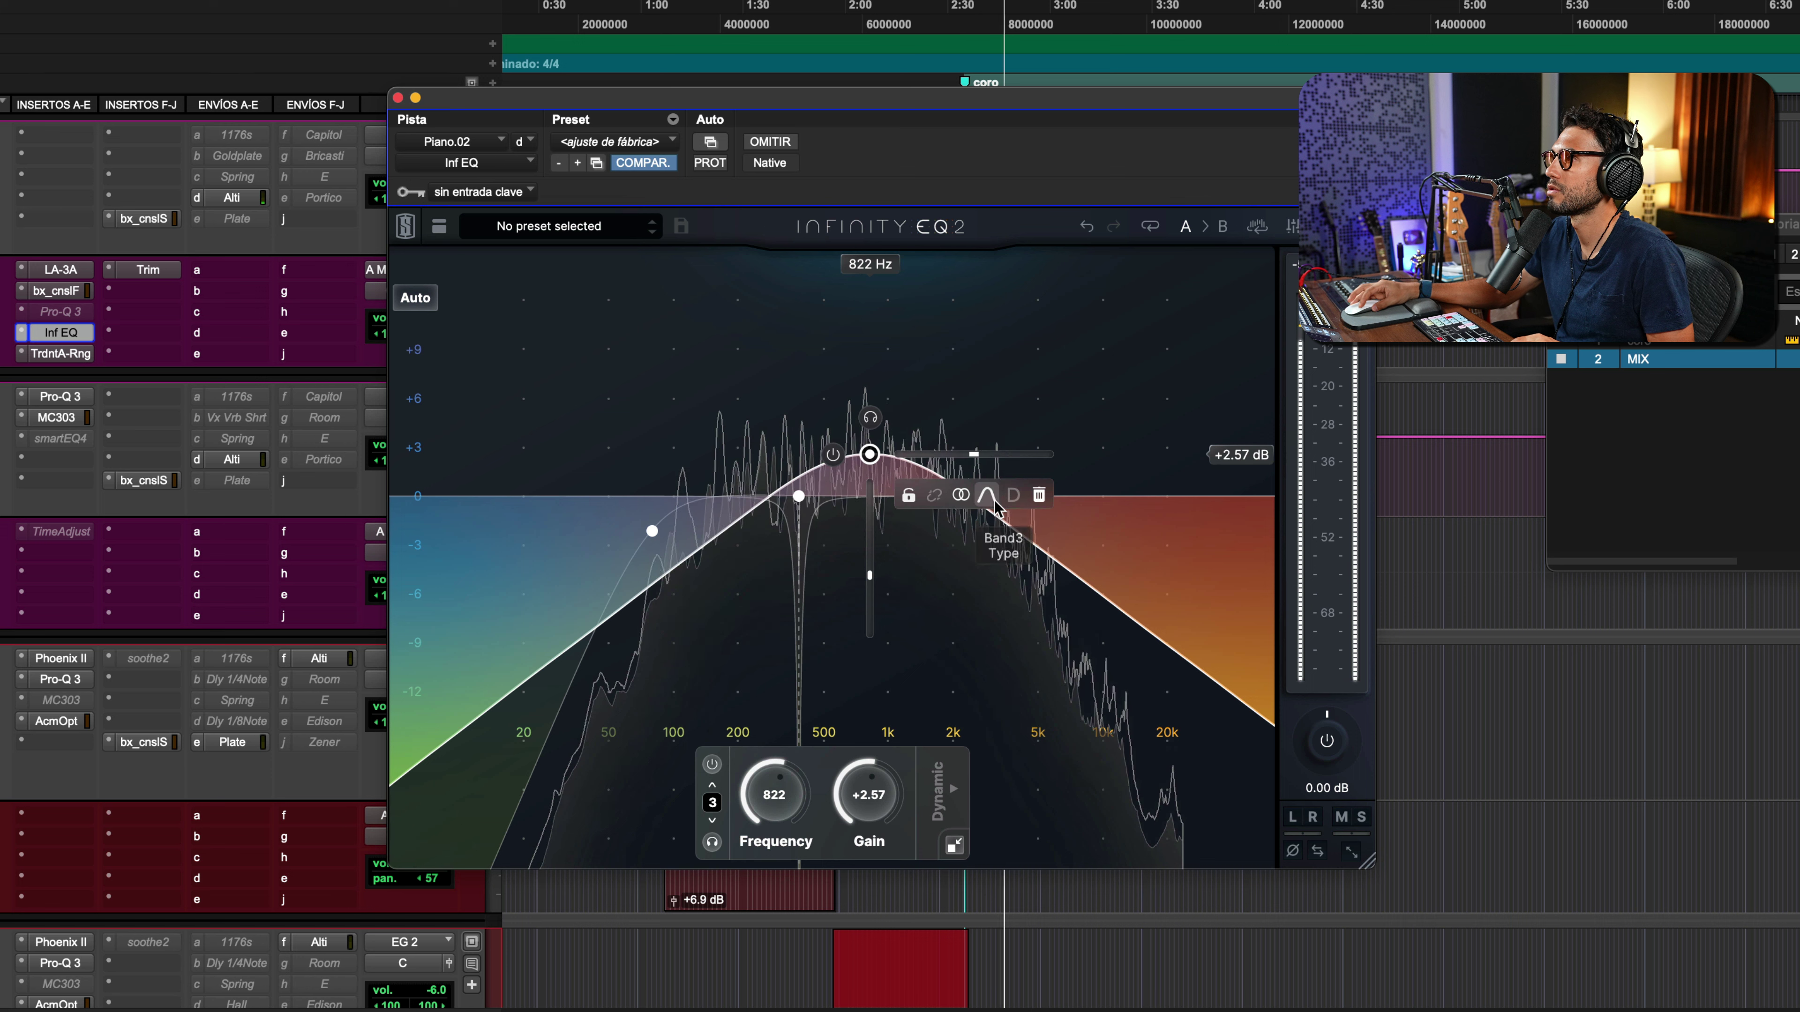
Set the band-pass band's gain to 0 dB, keeping its filter type
left_click(994, 504)
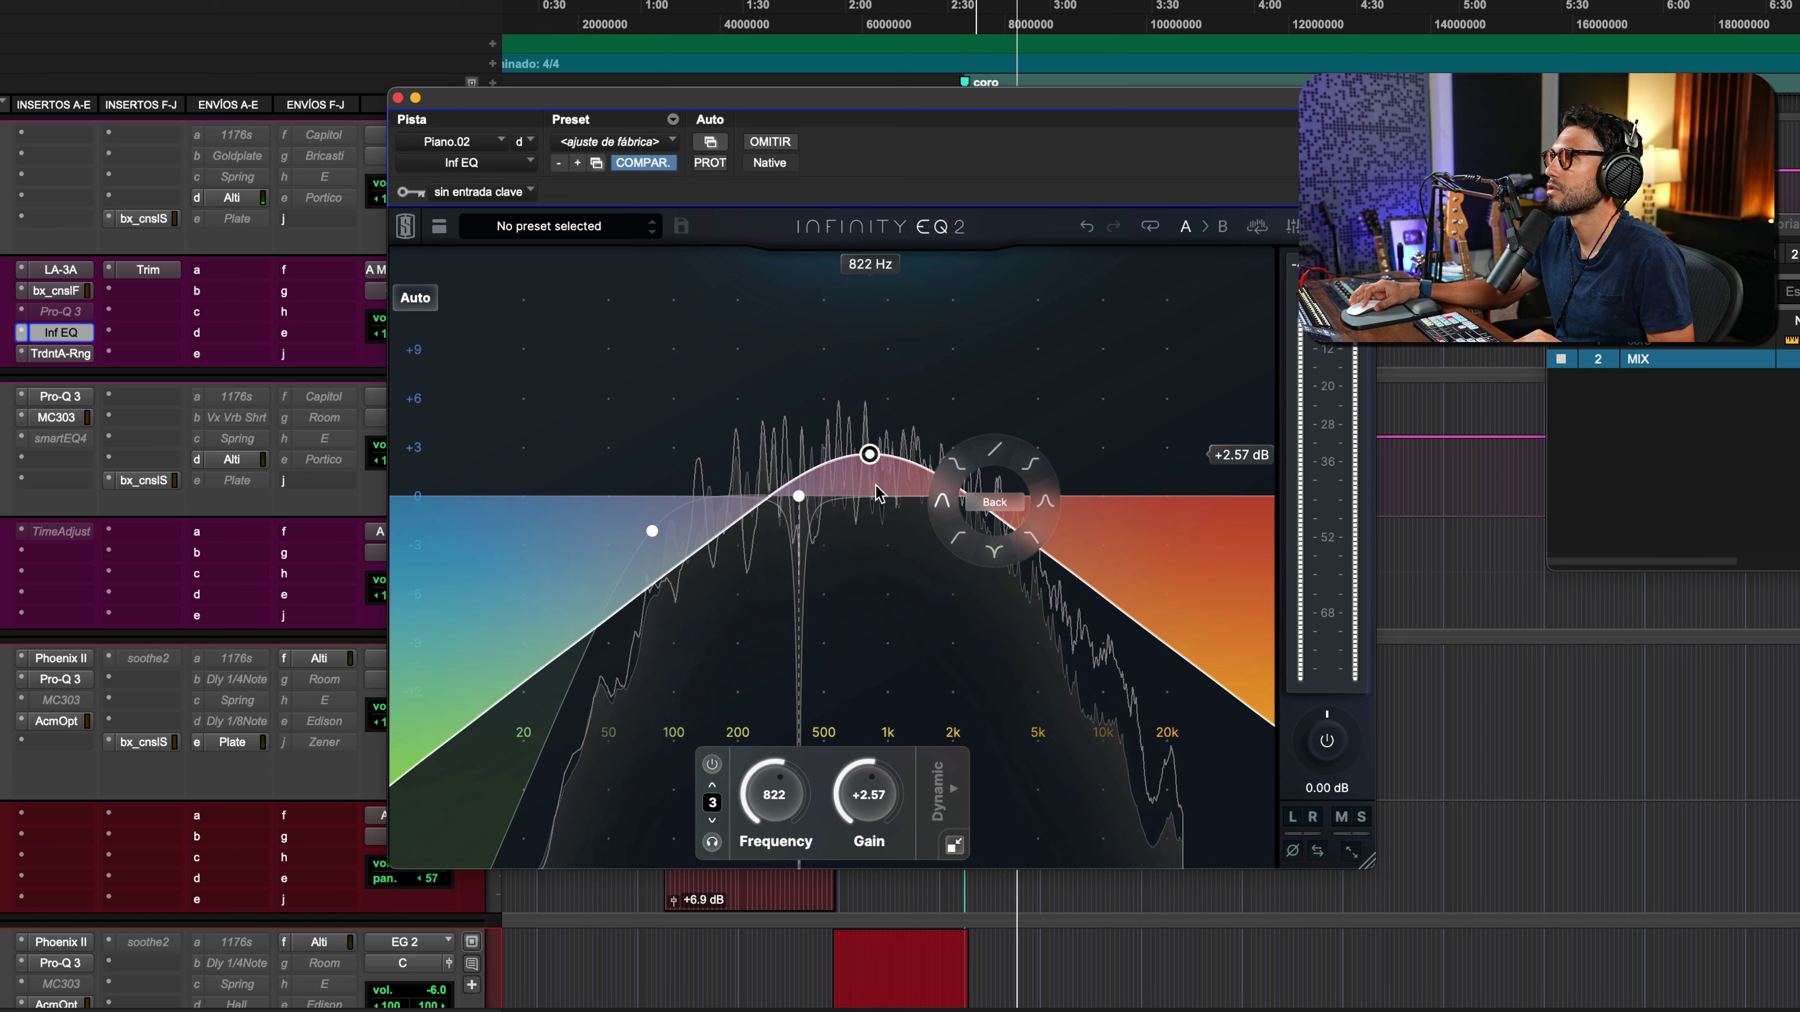
left_click(876, 503)
left_click_drag(866, 461, 865, 503)
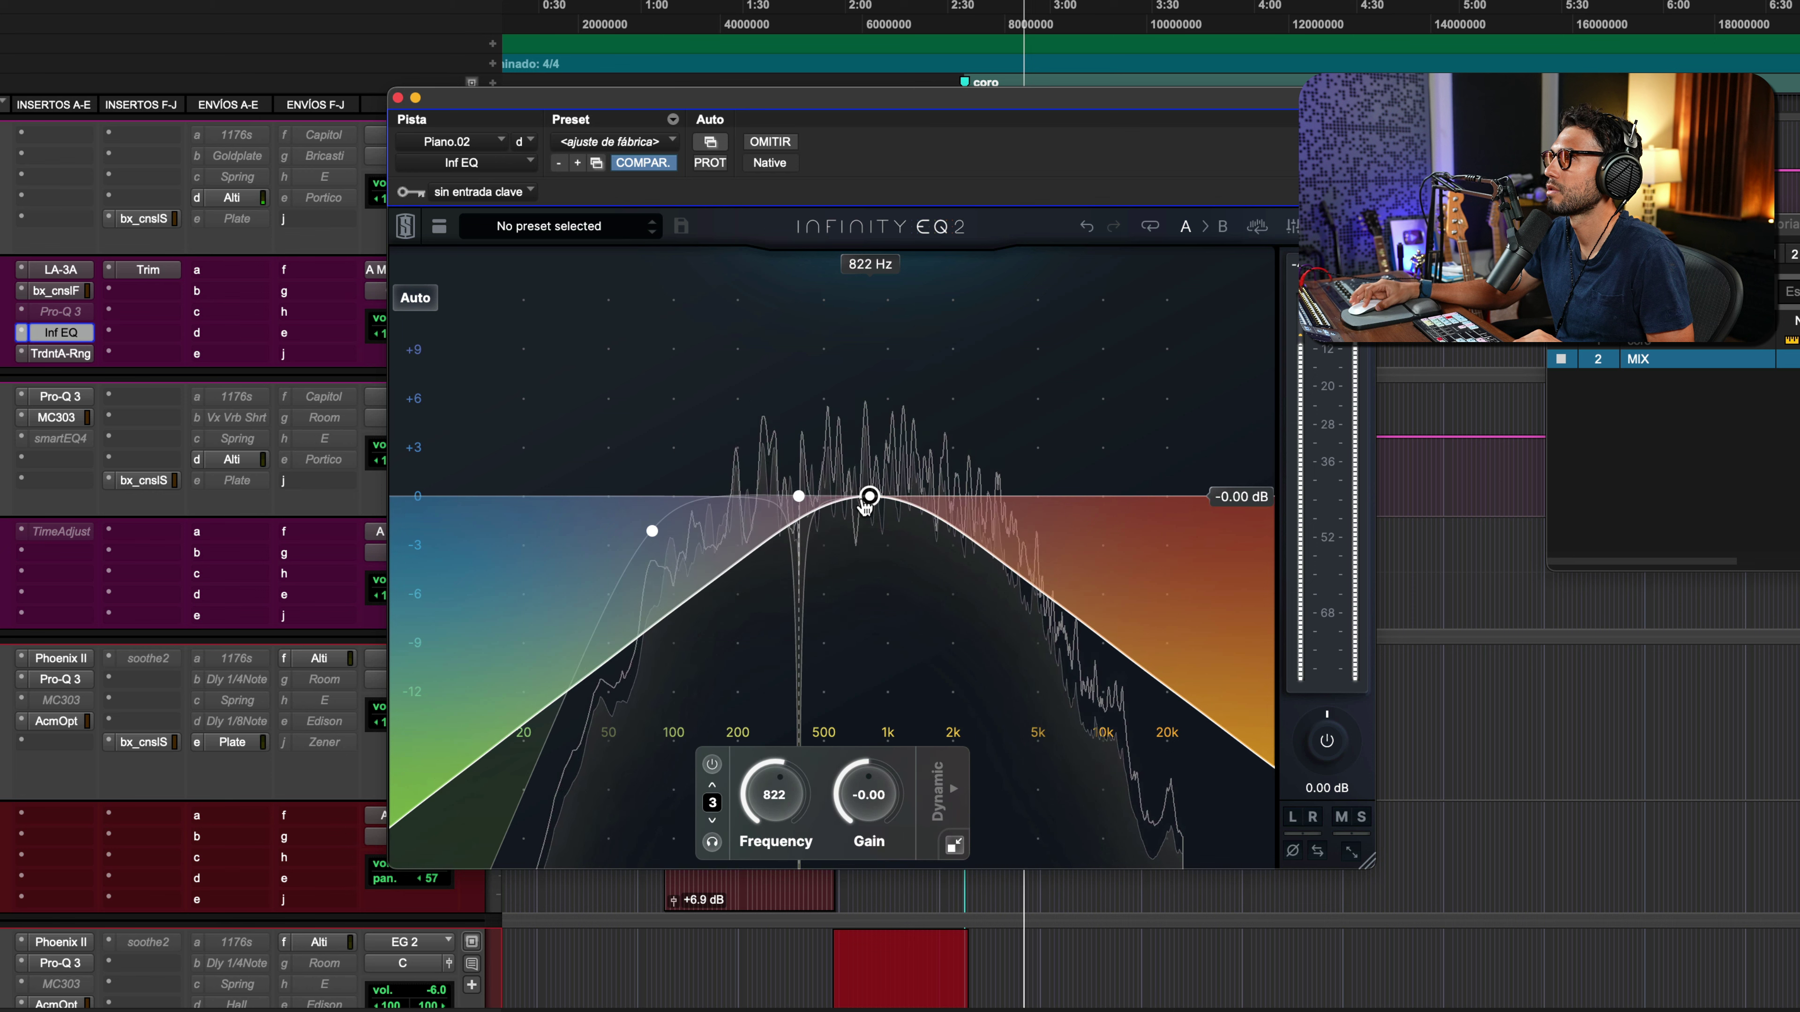
left_click(985, 459)
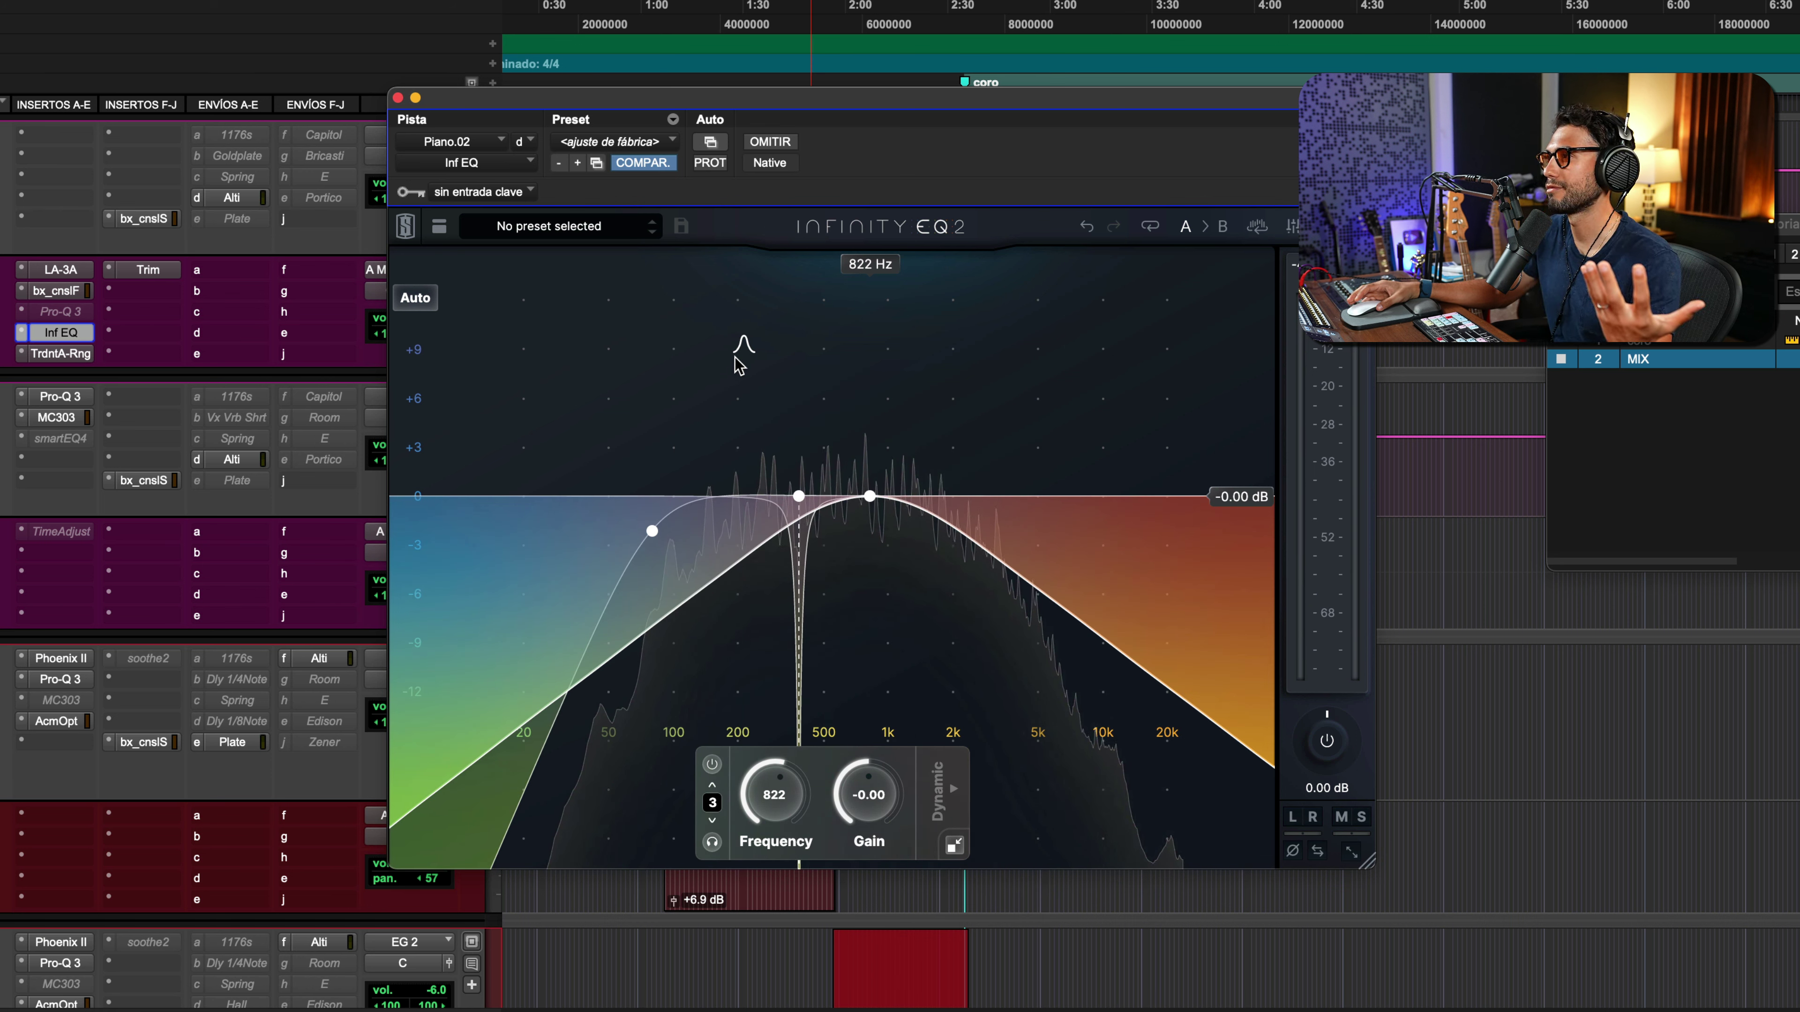
Change the notch band at 384 Hz to a bell filter
mouse_move(872, 495)
left_click(798, 500)
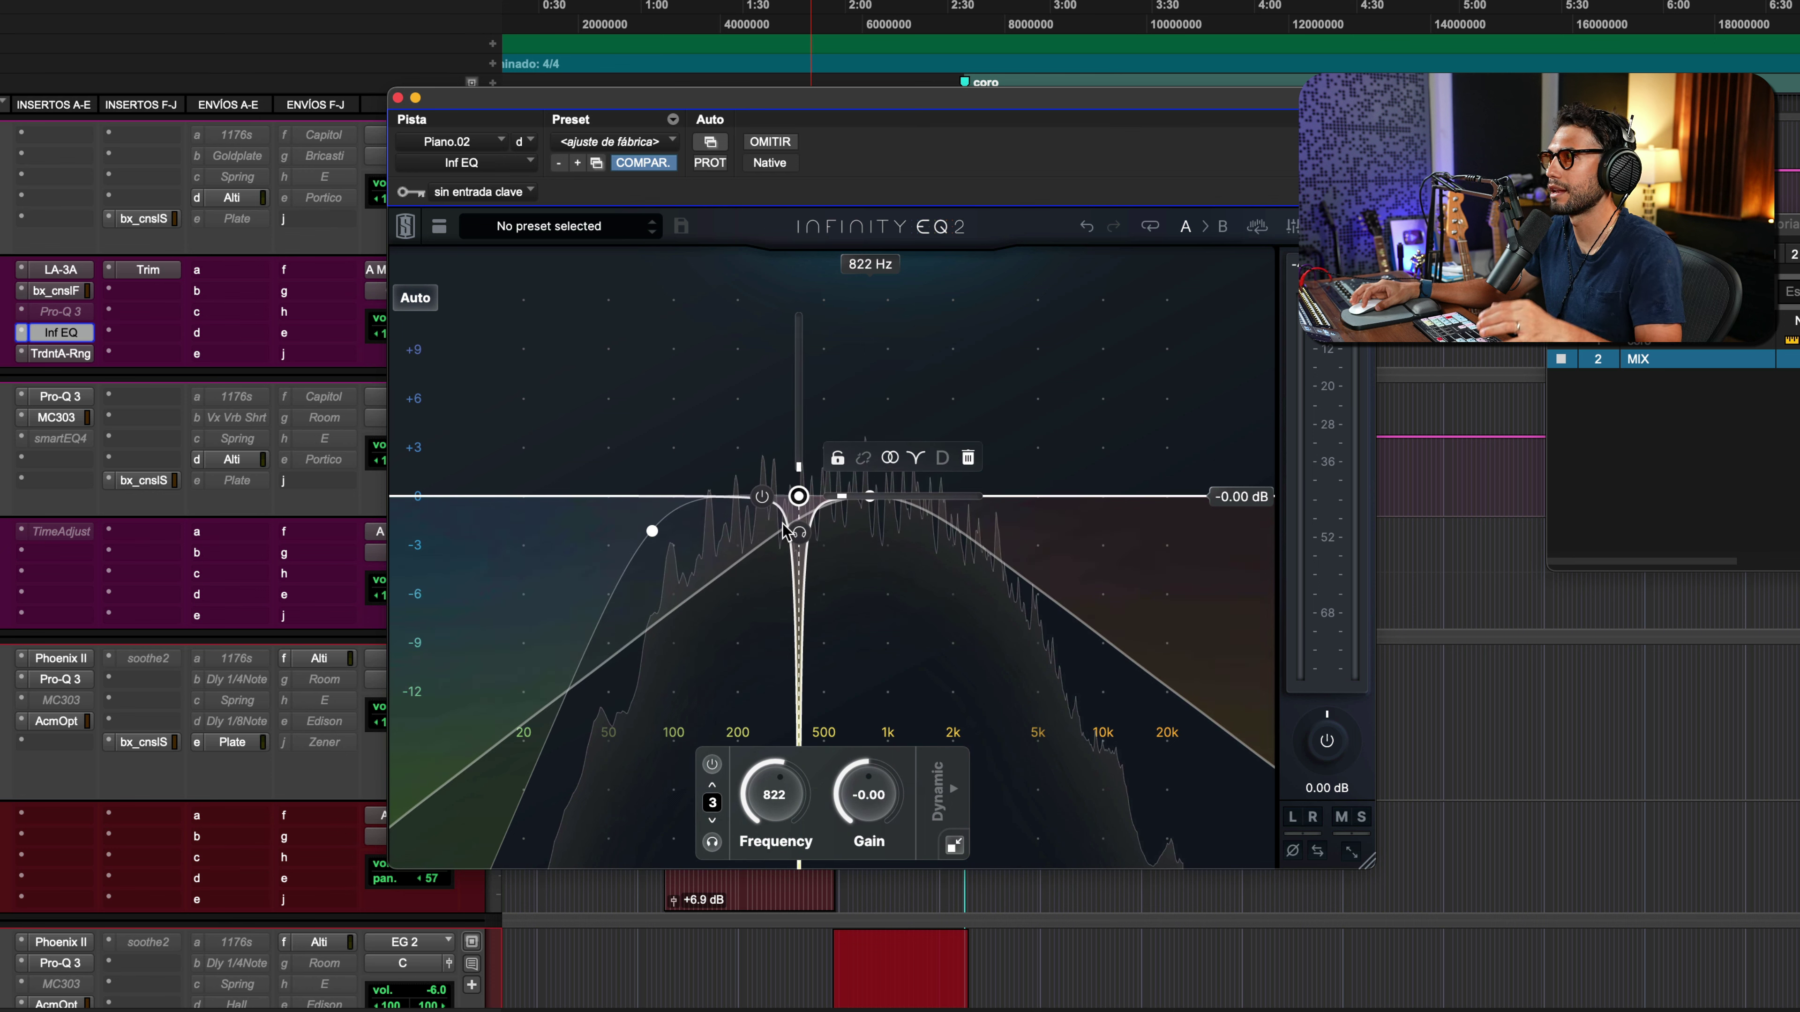
left_click(915, 462)
left_click(969, 461)
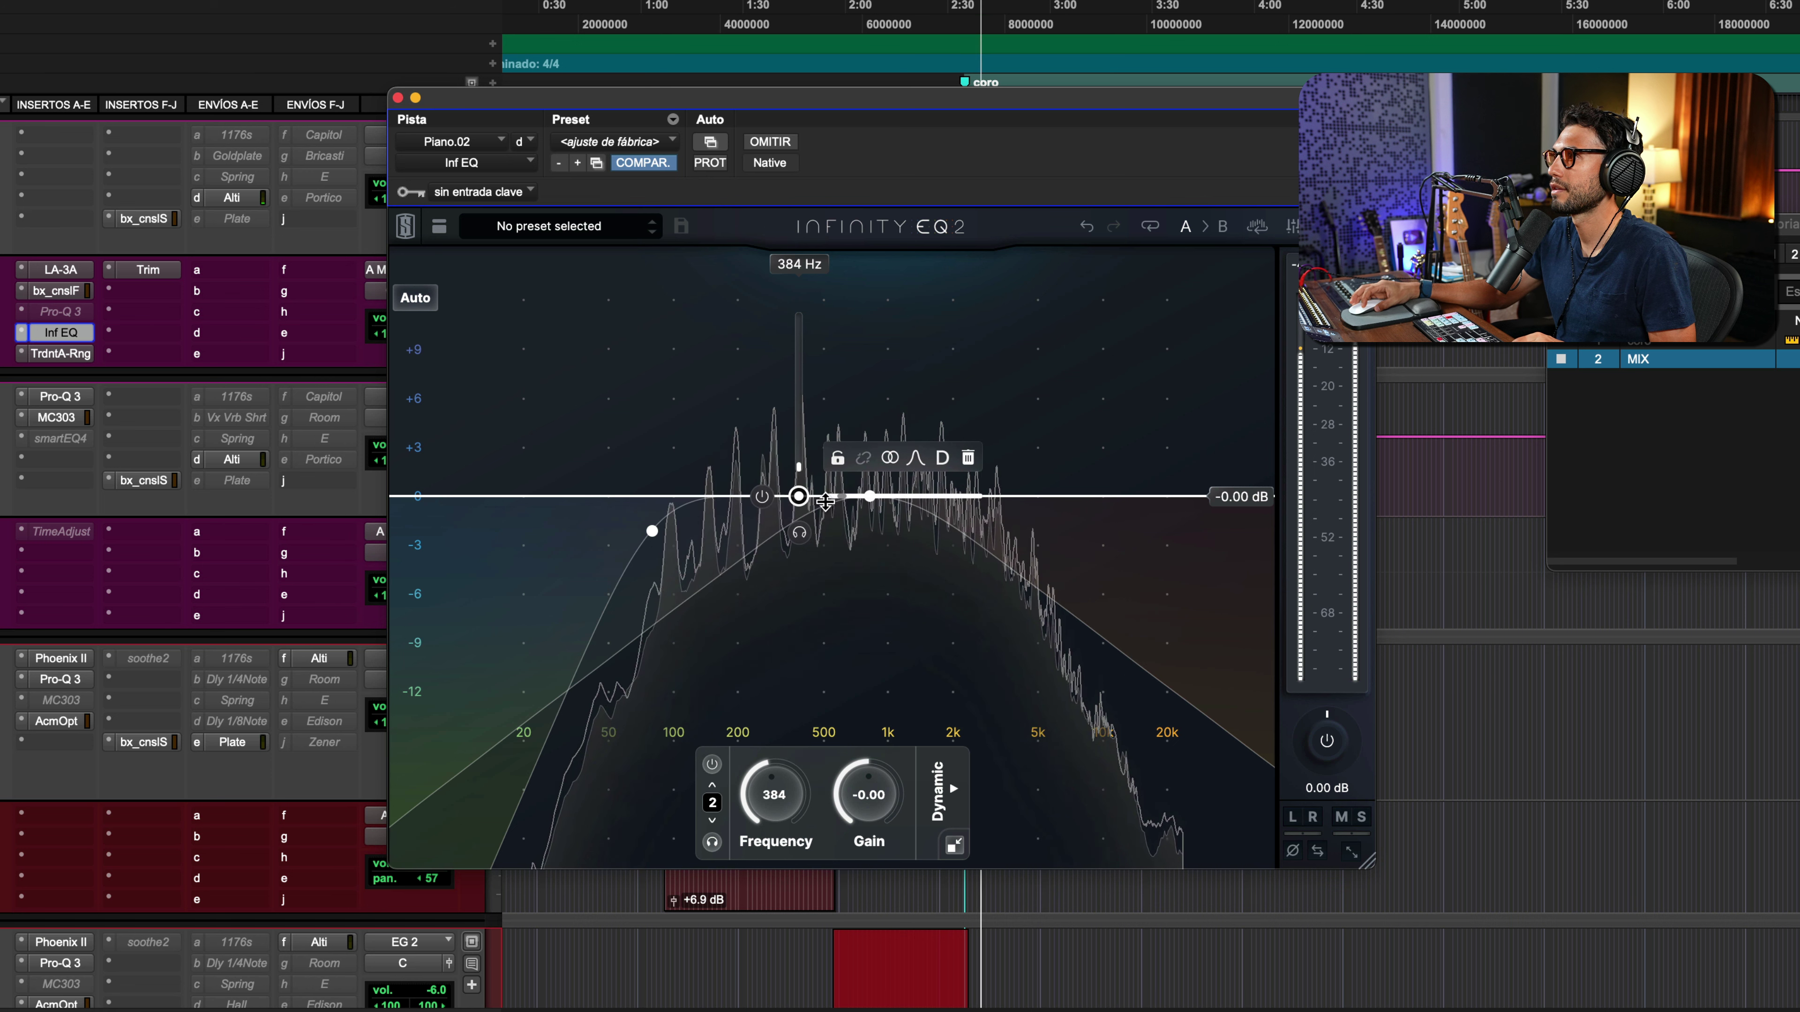
mouse_move(869, 497)
left_mouse_down()
mouse_move(870, 476)
mouse_move(869, 496)
left_mouse_up()
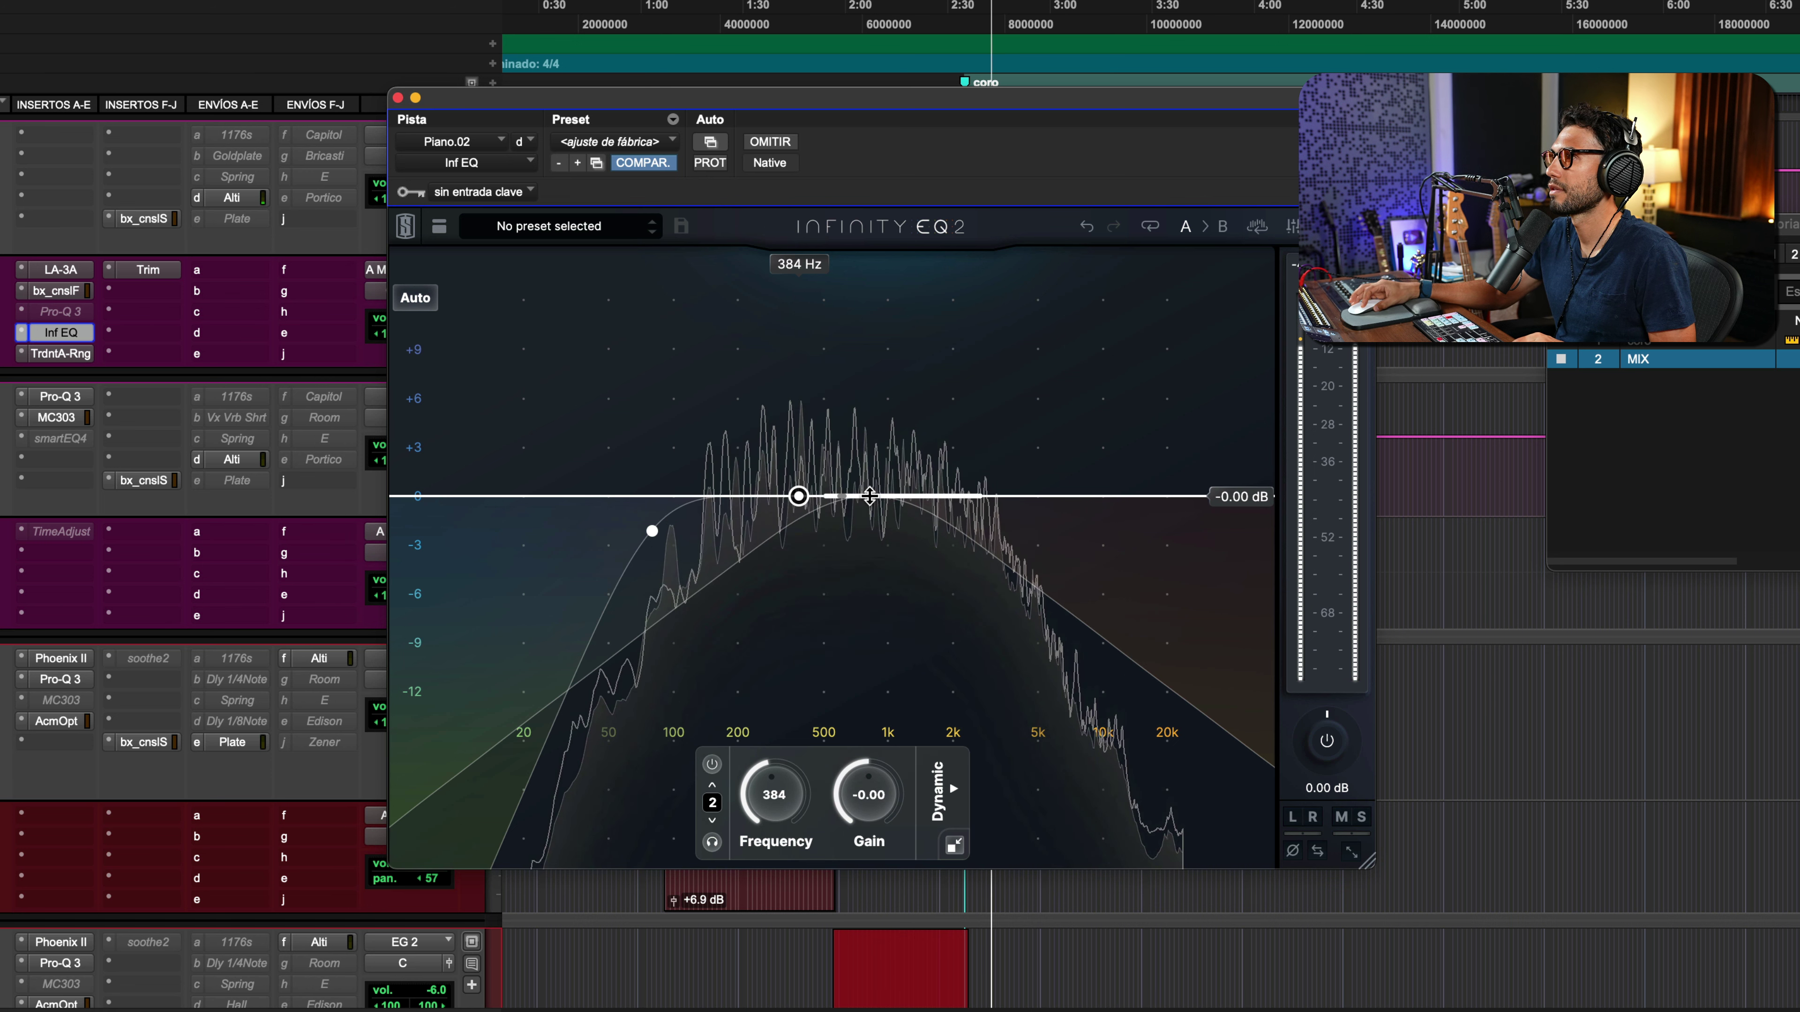
left_click(902, 430)
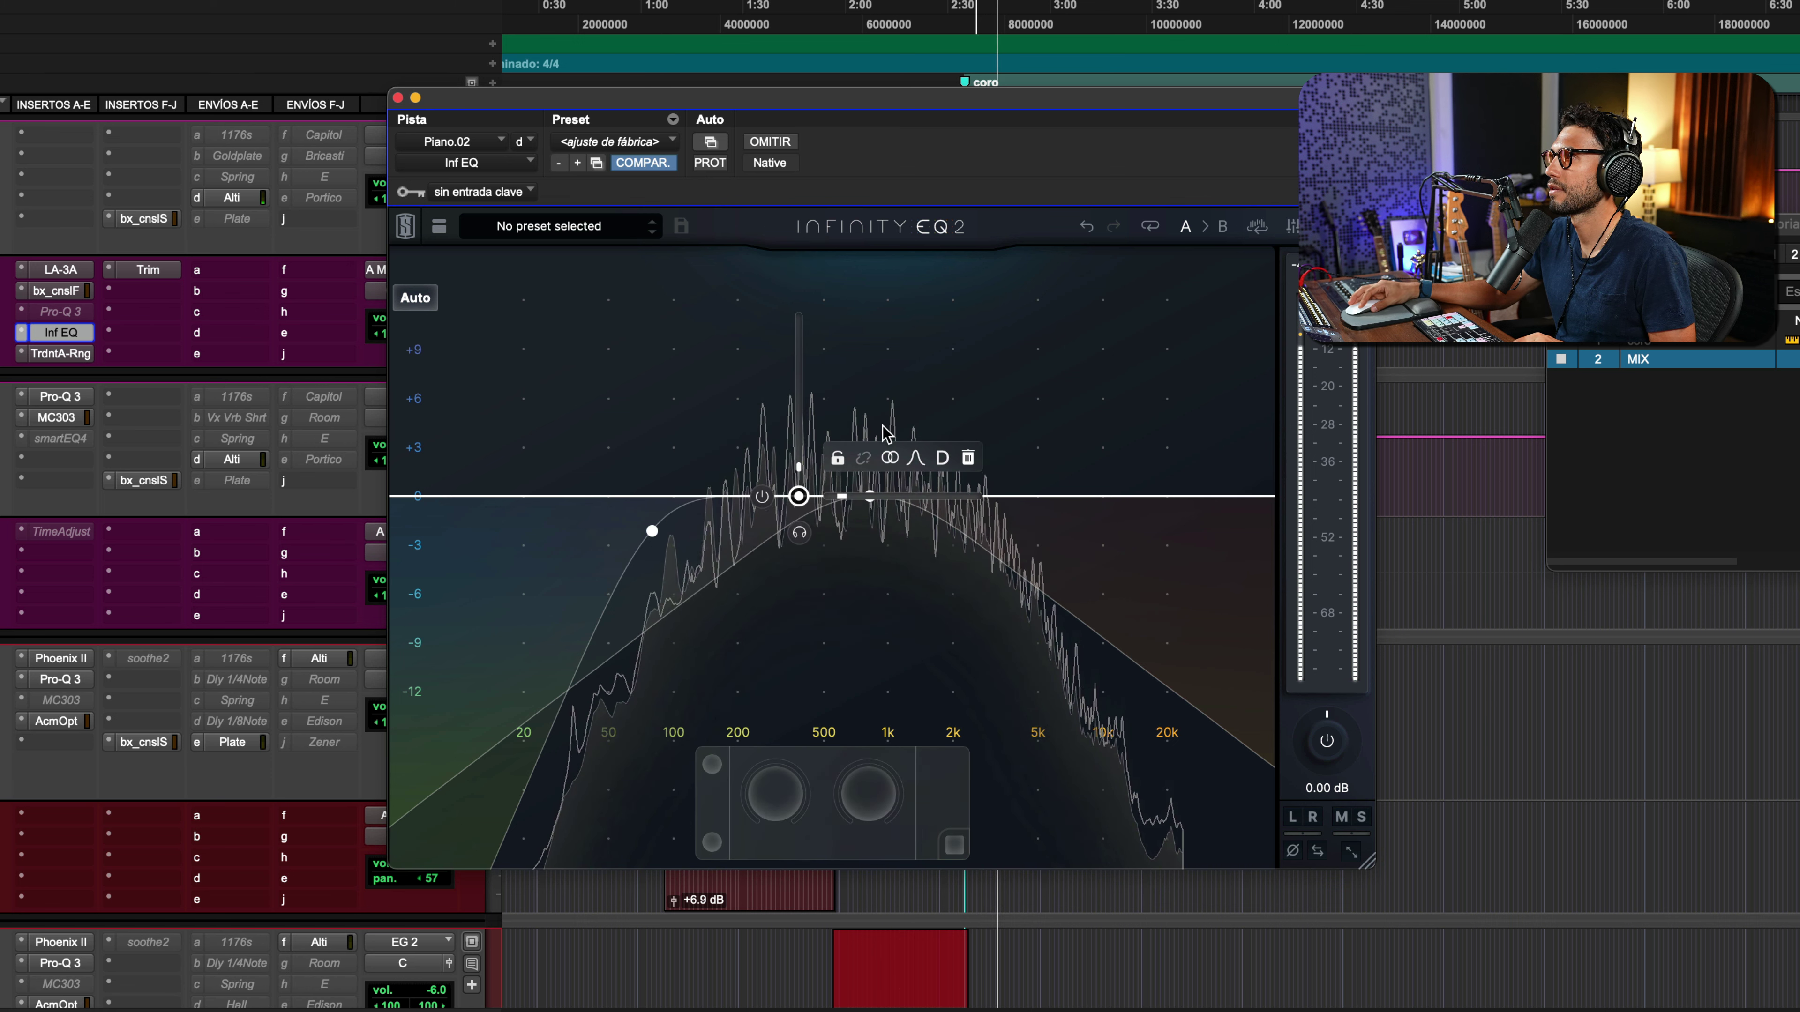
left_click(893, 537)
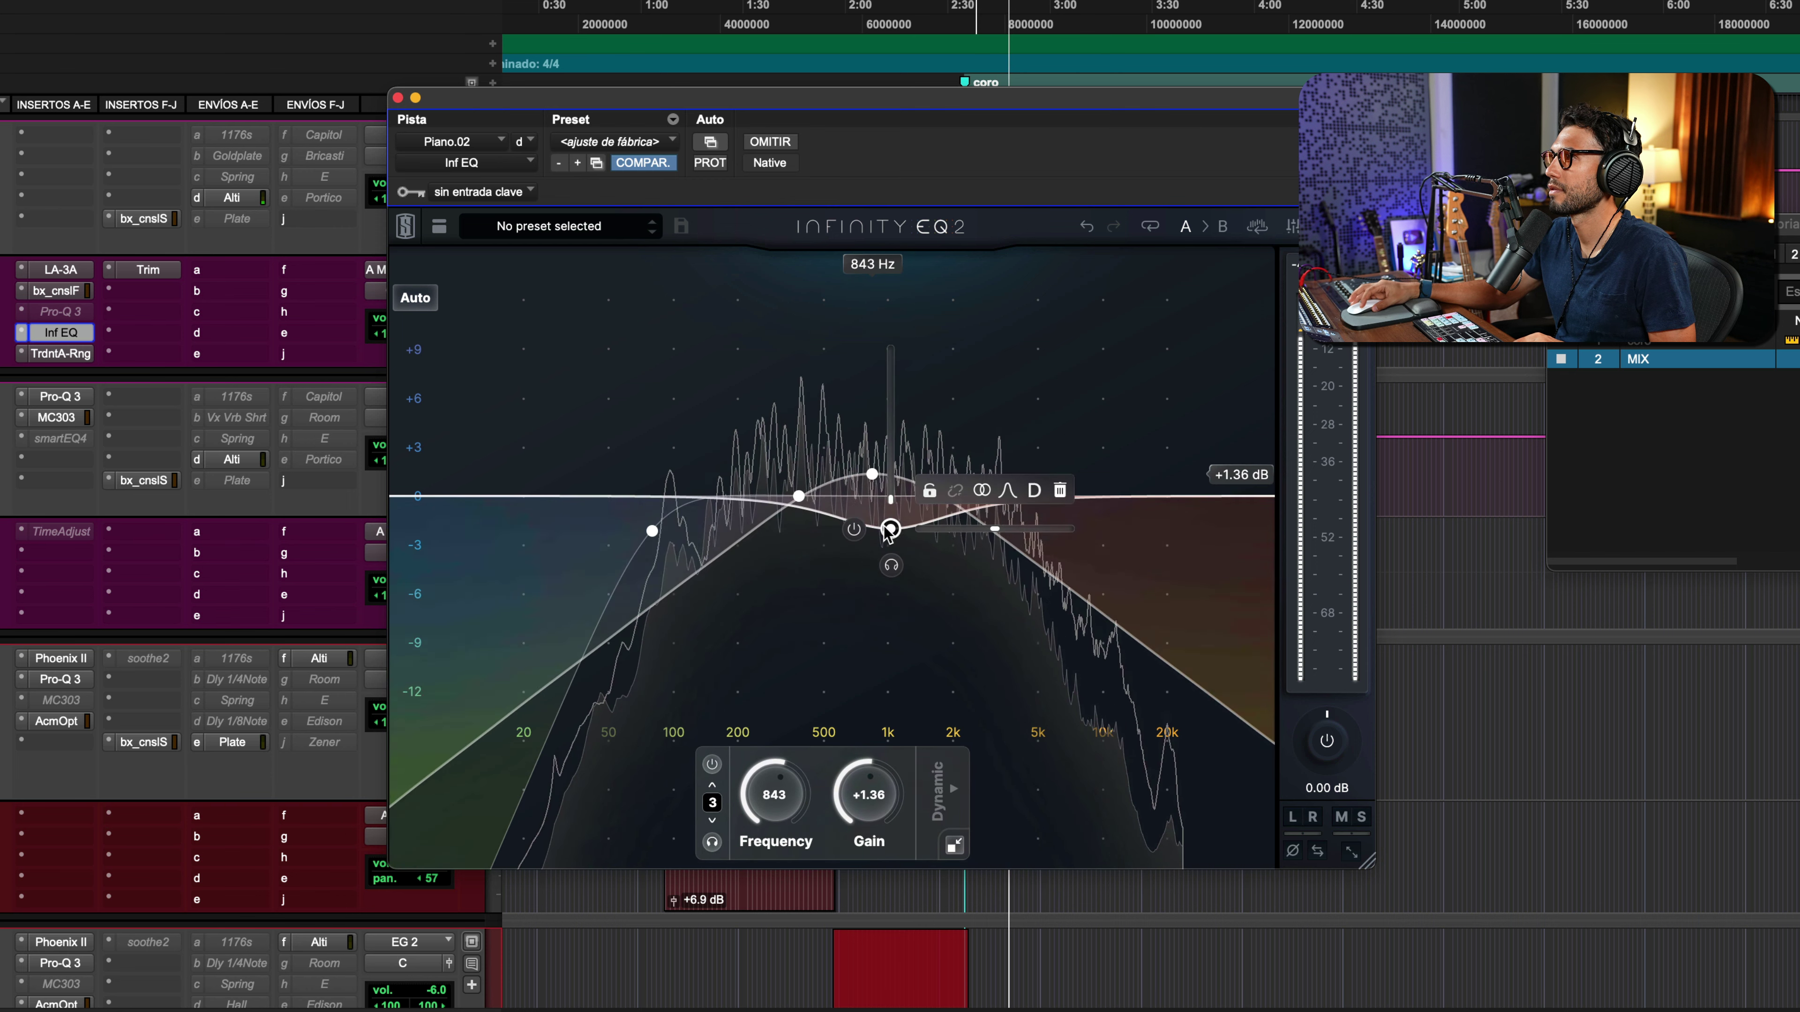
left_click_drag(890, 530, 888, 496)
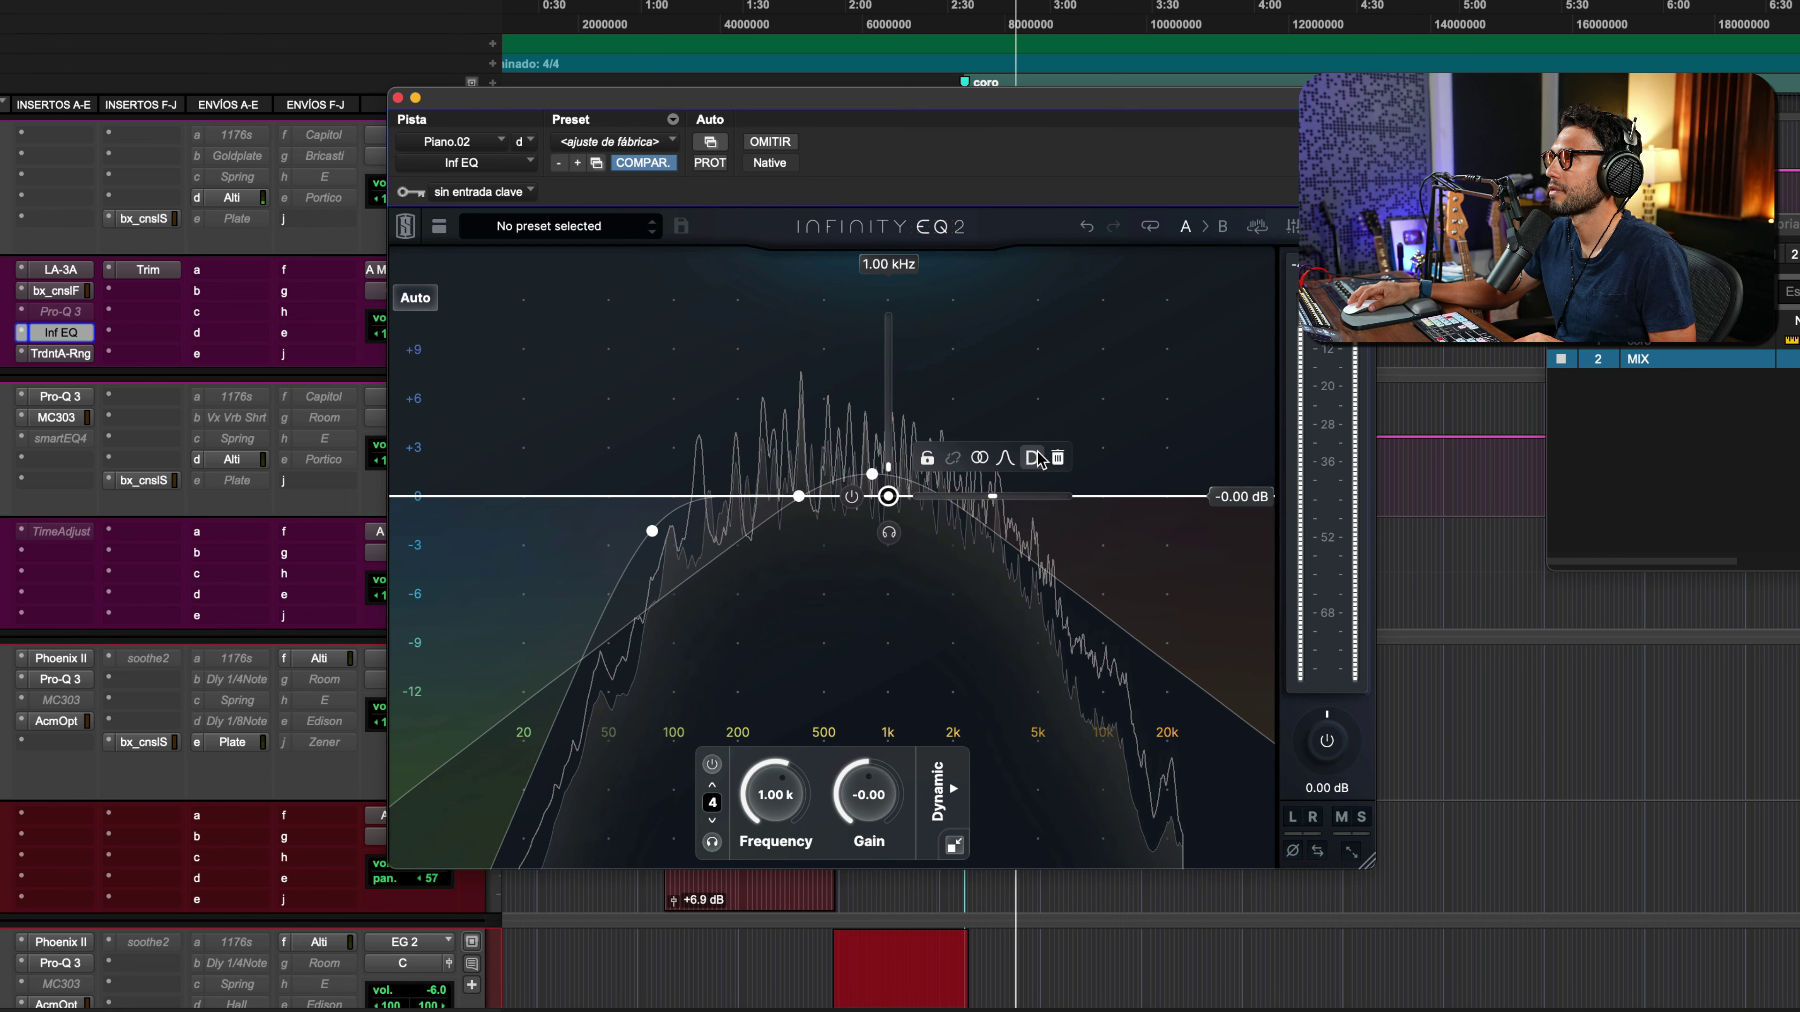
left_click(1058, 457)
Change the band-pass band to a bell filter at about 864 Hz with 0 dB gain
left_click(871, 473)
left_click_drag(872, 473, 874, 469)
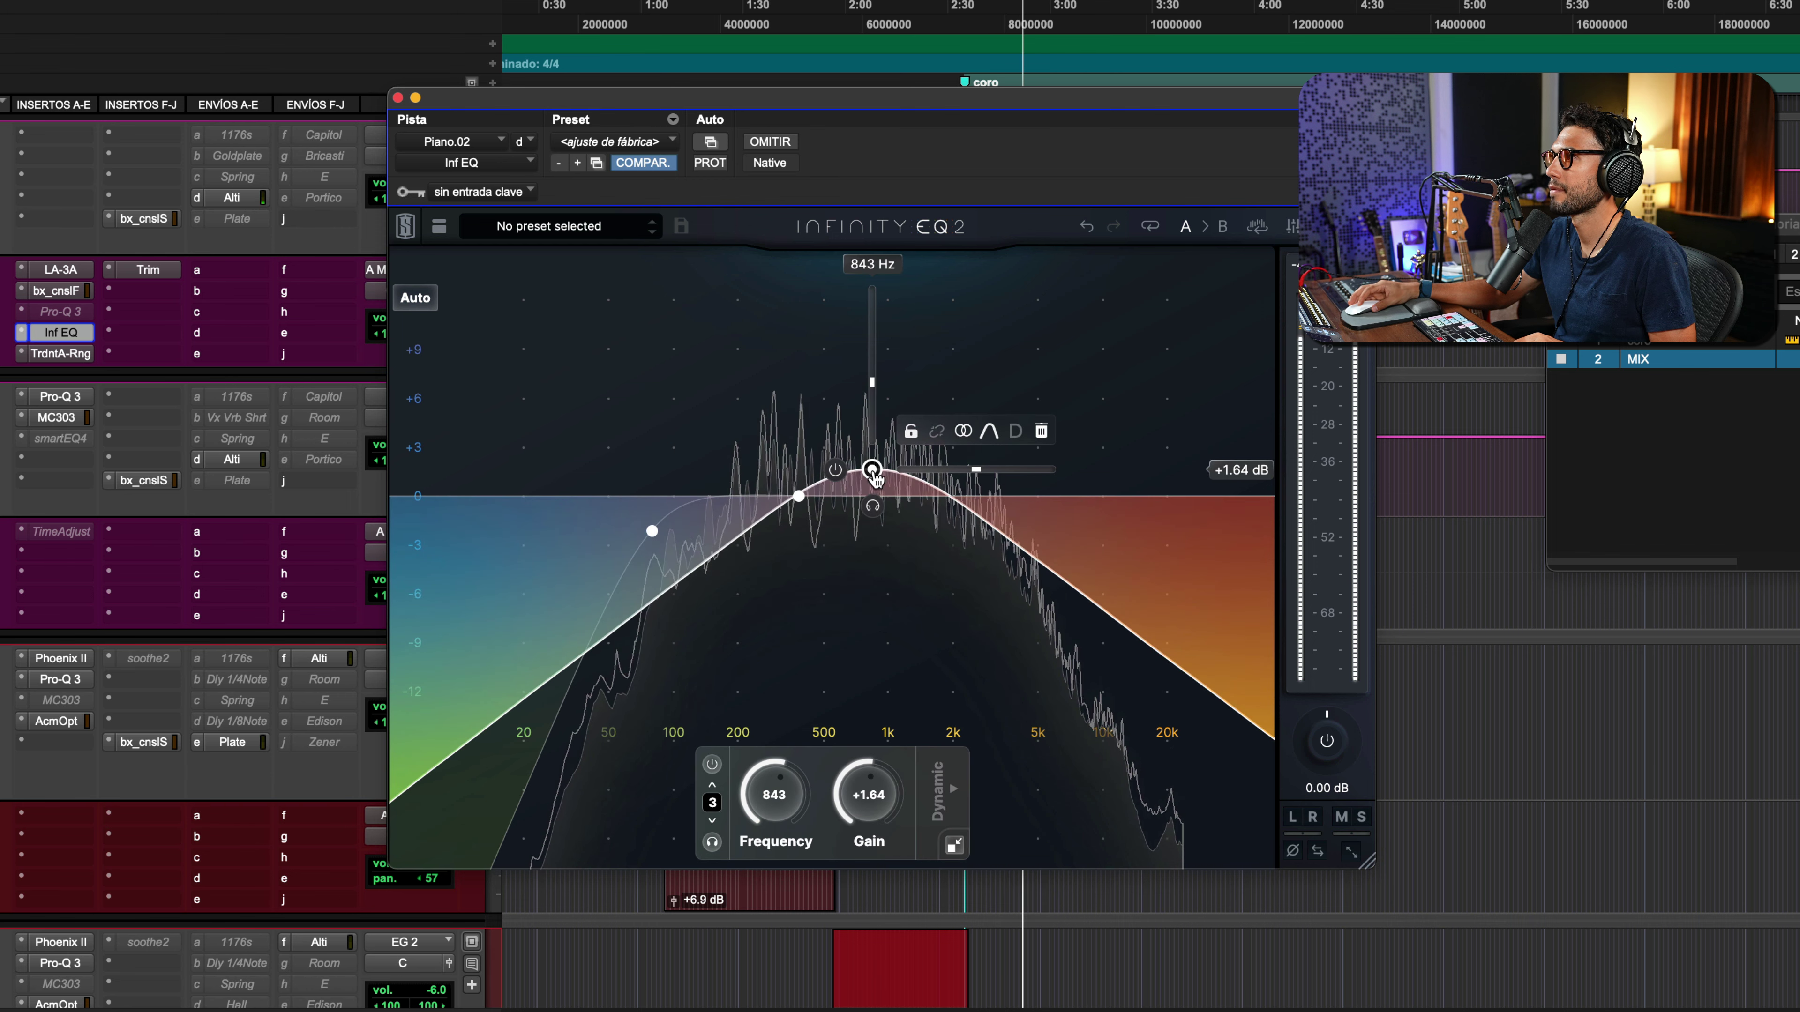
left_click(989, 431)
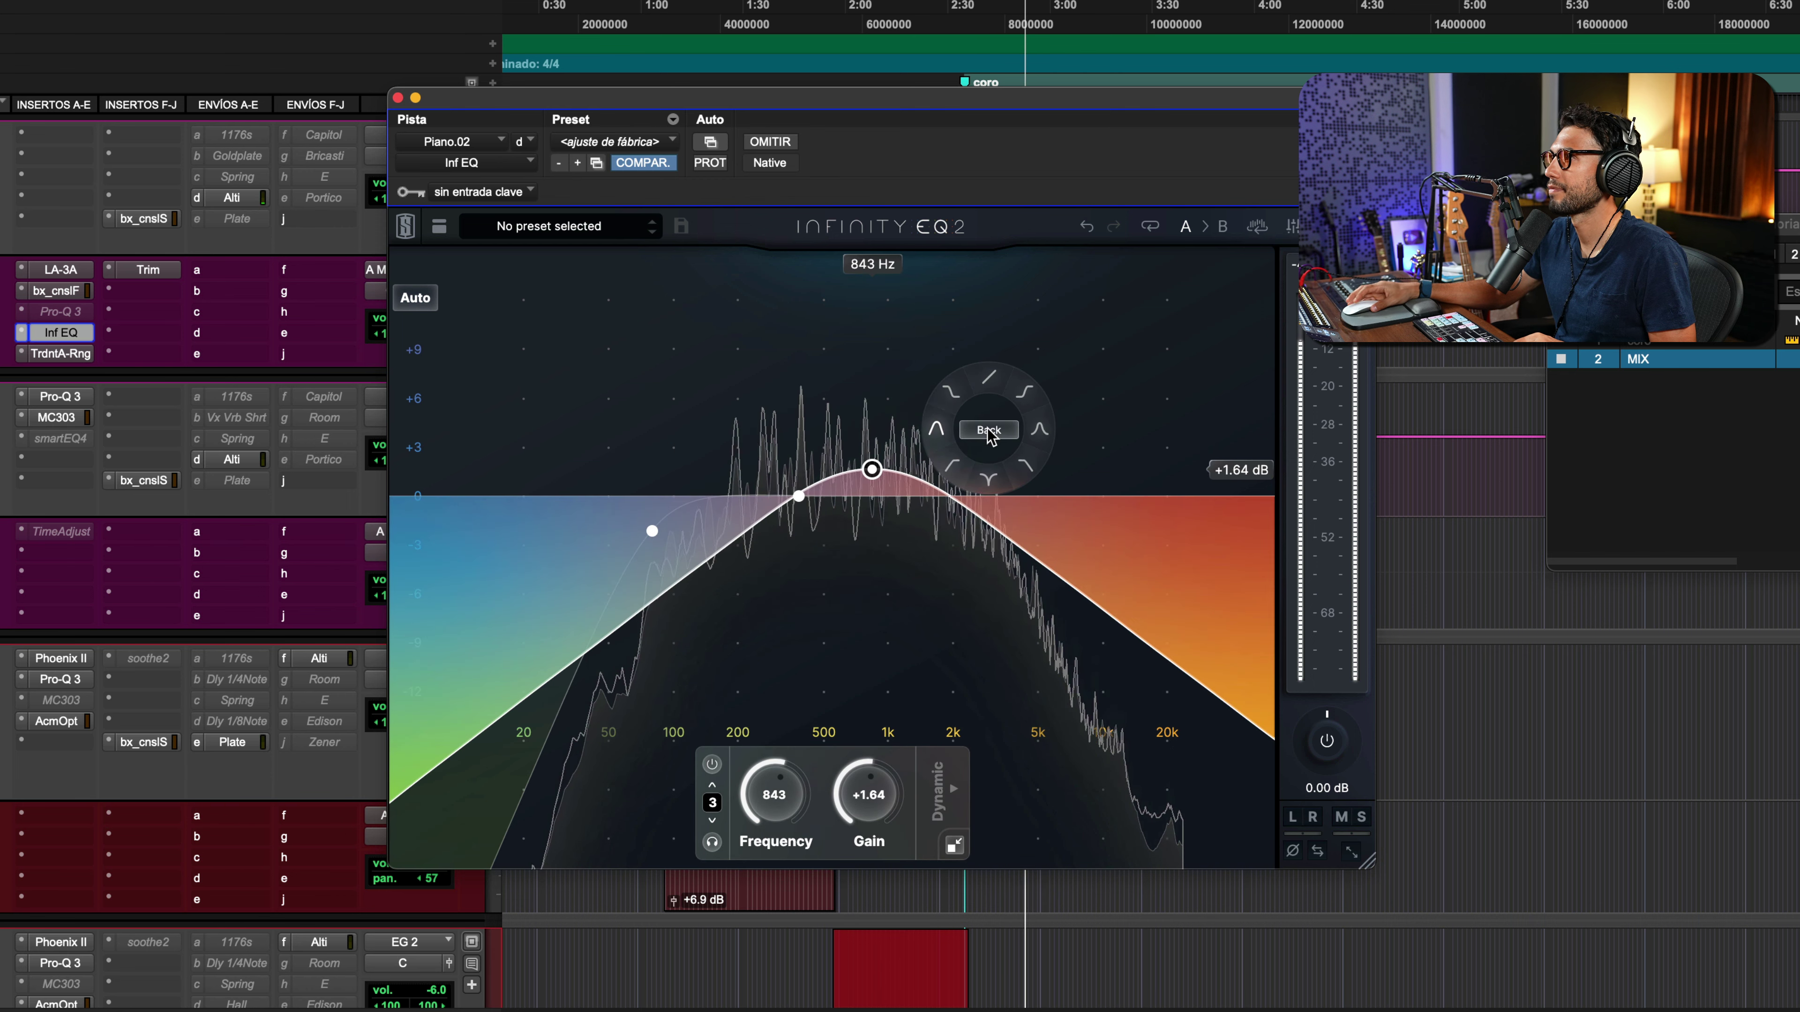
left_click(1043, 435)
left_click_drag(872, 469, 876, 501)
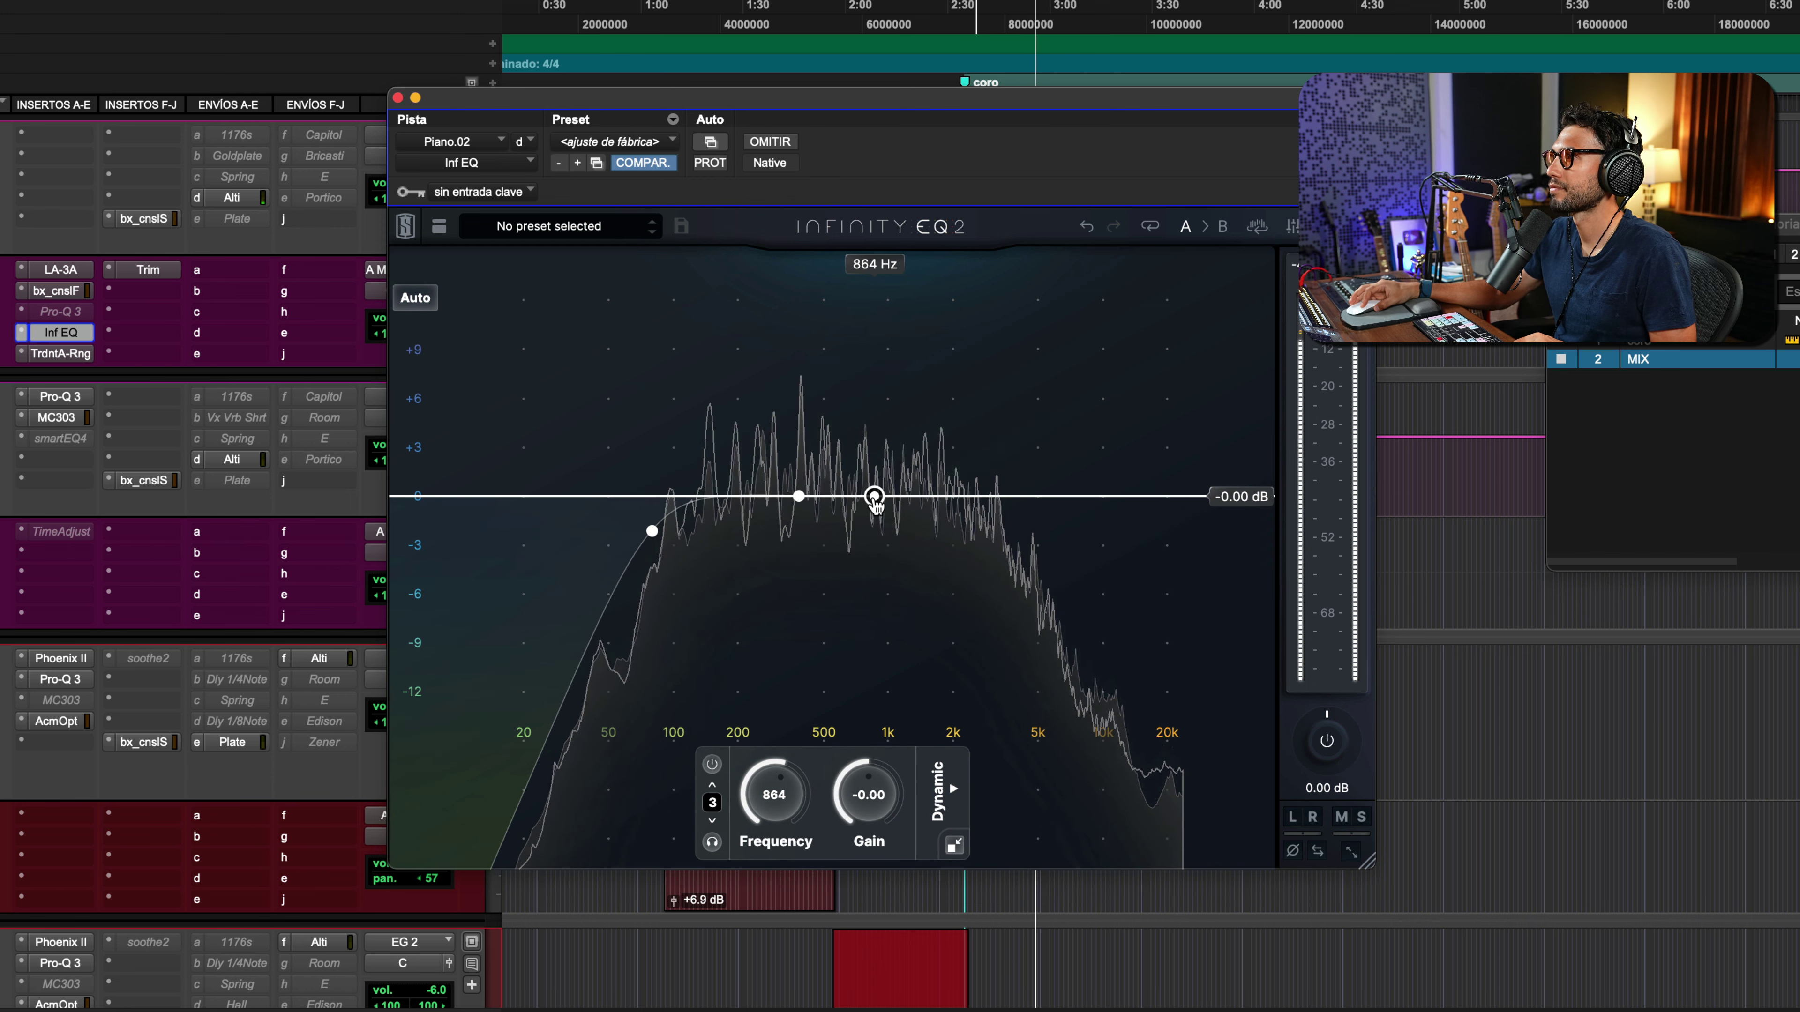
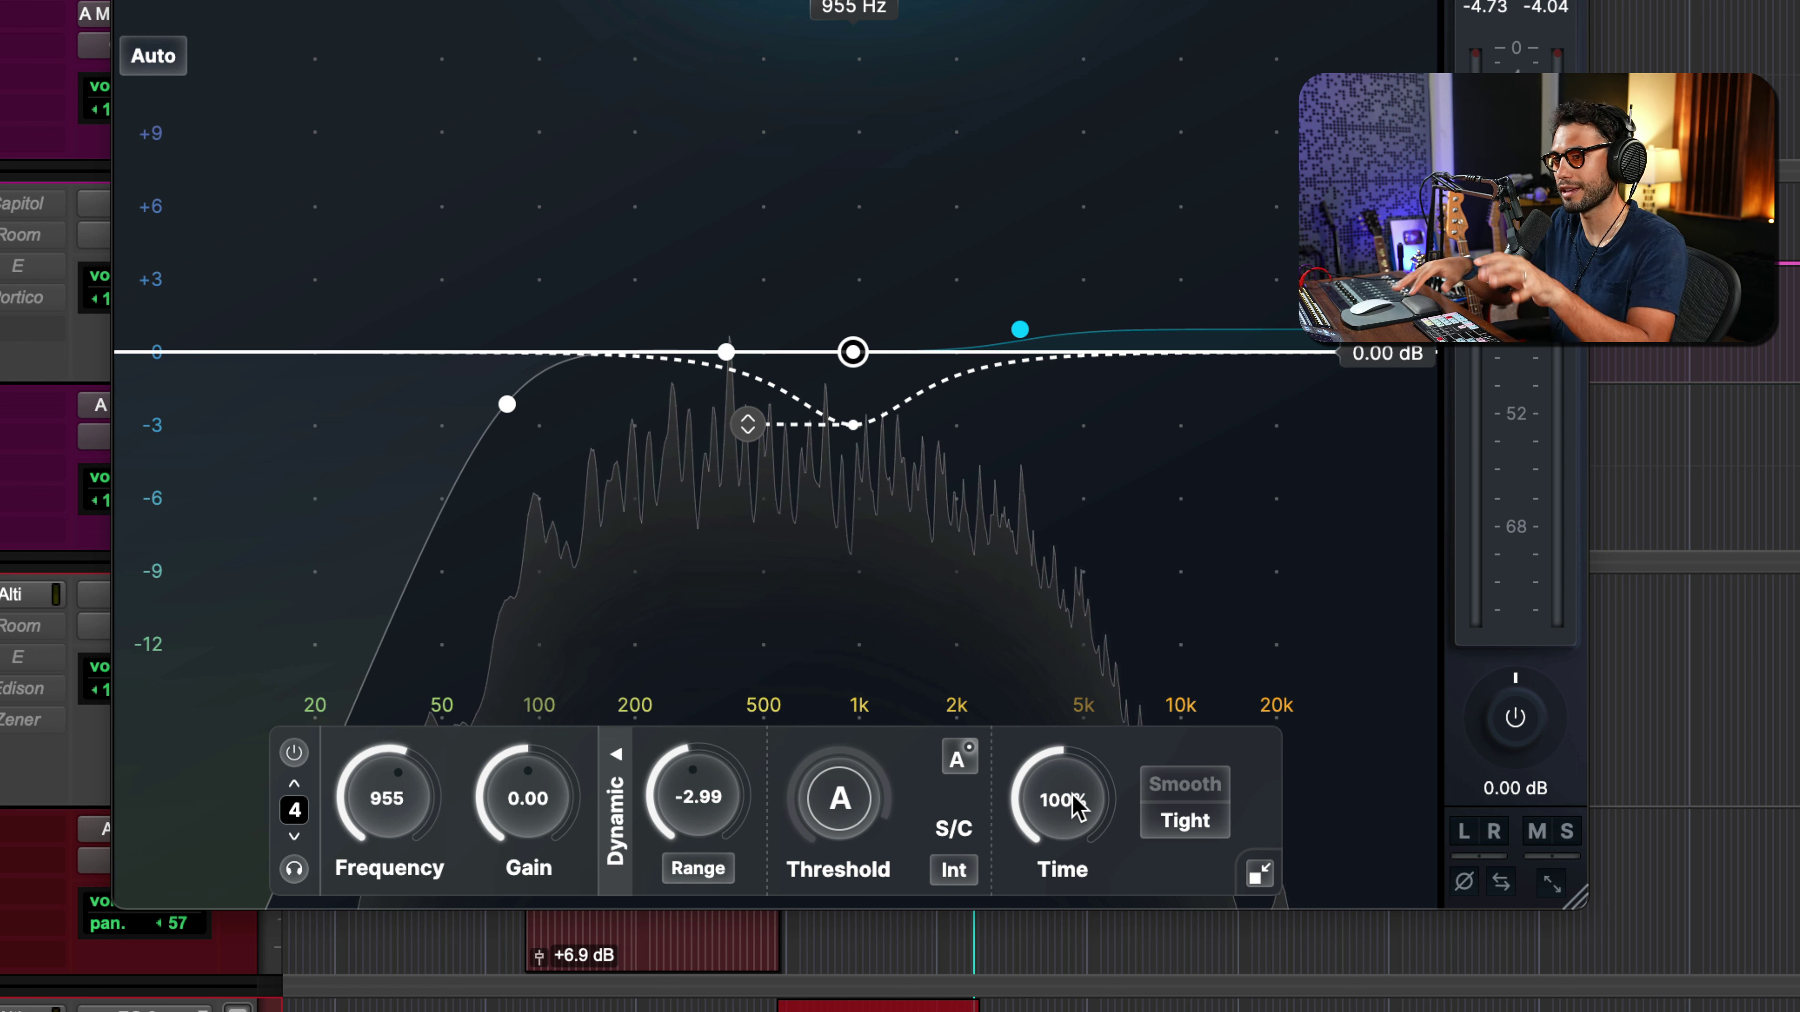
Switch the 955 Hz dynamic band's response to Smooth and lower its Time to about 52.5% during playback
left_click(1167, 786)
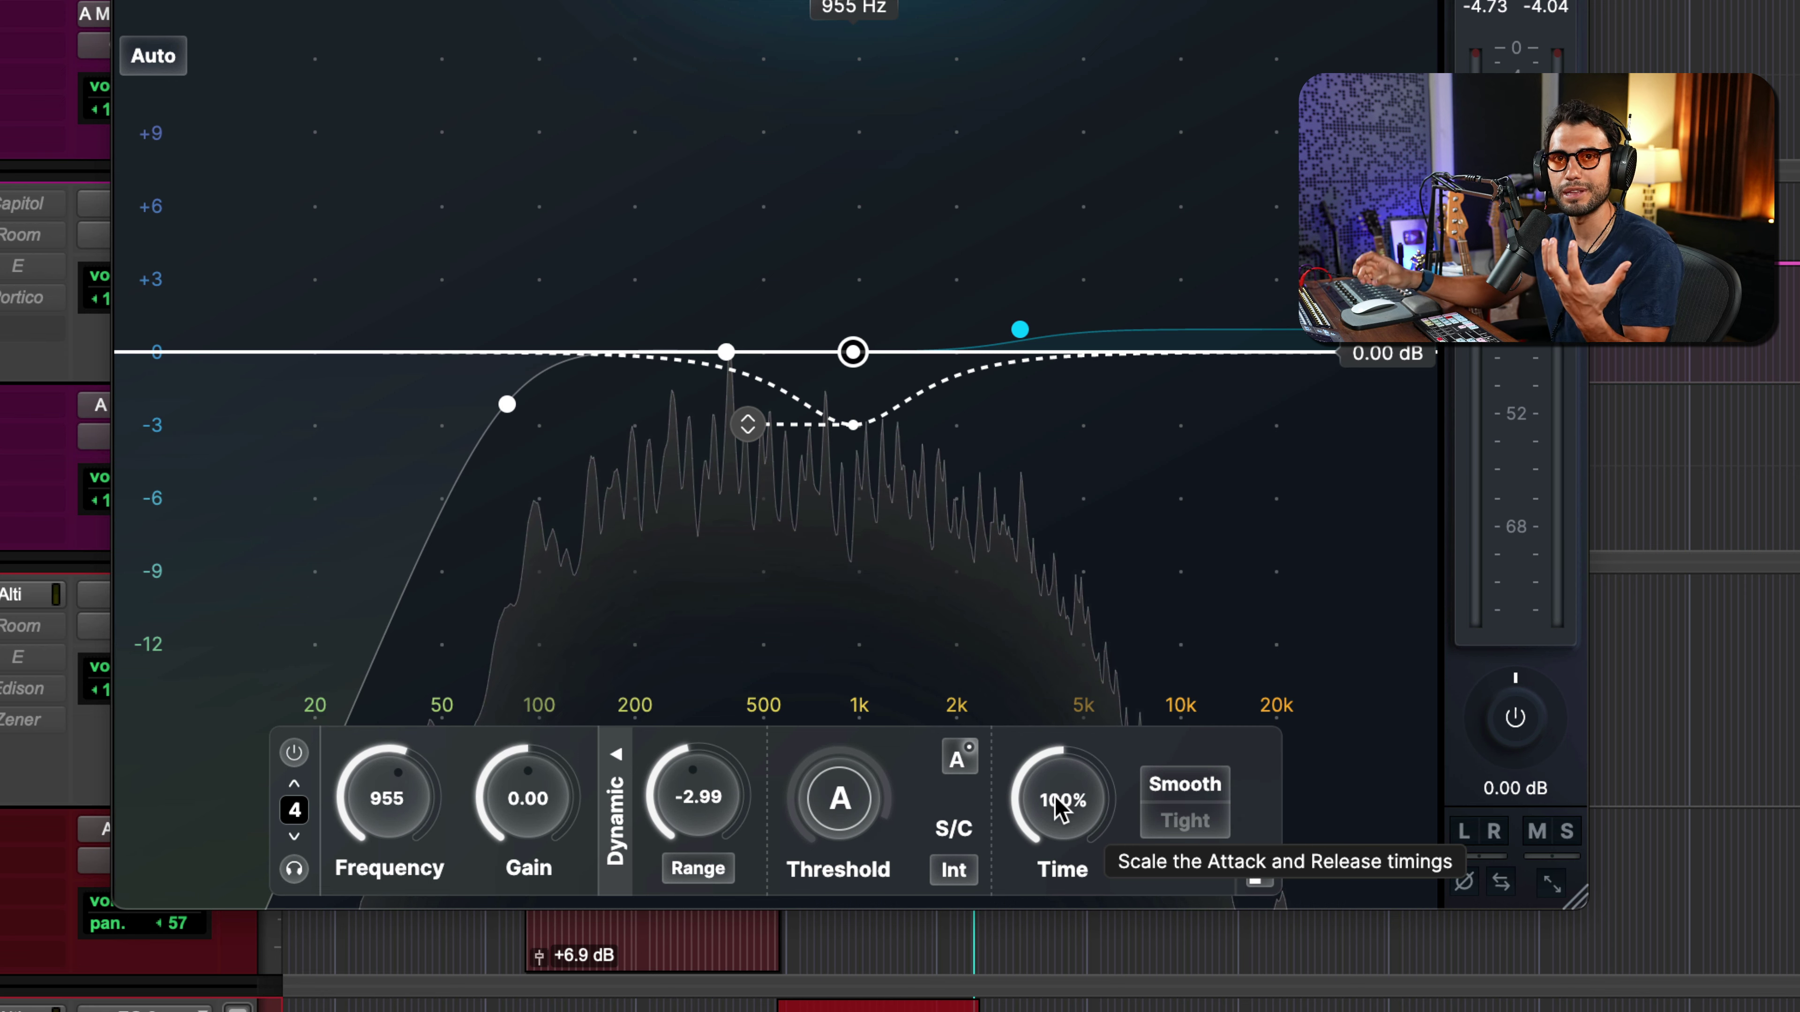
key("space")
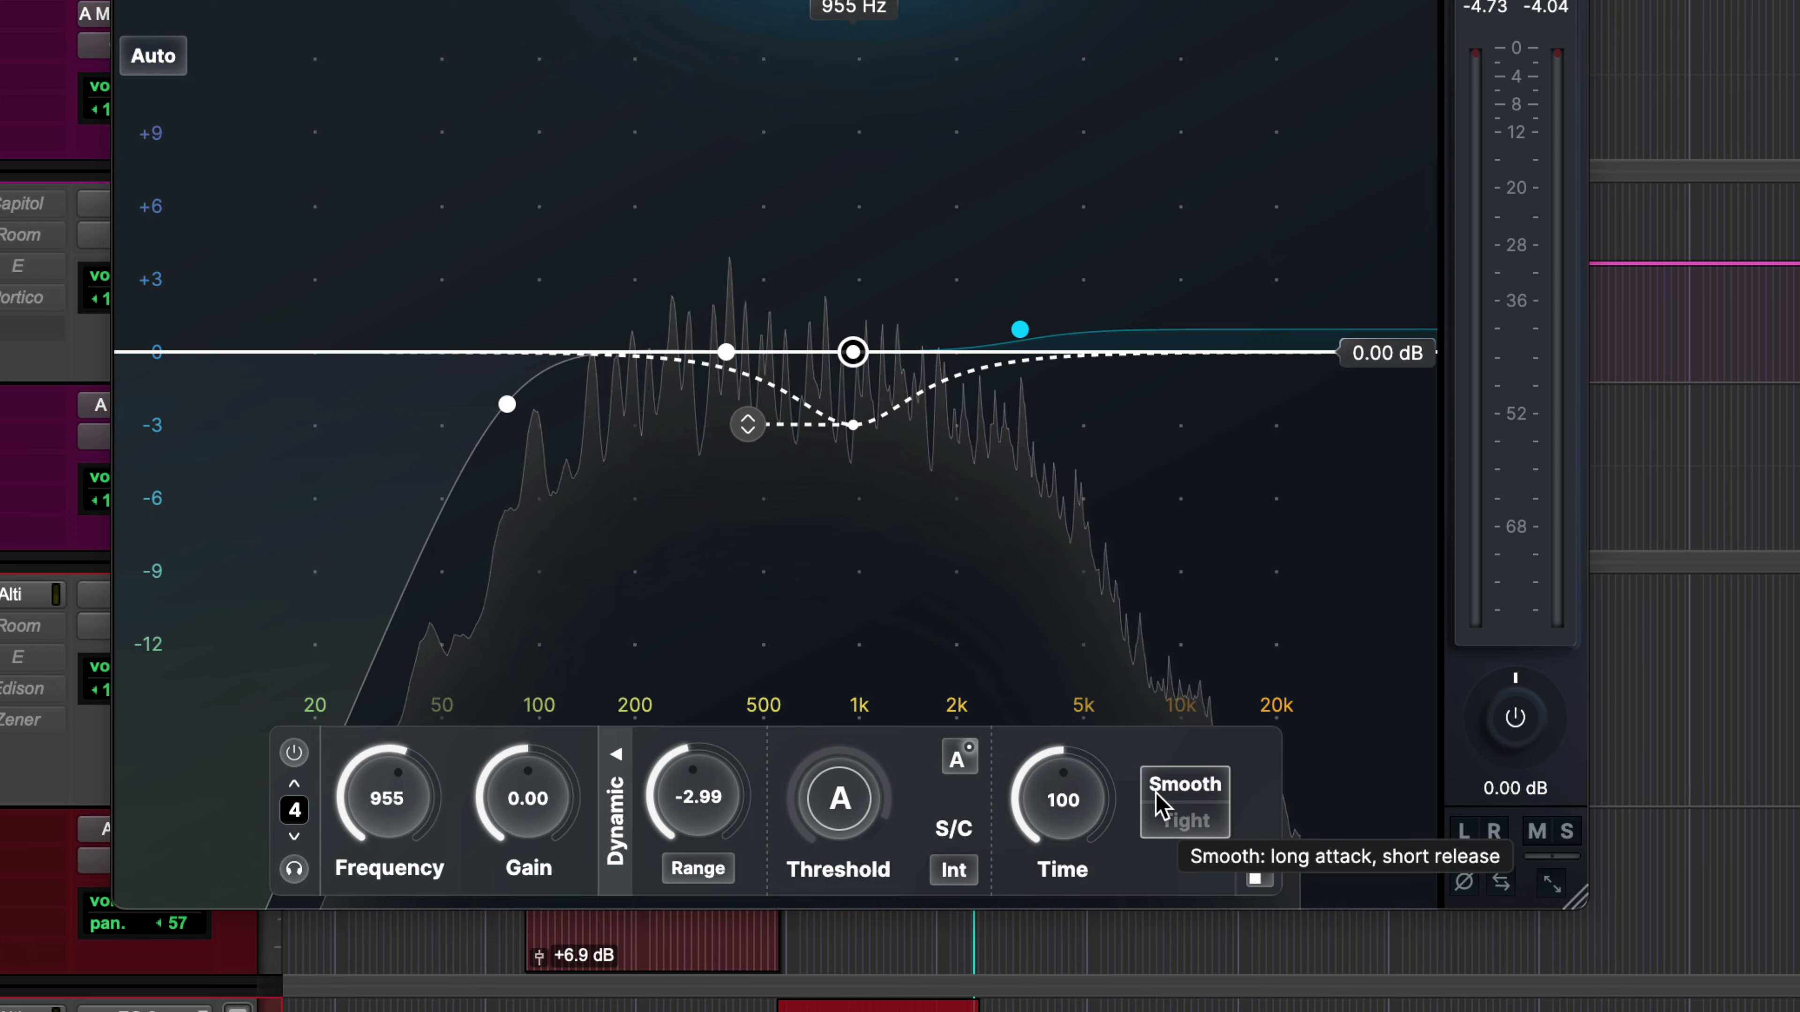
left_click_drag(1063, 805, 1044, 882)
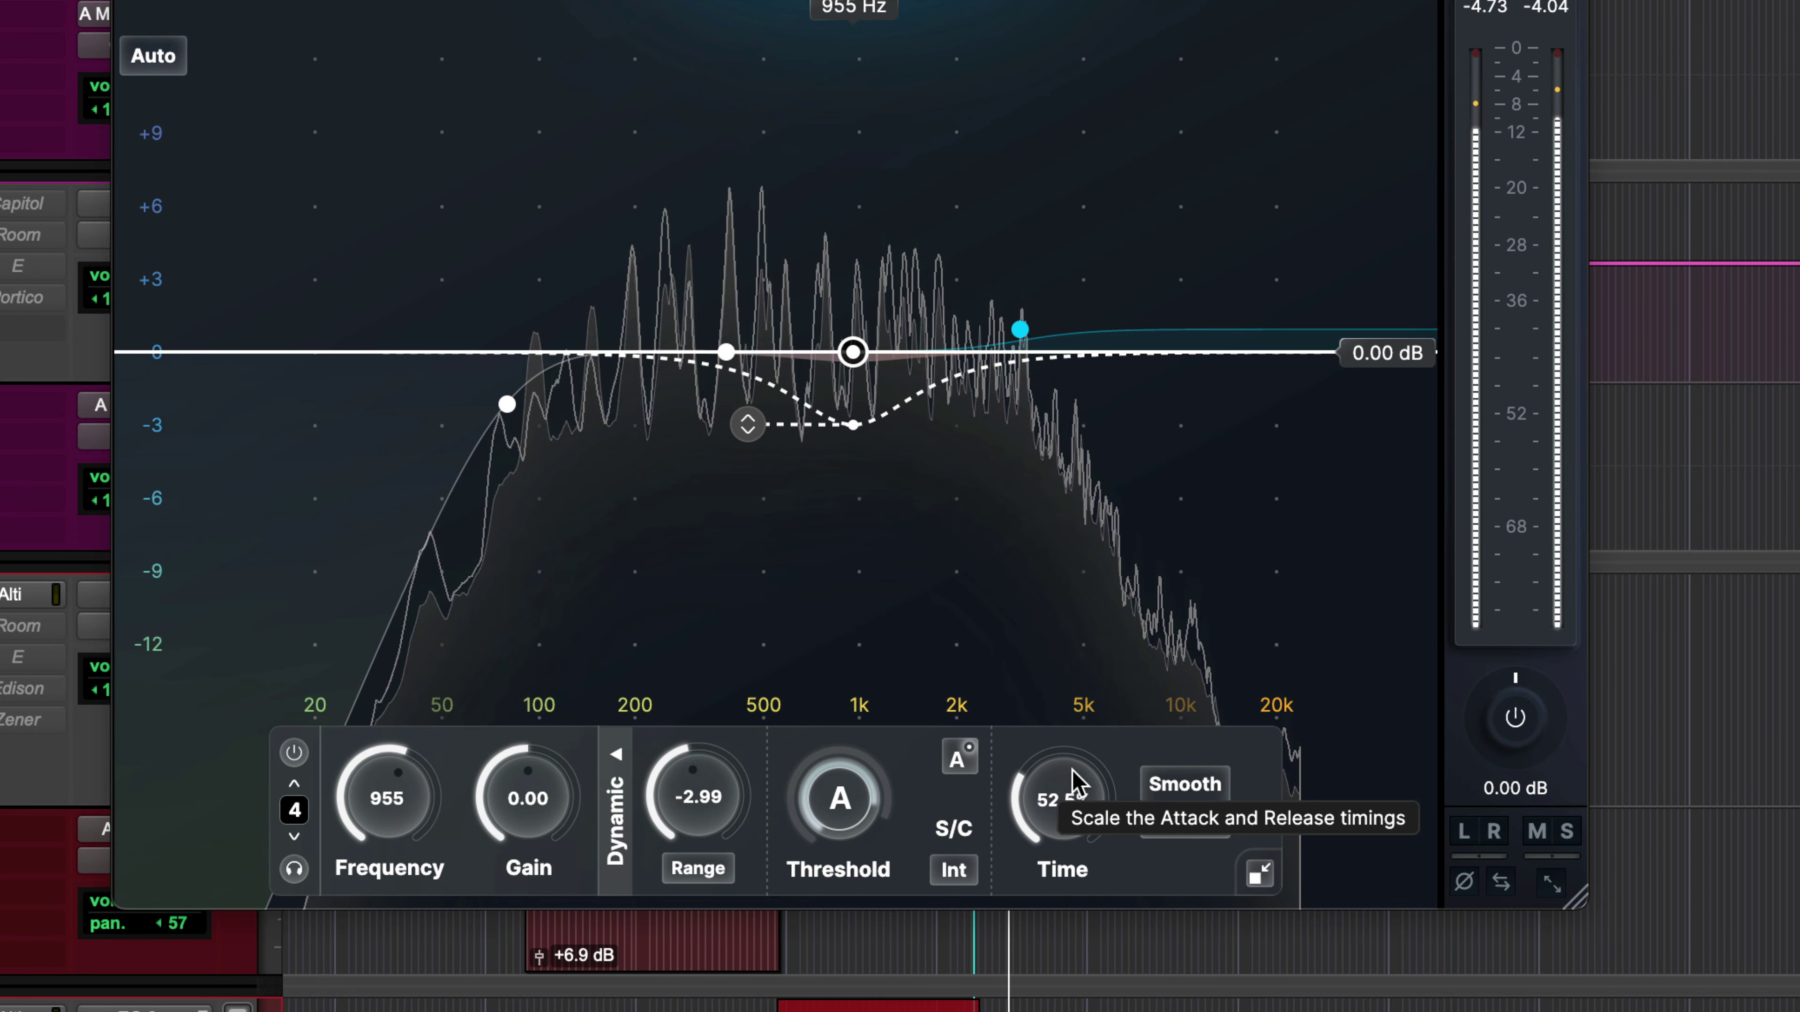
Switch the dynamic band's response to Tight and raise its Time to about 286% during playback
left_click(1166, 826)
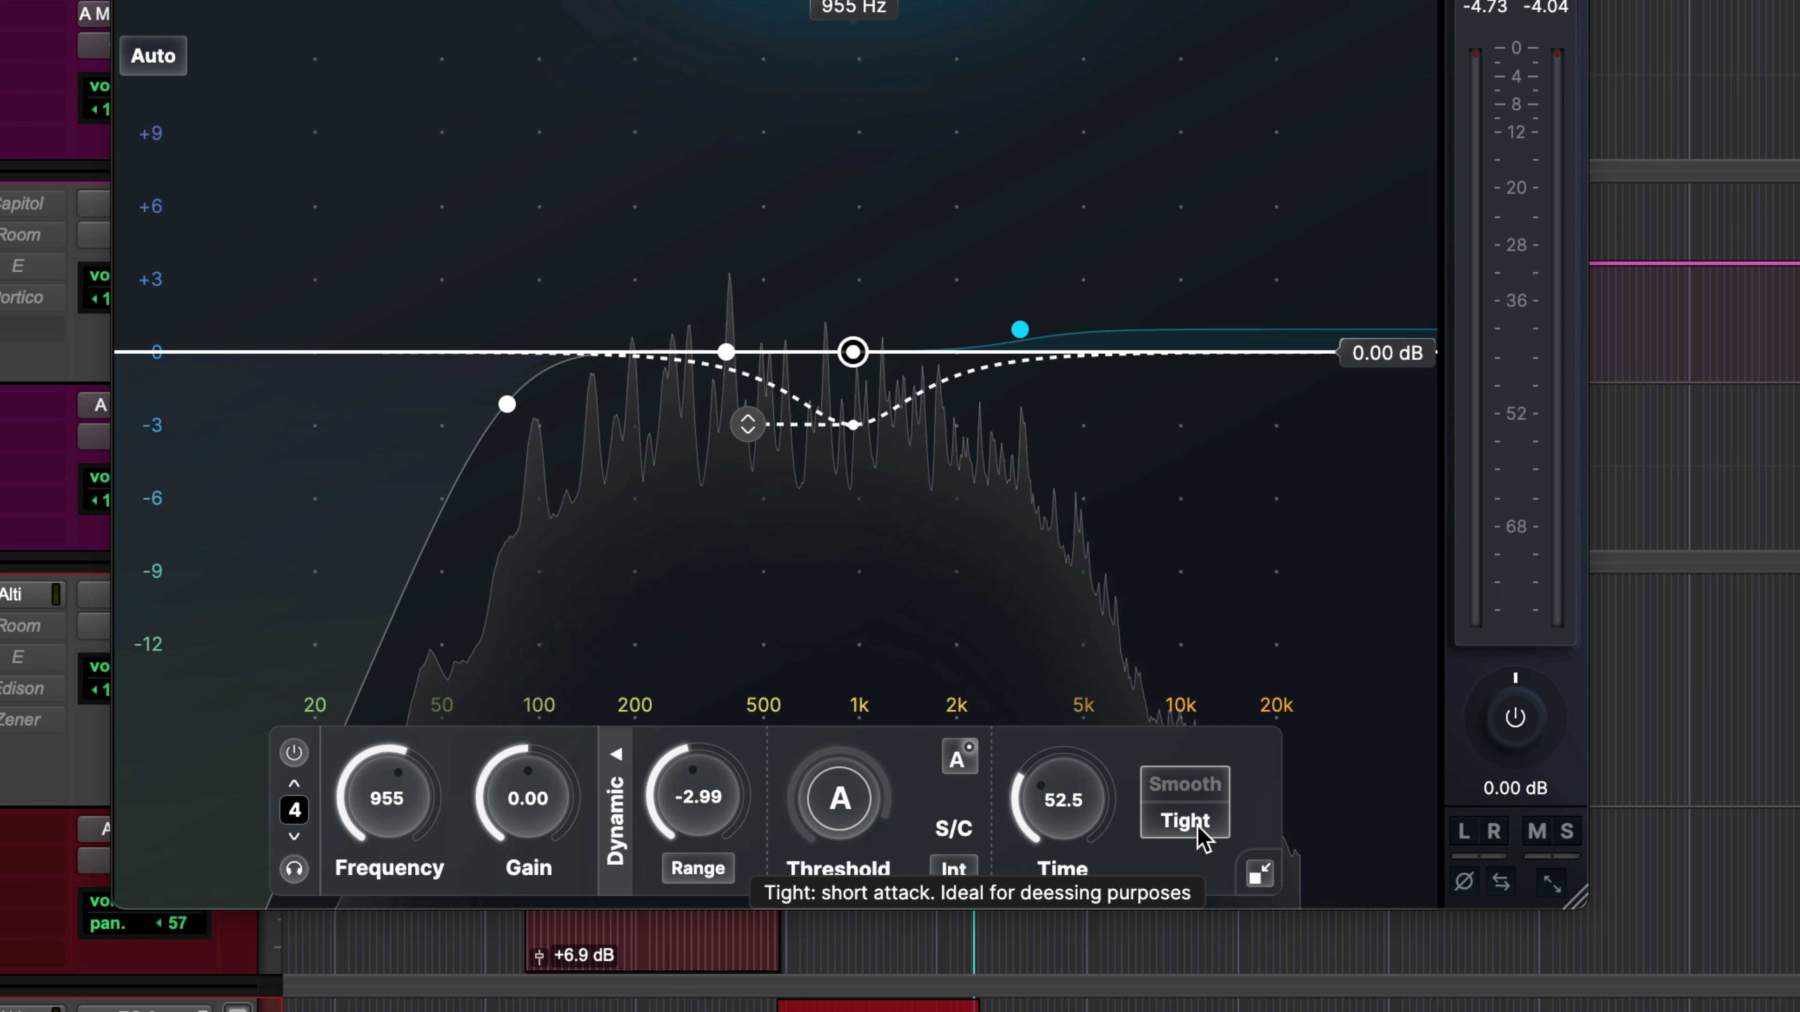
key("space")
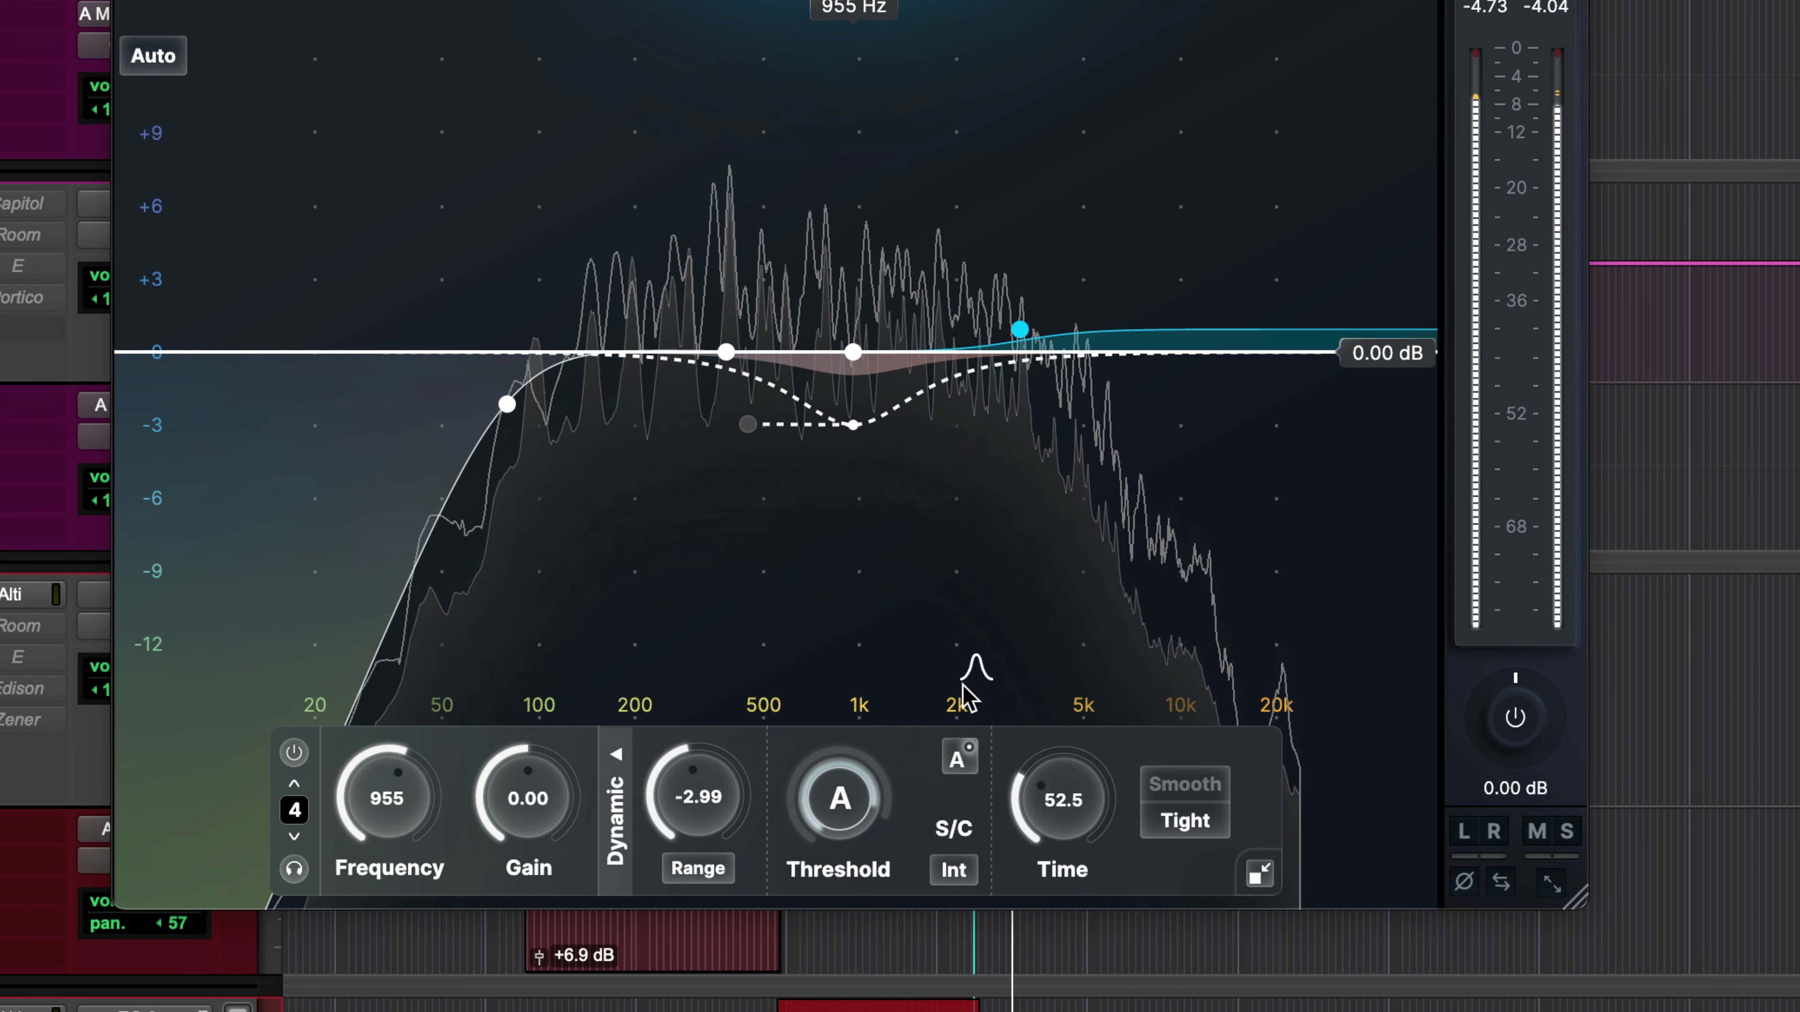
scroll(1063, 794, "up", 2)
scroll(1063, 787, "up", 10)
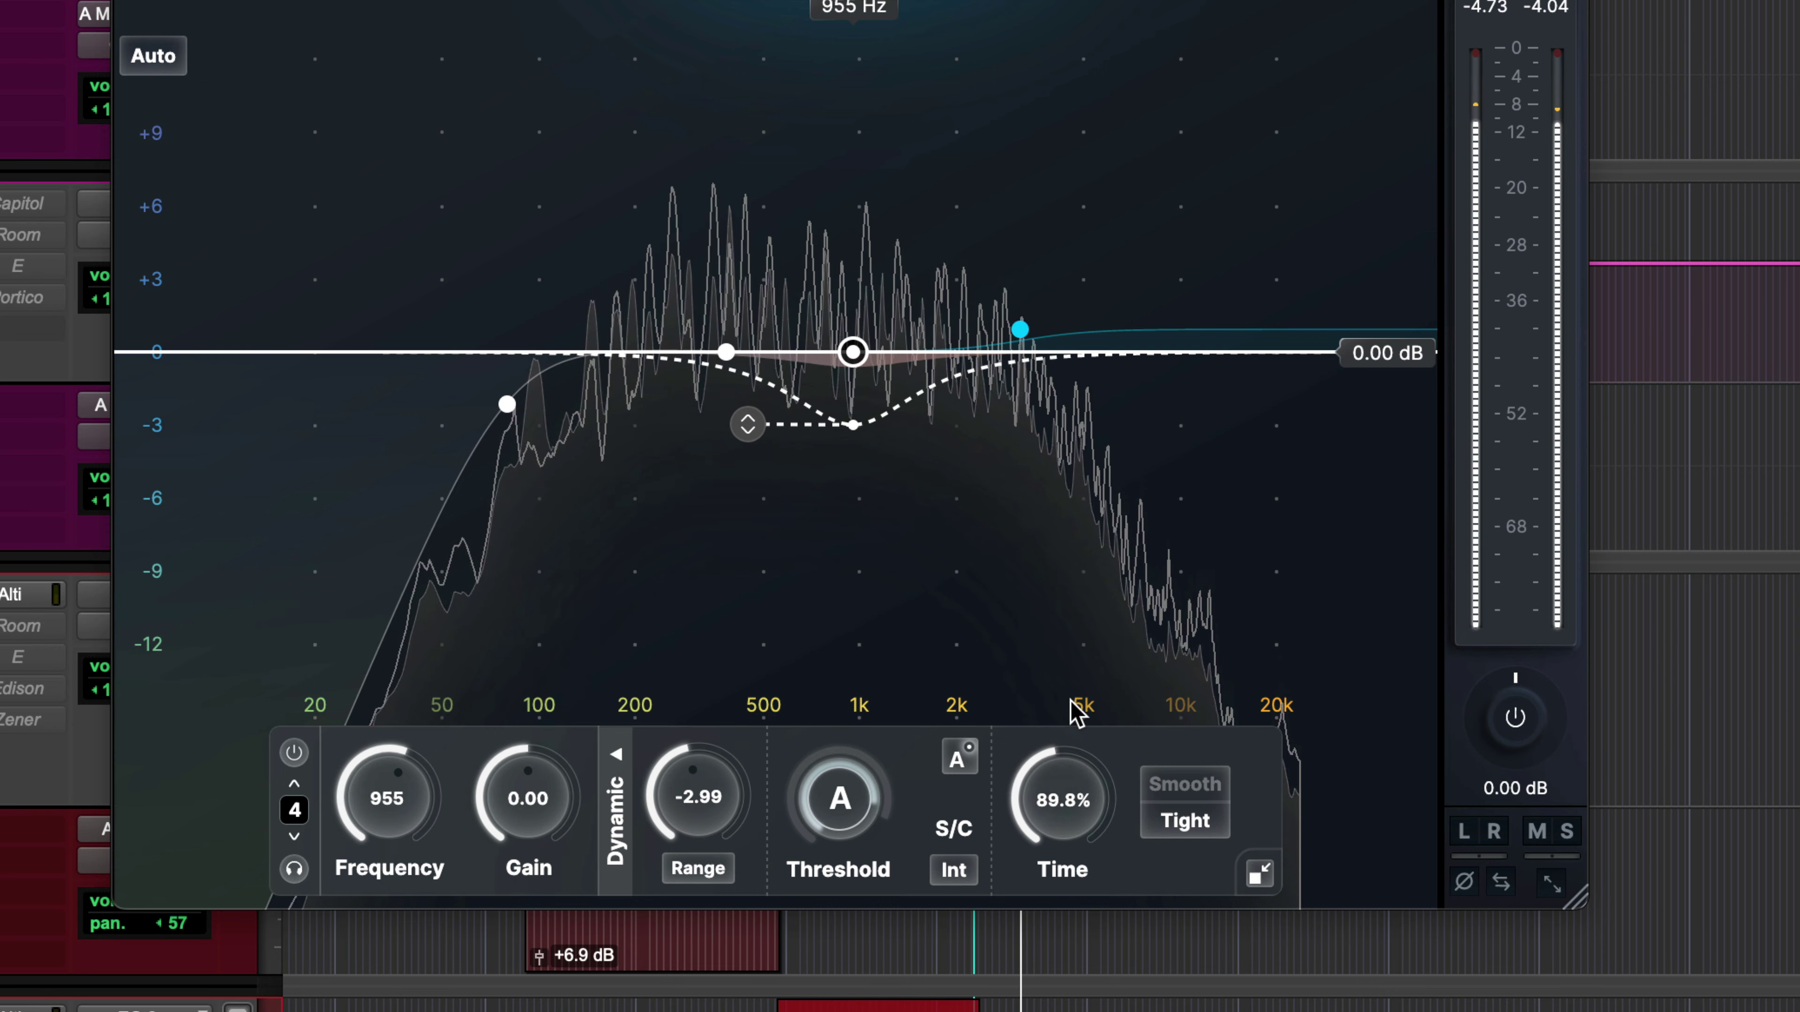
scroll(1060, 777, "up", 12)
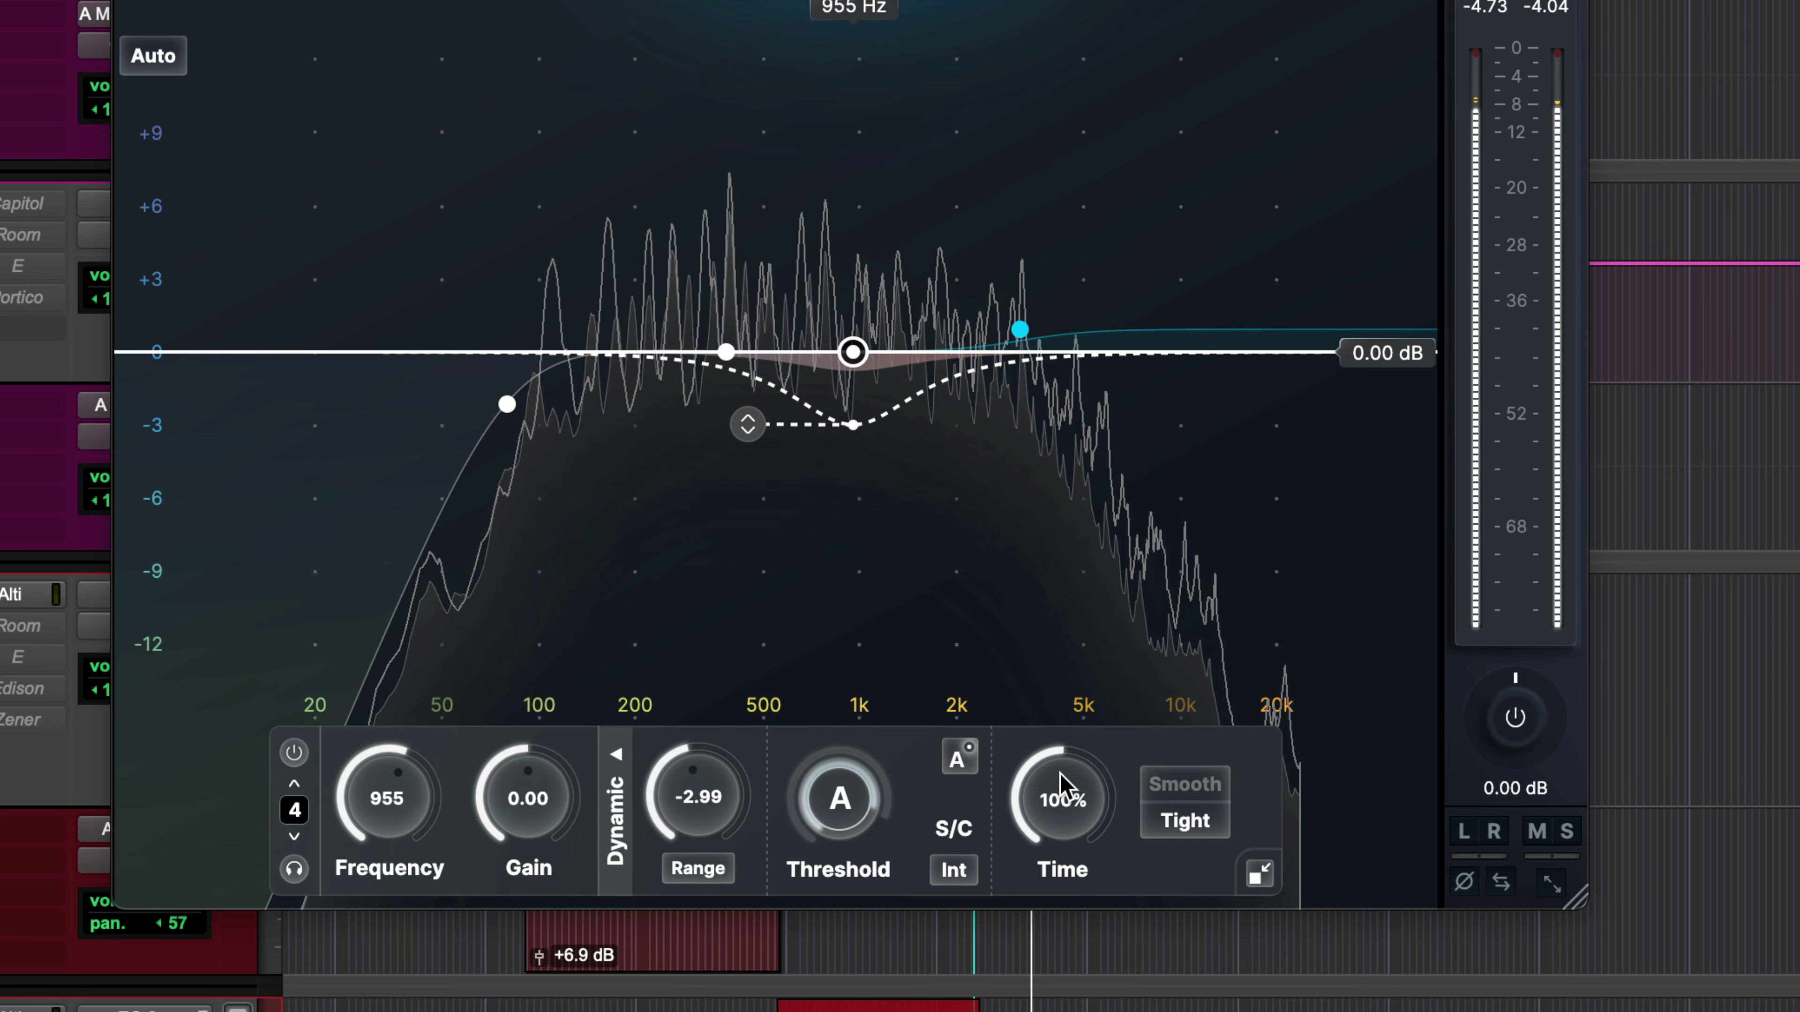
scroll(1060, 777, "up", 8)
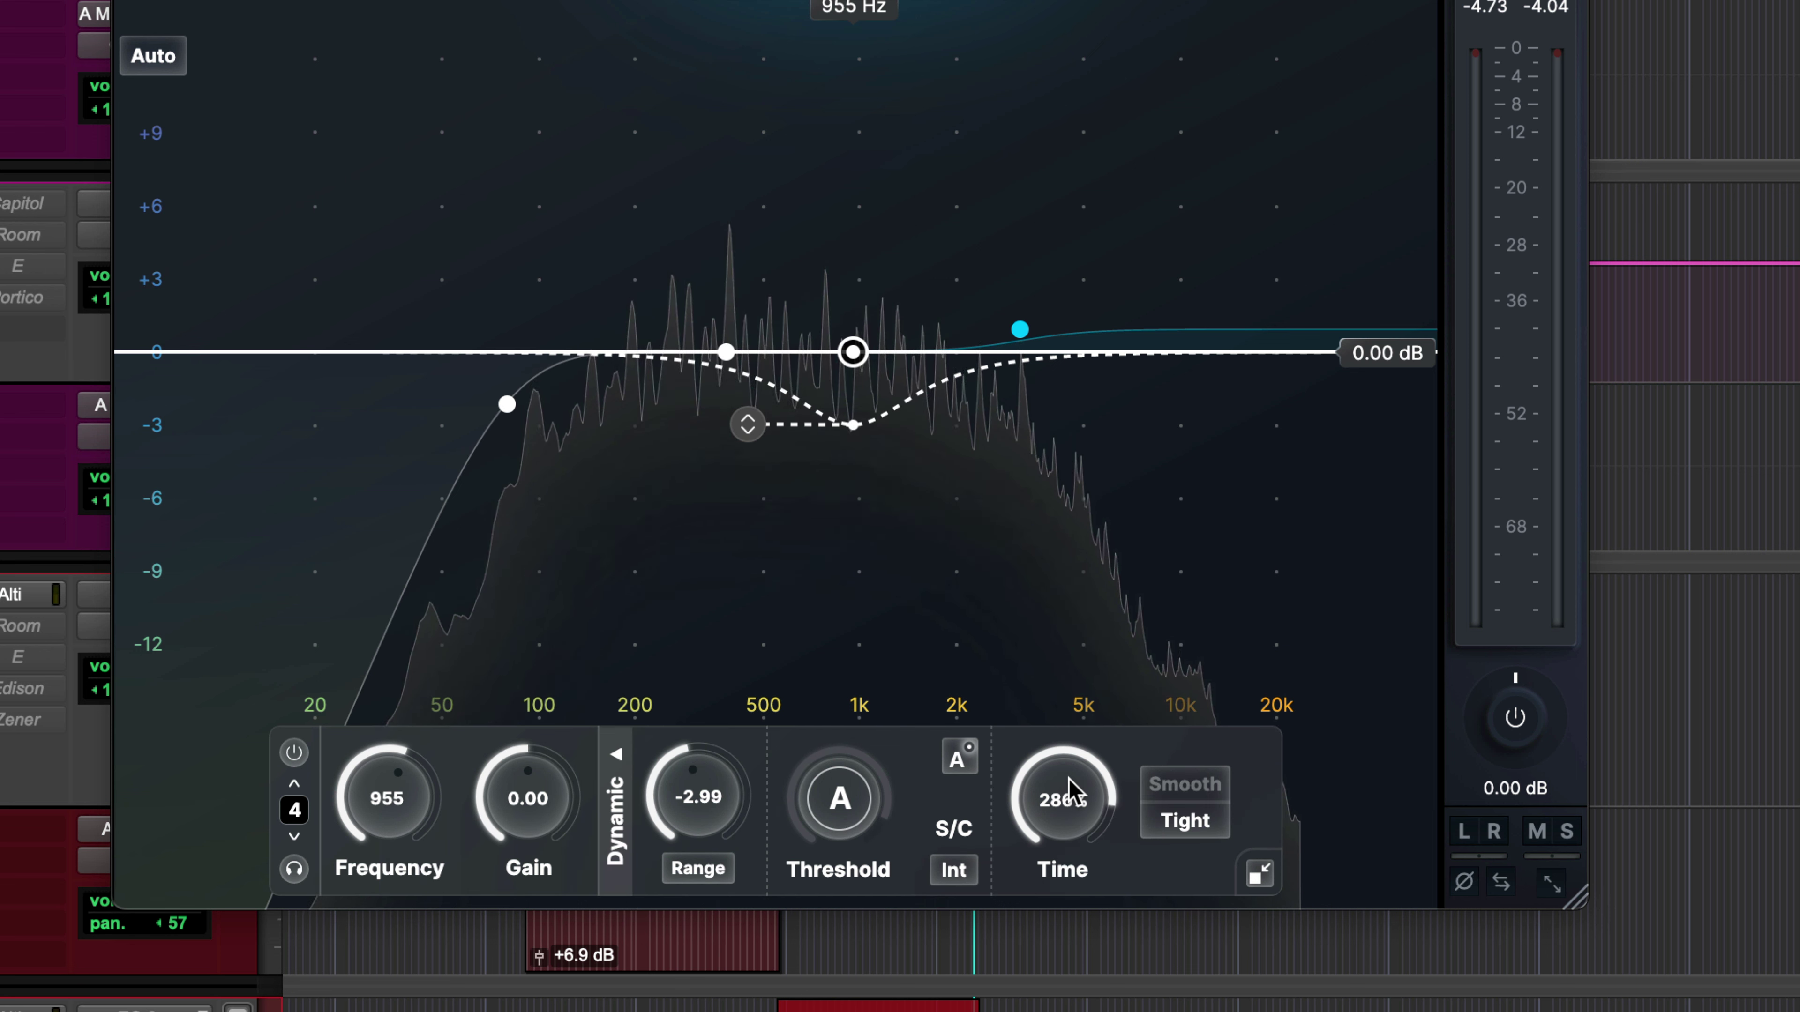
Resume playback, try the dynamic band's Time at about 292% and bring it down to about 51.4%
key("space")
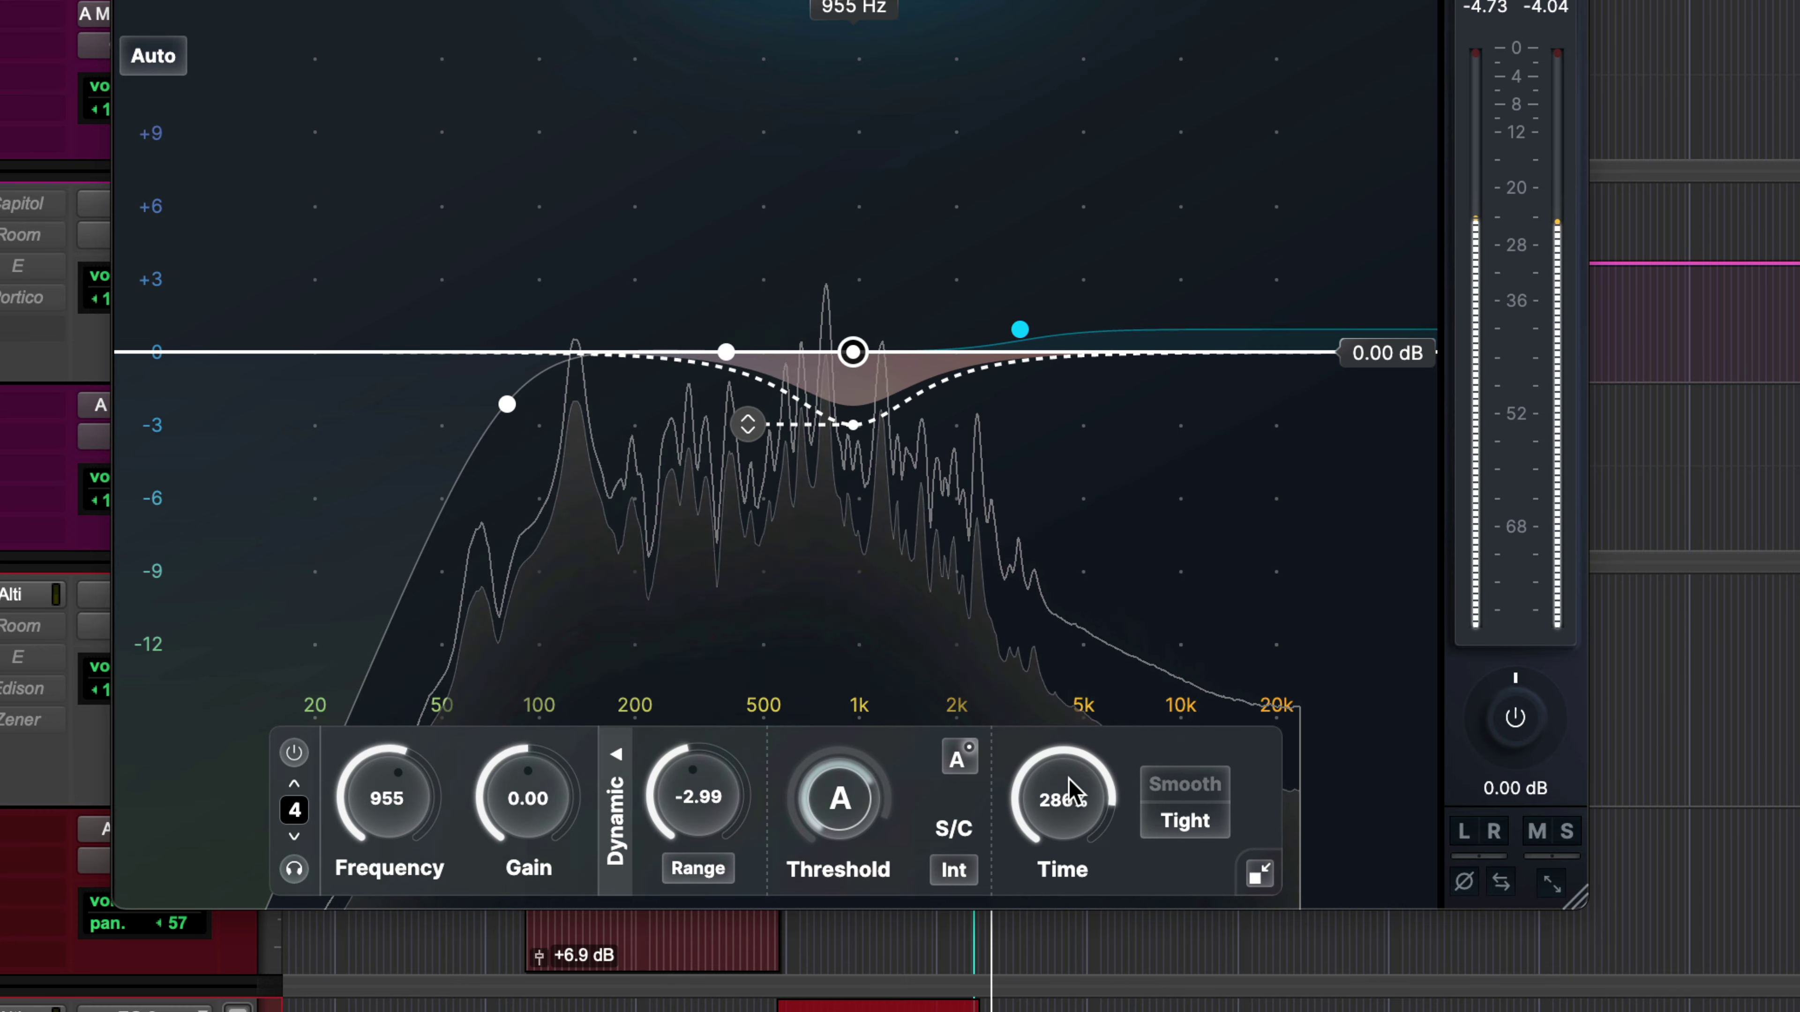
scroll(1070, 791, "up", 3)
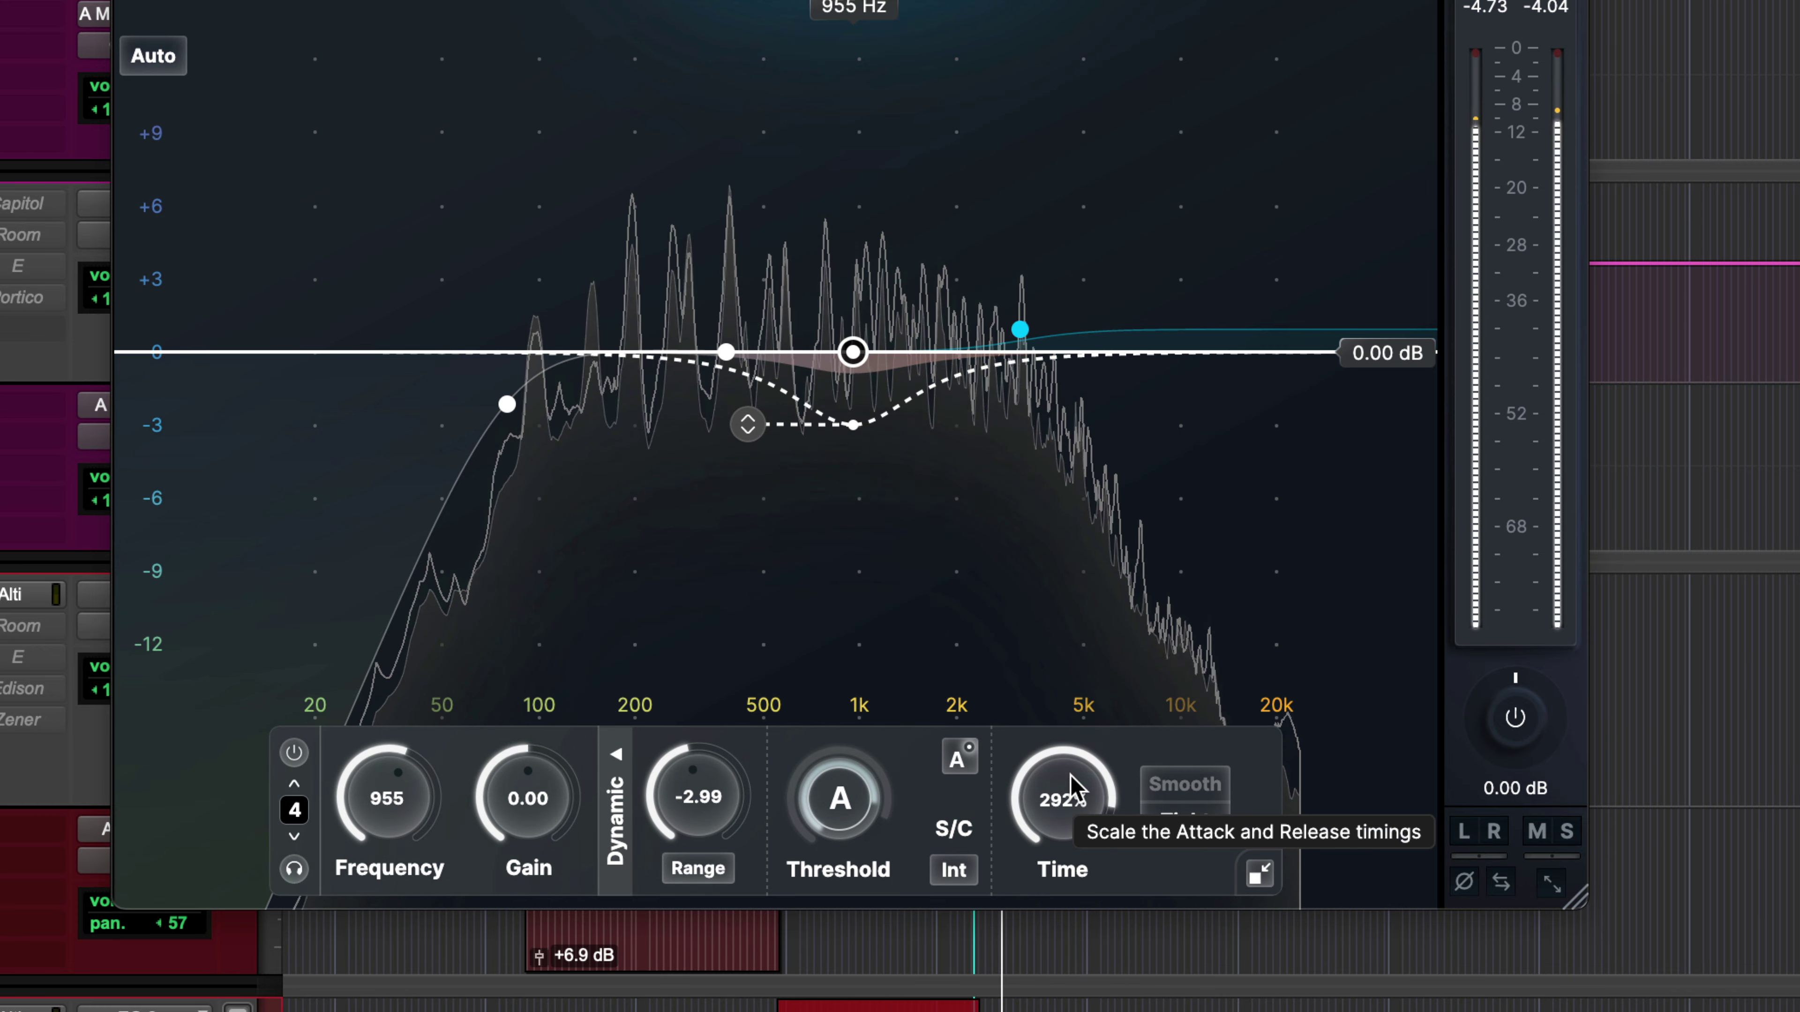
left_click_drag(1063, 800, 1055, 1010)
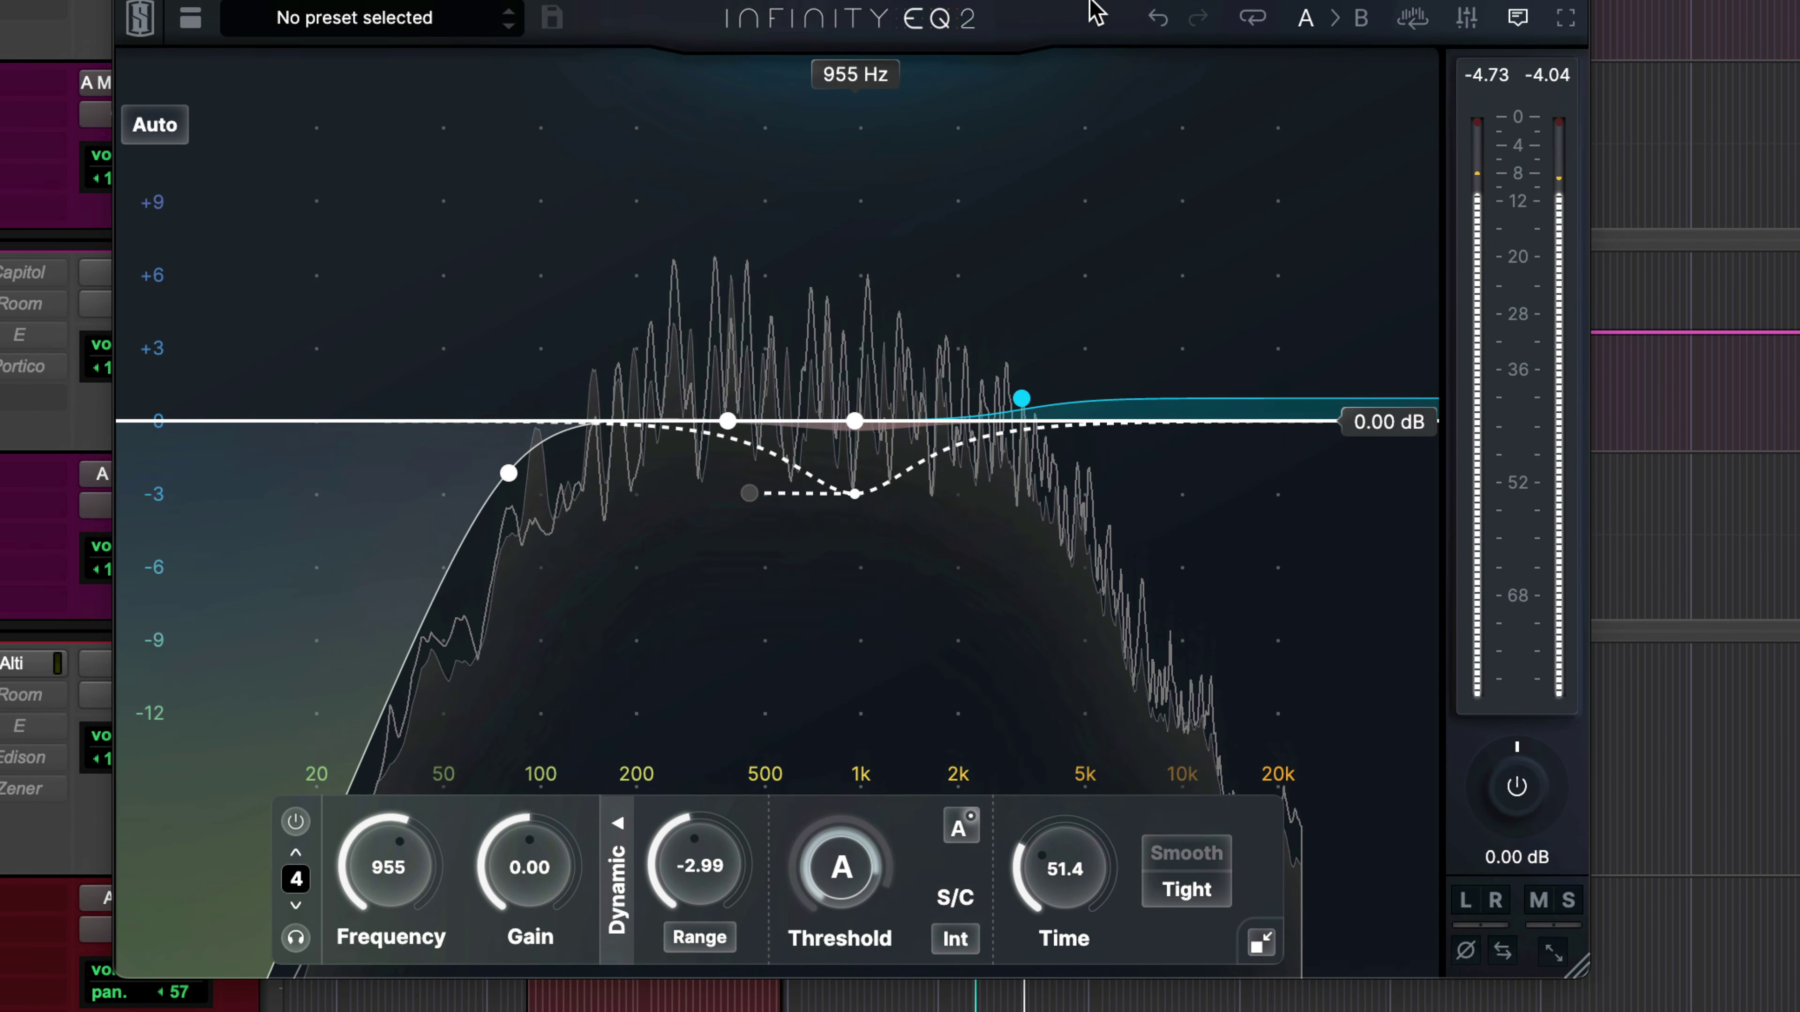
Lower the 955 Hz dynamic band's Time to about 45.2 and set its Range to about -2.57 dB
left_click_drag(1056, 808, 1063, 854)
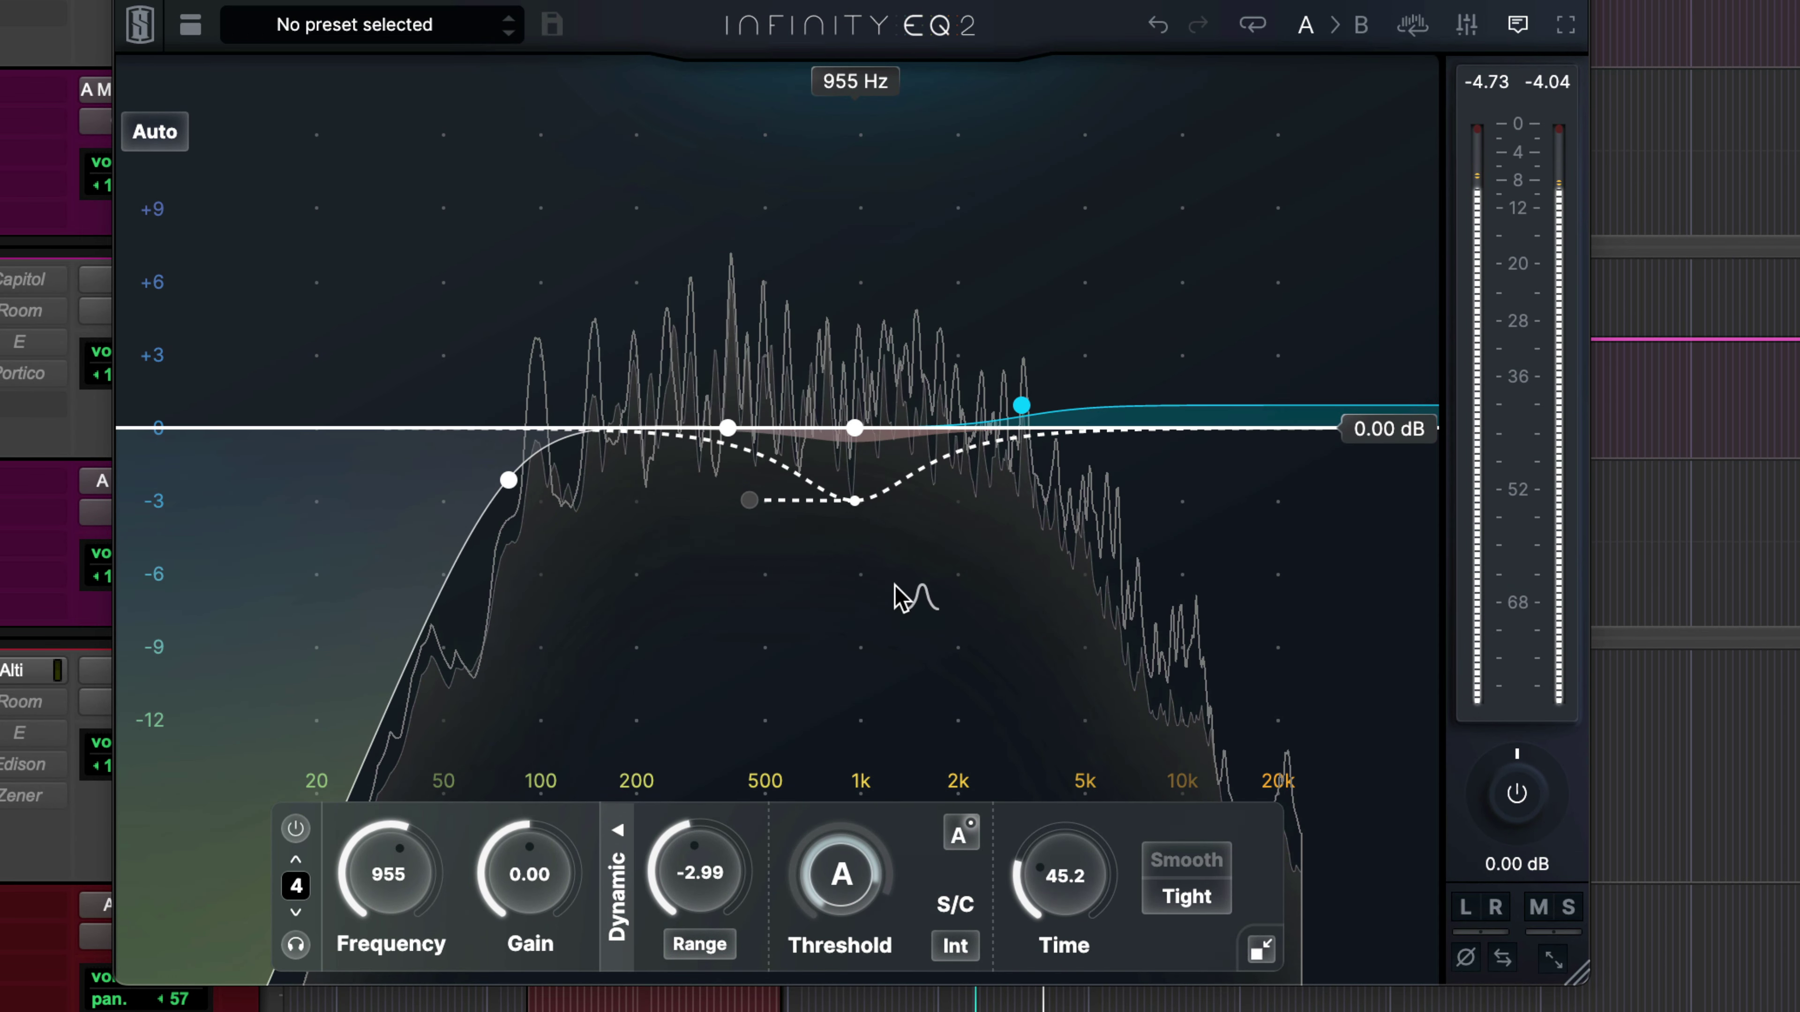
left_click_drag(747, 503, 756, 507)
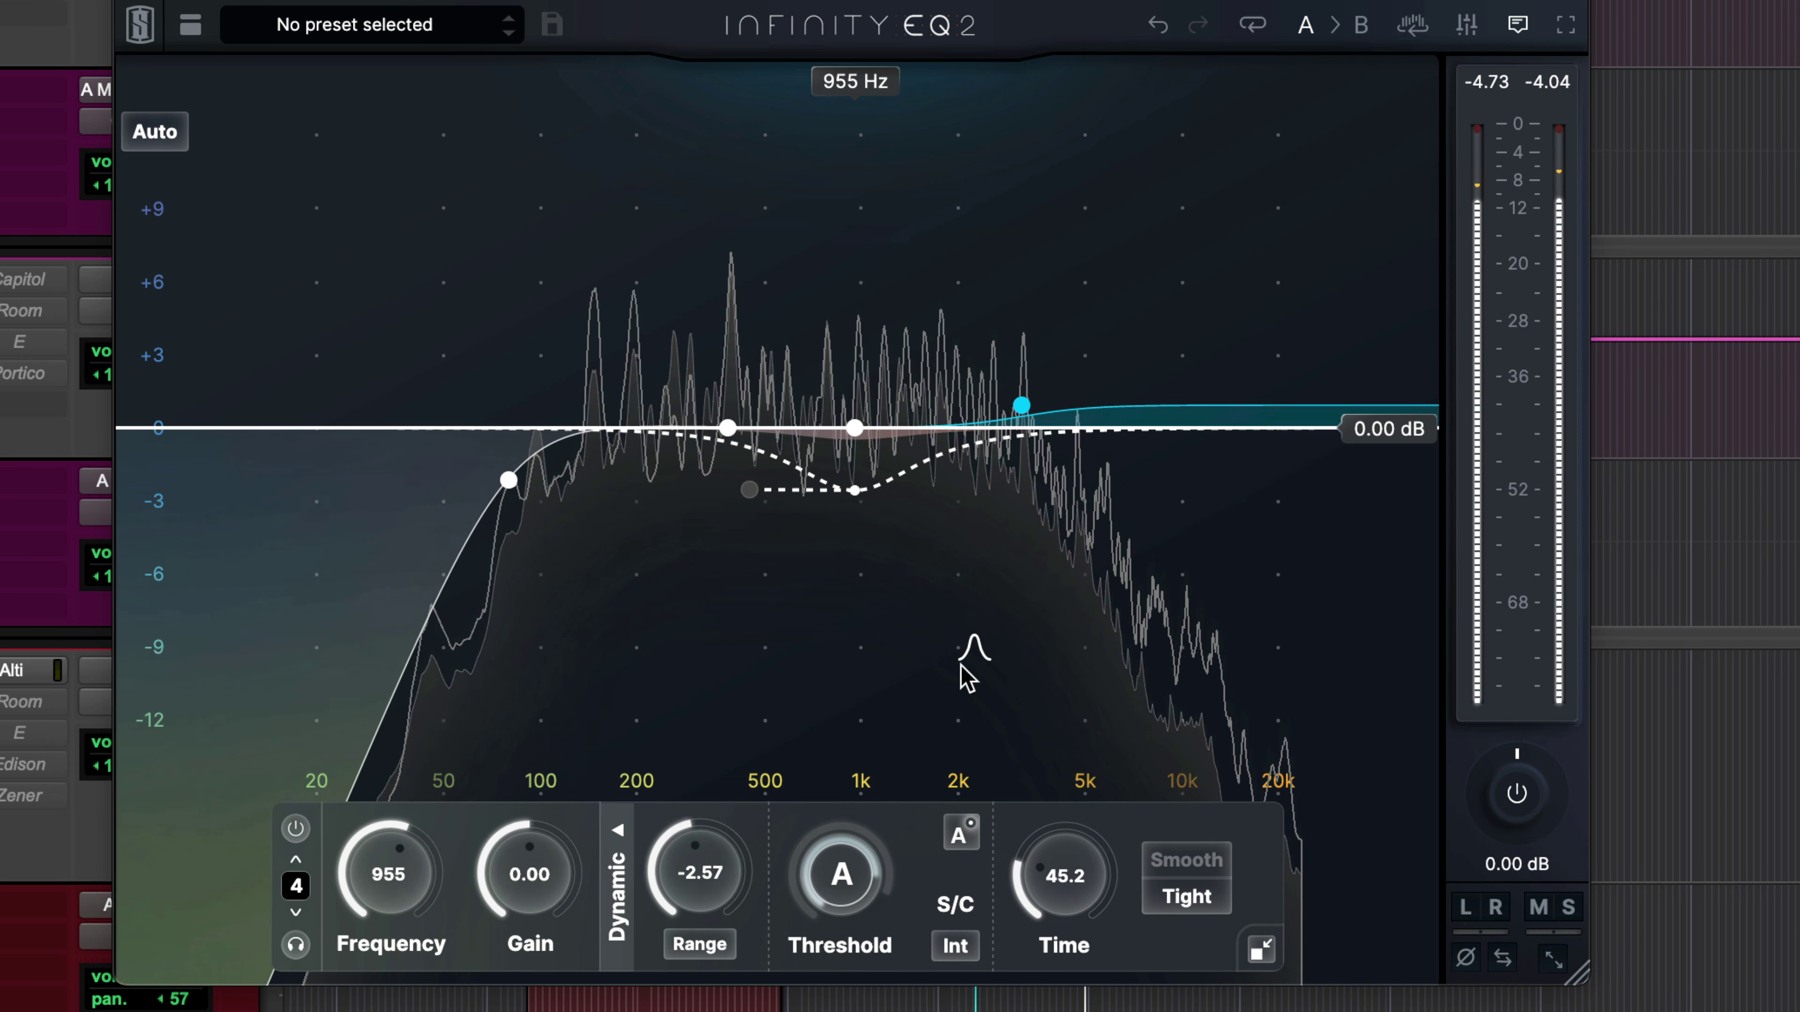
Collapse the selected band's parameter controls and restore them
left_click(1255, 956)
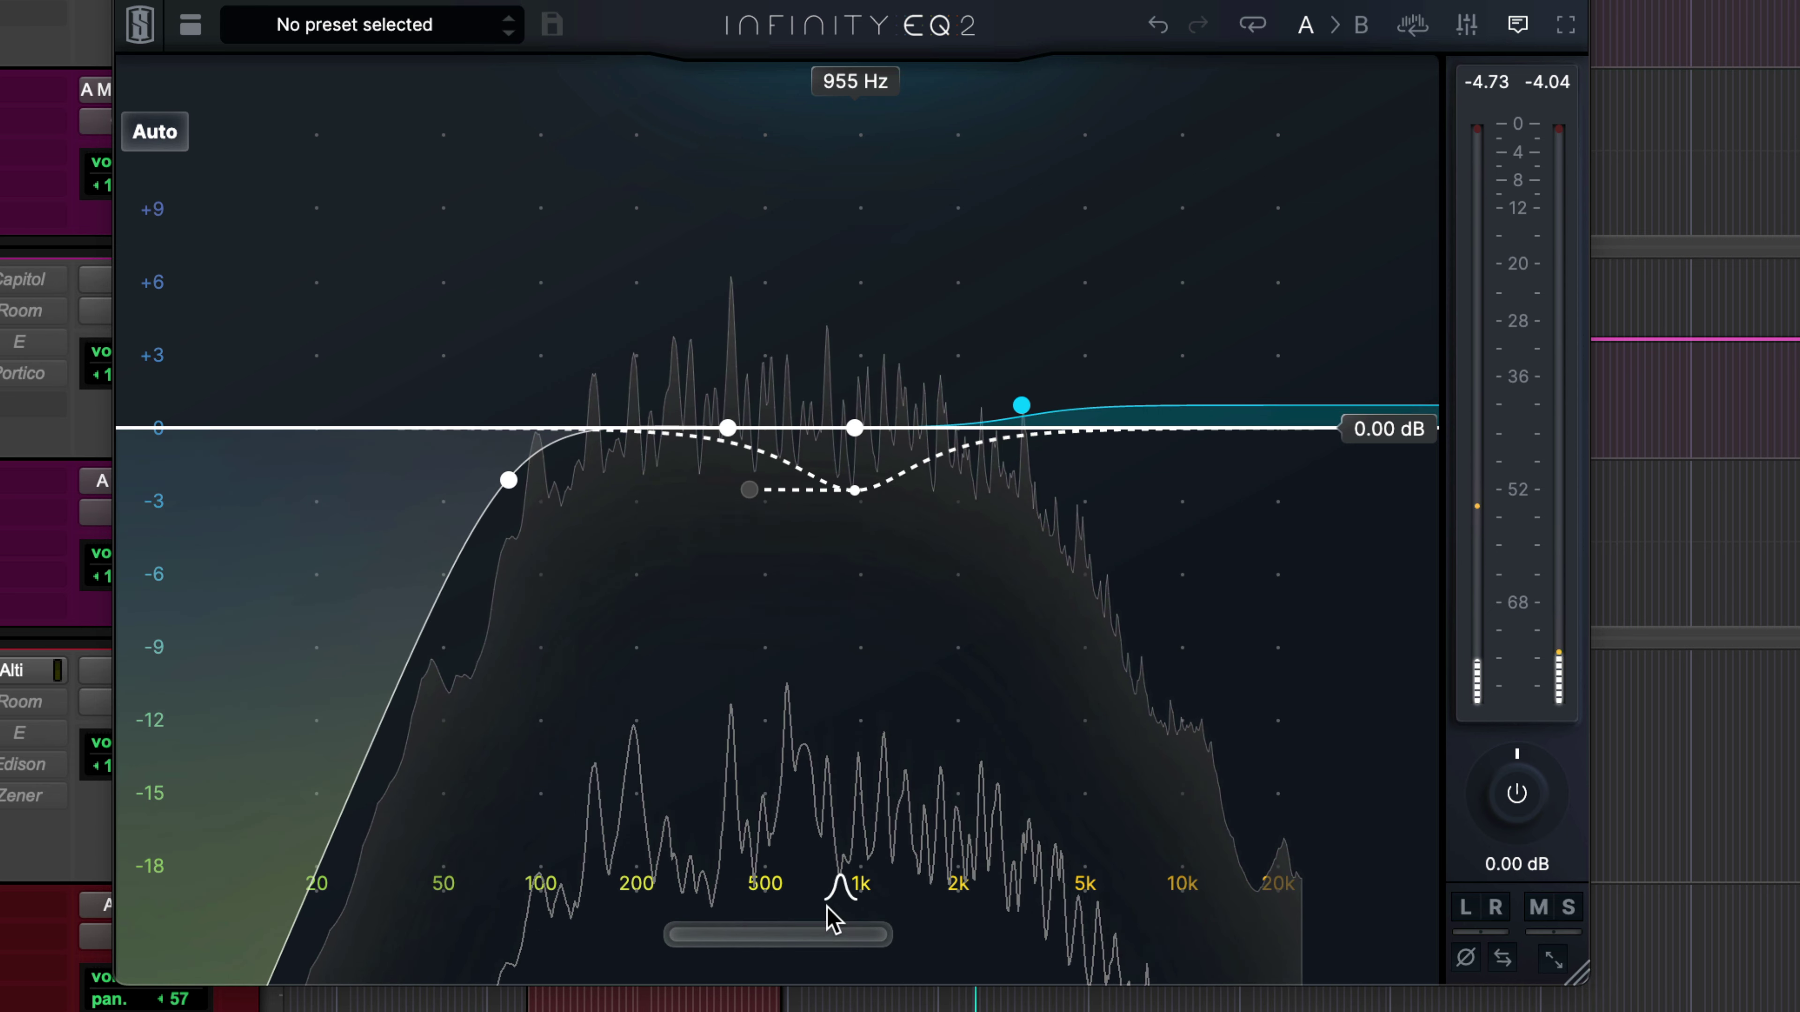
left_click(859, 940)
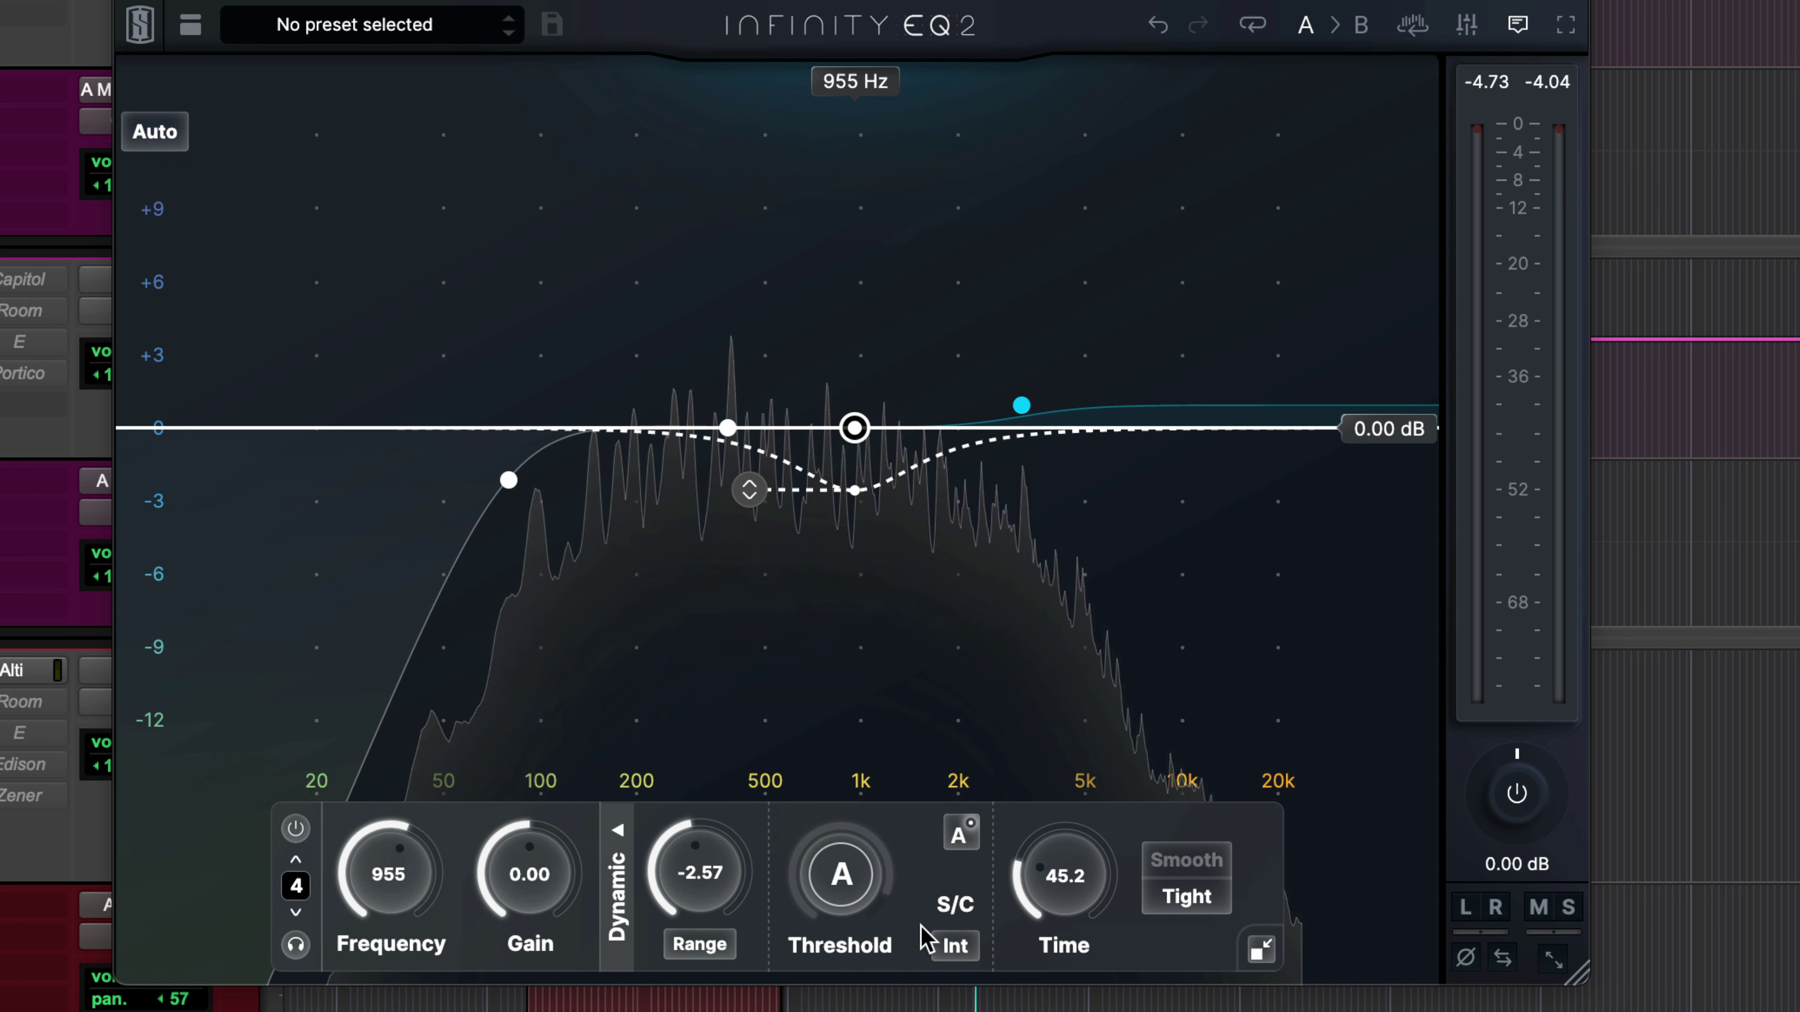
Move the dynamic band's frequency to about 1.18 kHz during playback, keeping its gain at 0 dB
mouse_move(856, 429)
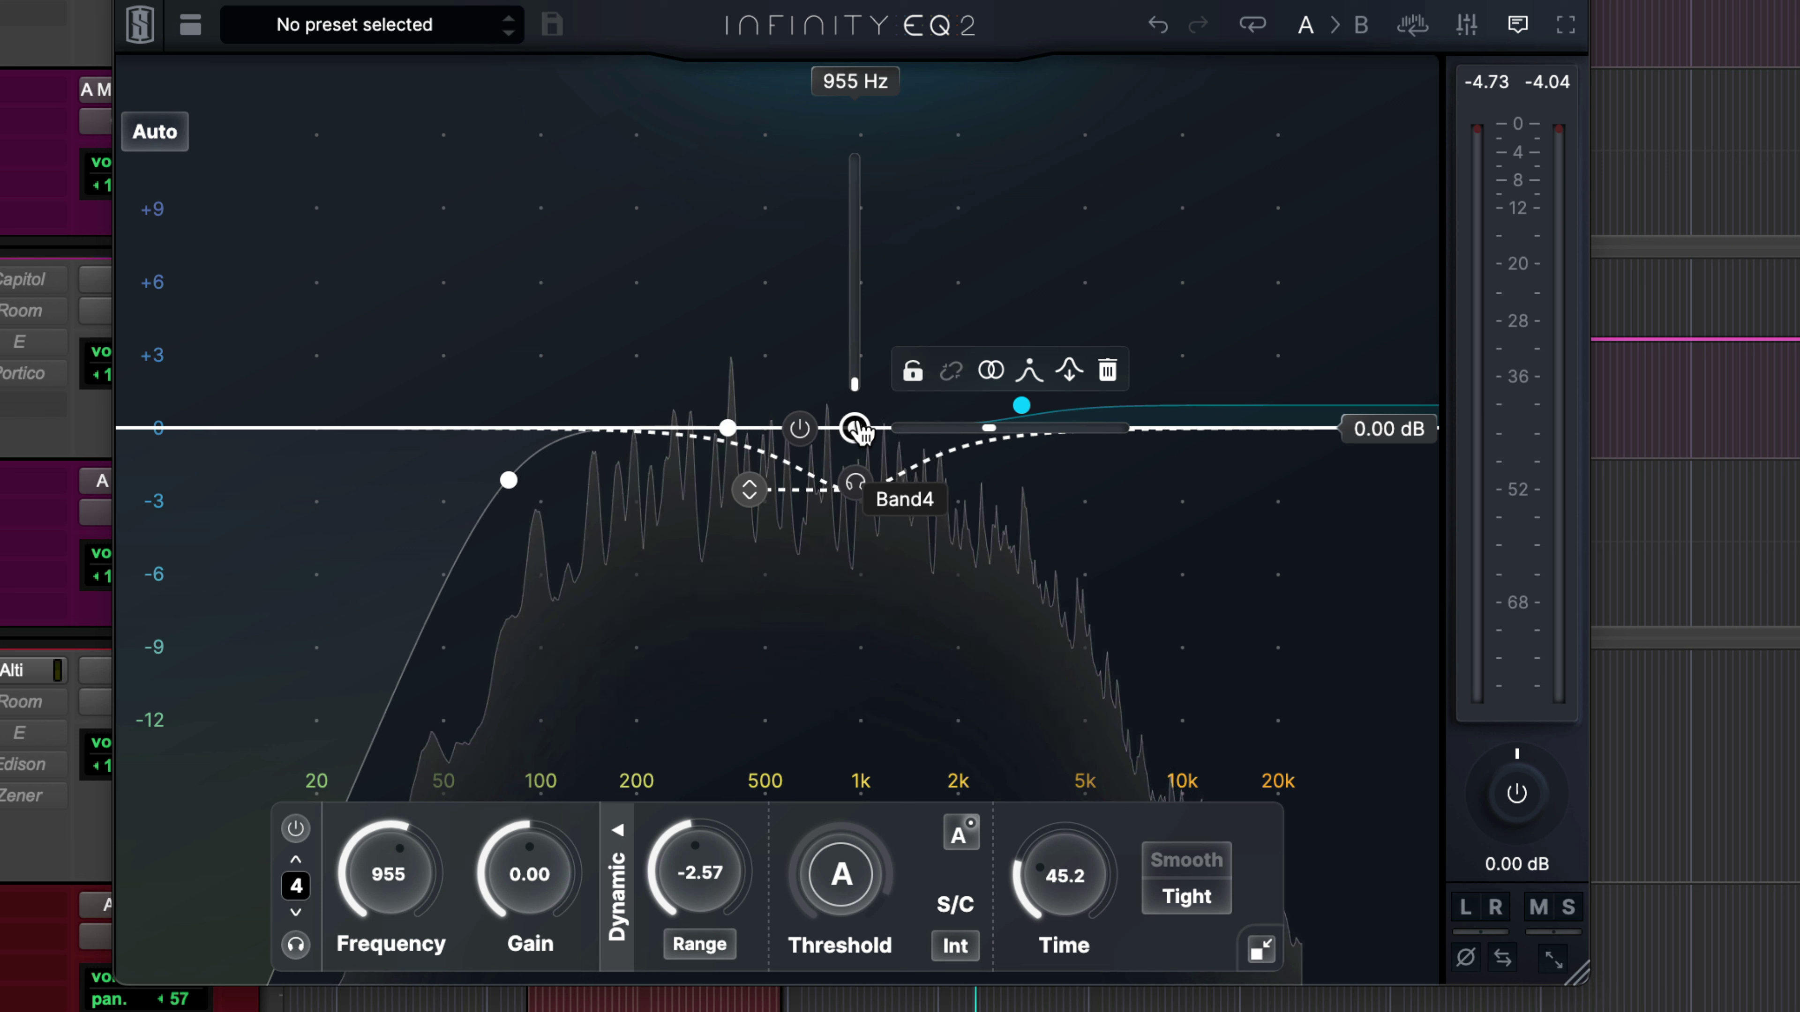
mouse_move(856, 429)
left_mouse_down()
mouse_move(880, 427)
mouse_move(796, 427)
mouse_move(942, 428)
mouse_move(829, 429)
mouse_move(910, 429)
mouse_move(832, 429)
mouse_move(869, 431)
mouse_move(864, 394)
mouse_move(861, 454)
mouse_move(805, 436)
mouse_move(917, 427)
mouse_move(847, 354)
mouse_move(840, 407)
mouse_move(850, 430)
mouse_move(849, 391)
mouse_move(879, 434)
left_mouse_up()
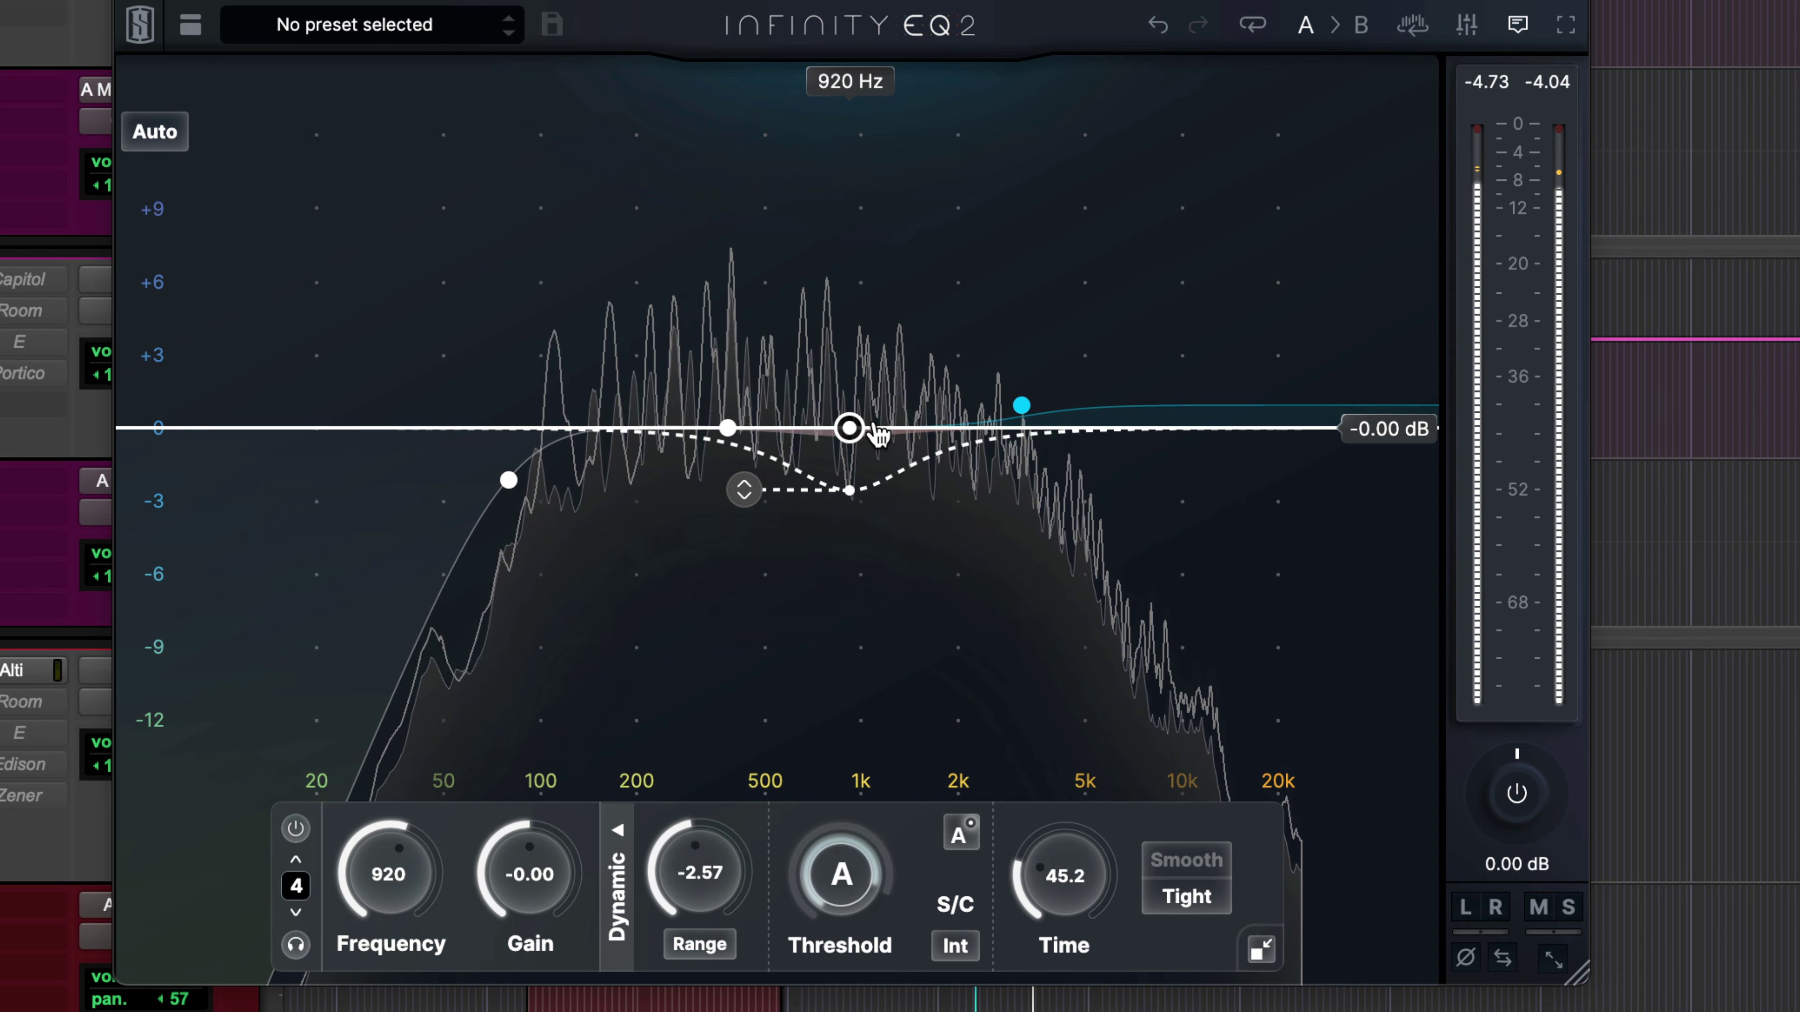
mouse_move(836, 429)
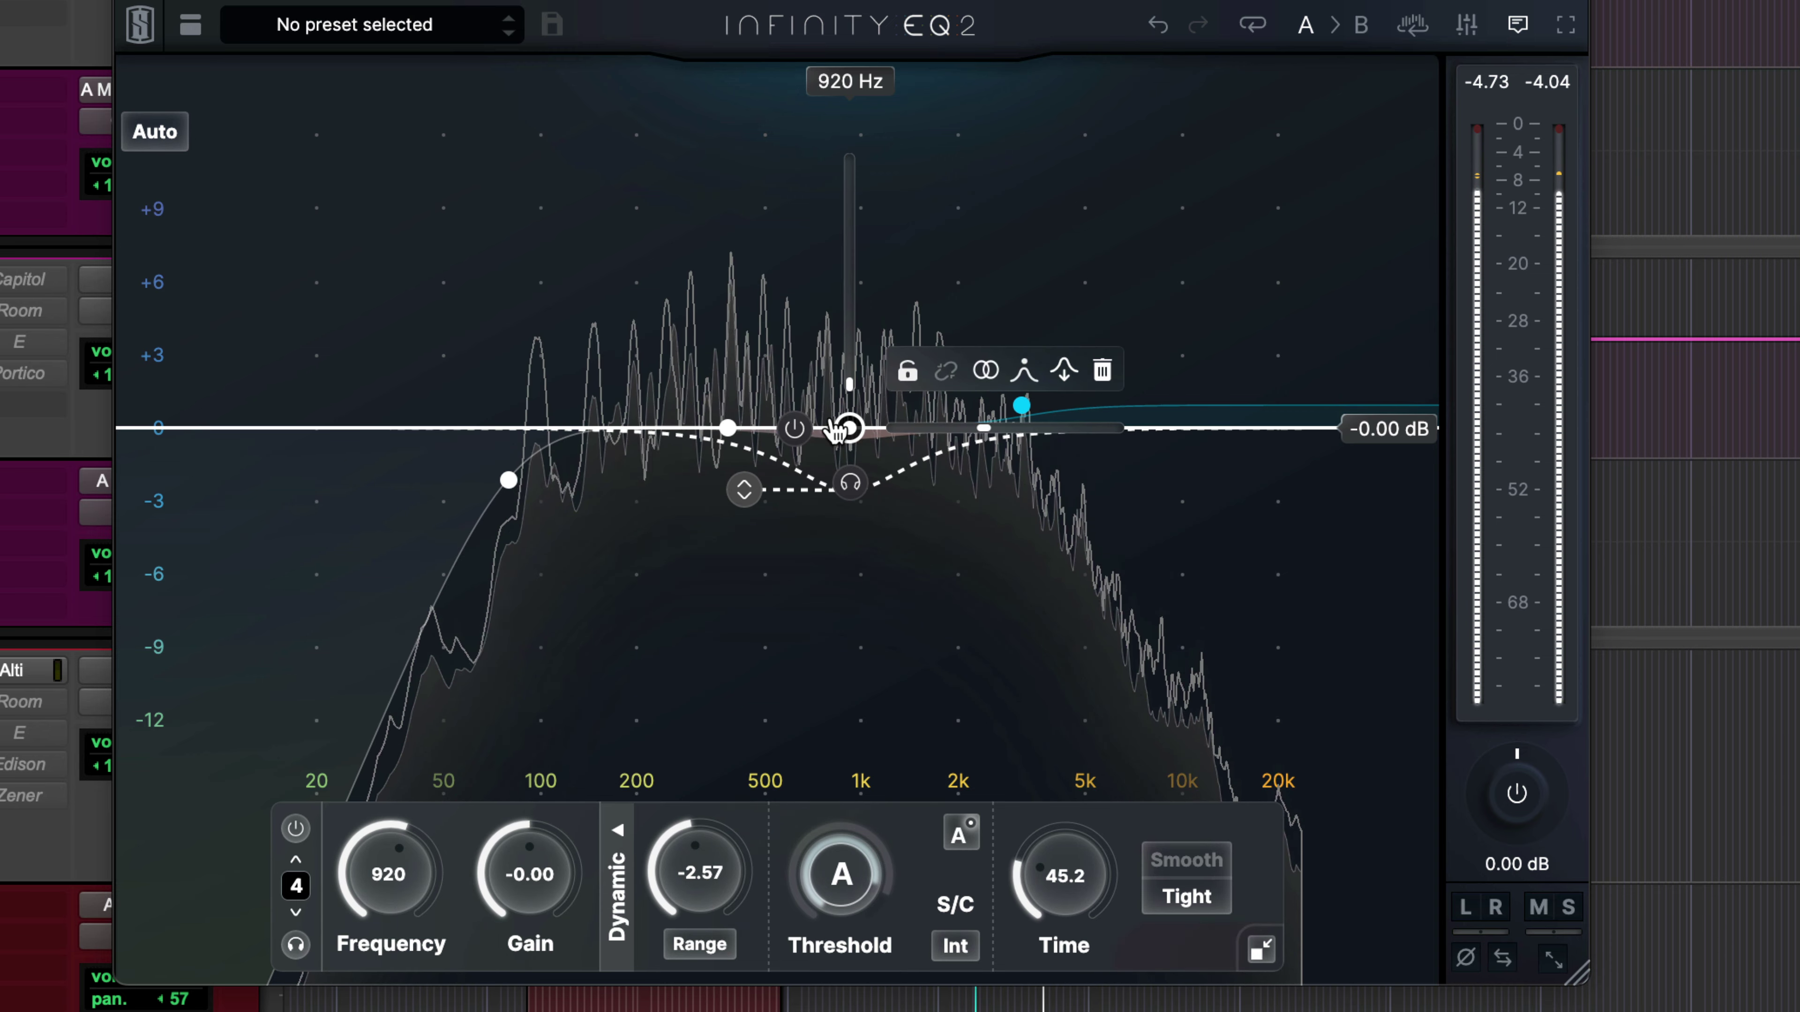
left_click_drag(849, 430, 891, 444)
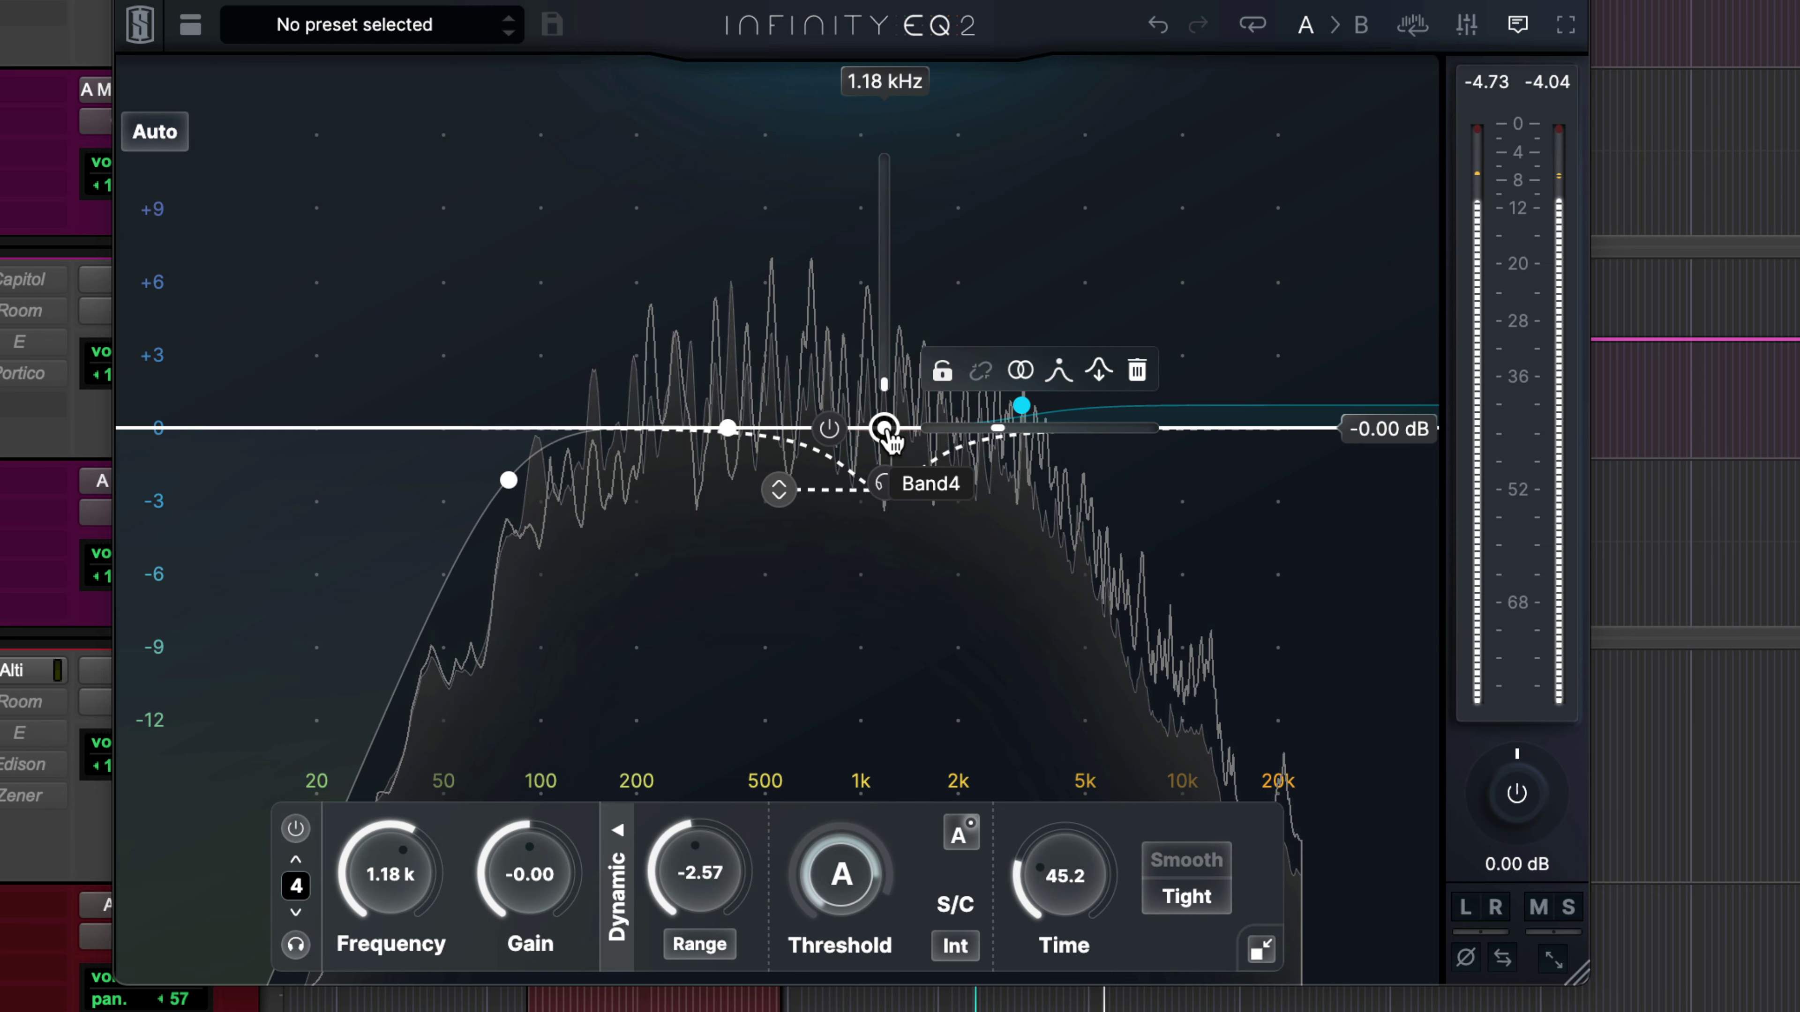
Reshape the 3.17 kHz high shelf into a resonant curve with its slope and Q controls and set its gain to about +0.64 dB
left_click(728, 427)
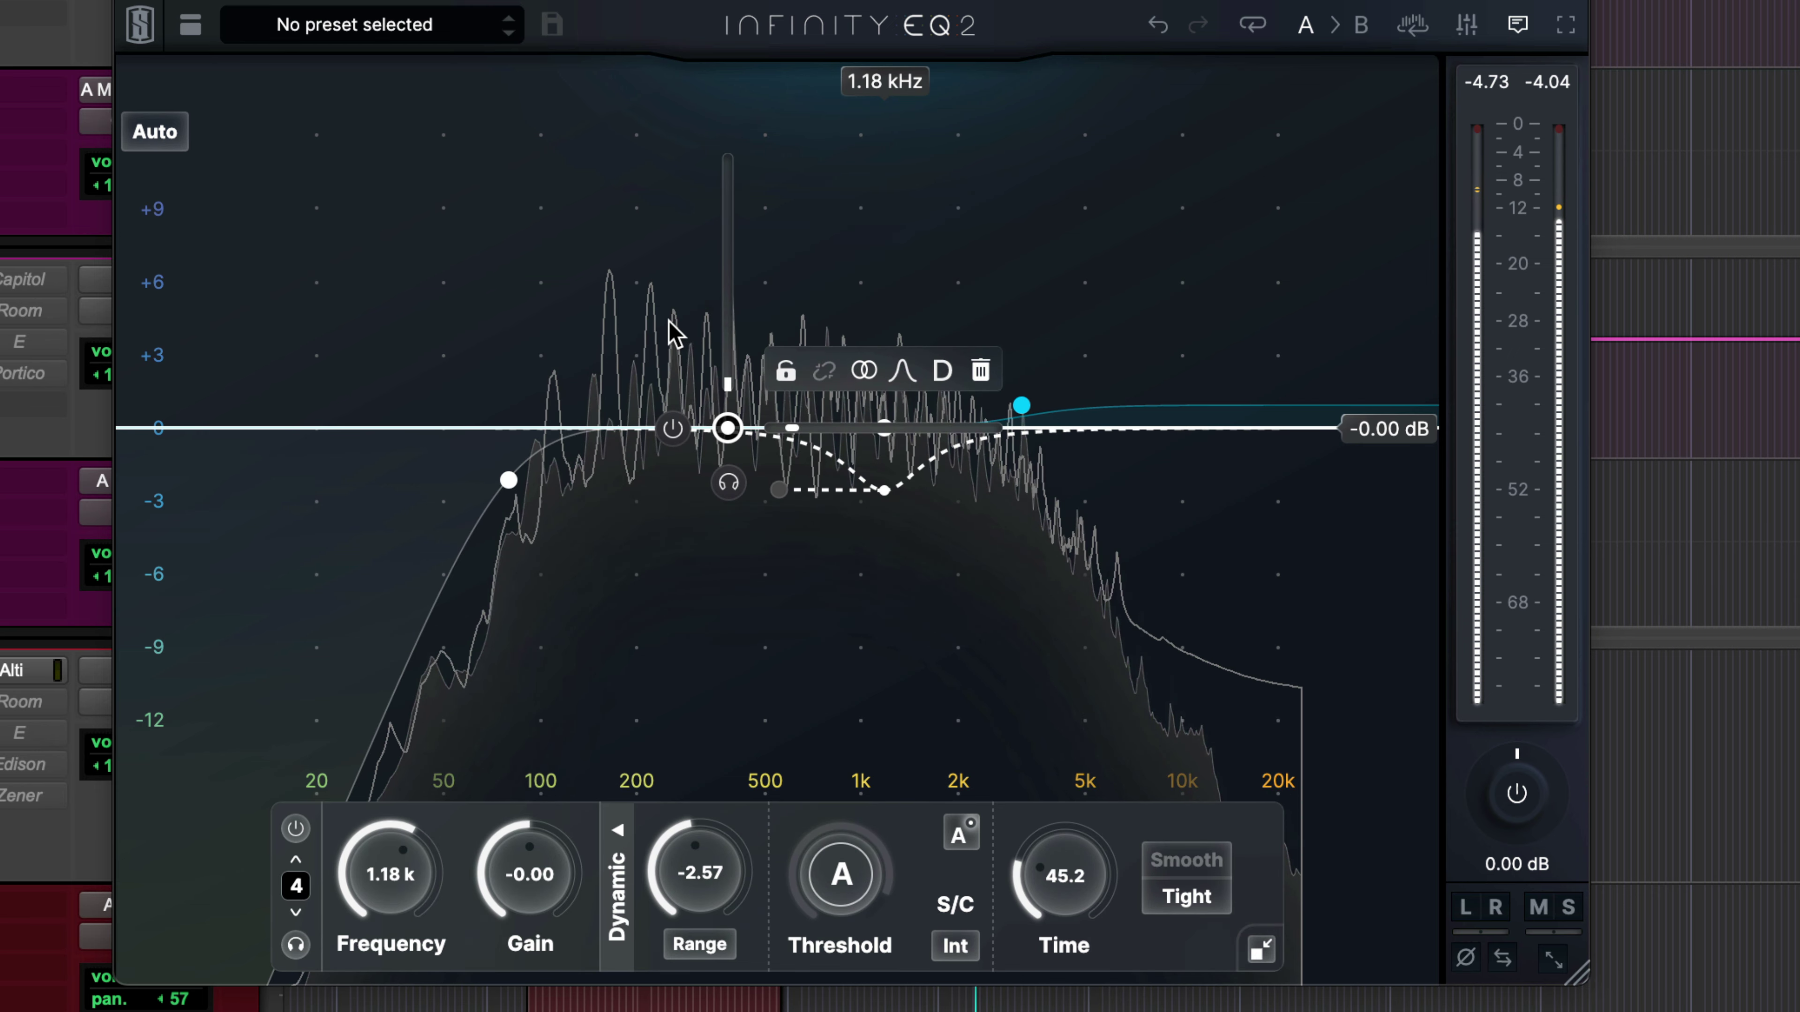
left_click(1021, 406)
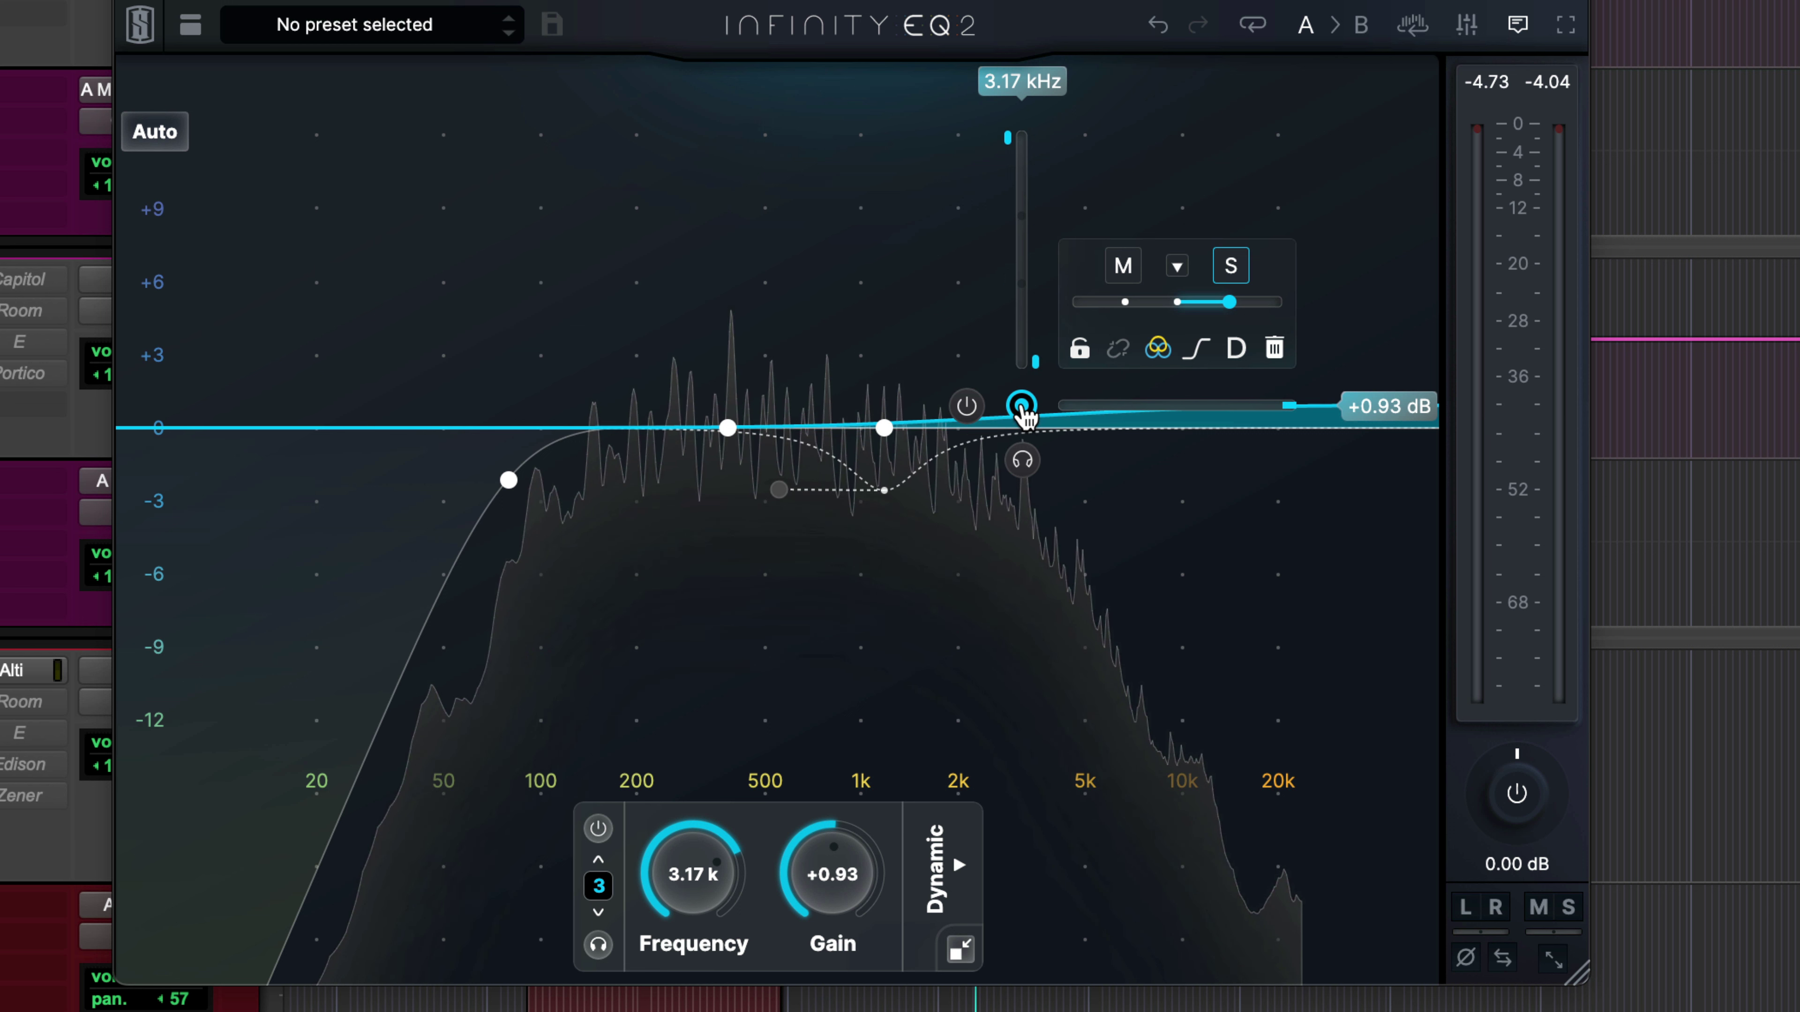
mouse_move(1035, 360)
left_mouse_down()
mouse_move(1044, 222)
mouse_move(1037, 322)
mouse_move(1037, 287)
left_mouse_up()
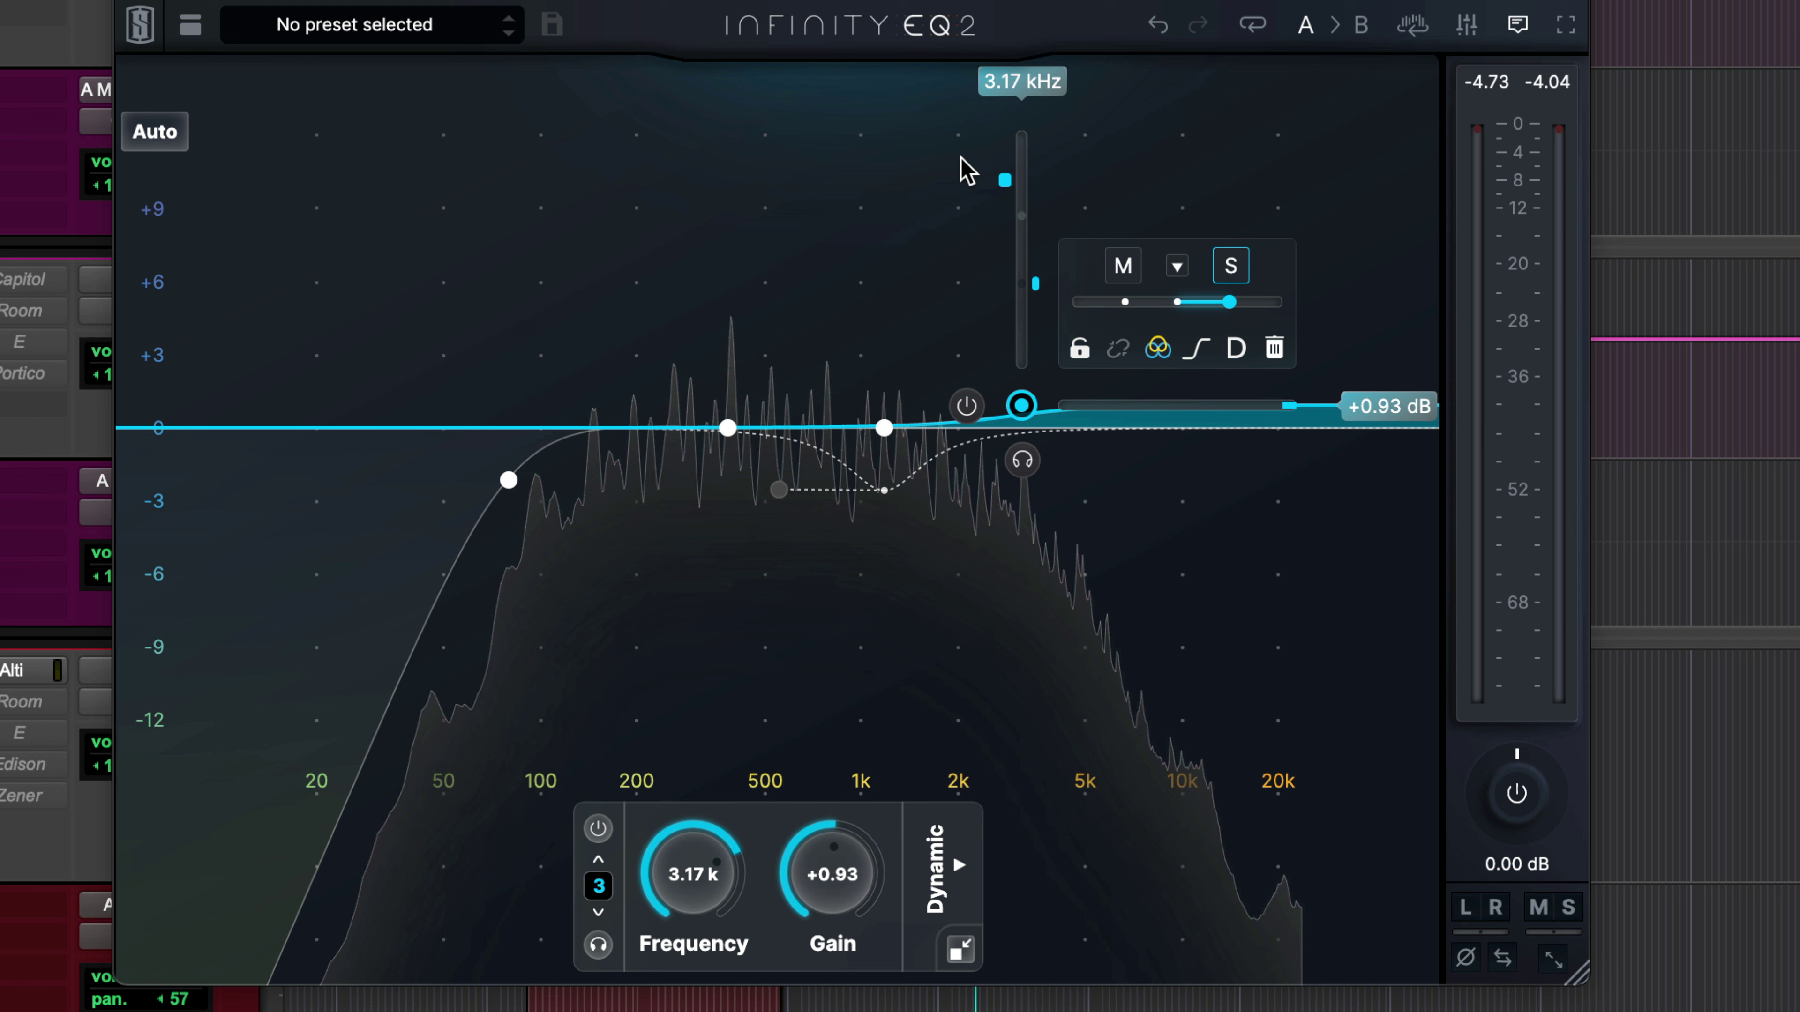
left_click_drag(1007, 182, 1006, 355)
left_click_drag(1036, 286, 1045, 202)
mouse_move(1007, 294)
left_mouse_down()
mouse_move(1013, 399)
mouse_move(1010, 370)
left_mouse_up()
mouse_move(1023, 415)
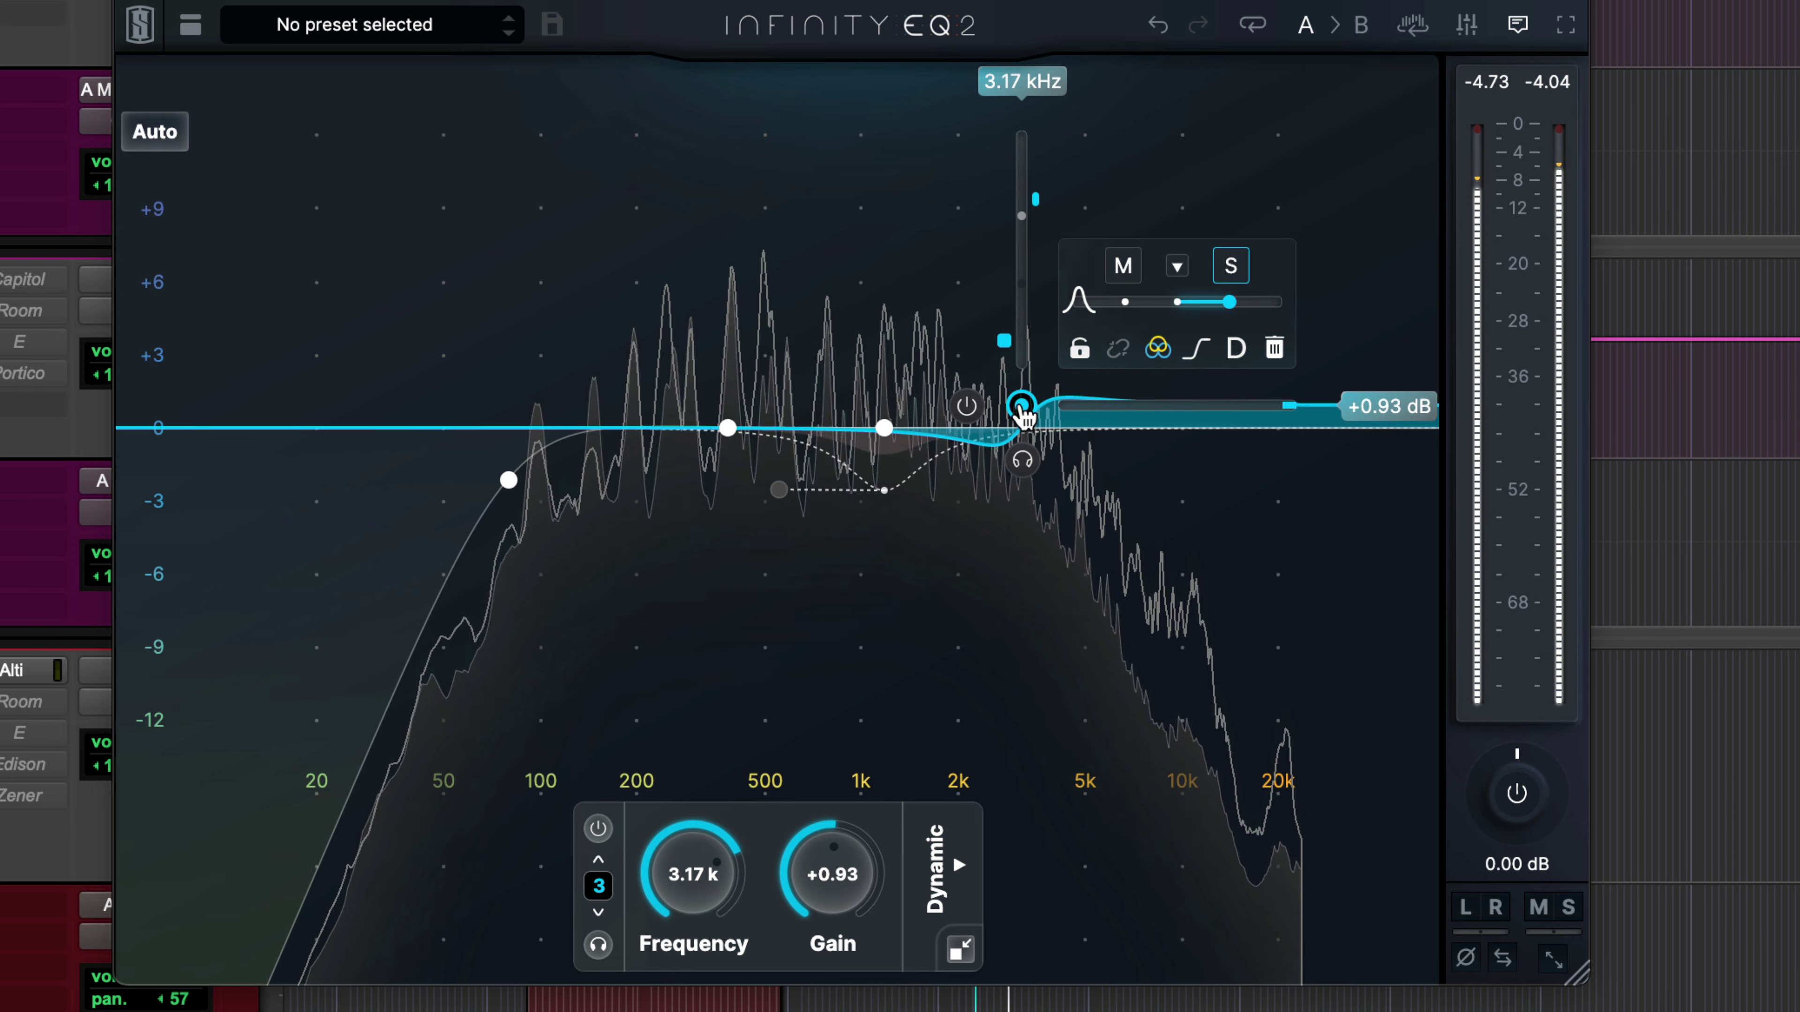
left_click_drag(1024, 412, 1023, 419)
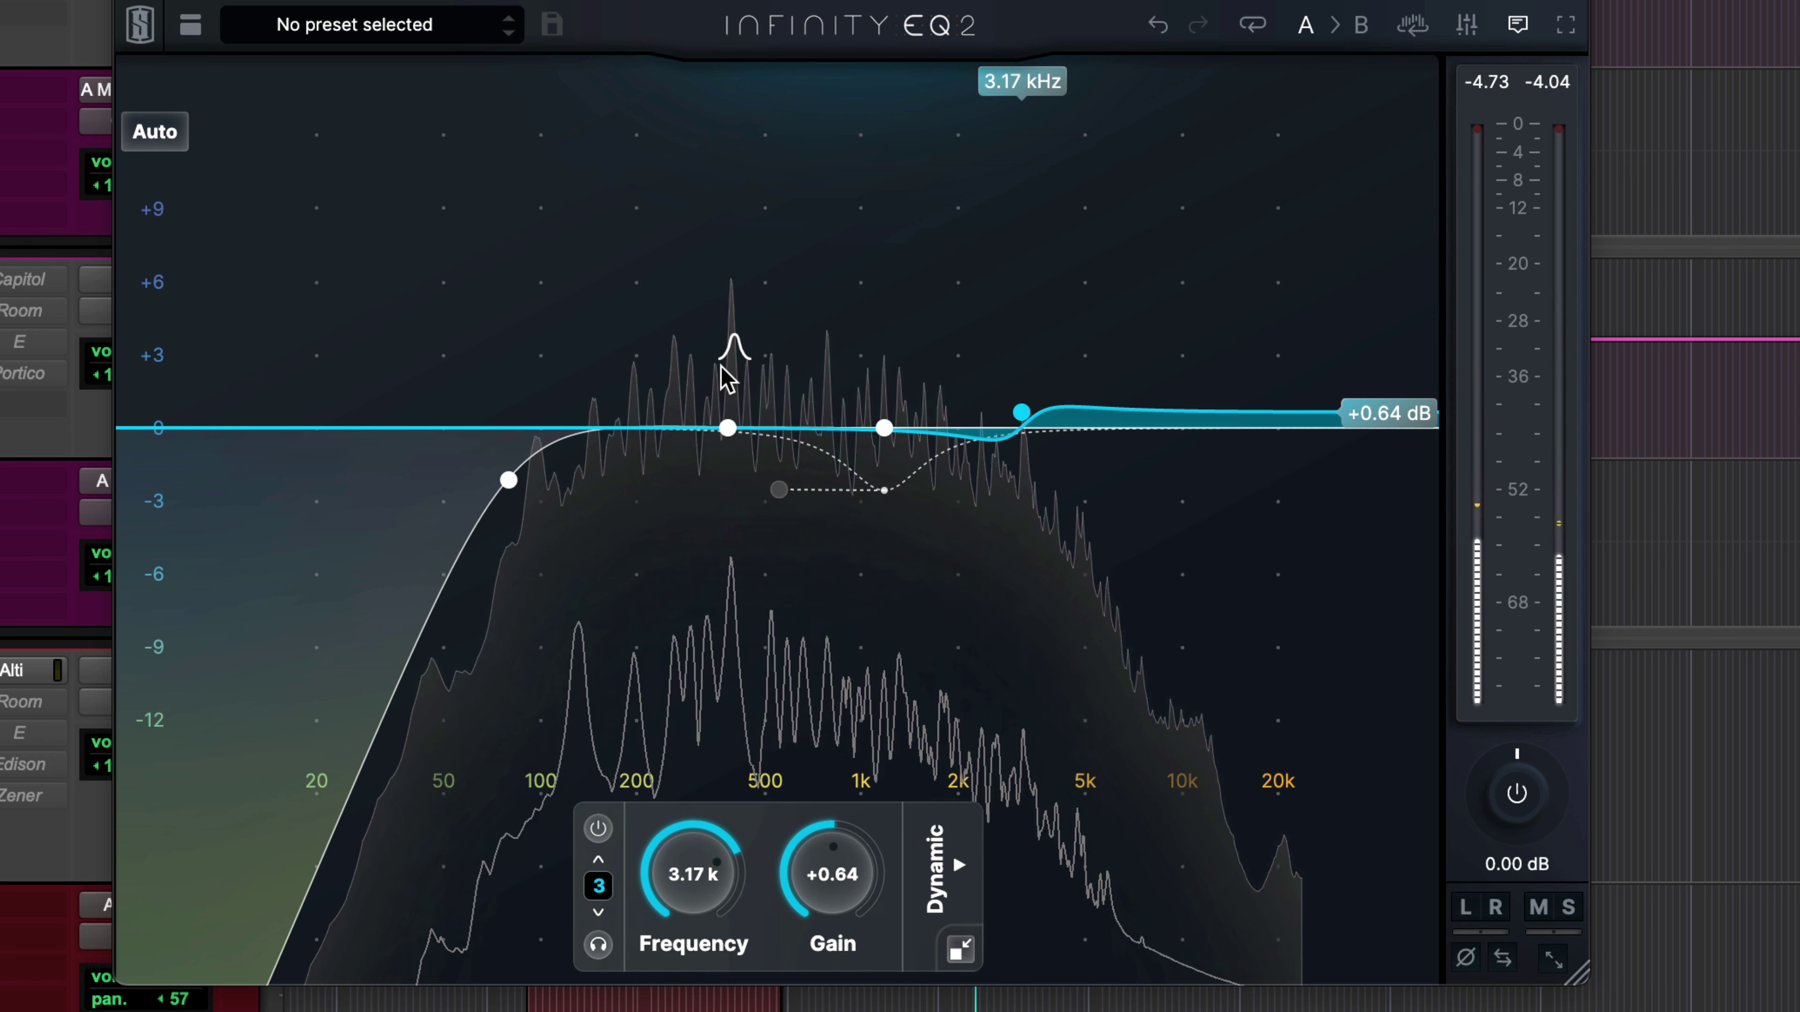
Select all the EQ bands and shift them together slightly lower, bringing the 384 Hz band to about 356 Hz
left_click_drag(424, 117, 1223, 607)
mouse_move(730, 428)
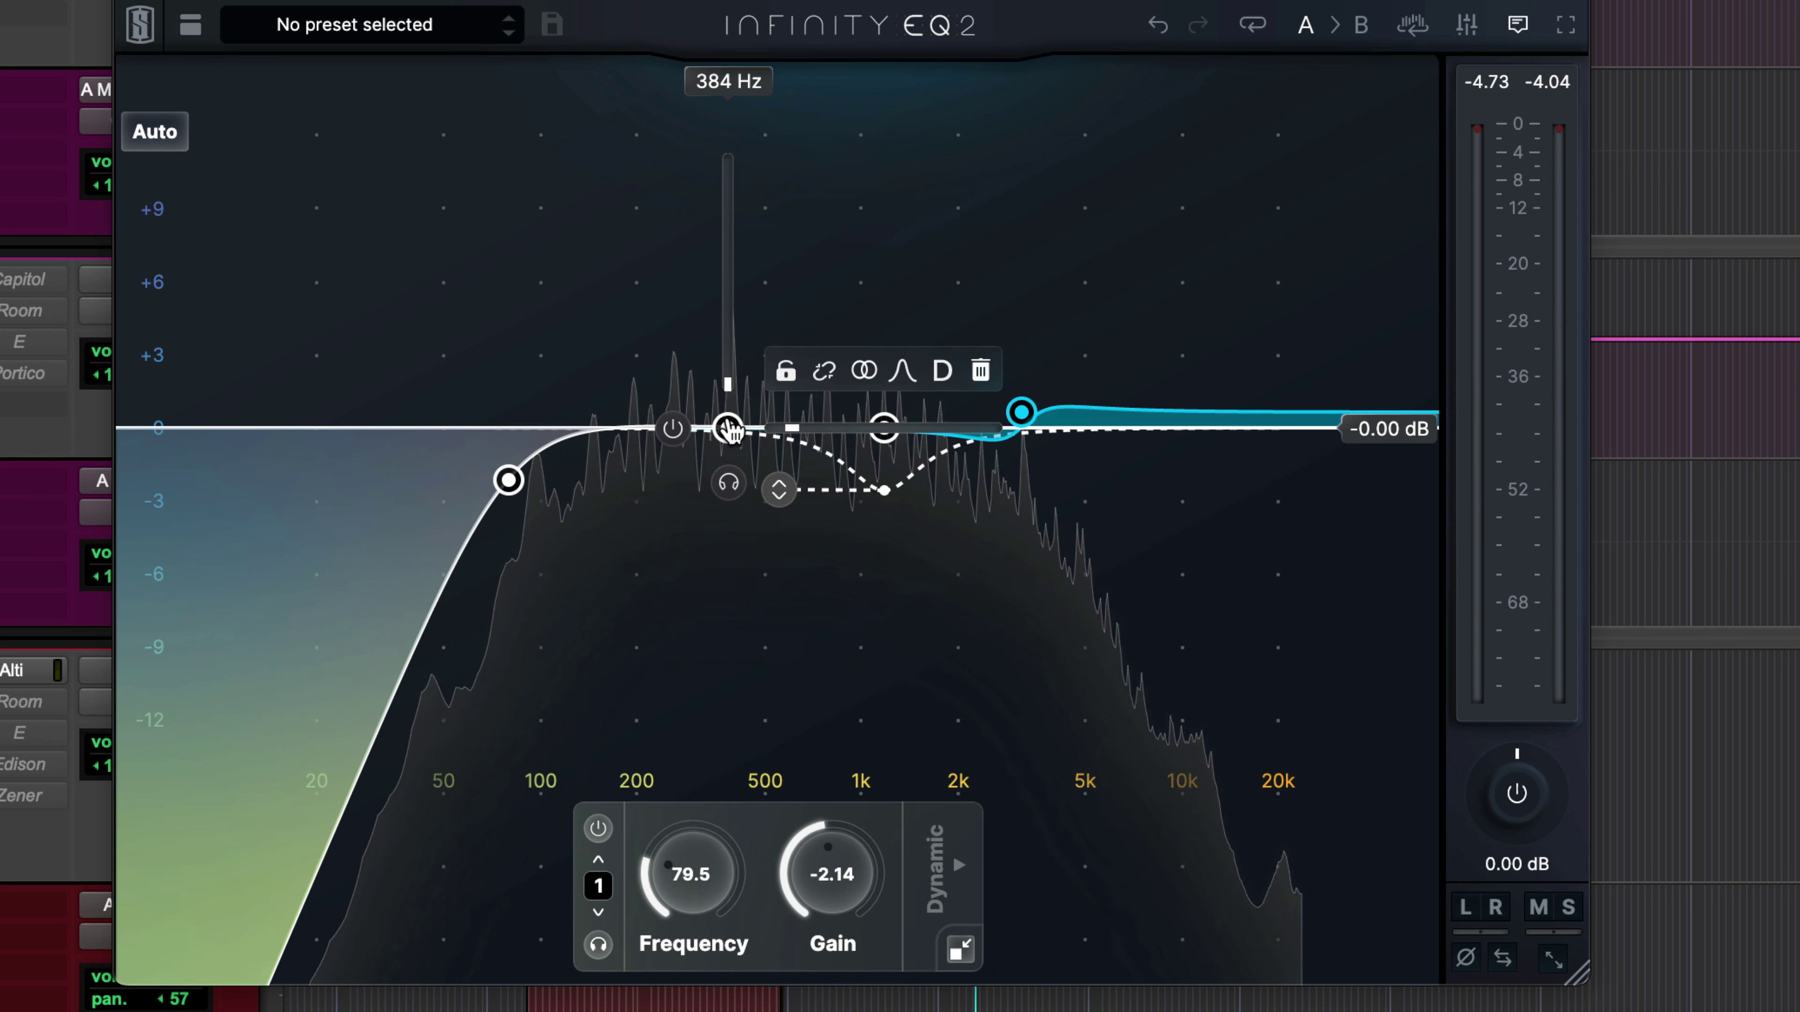
mouse_move(730, 429)
left_mouse_down()
mouse_move(727, 354)
mouse_move(727, 494)
mouse_move(723, 317)
mouse_move(722, 441)
left_mouse_up()
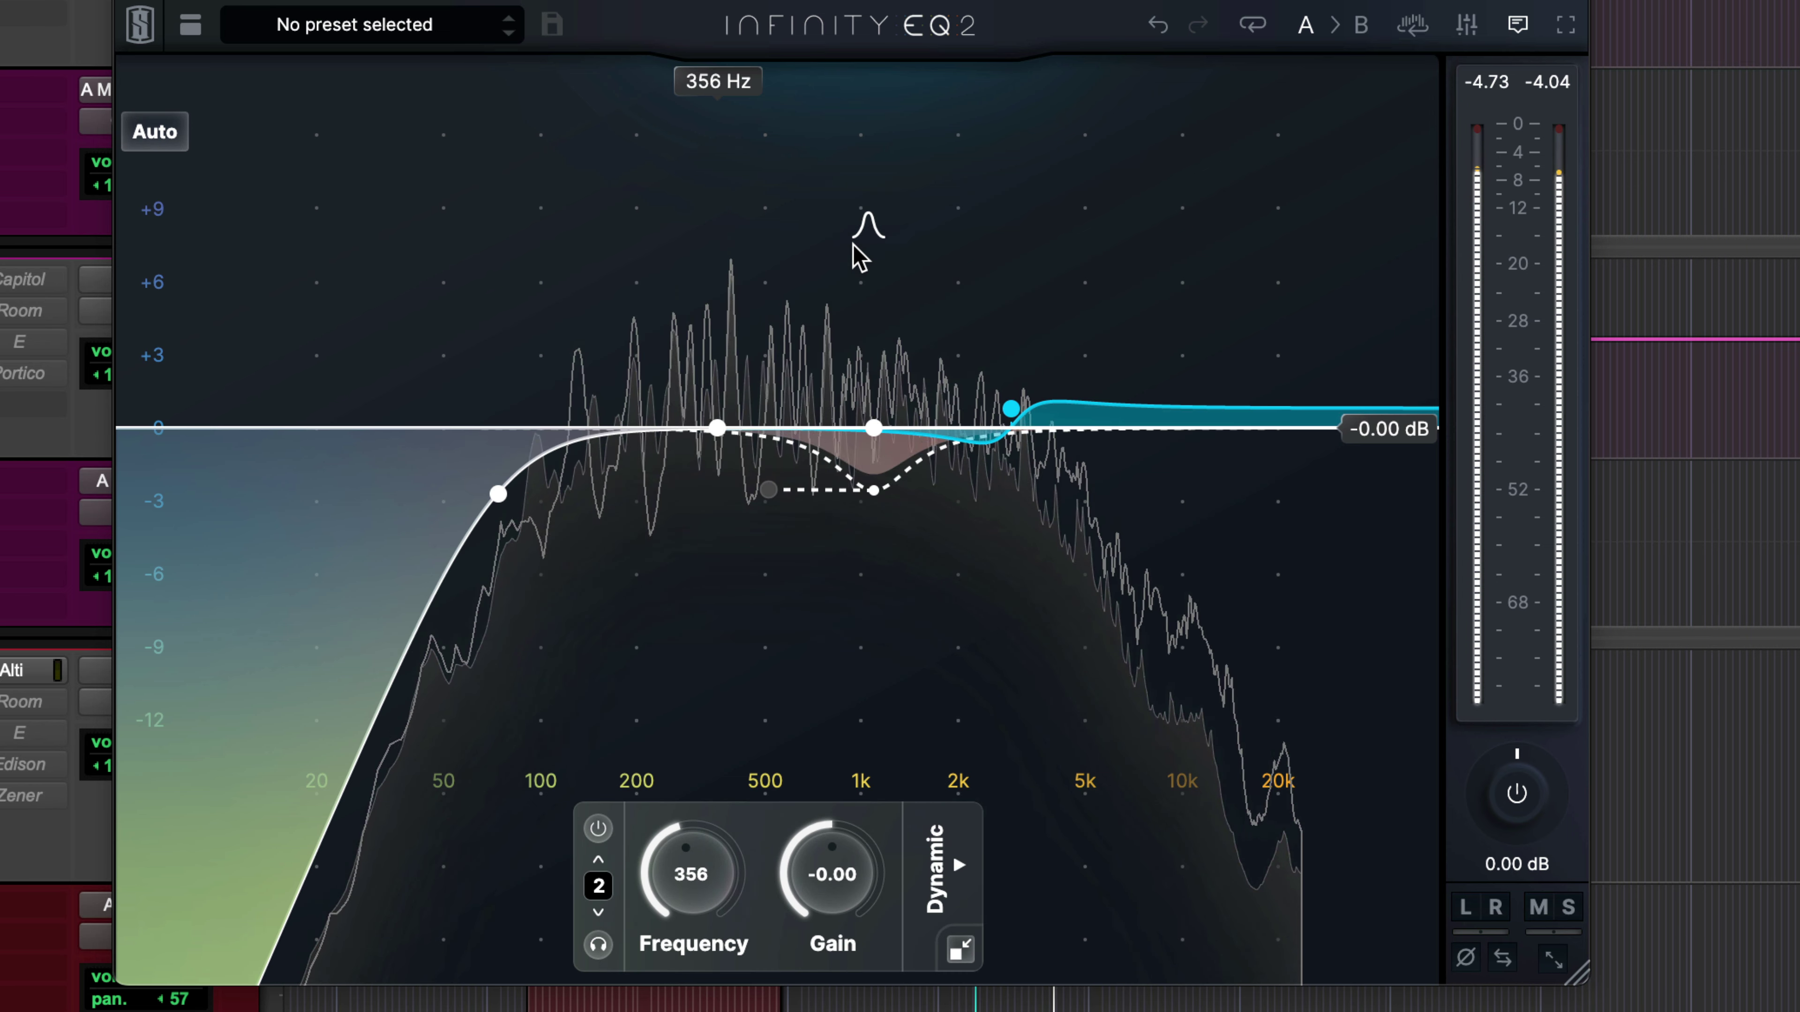
Switch the display range to 12 dB, 24 dB and back to Auto
left_click(155, 131)
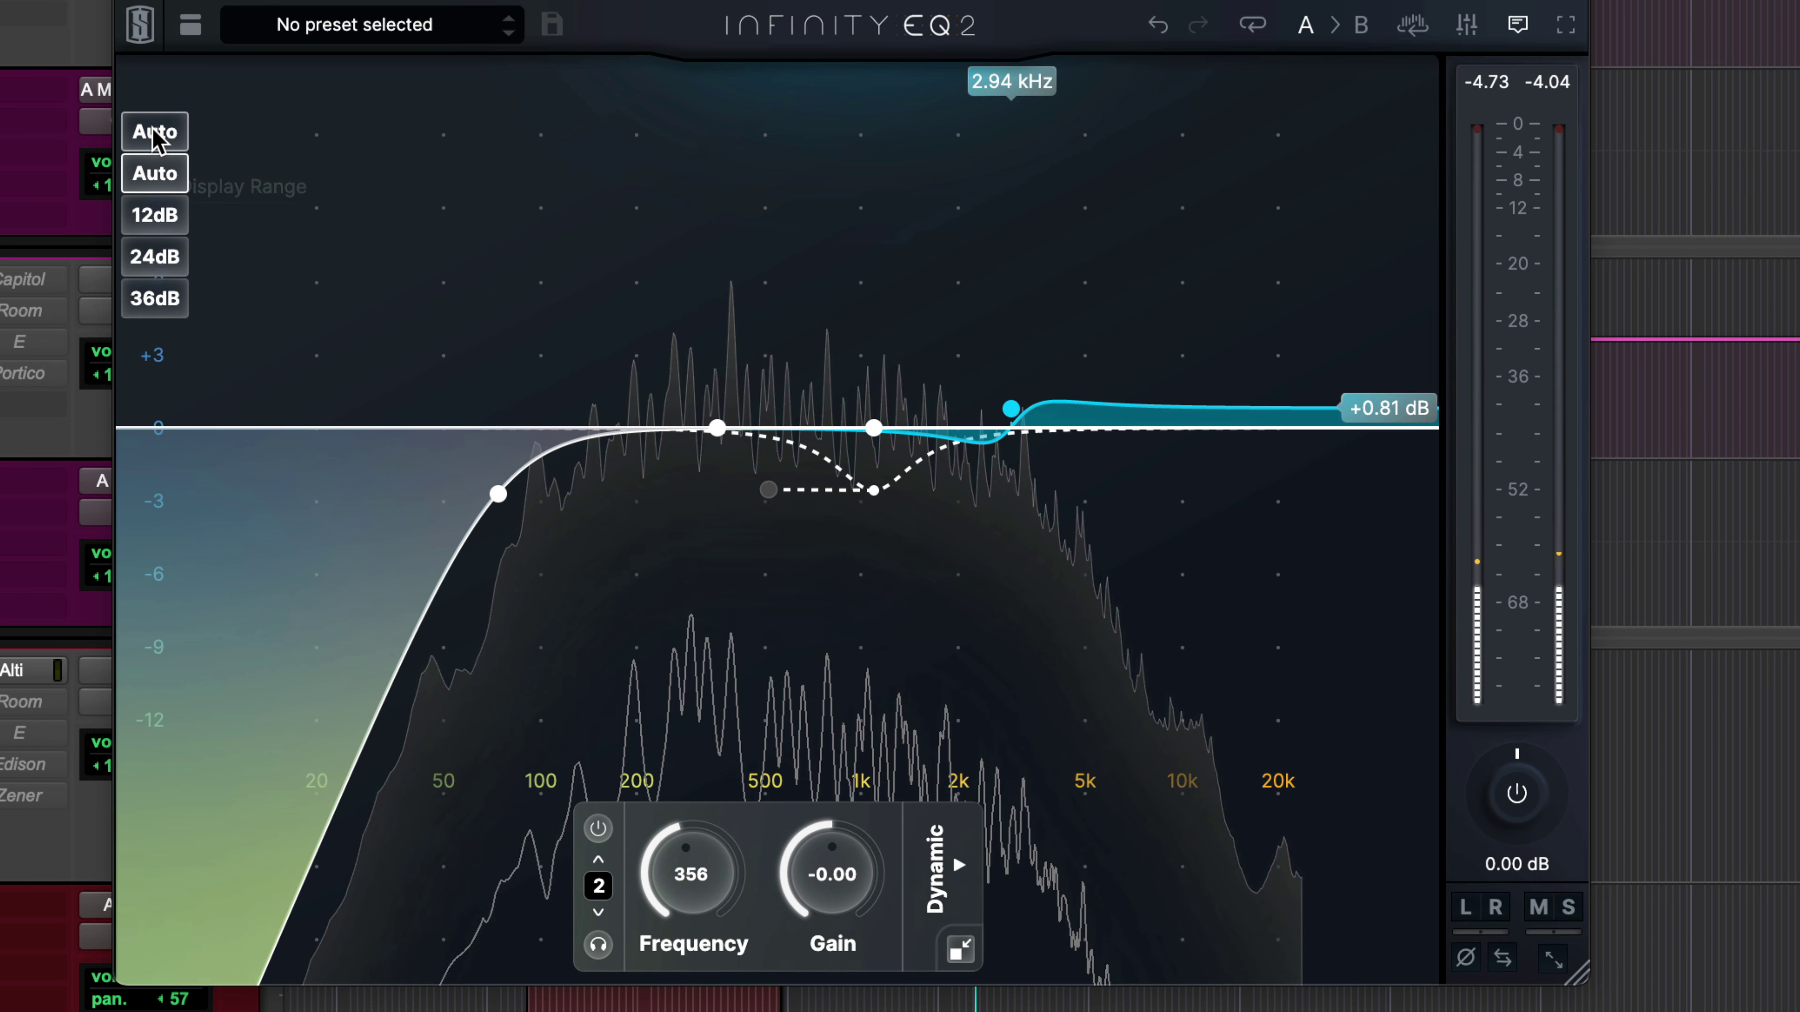
left_click(154, 215)
left_click(159, 133)
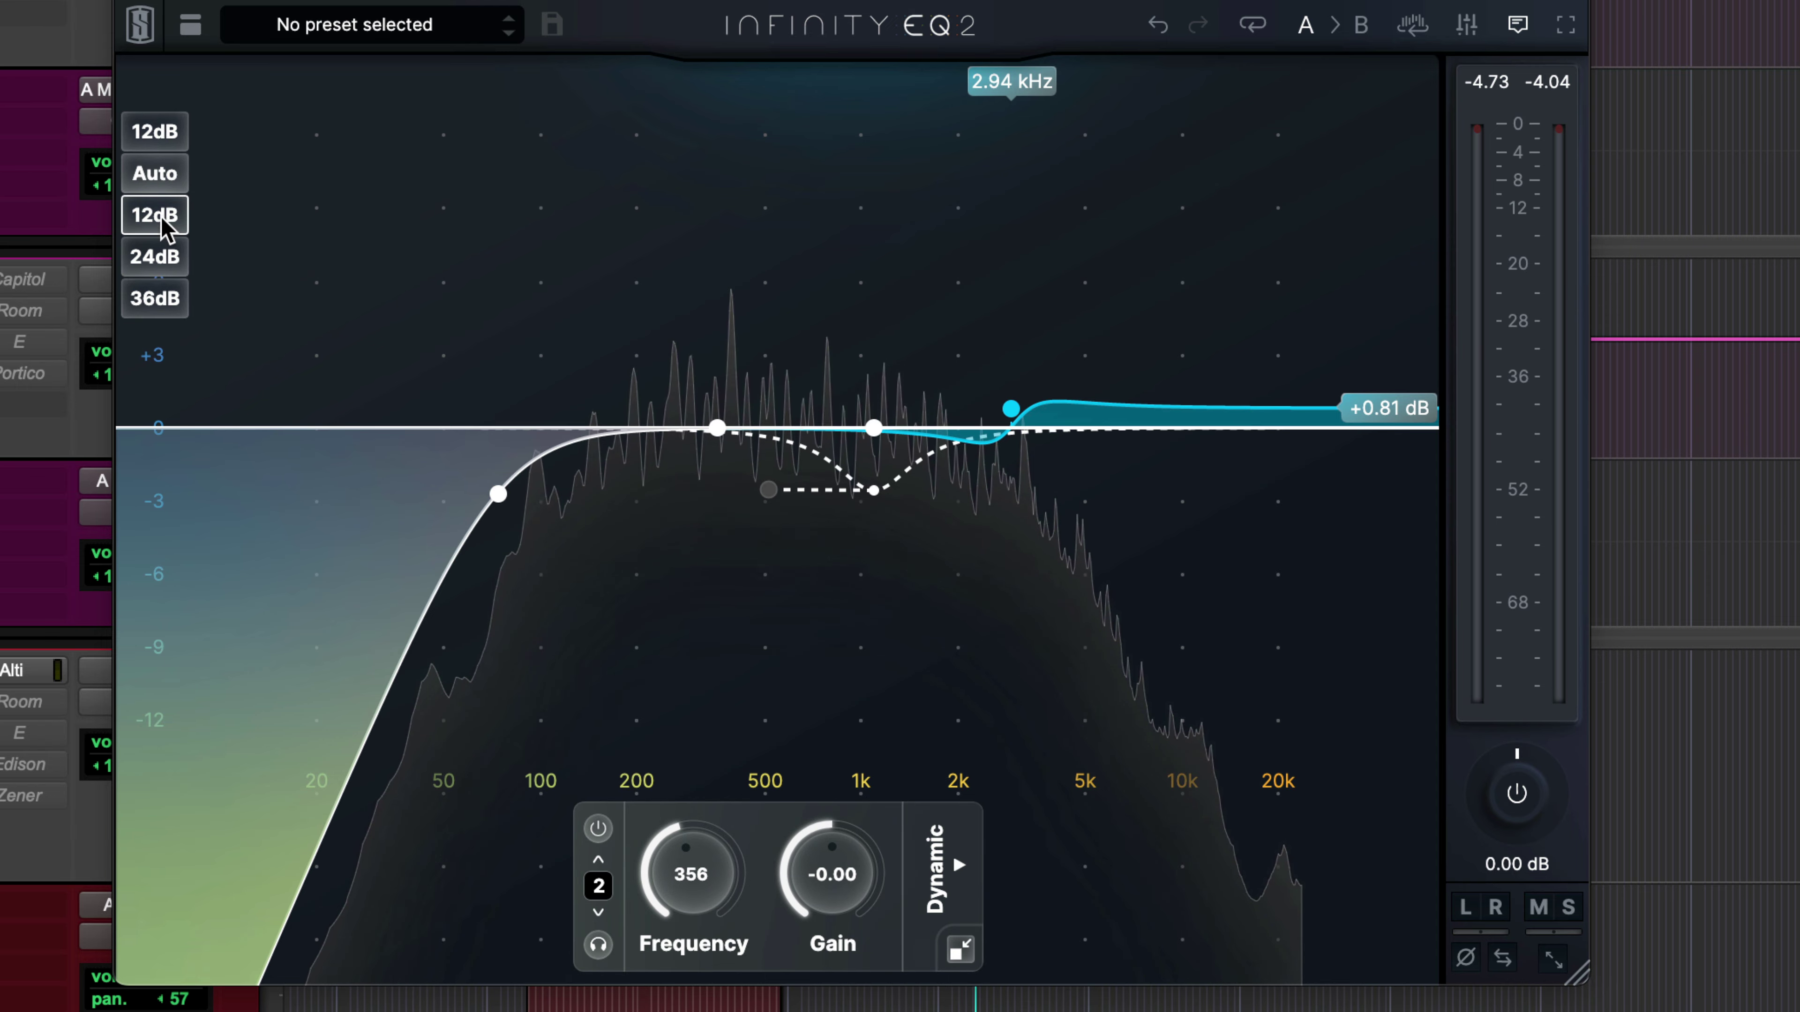
left_click(165, 257)
left_click(158, 132)
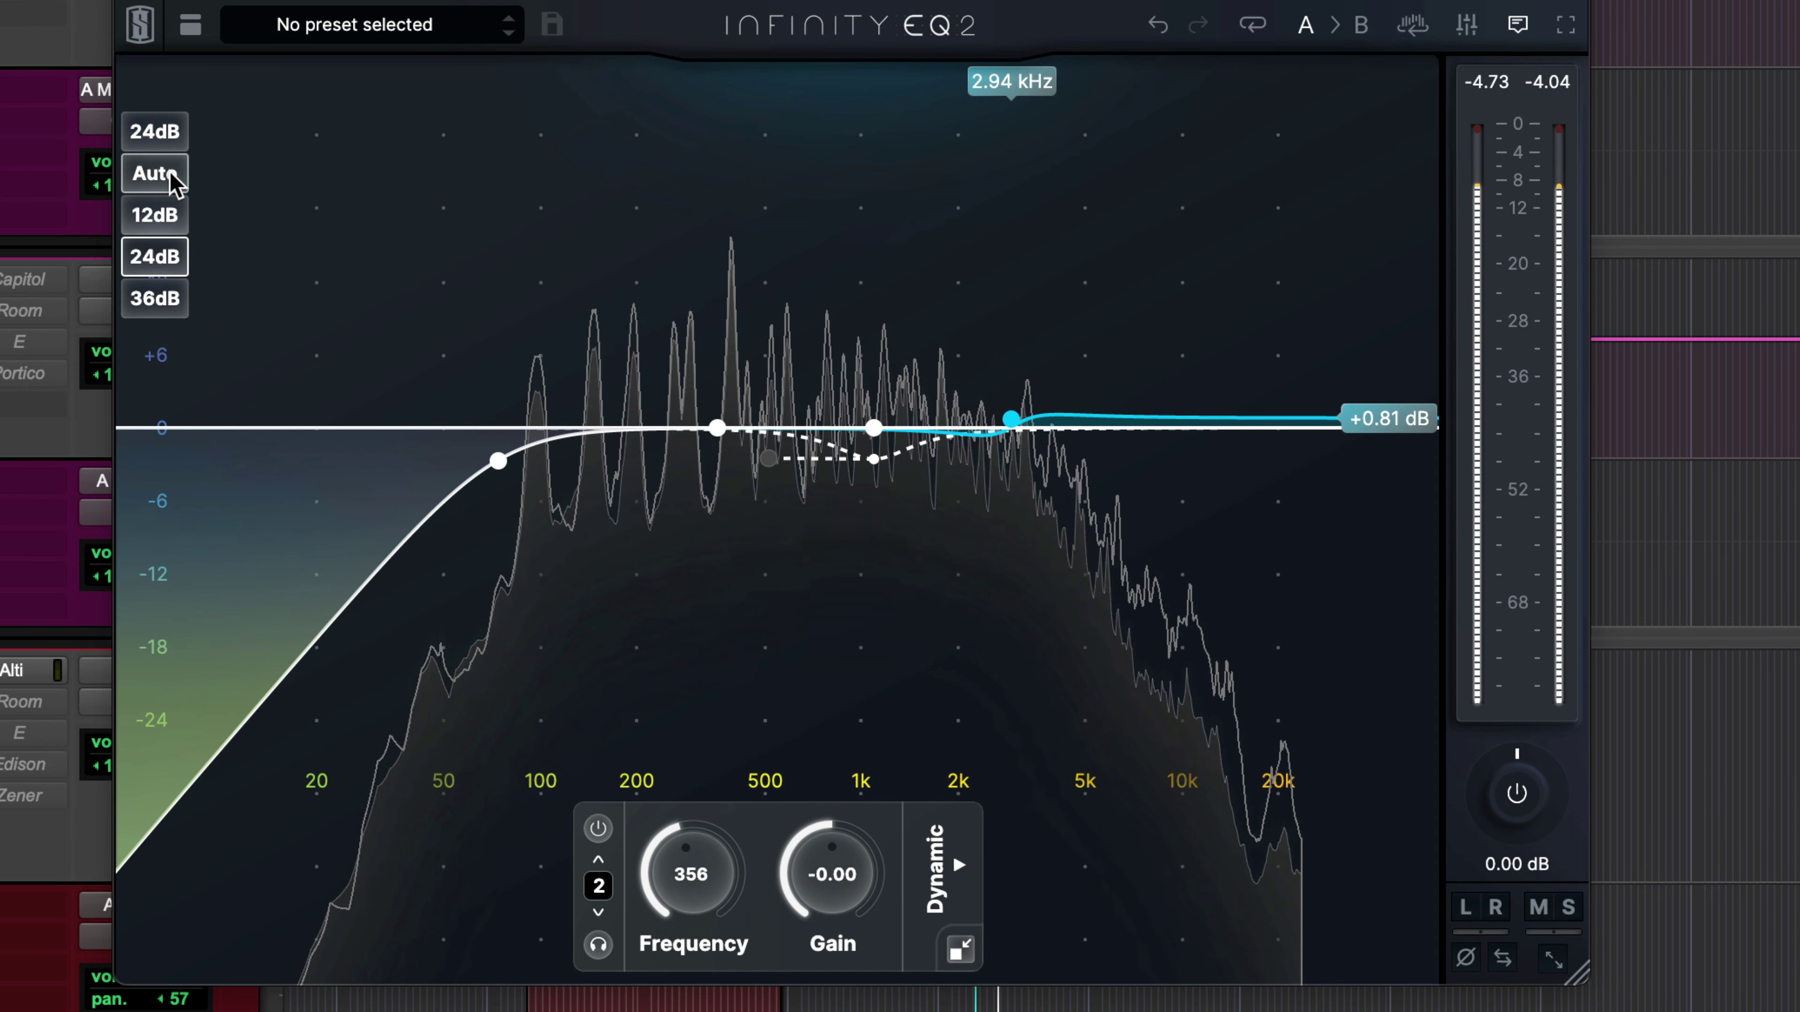
left_click(155, 174)
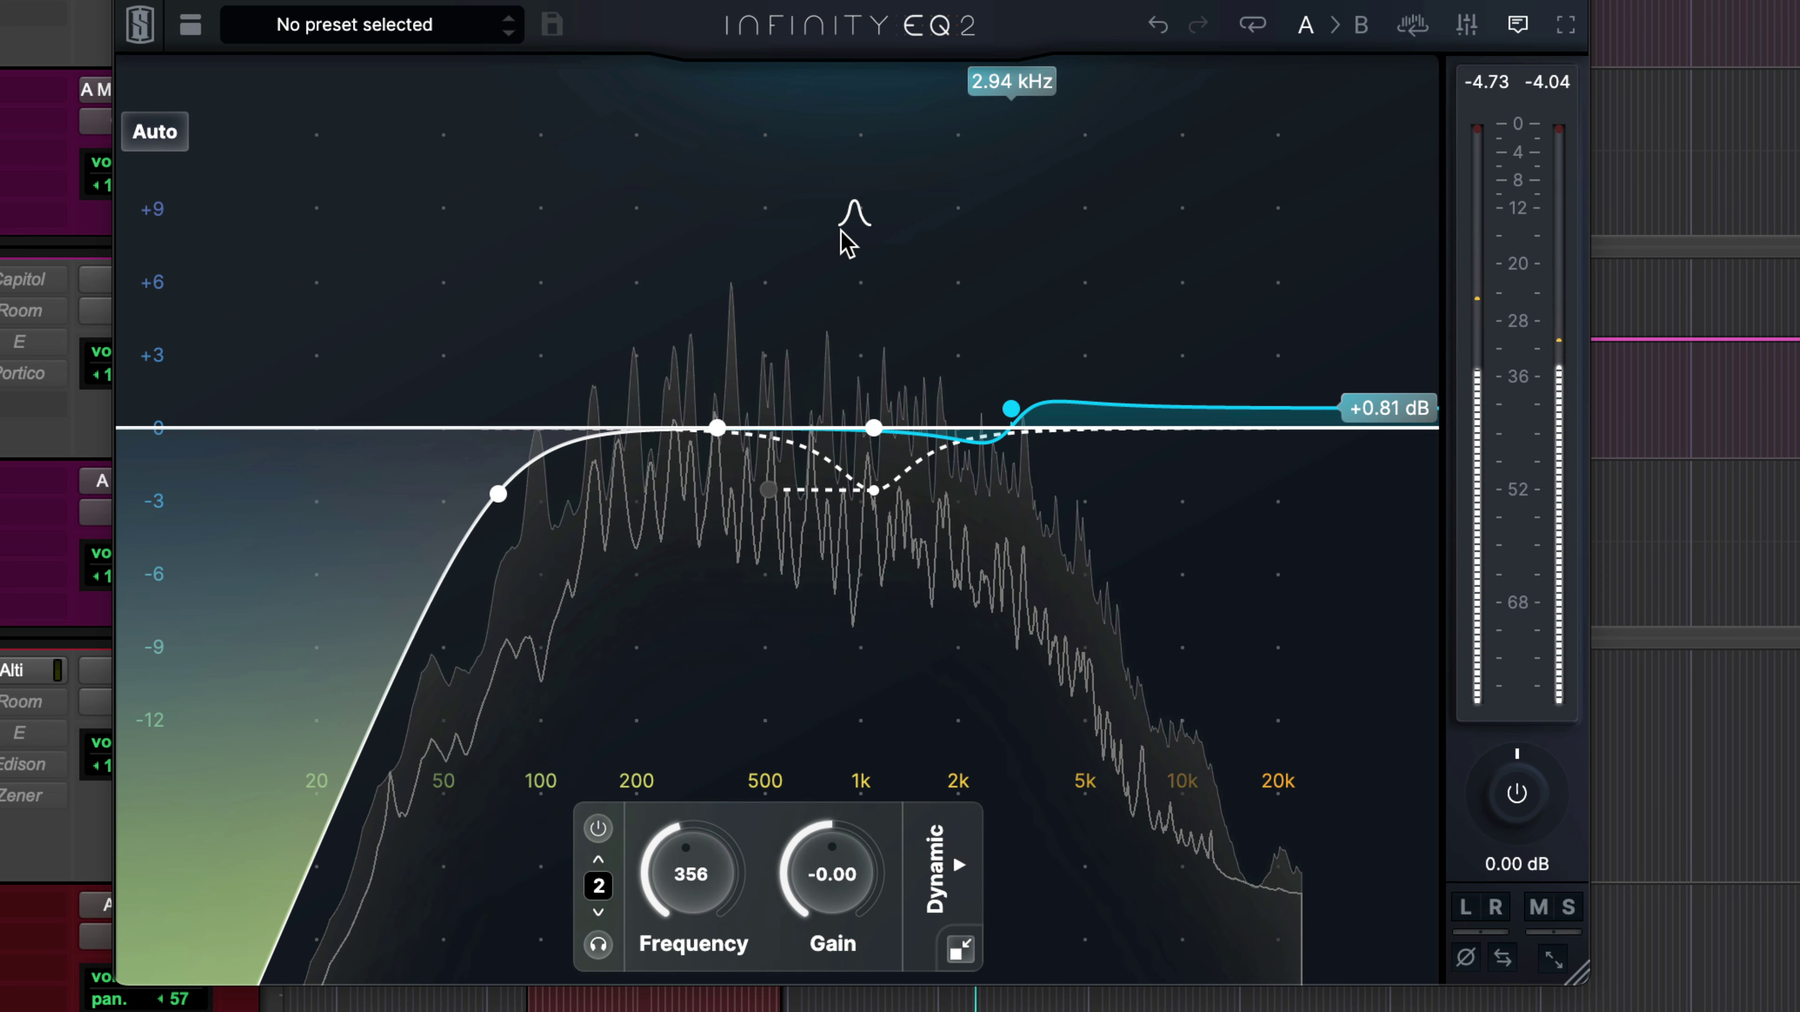
Soften the resonant dip of the 2.94 kHz high shelf by adjusting its slope and Q controls
mouse_move(1004, 415)
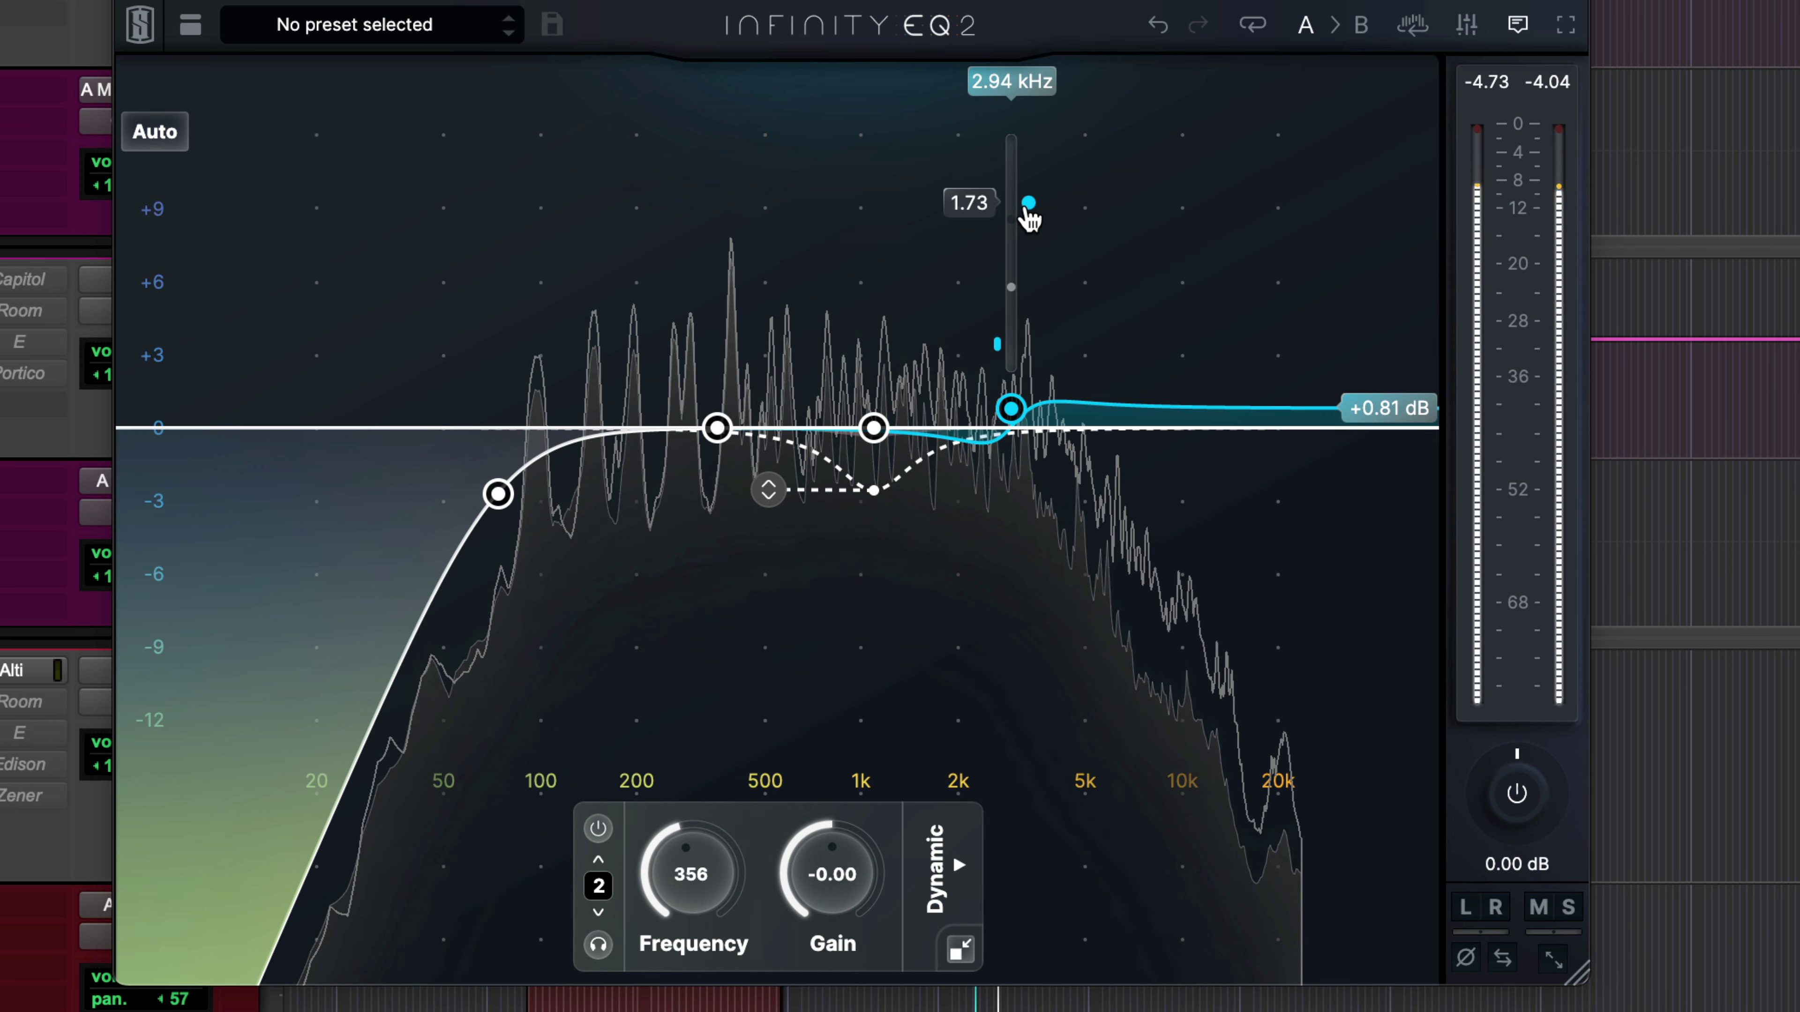
left_click_drag(1028, 213, 998, 279)
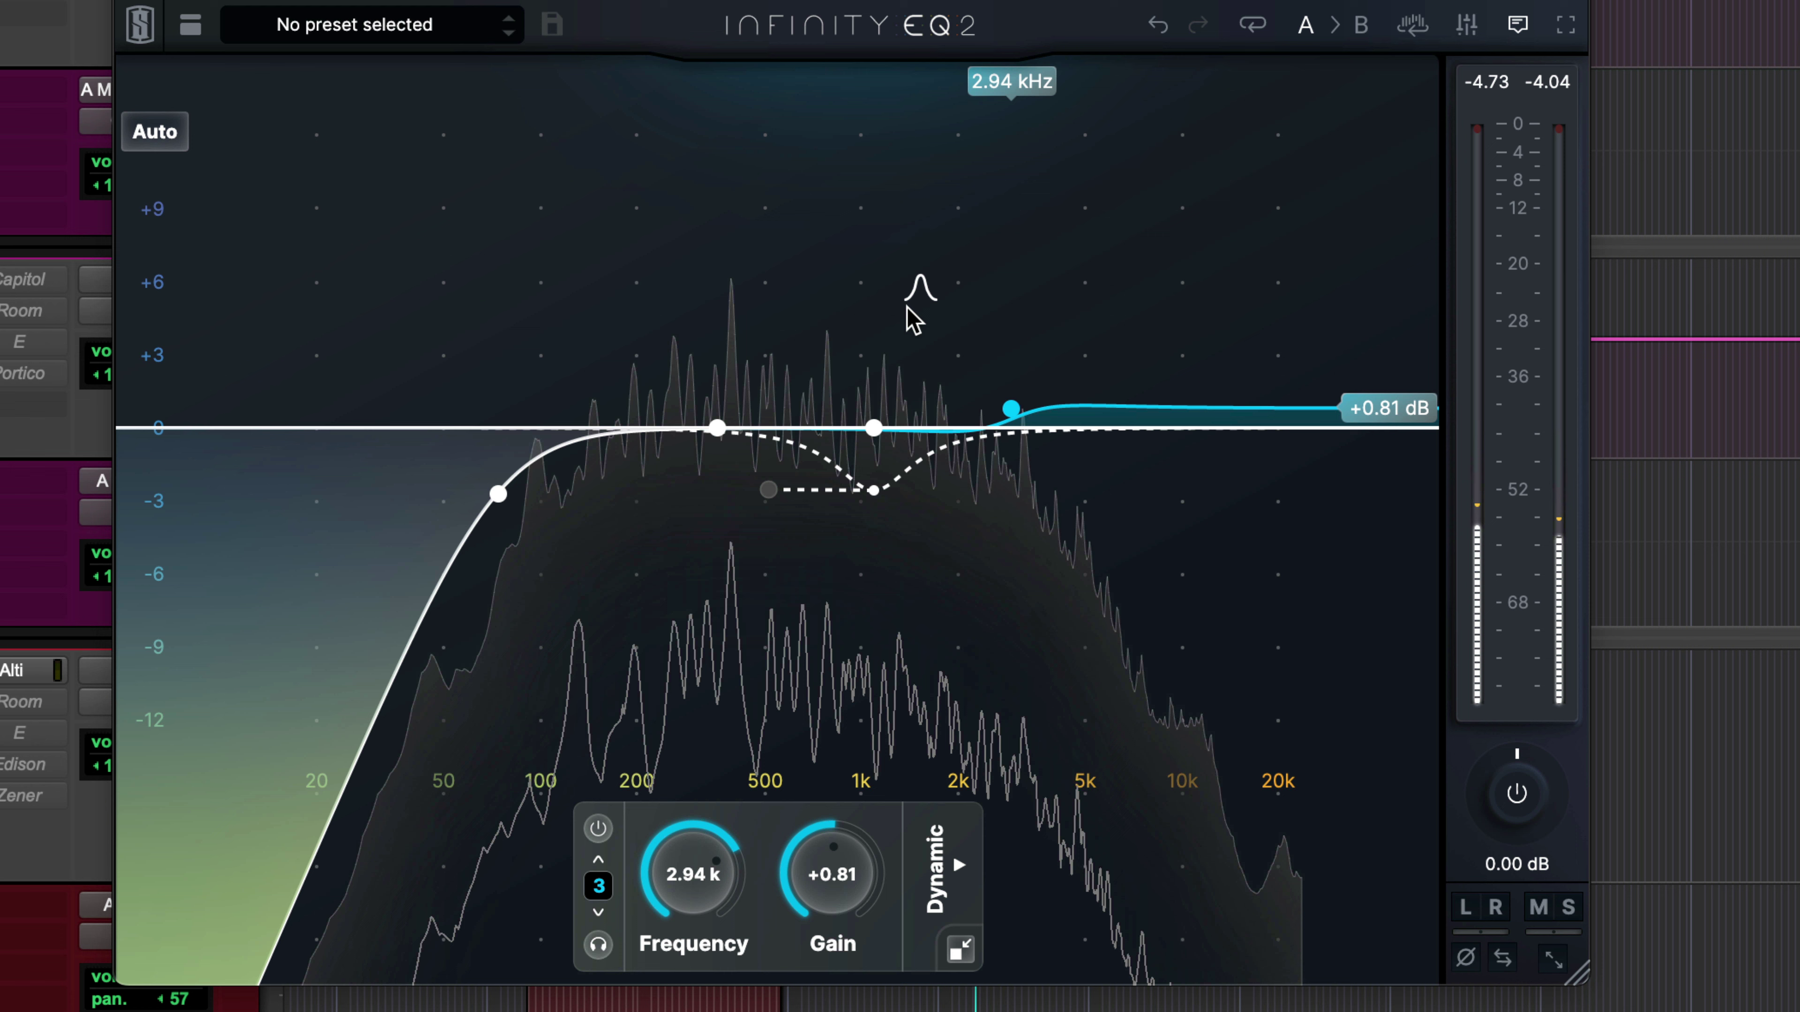
Lock and unlock the 356 Hz band and resume playback
mouse_move(715, 468)
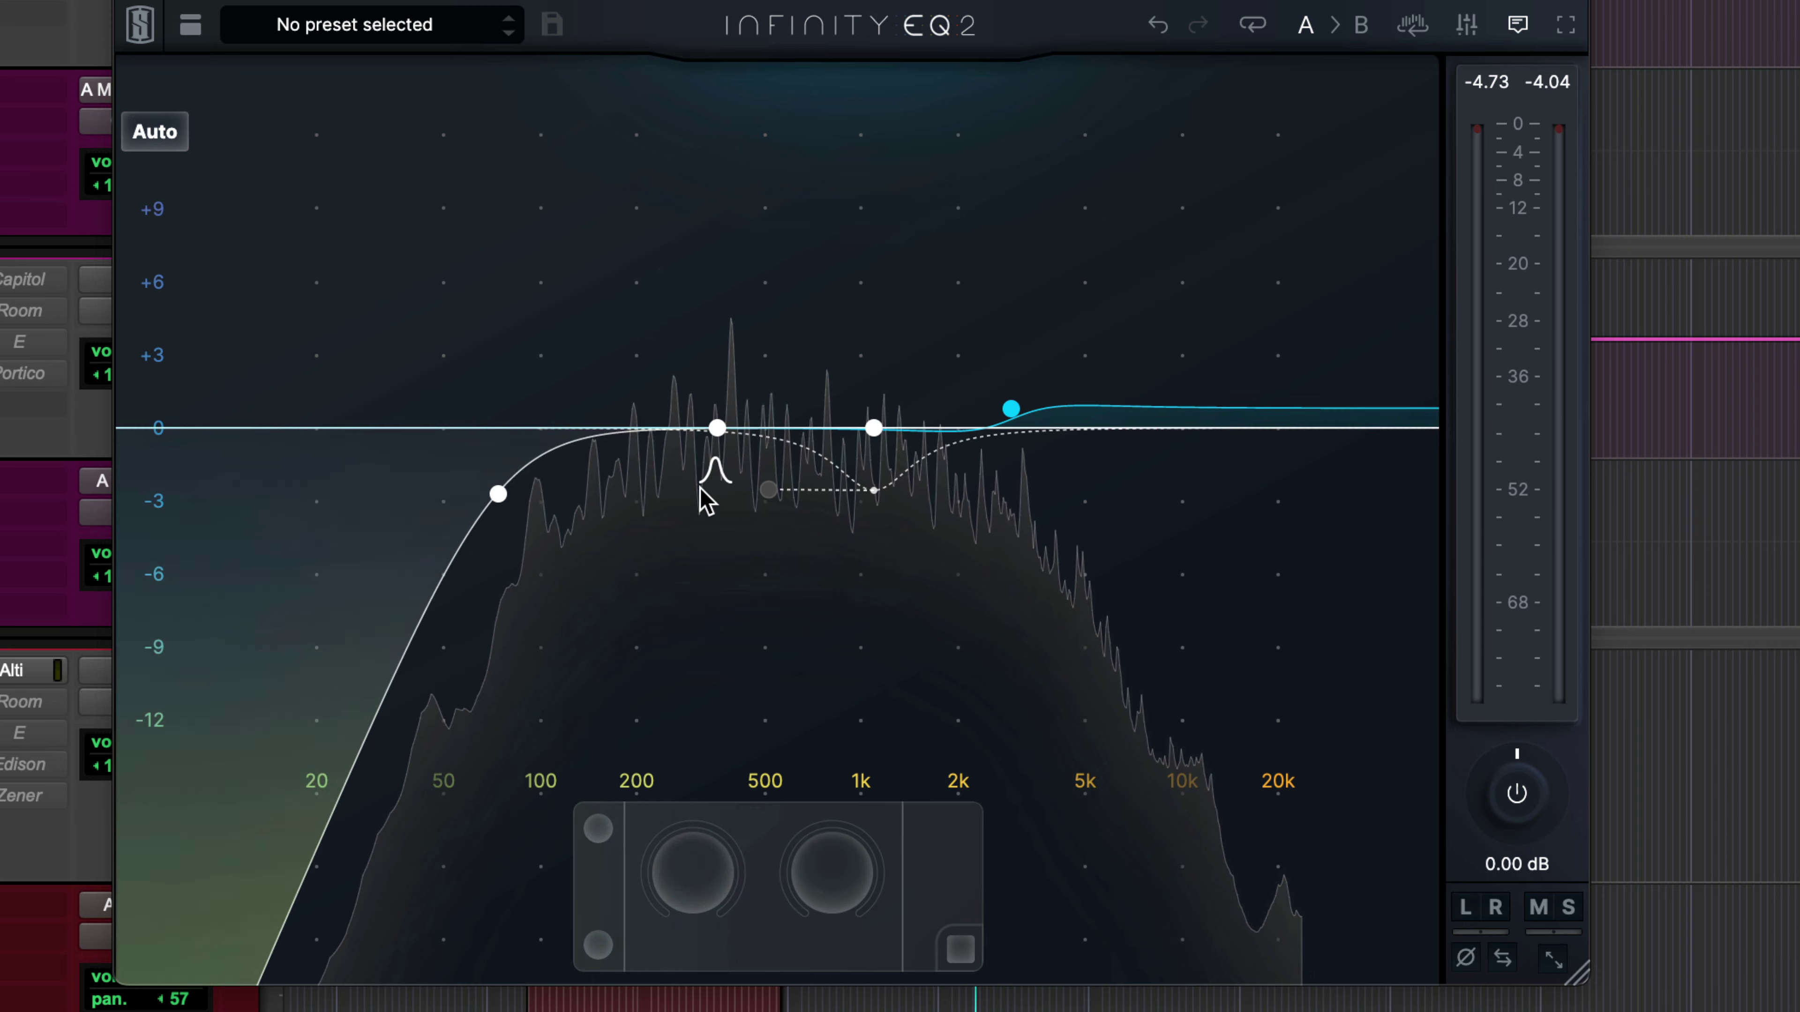
left_click(717, 427)
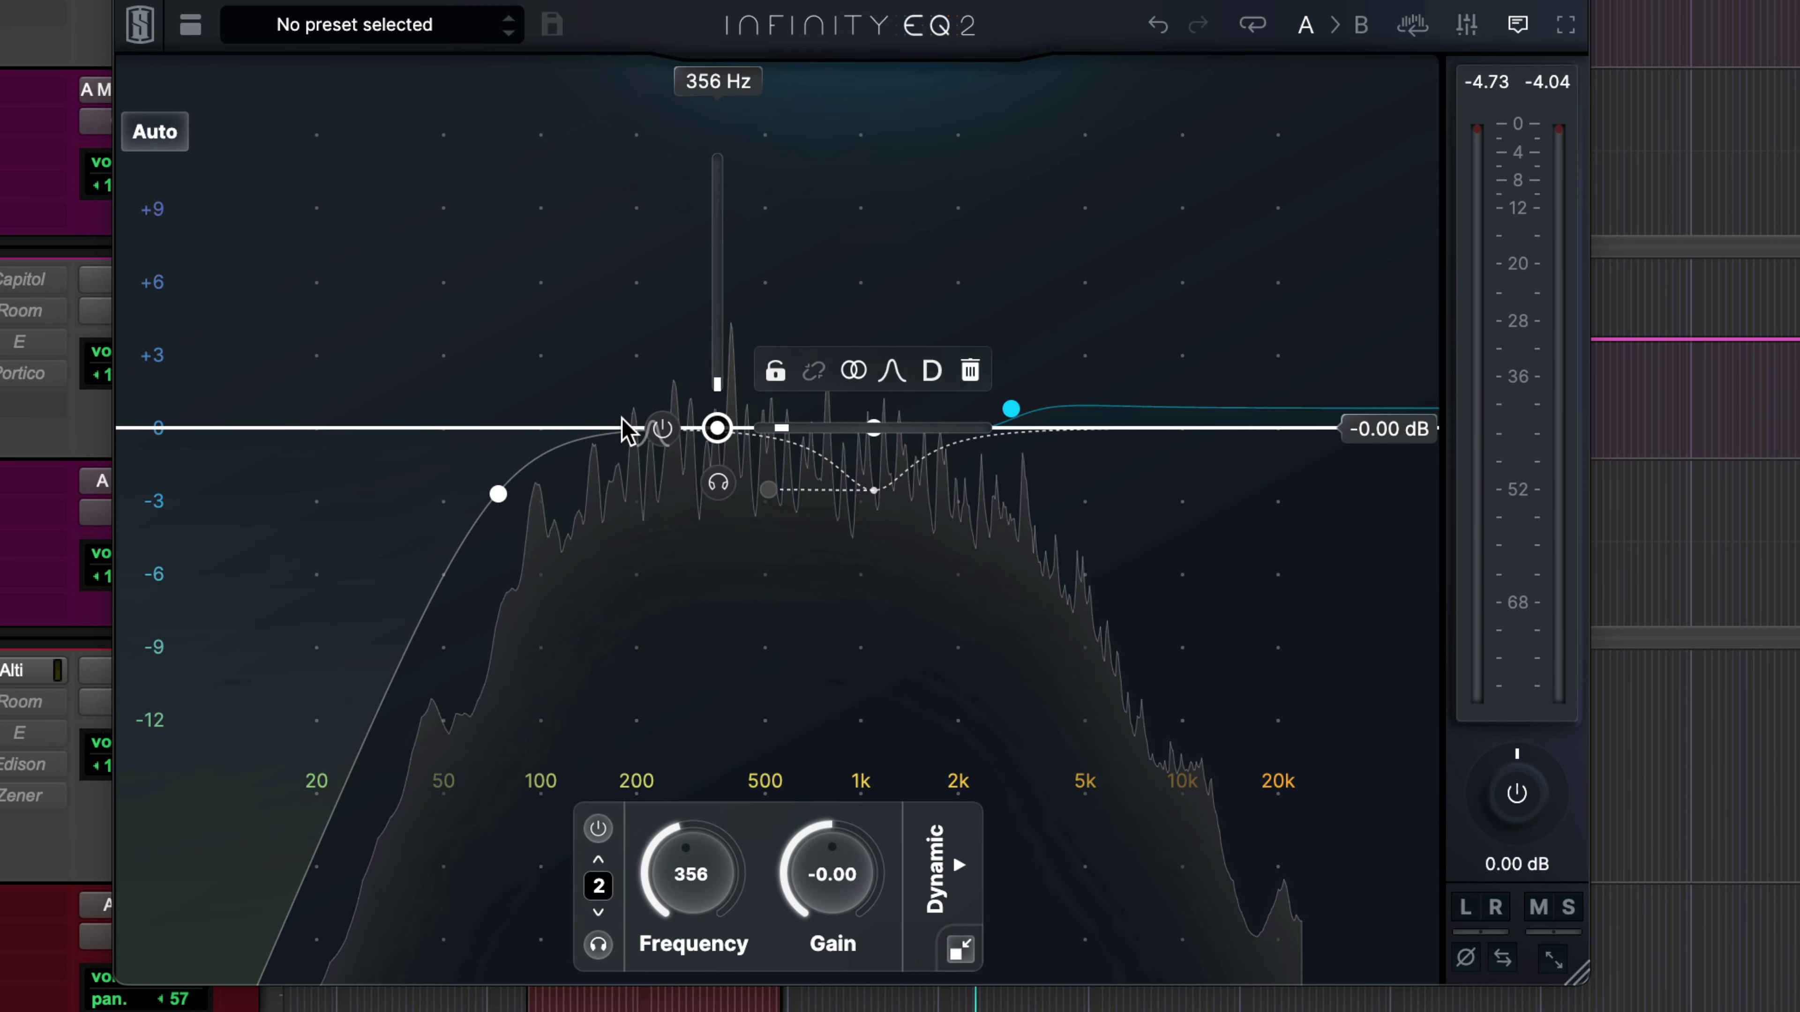
key("space")
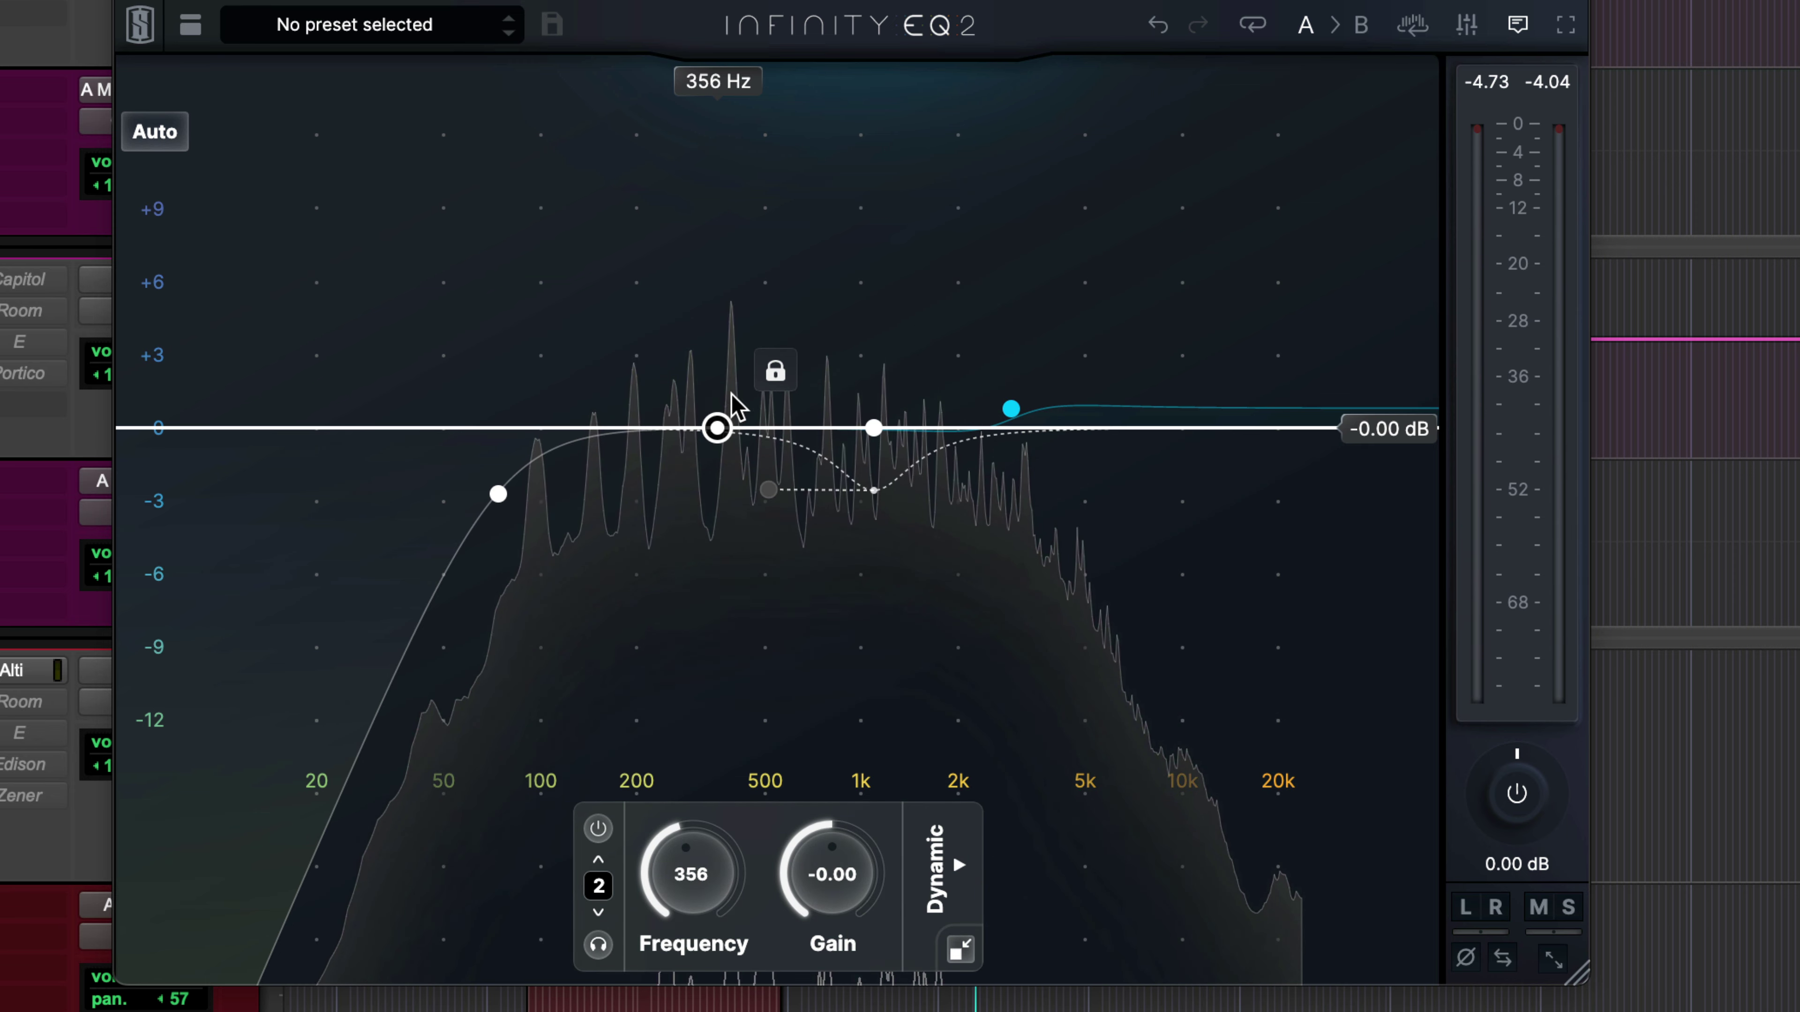
mouse_move(739, 436)
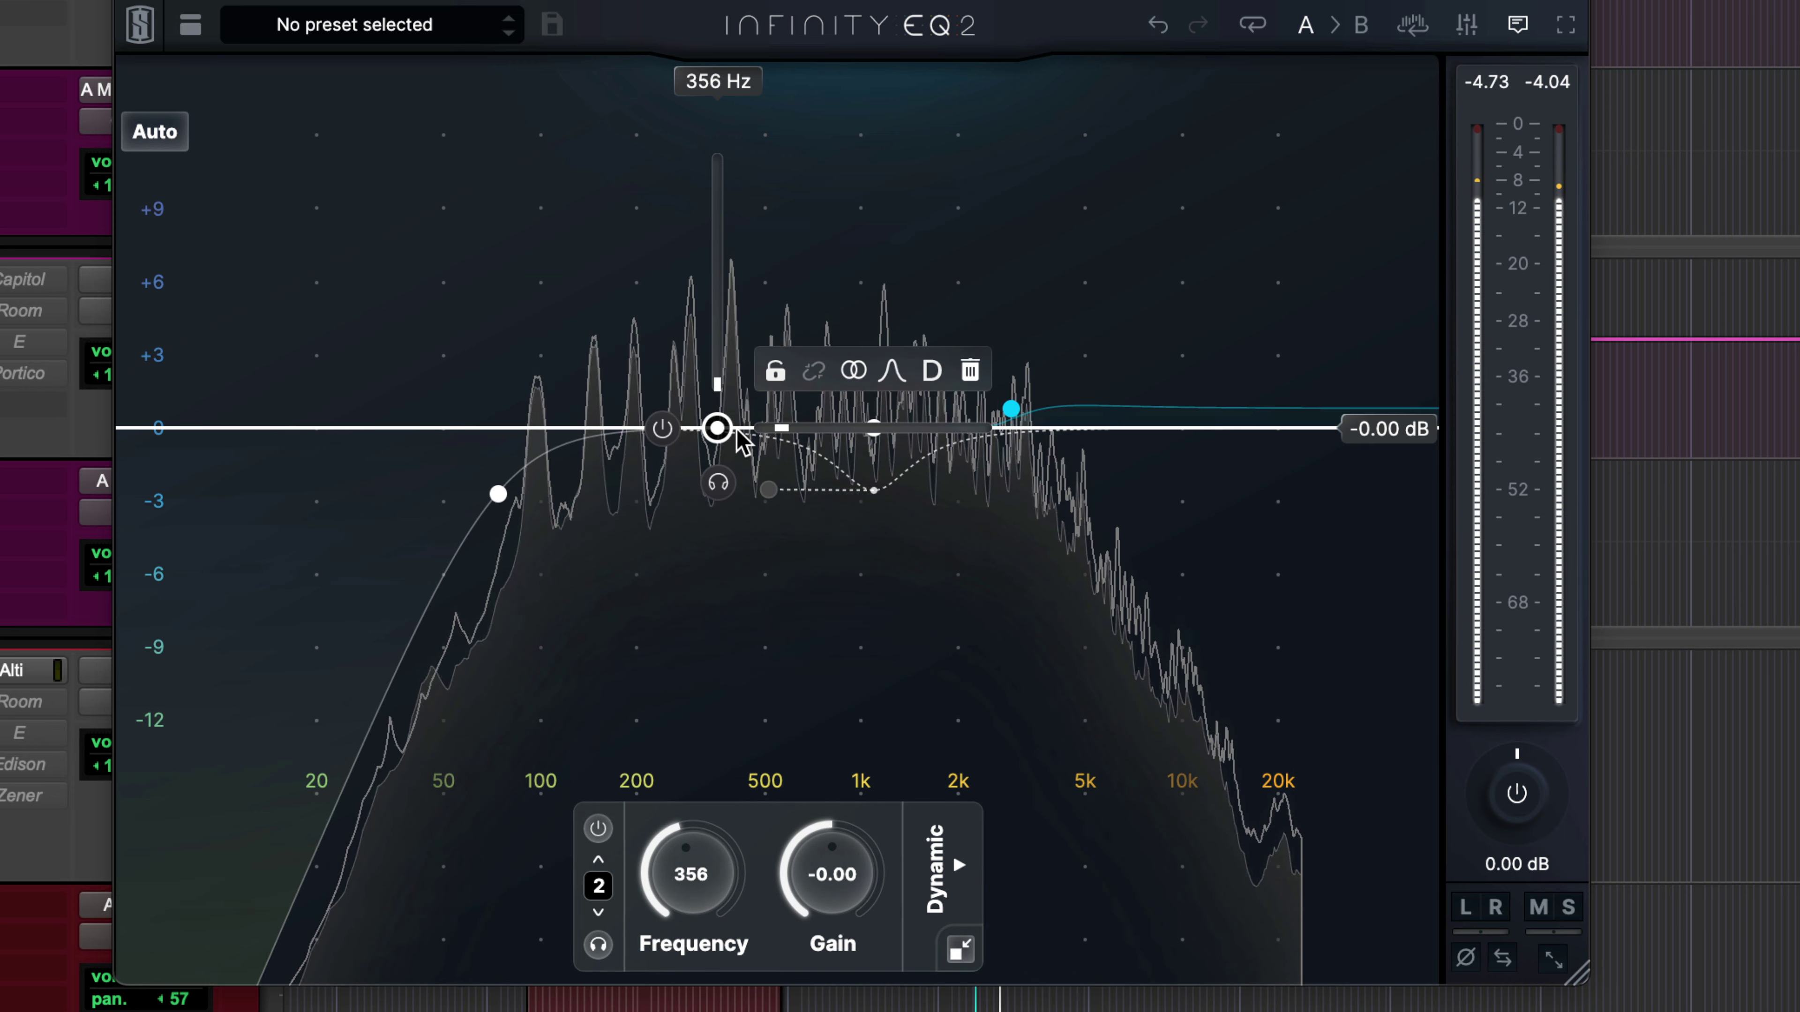
Take the PNO track out of solo and restart playback to hear the piano within the mix
mouse_move(897, 422)
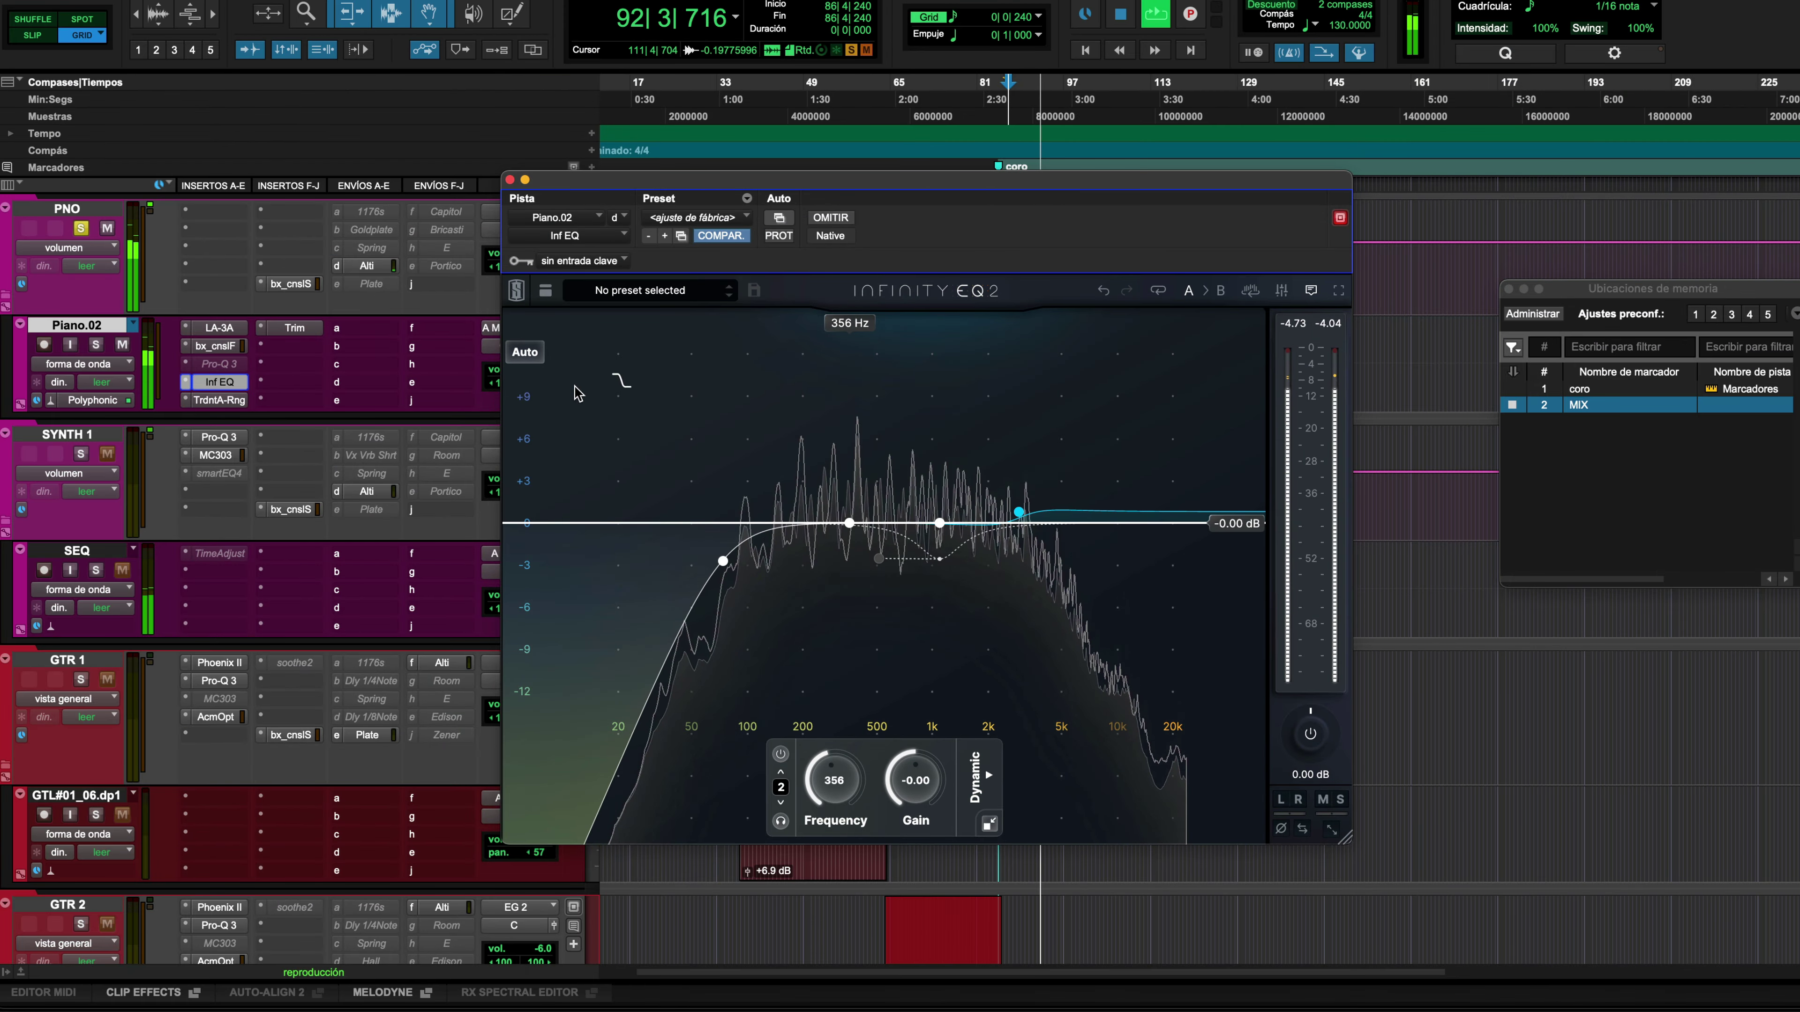
key("space")
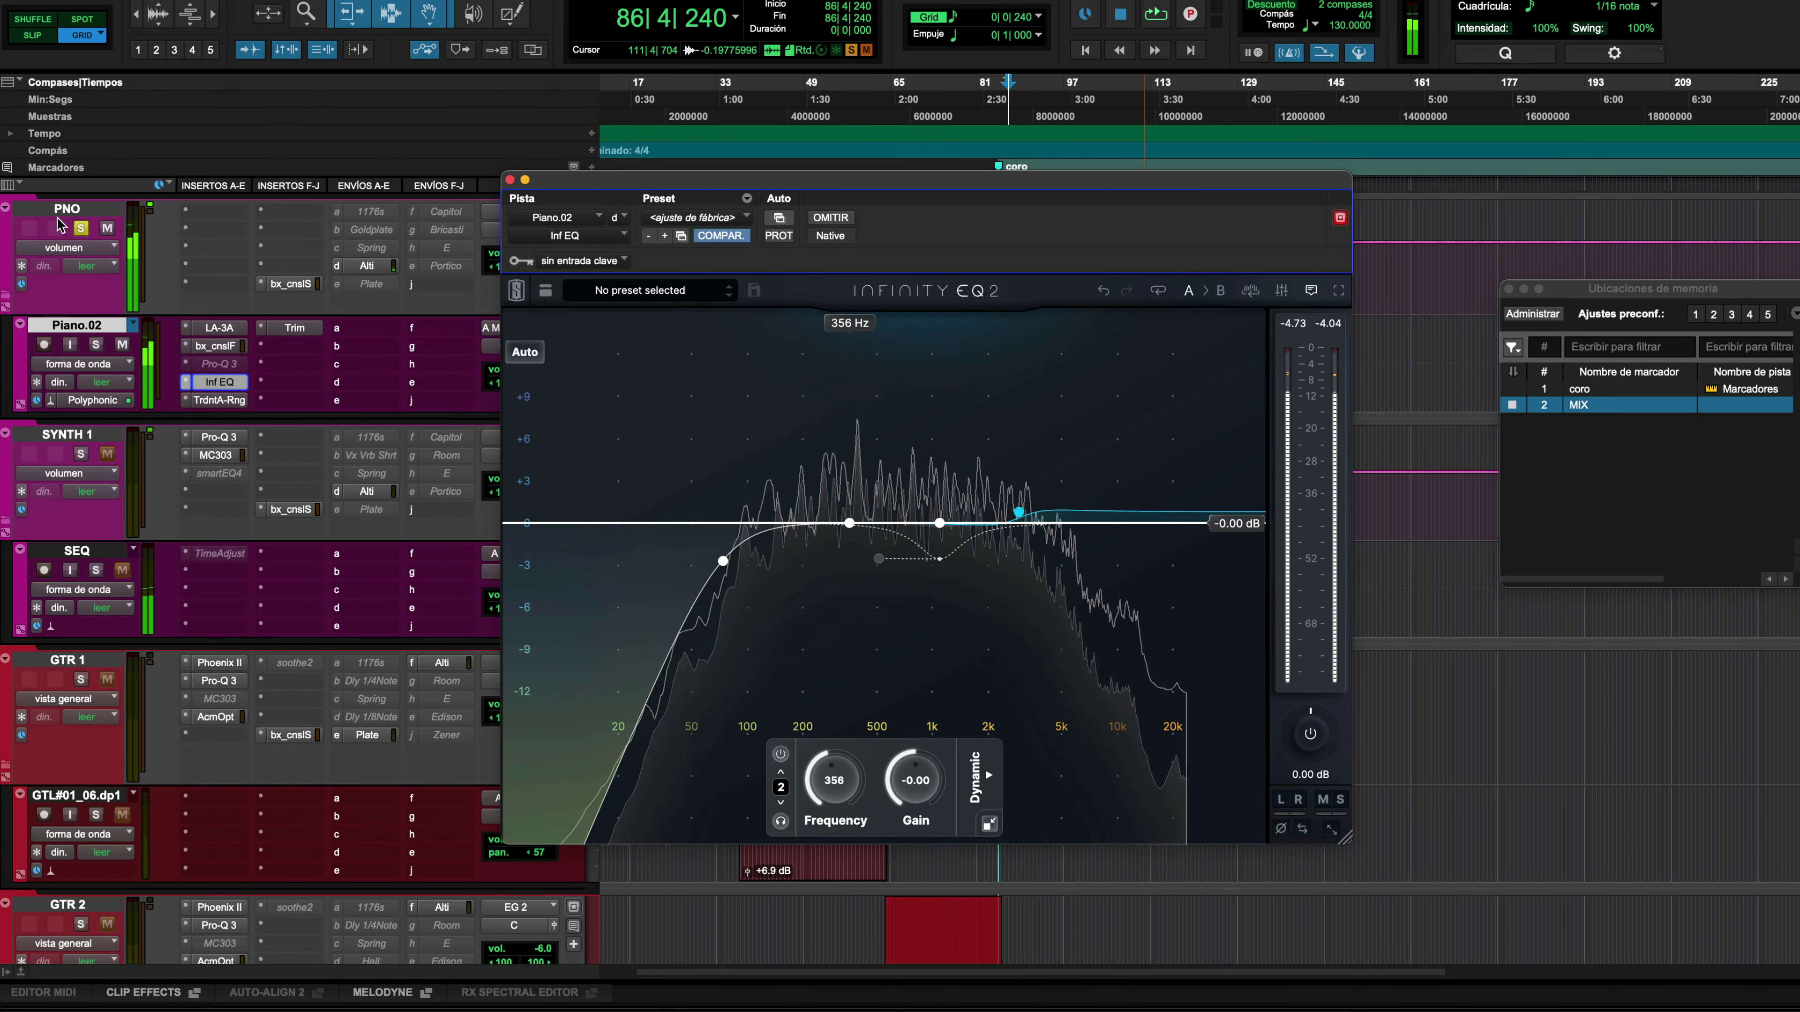
key("space")
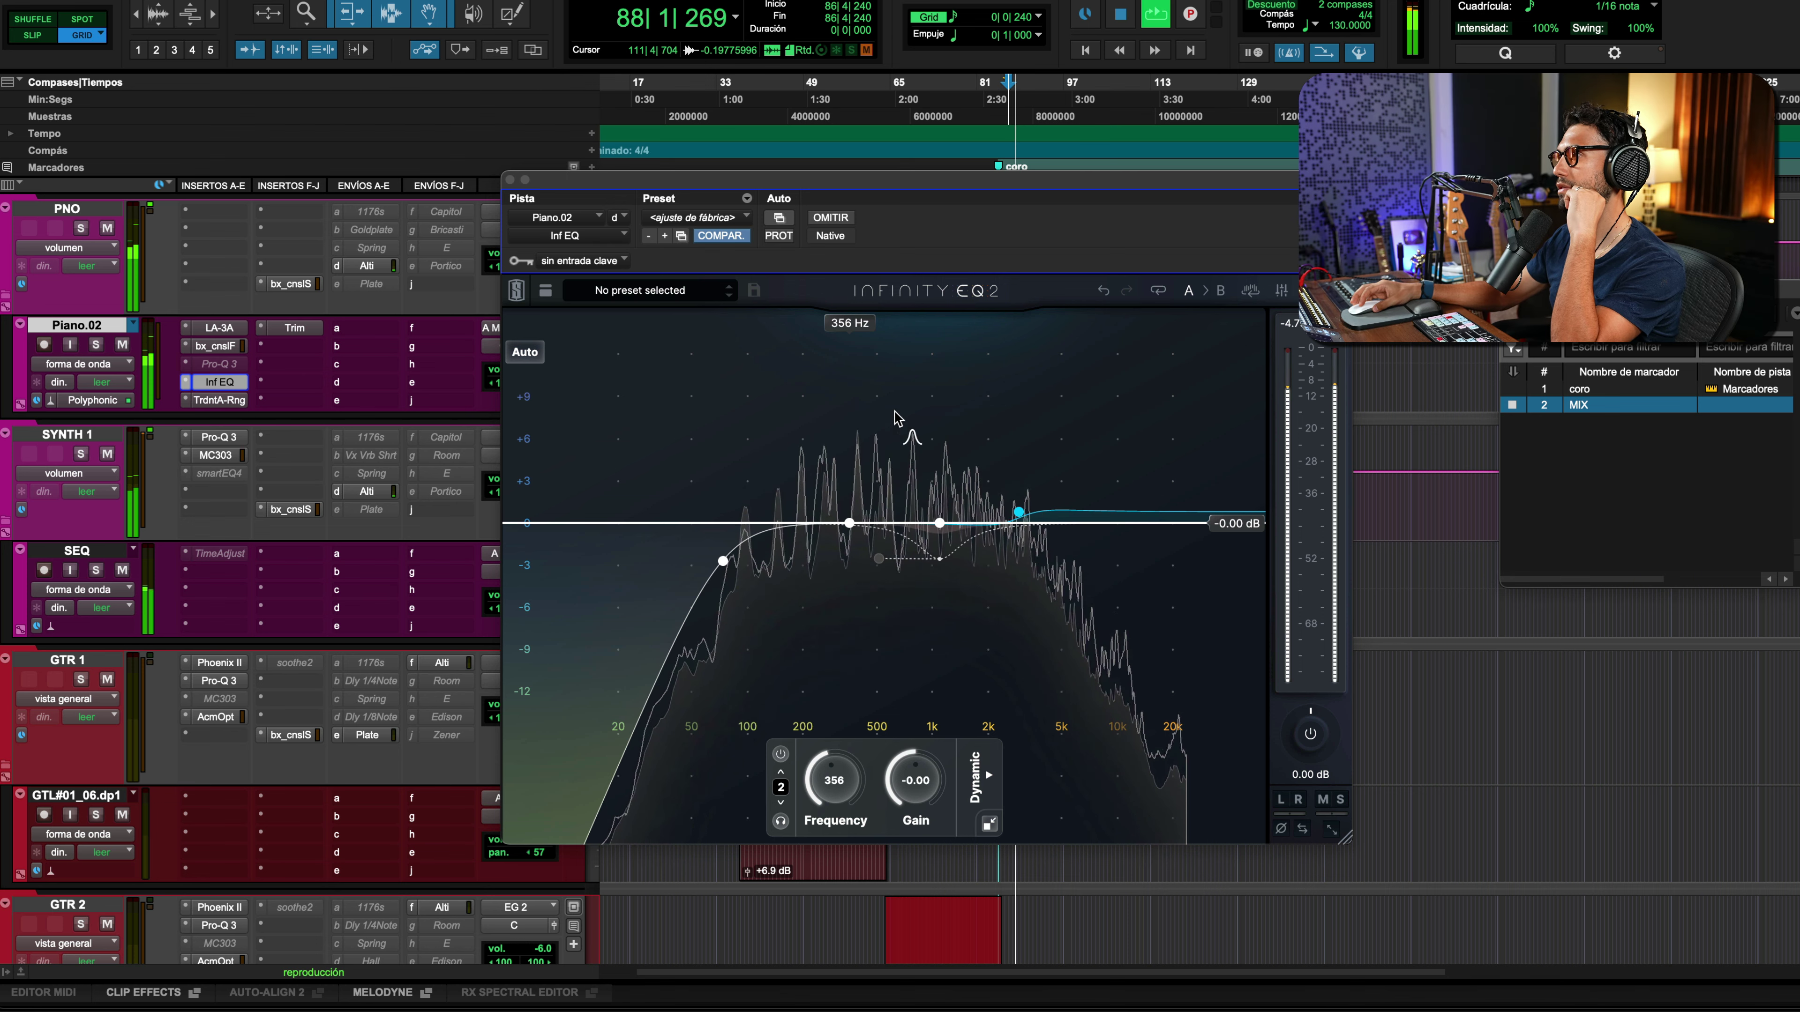
Bypass the equalizer on Piano.02 and re-enable it during playback to compare the piano in the mix
left_click(831, 217)
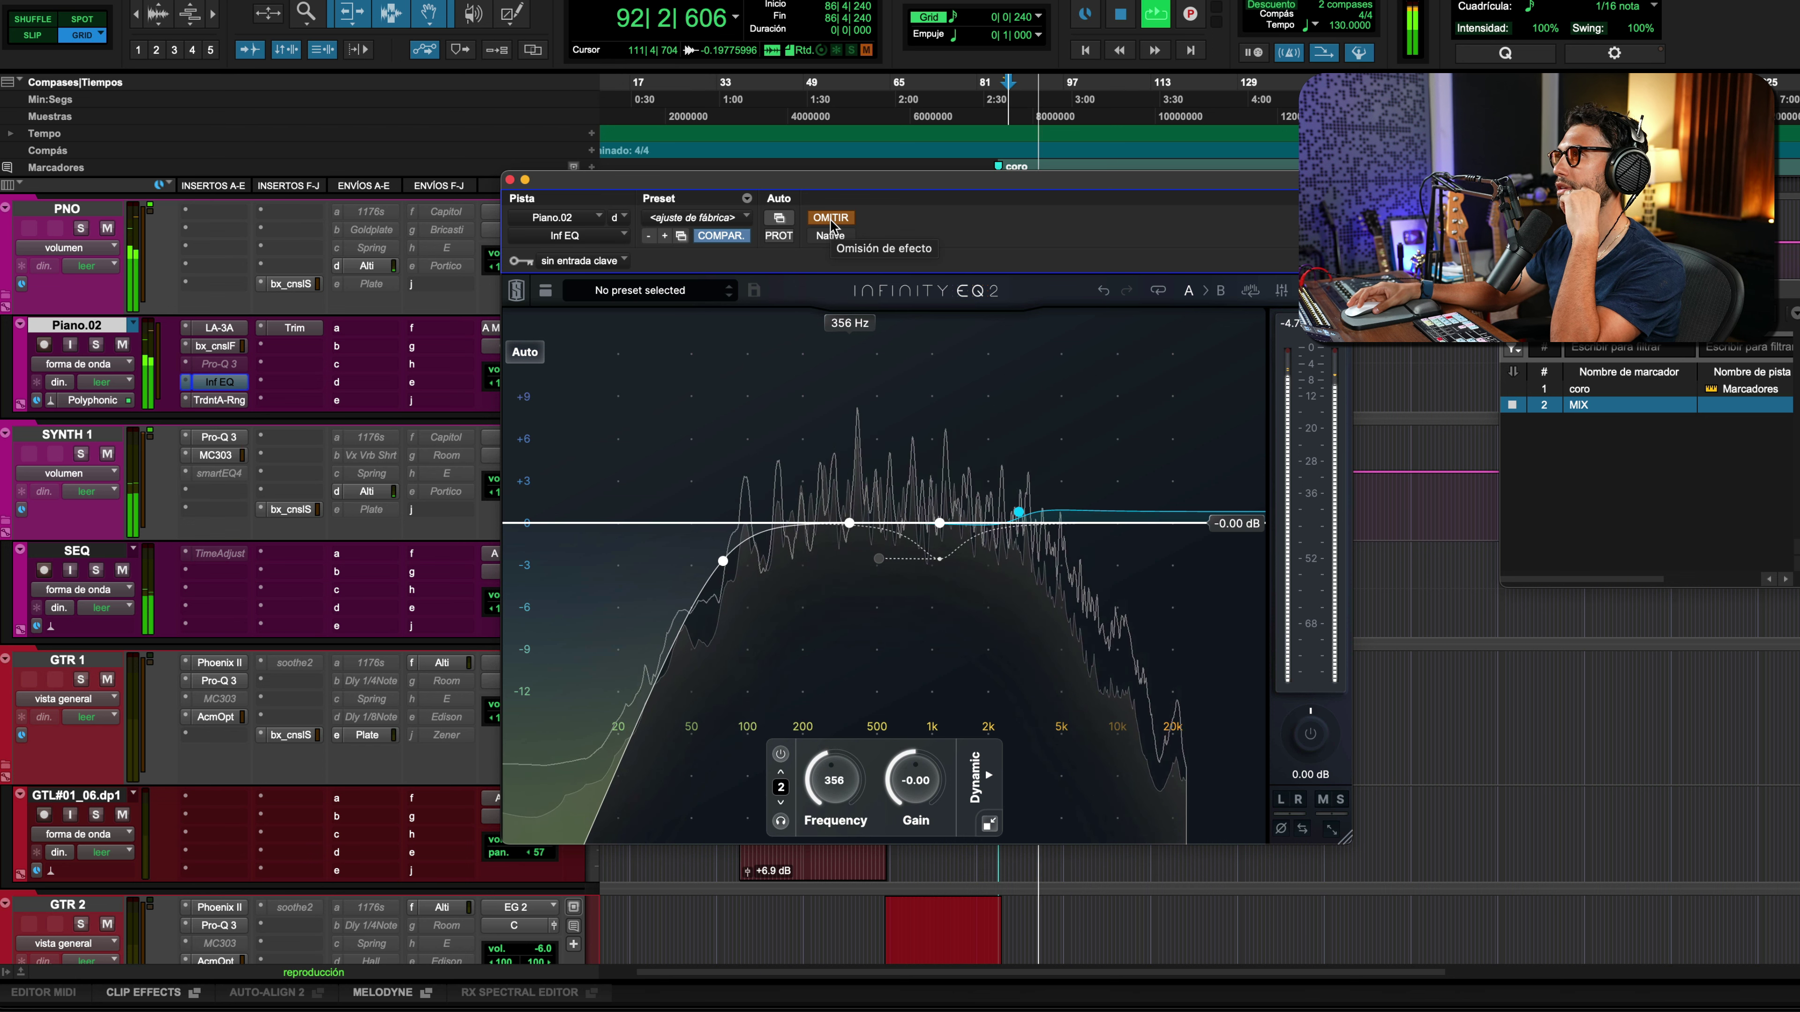
left_click(832, 219)
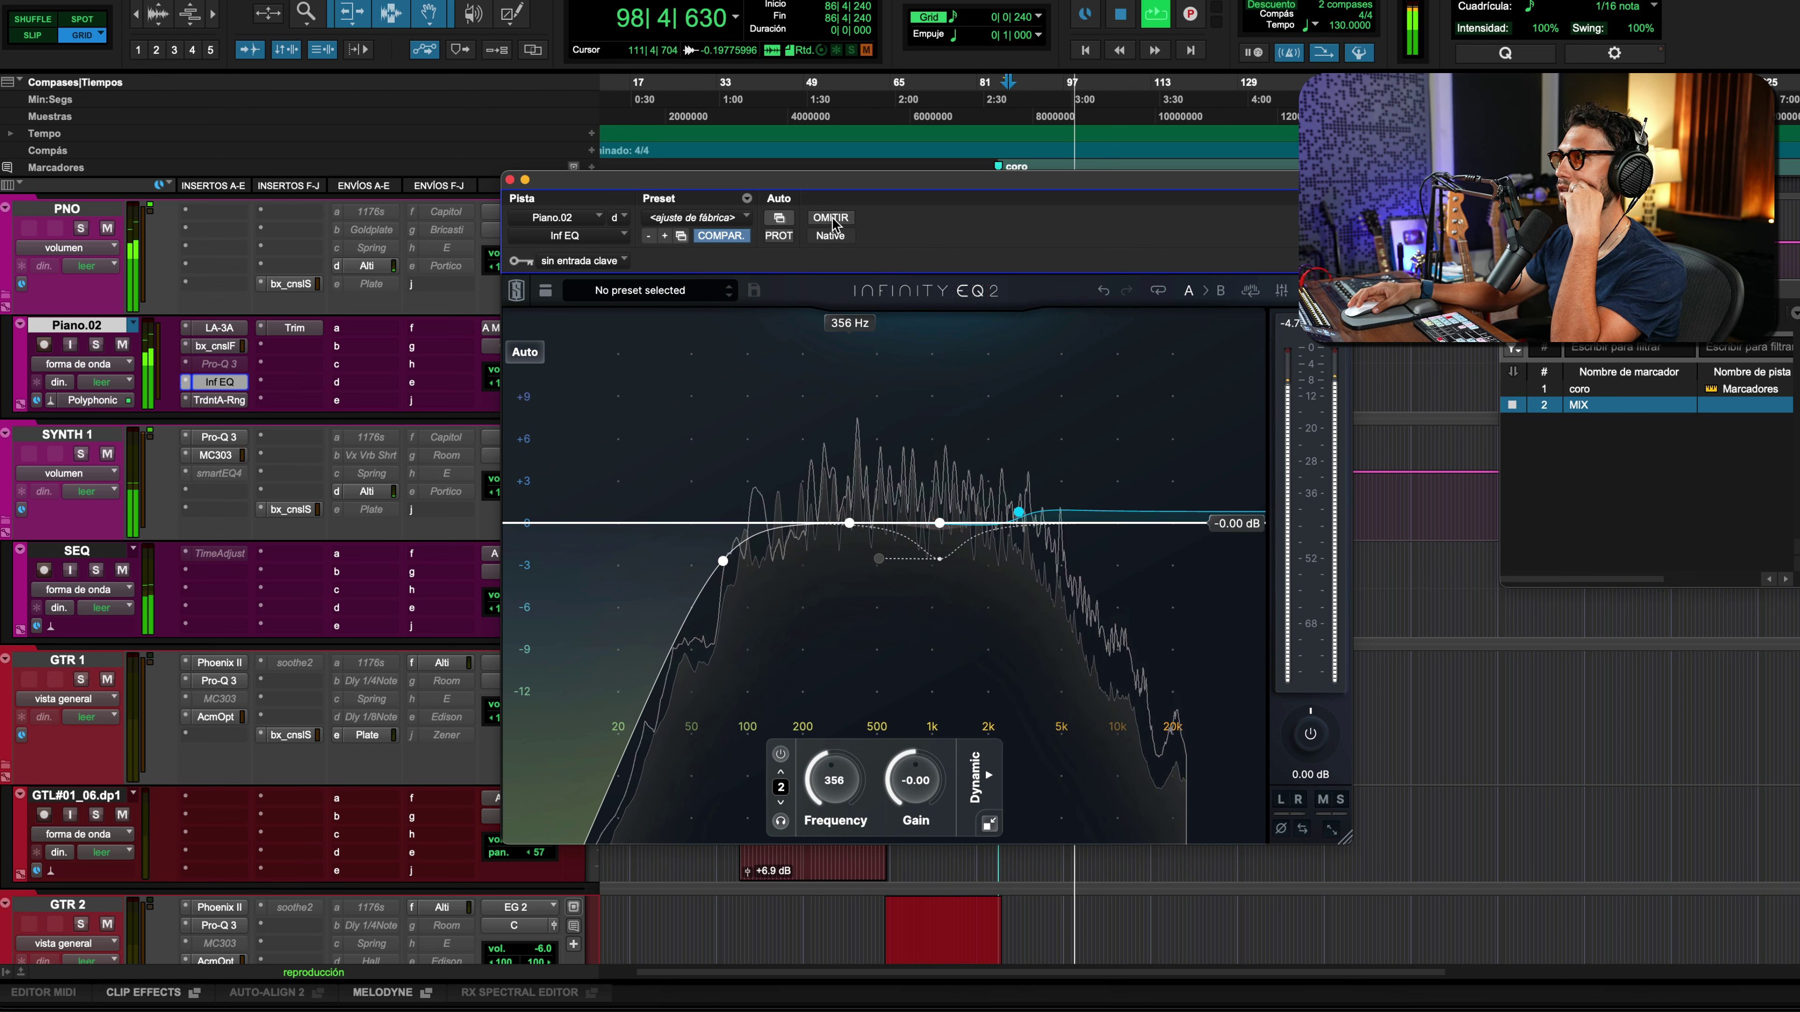
key("space")
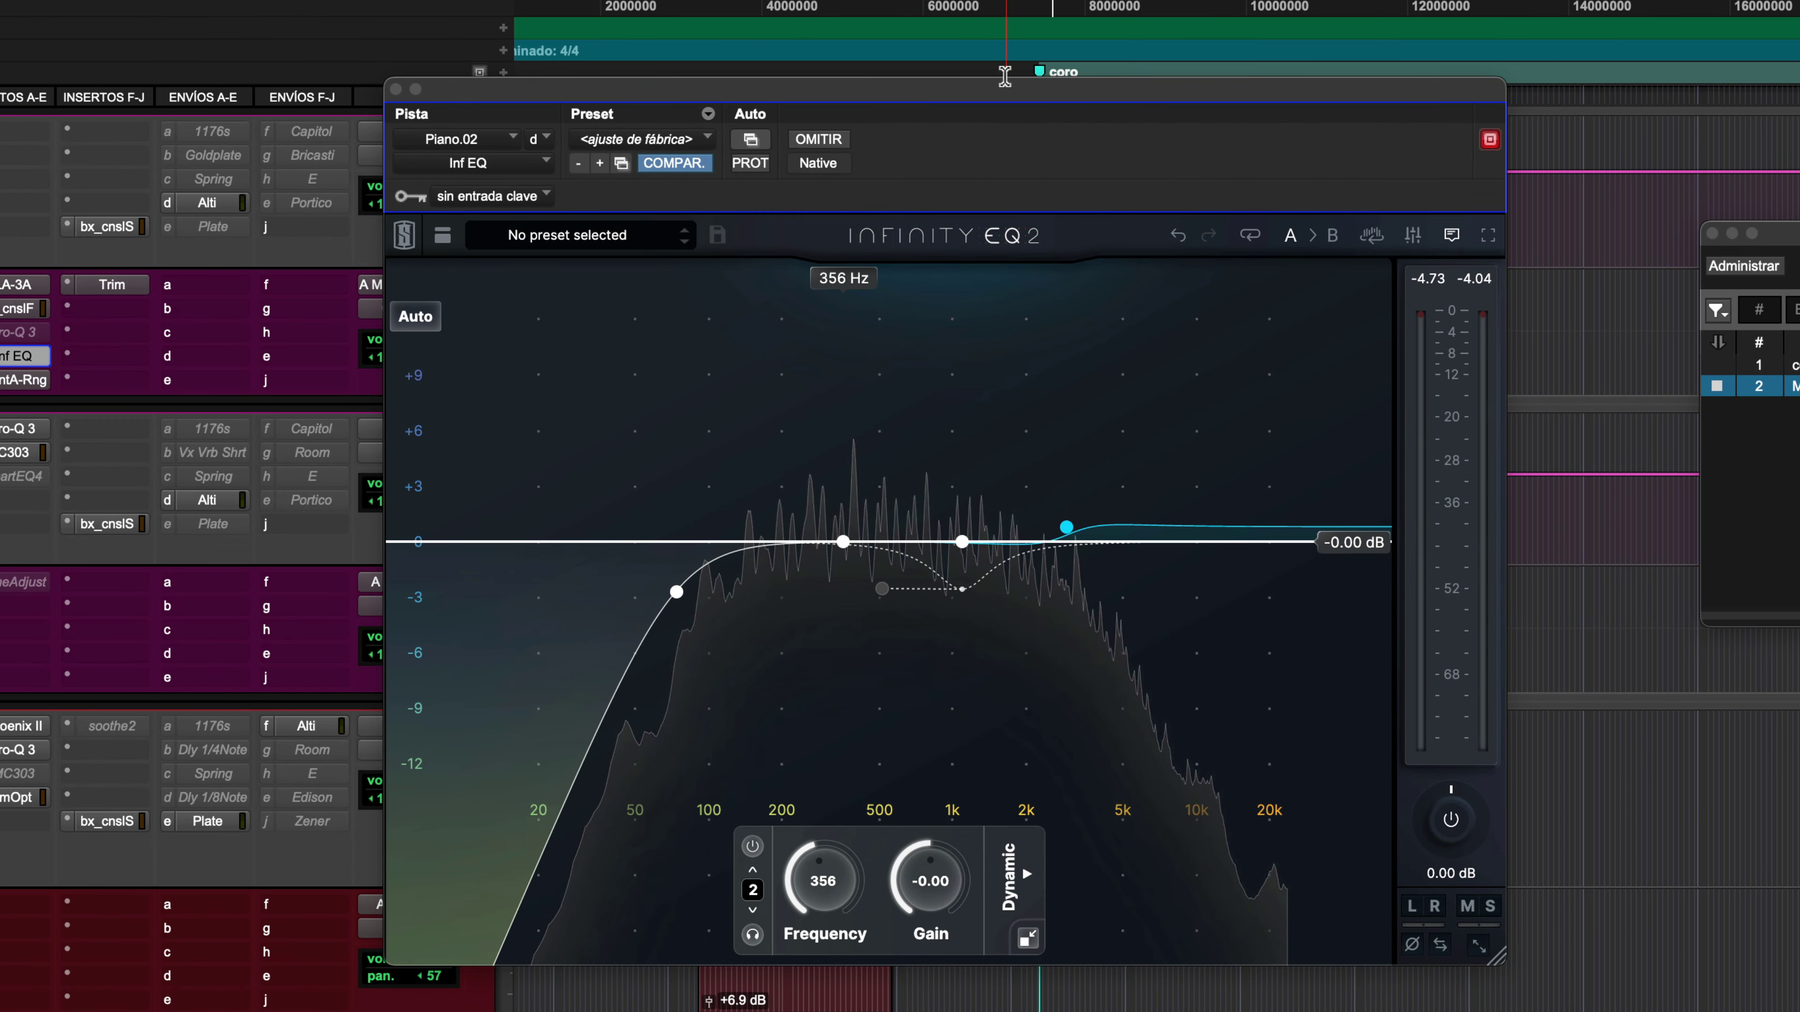
Change the 1.10 kHz band's dynamic Range to about +2.95 dB and audition it with Piano.02 soloed
left_click_drag(1005, 79, 1007, 0)
left_click(970, 485)
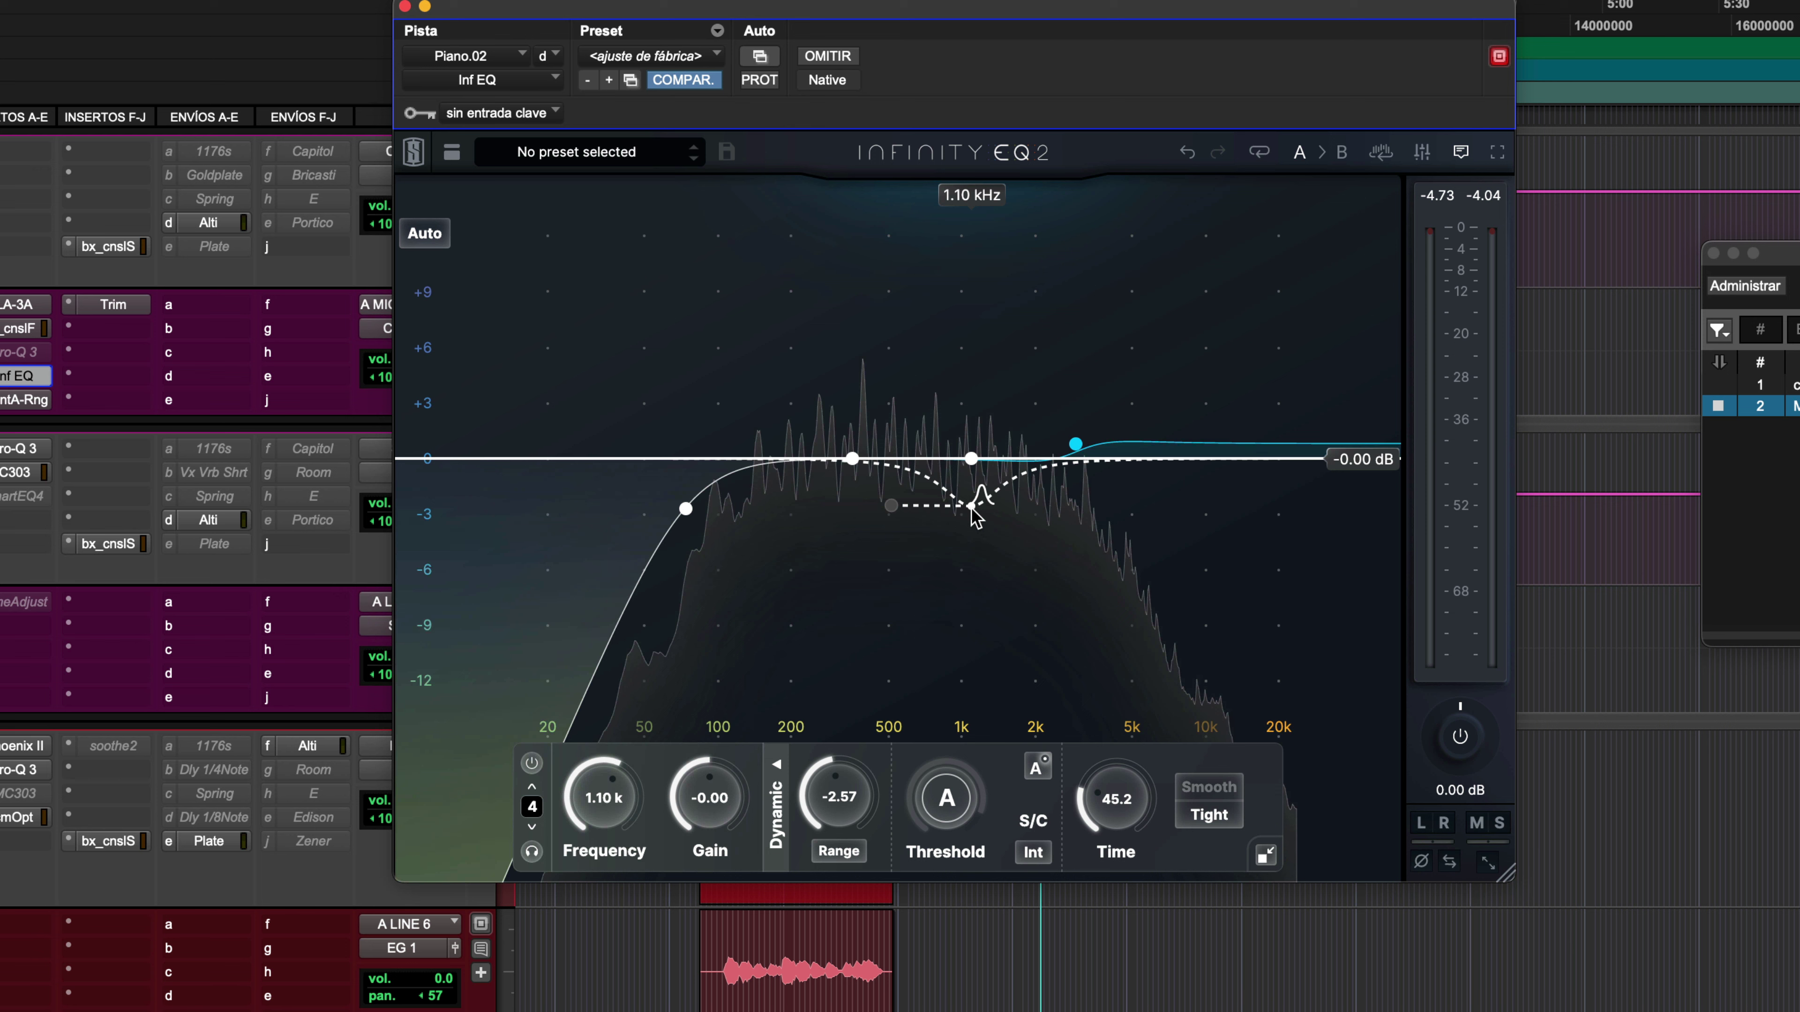
left_click(971, 459)
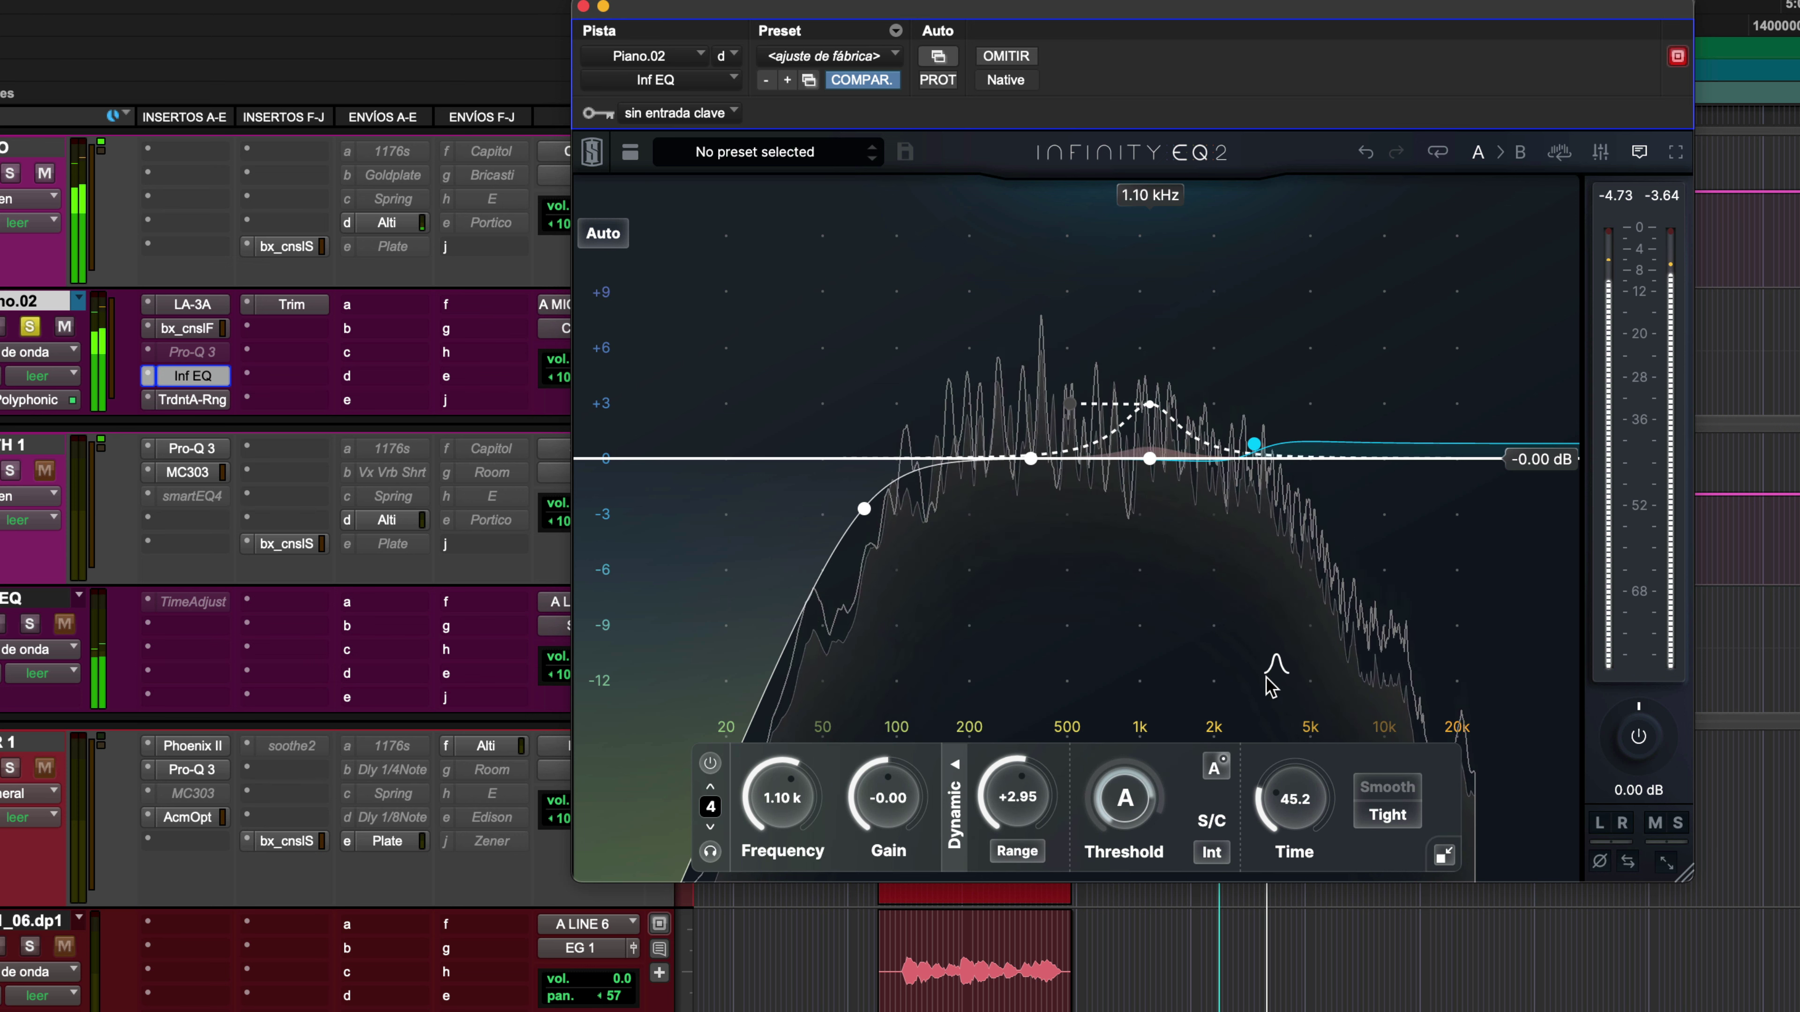
key("space")
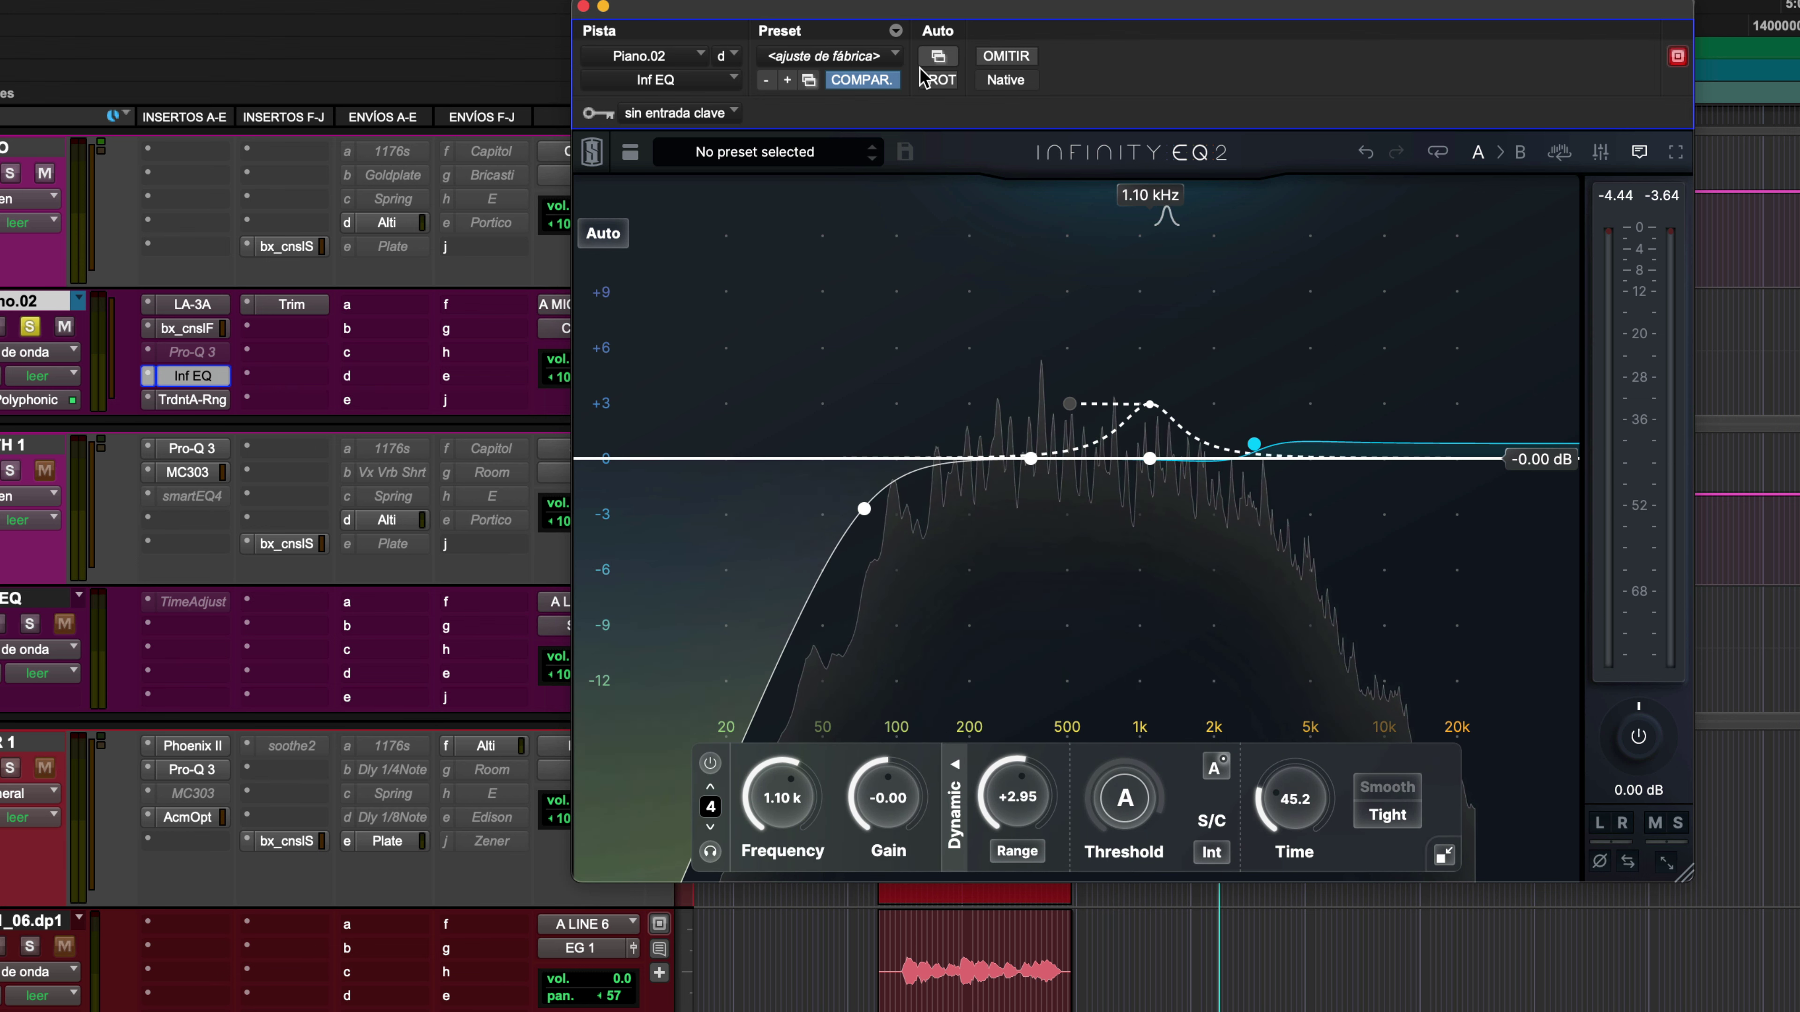
left_click(582, 6)
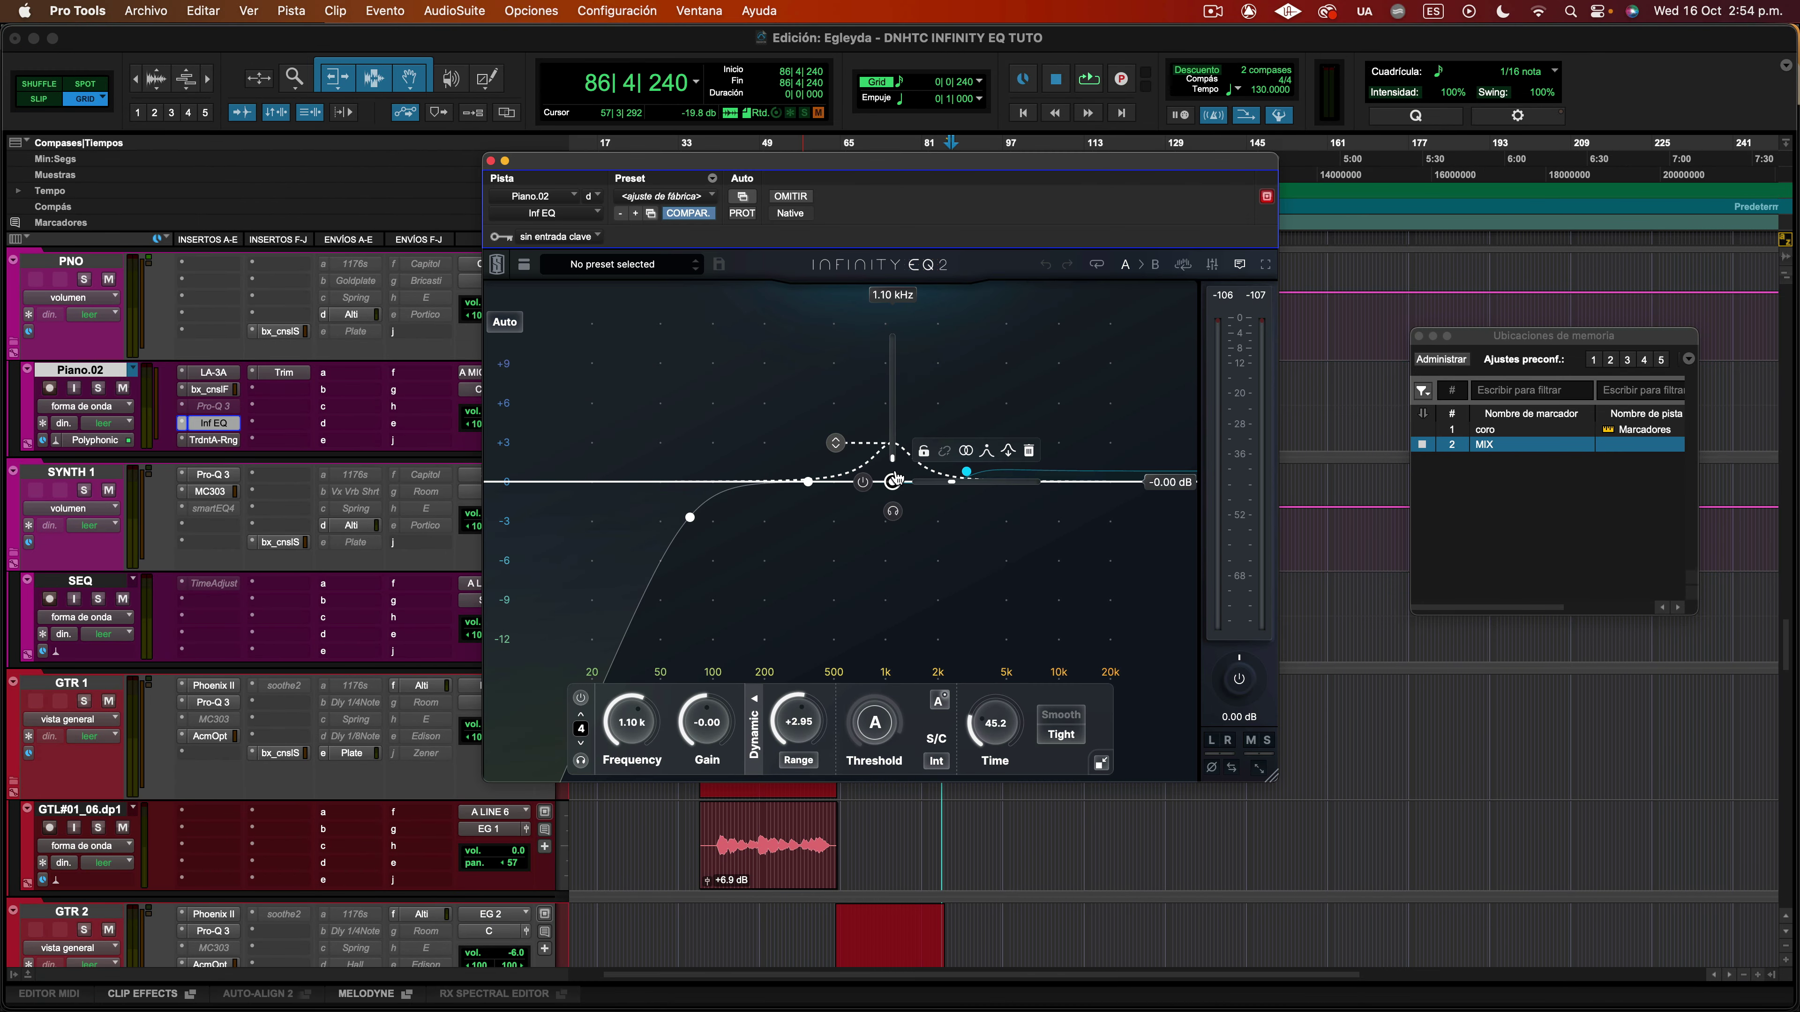
Set the 1.10 kHz band's dynamic Range to about -2.81 dB and close the equalizer on Piano.02
left_click_drag(804, 718, 803, 739)
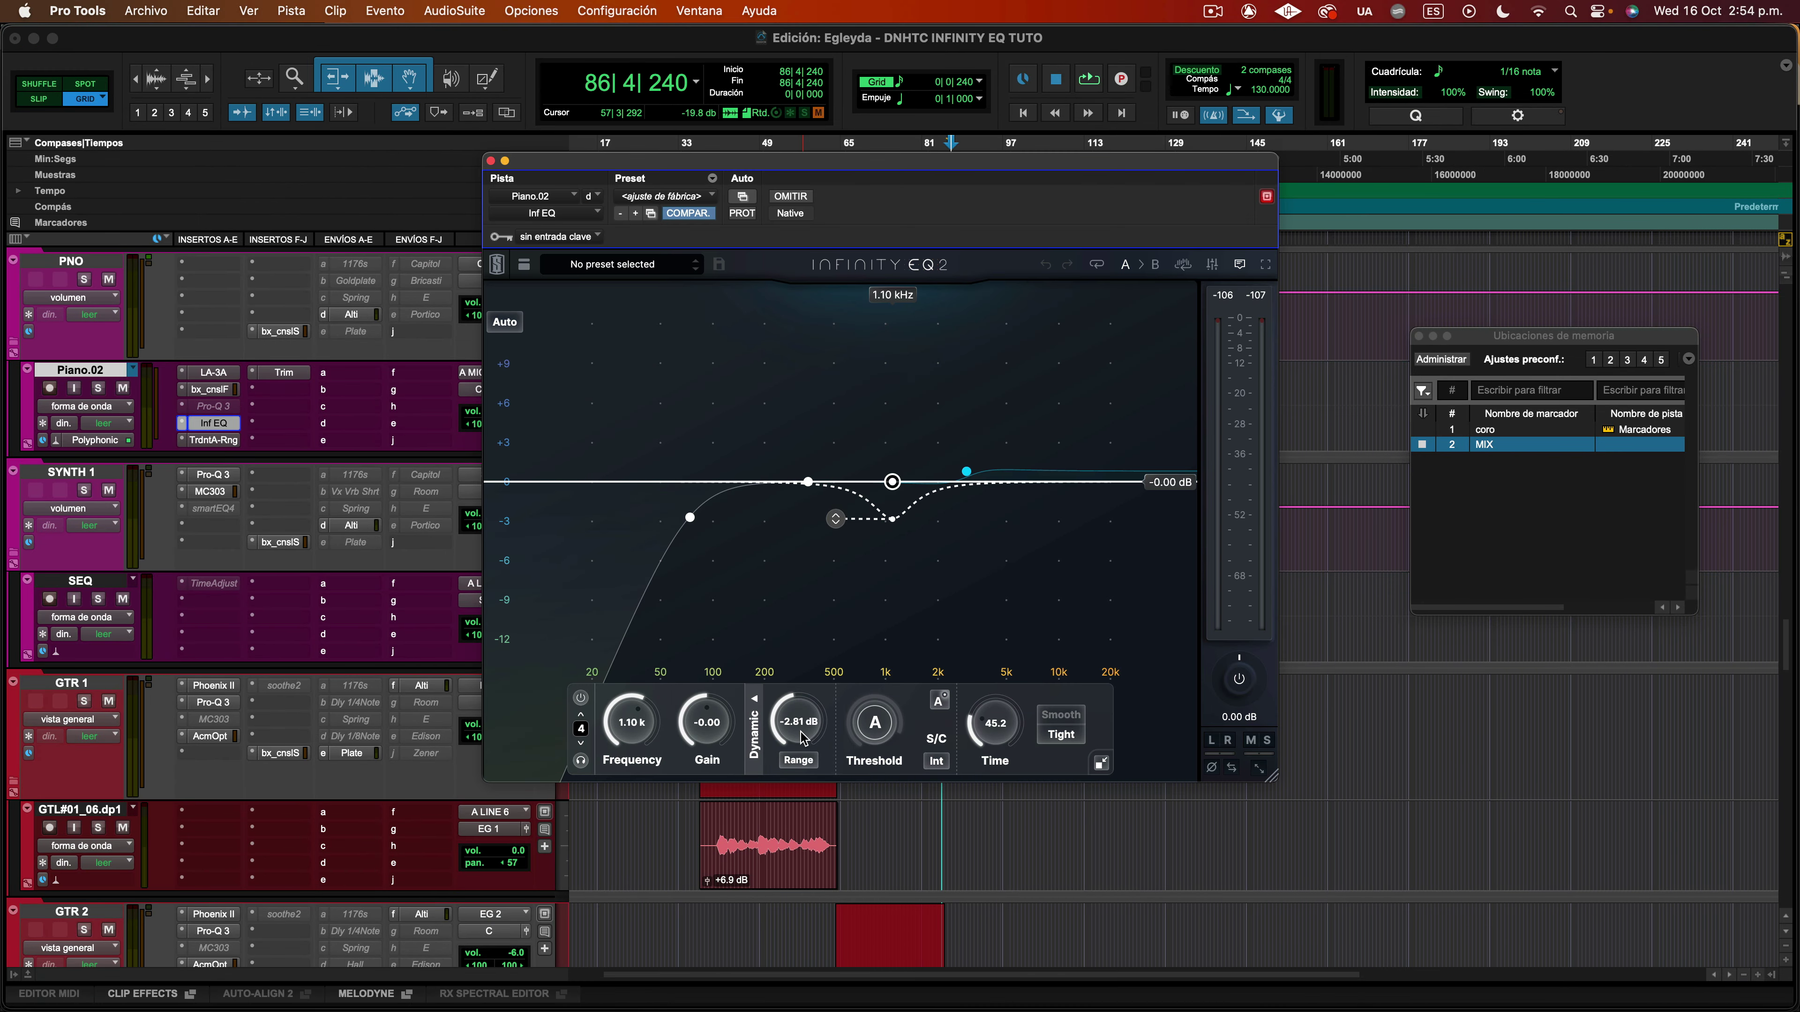
left_click(490, 162)
Play the session with the OH.1 track soloed and insert the stereo Inf EQ in its empty fifth insert slot
scroll(547, 367, "down", 15)
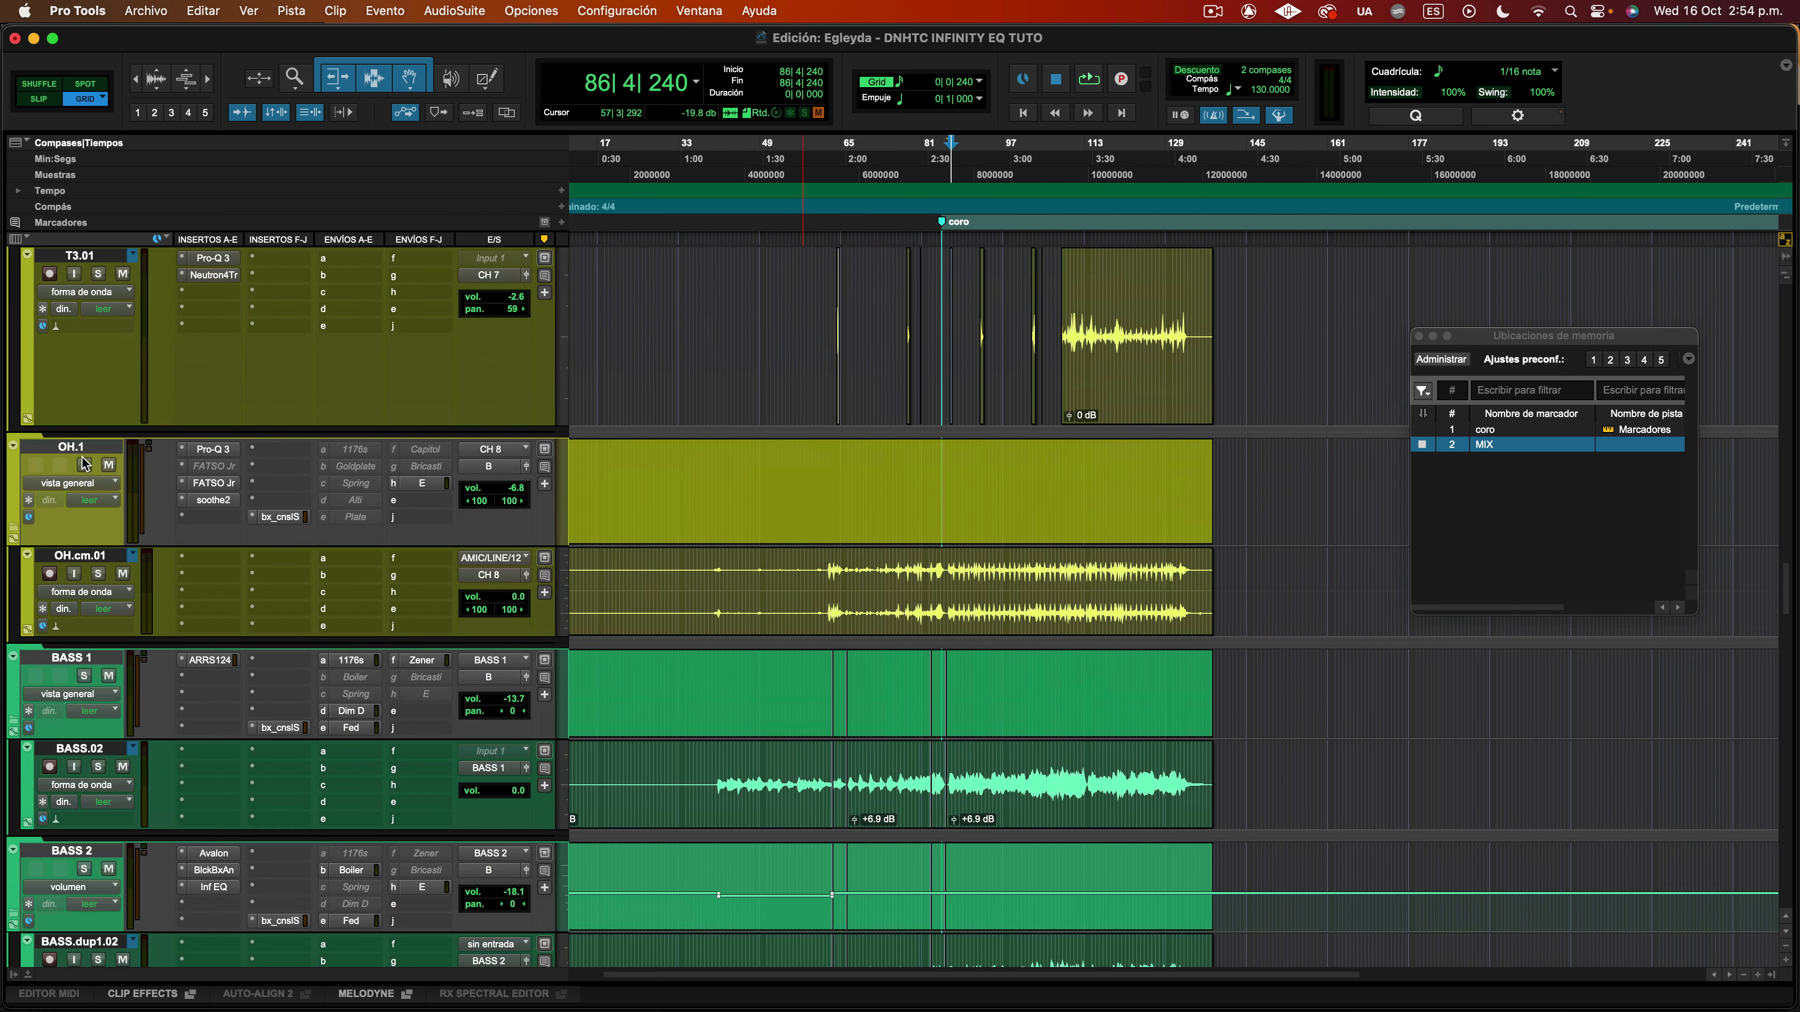
key("space")
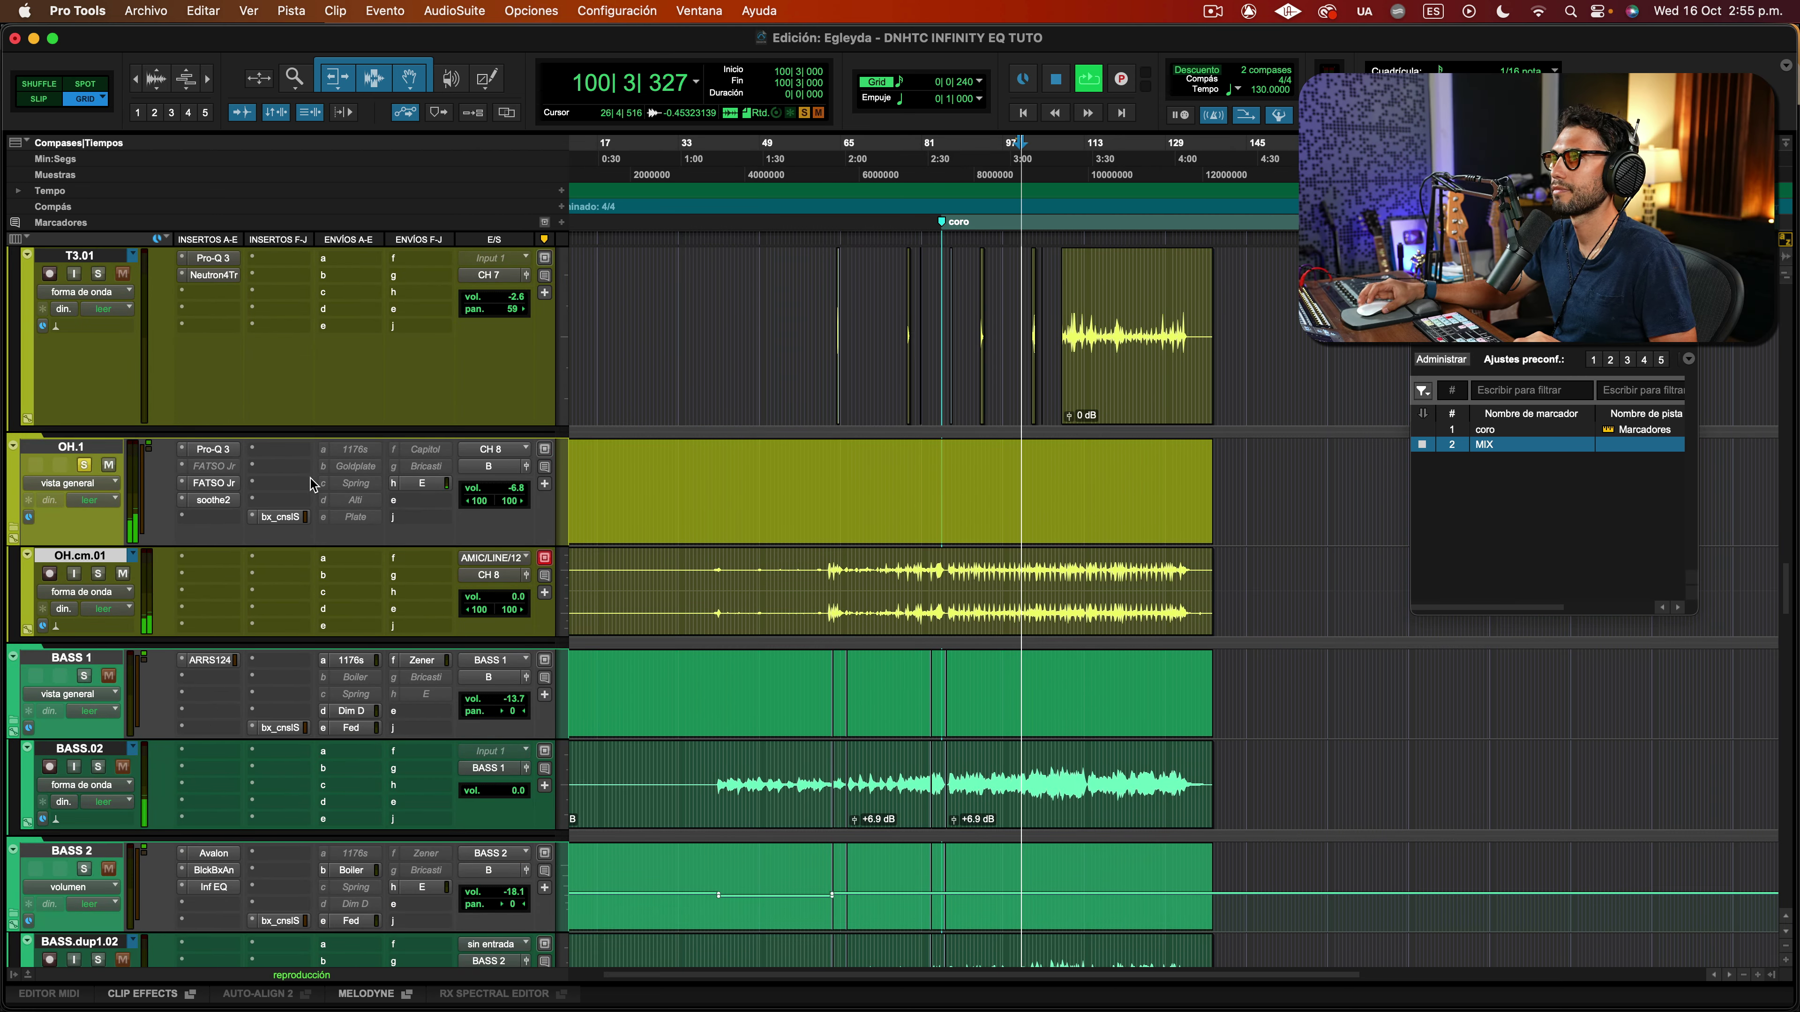
left_click(227, 524)
mouse_move(239, 519)
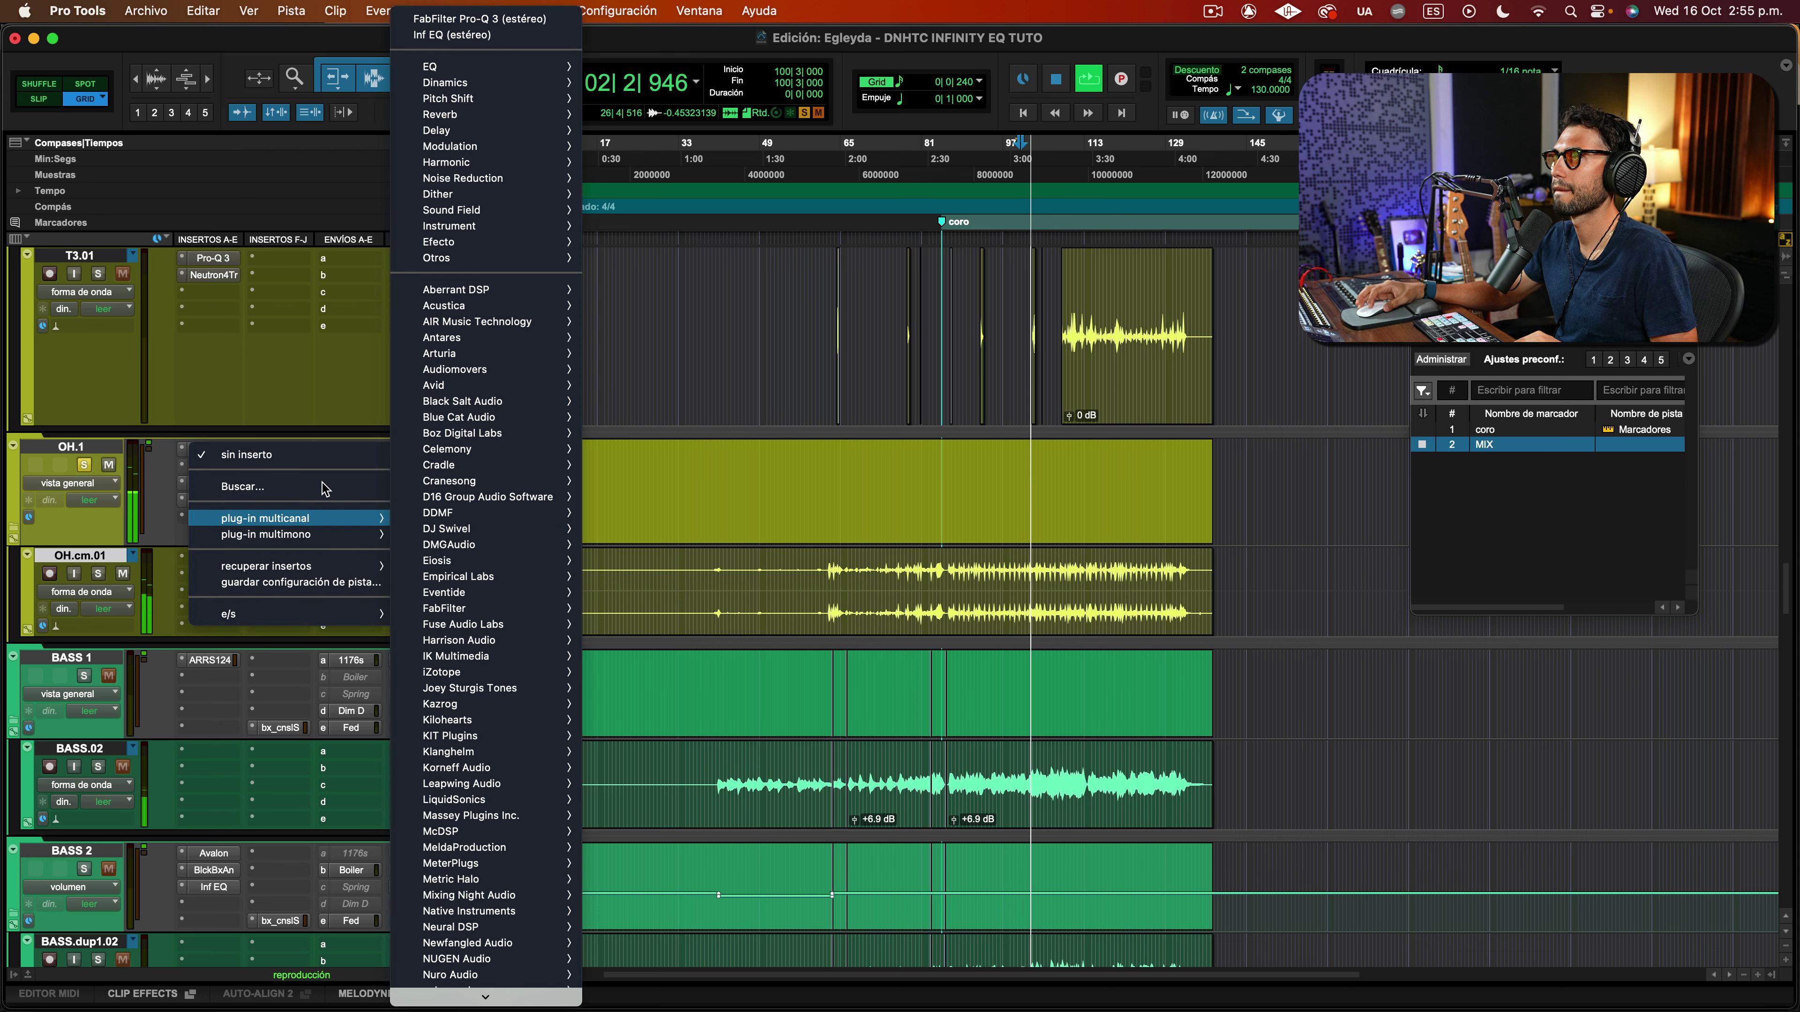
left_click(483, 36)
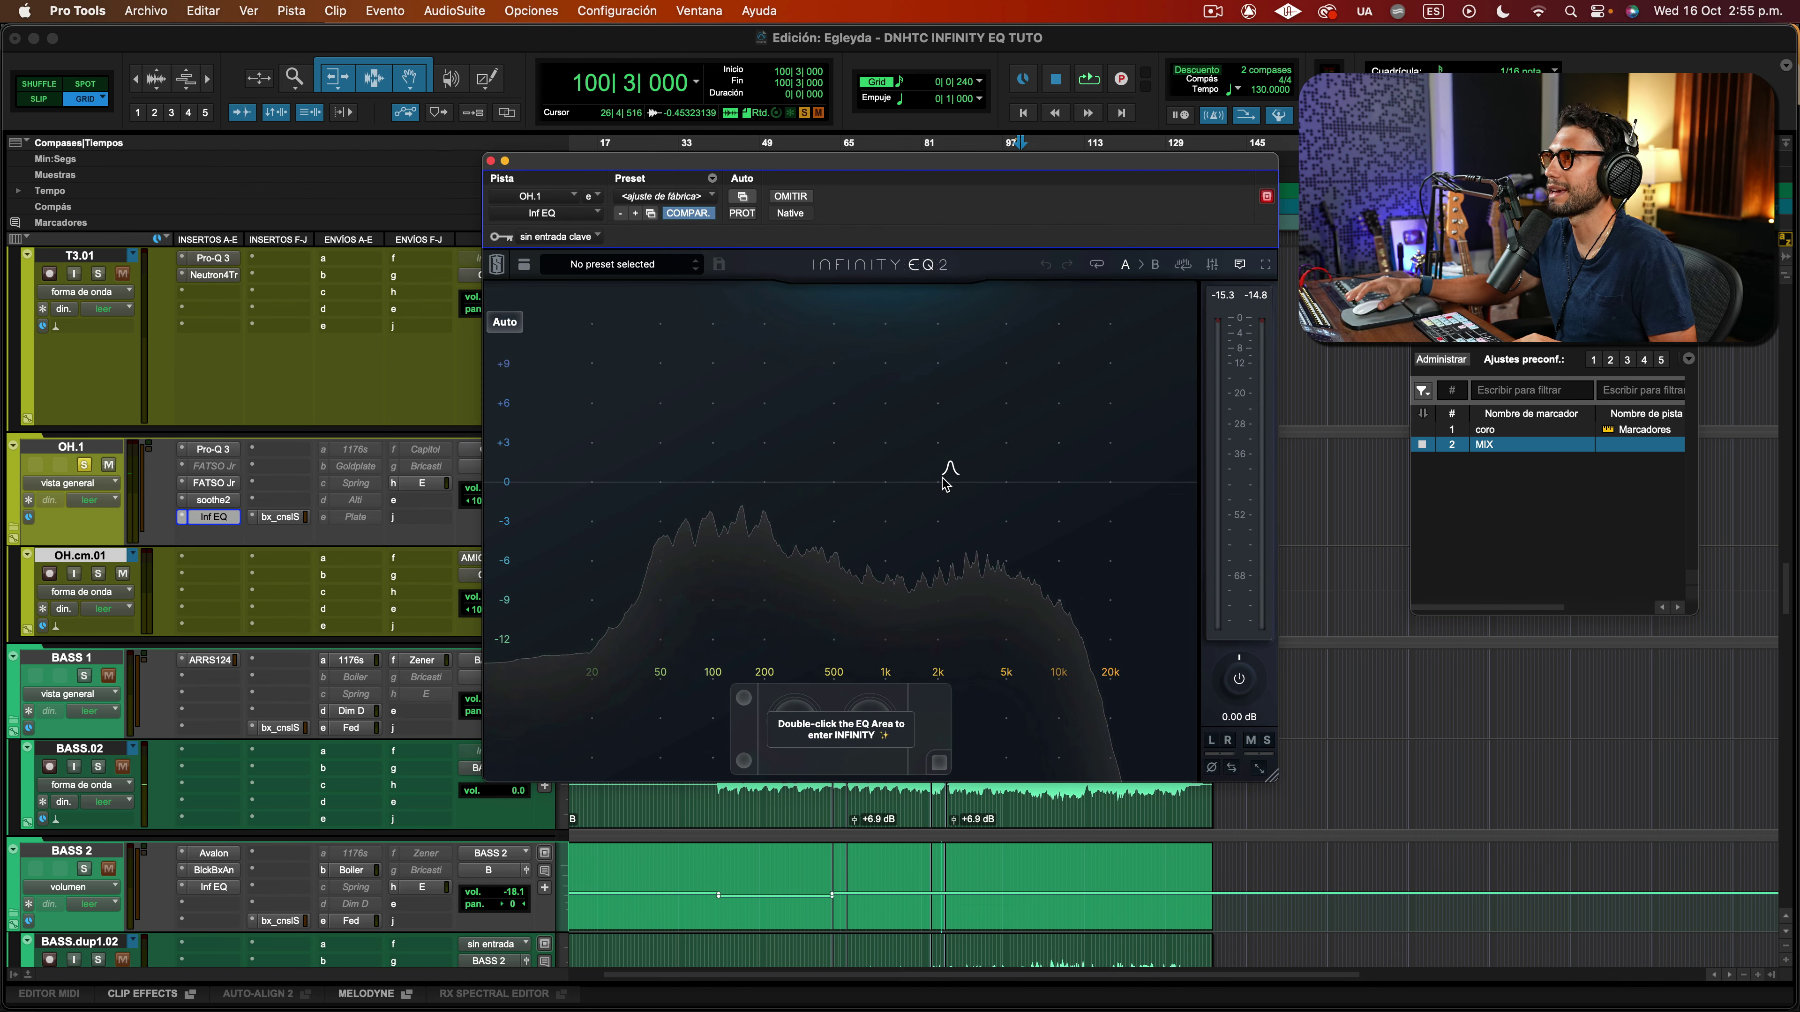
Add a bell band to the OH.1 equalizer and move it to about 200 Hz, keeping its gain at 0 dB
left_click(946, 483)
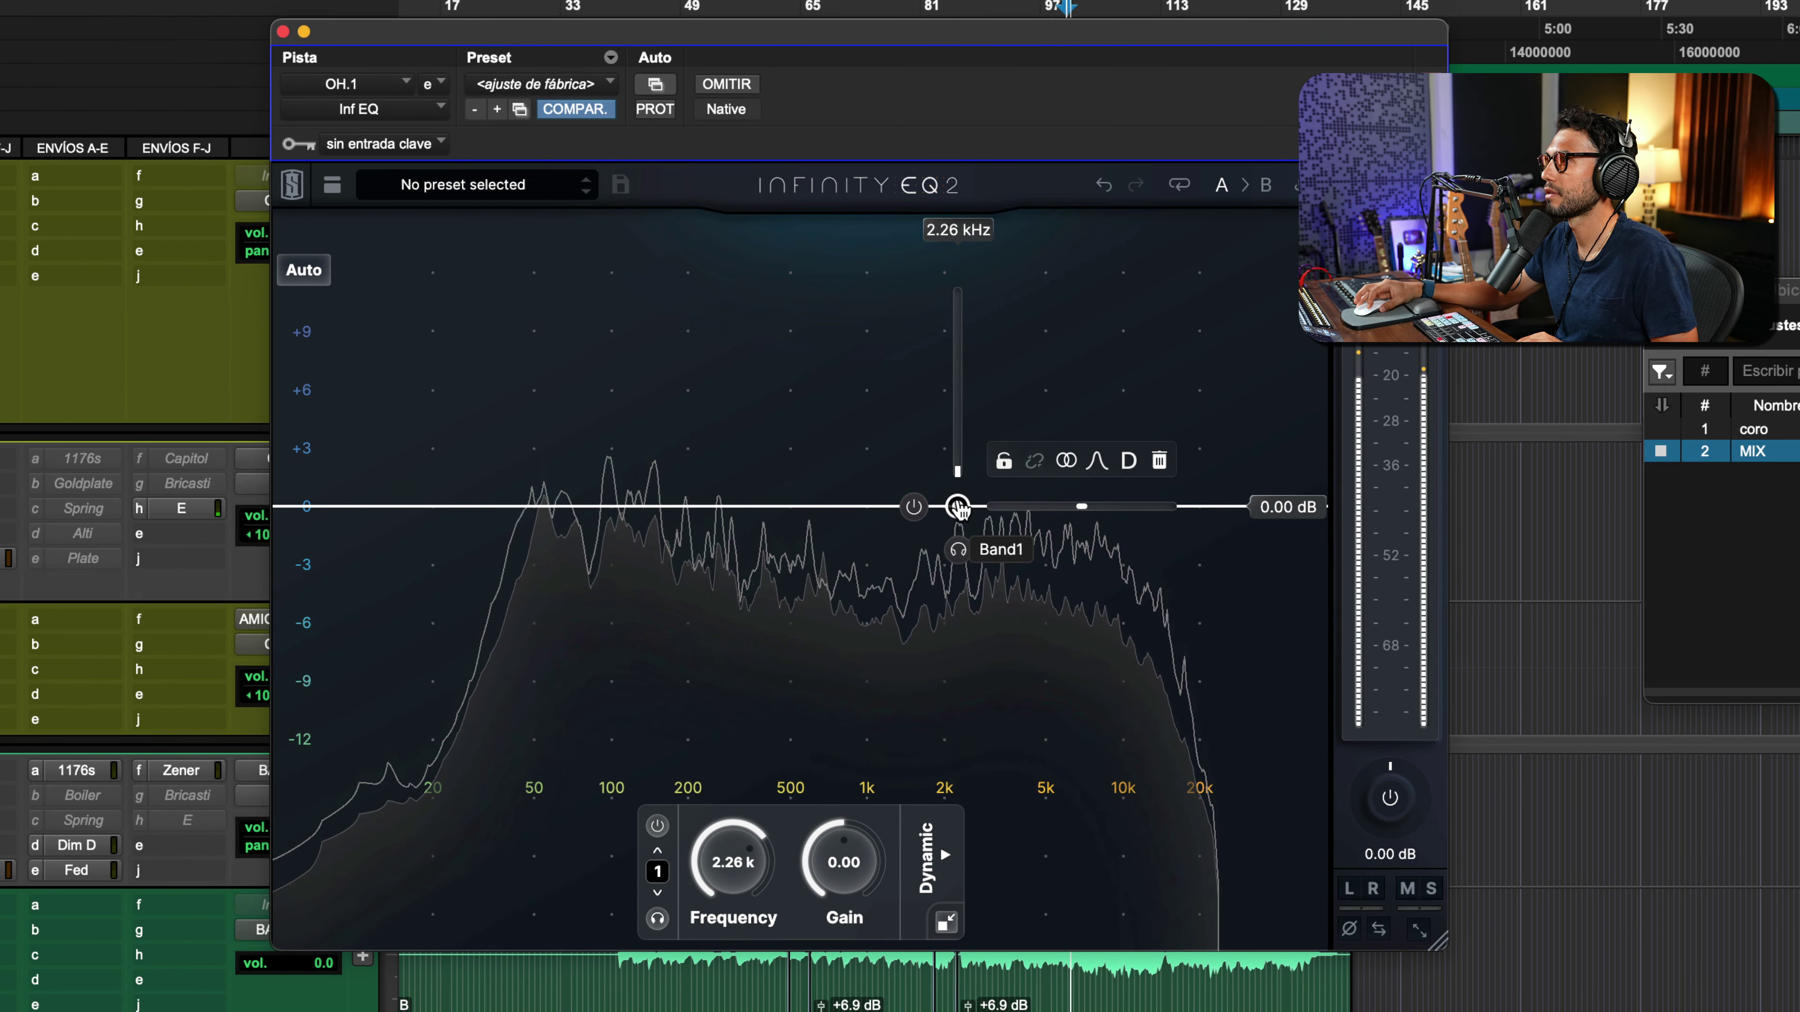
mouse_move(958, 507)
left_mouse_down()
mouse_move(983, 506)
mouse_move(956, 507)
left_mouse_up()
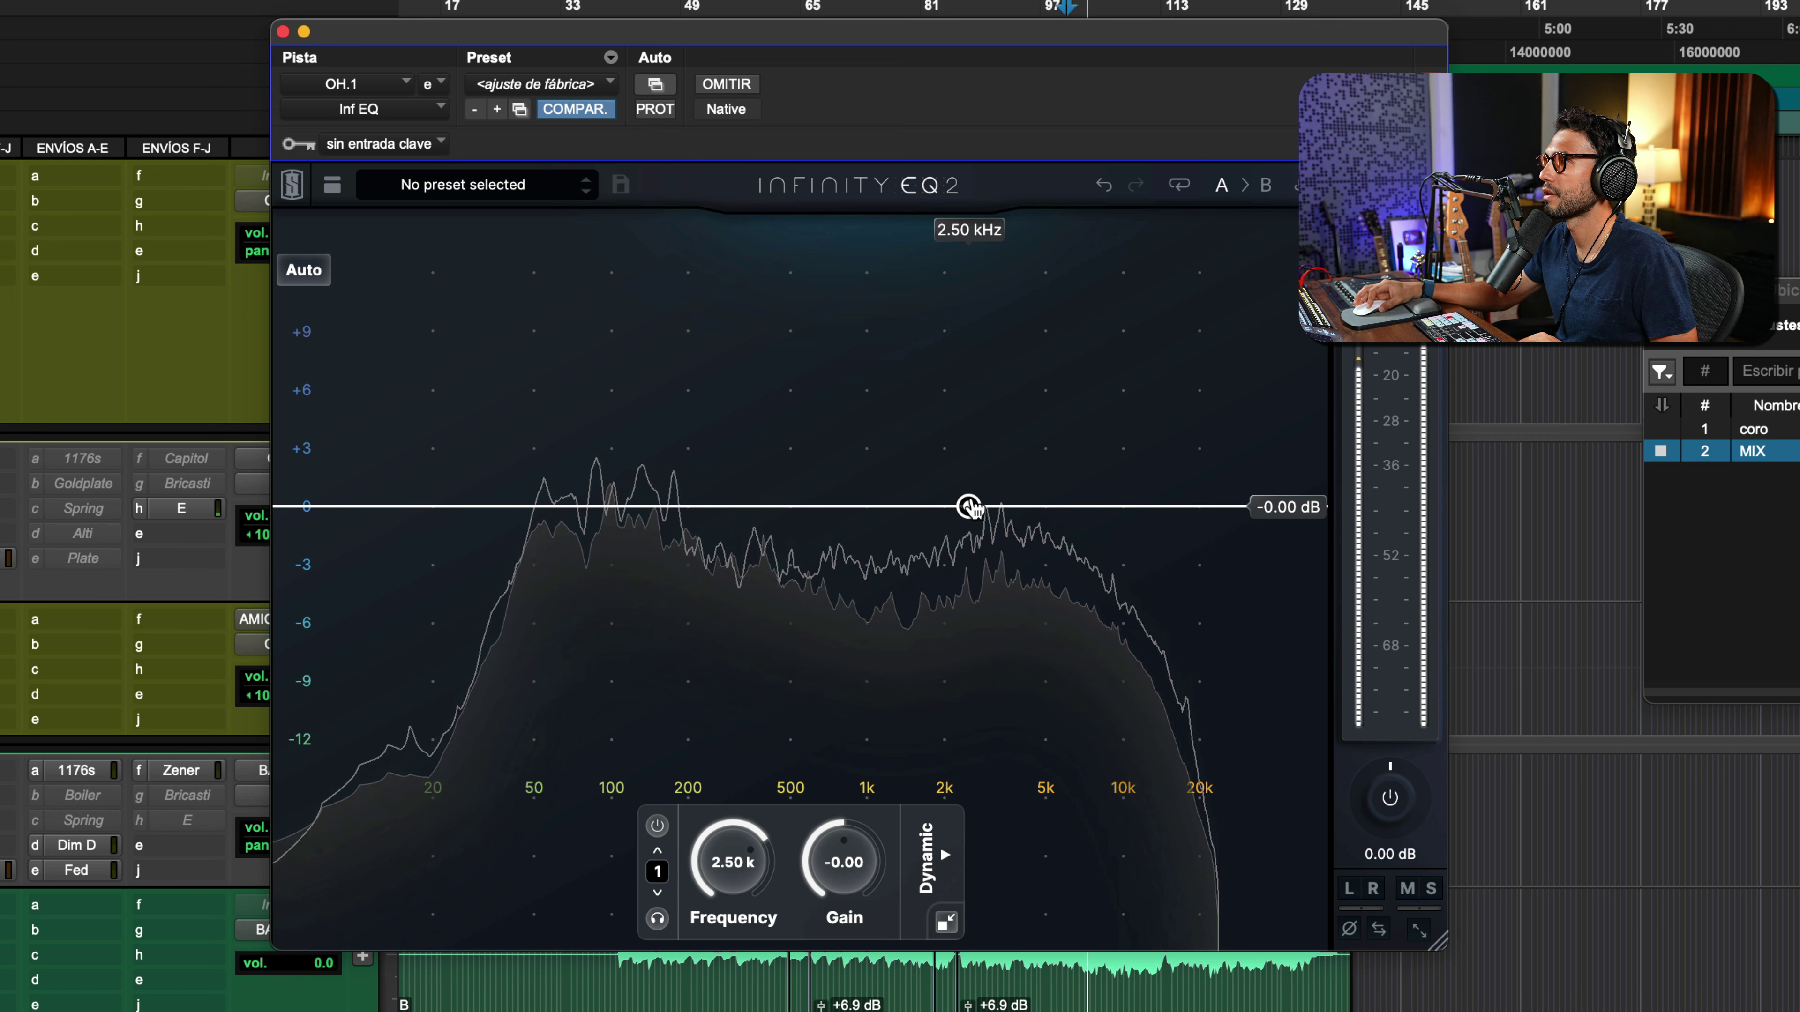
left_click_drag(971, 507, 680, 508)
mouse_move(697, 512)
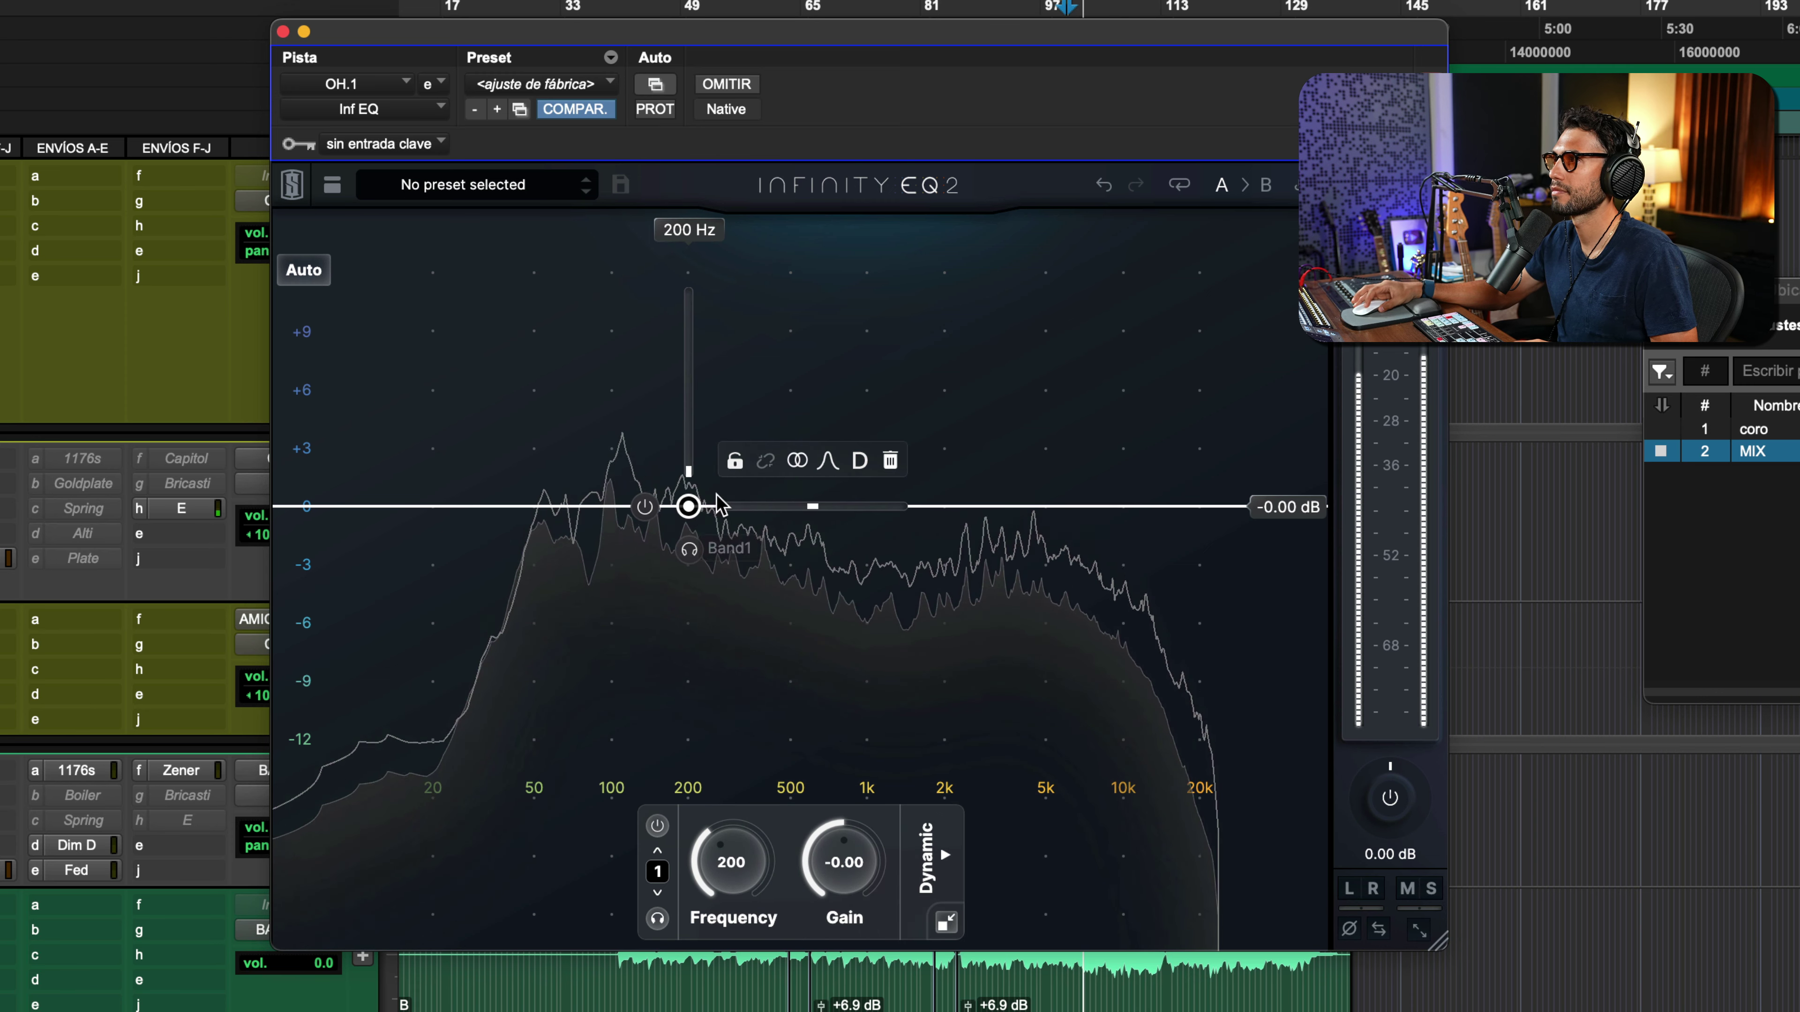
Make the 200 Hz band dynamic with a Range of about +2.16 dB and a Threshold of about -26.6
left_click(860, 463)
left_click_drag(752, 872, 752, 844)
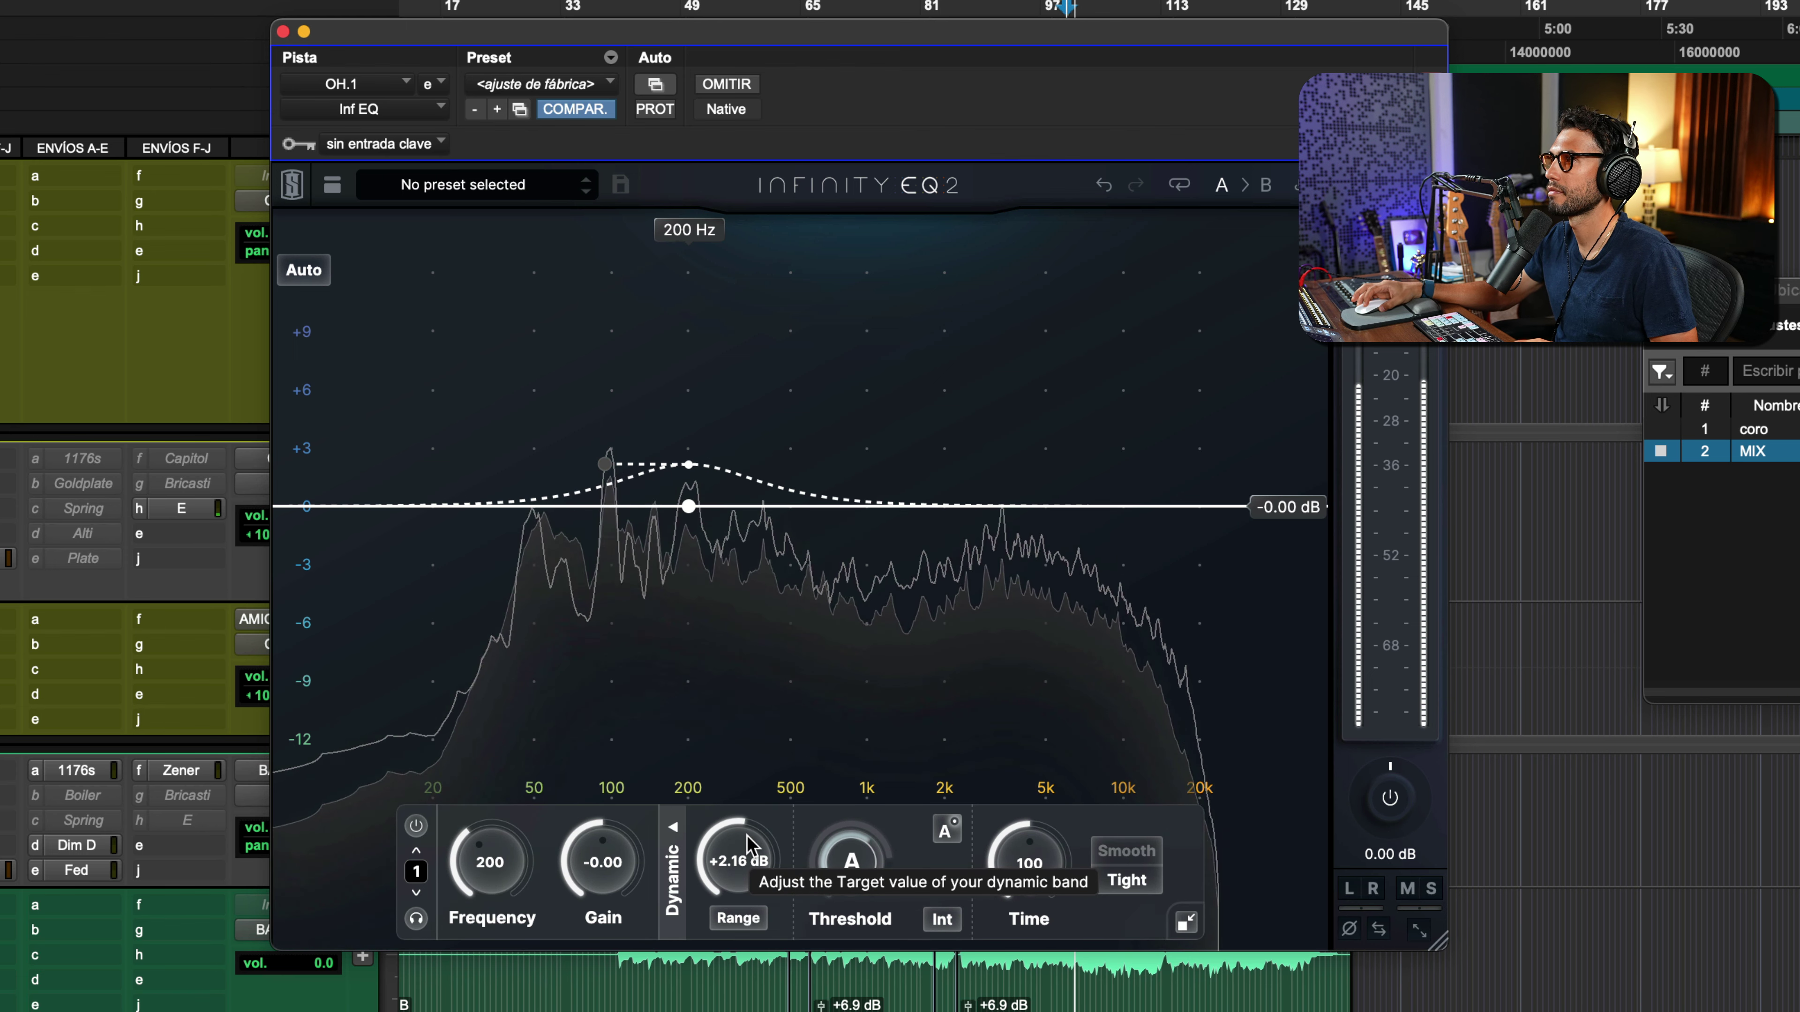
mouse_move(691, 488)
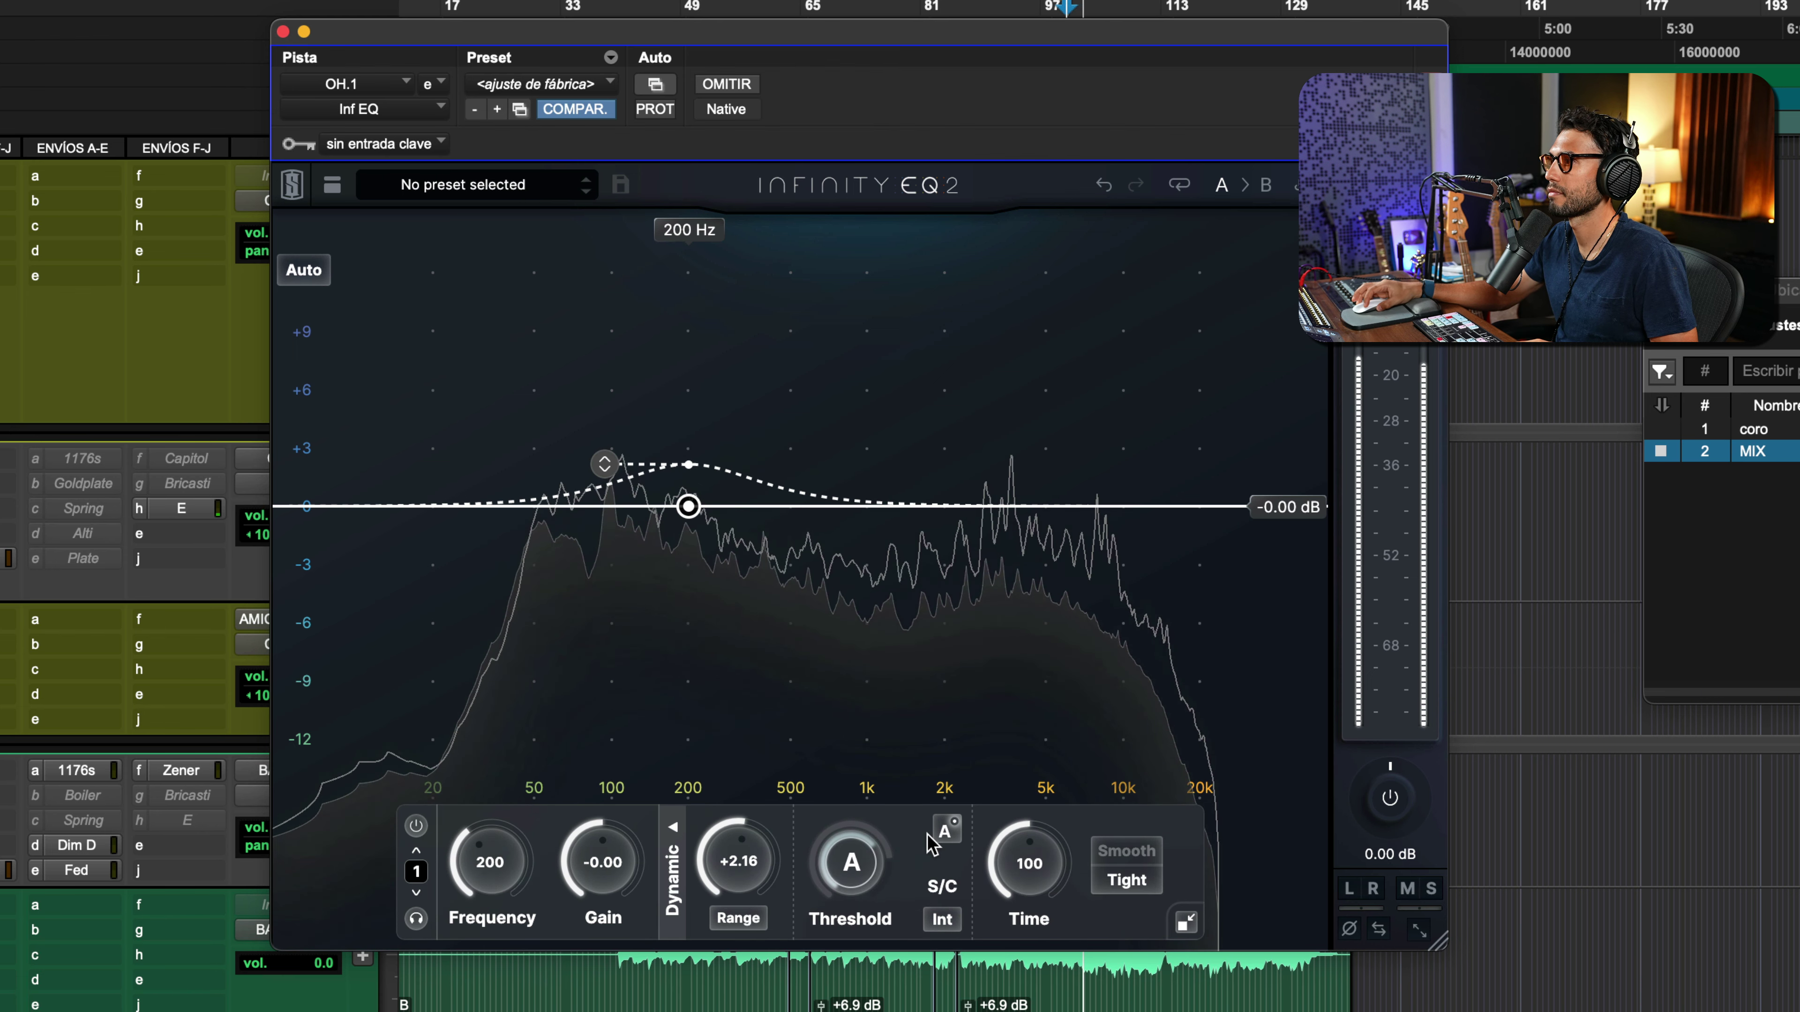
mouse_move(859, 886)
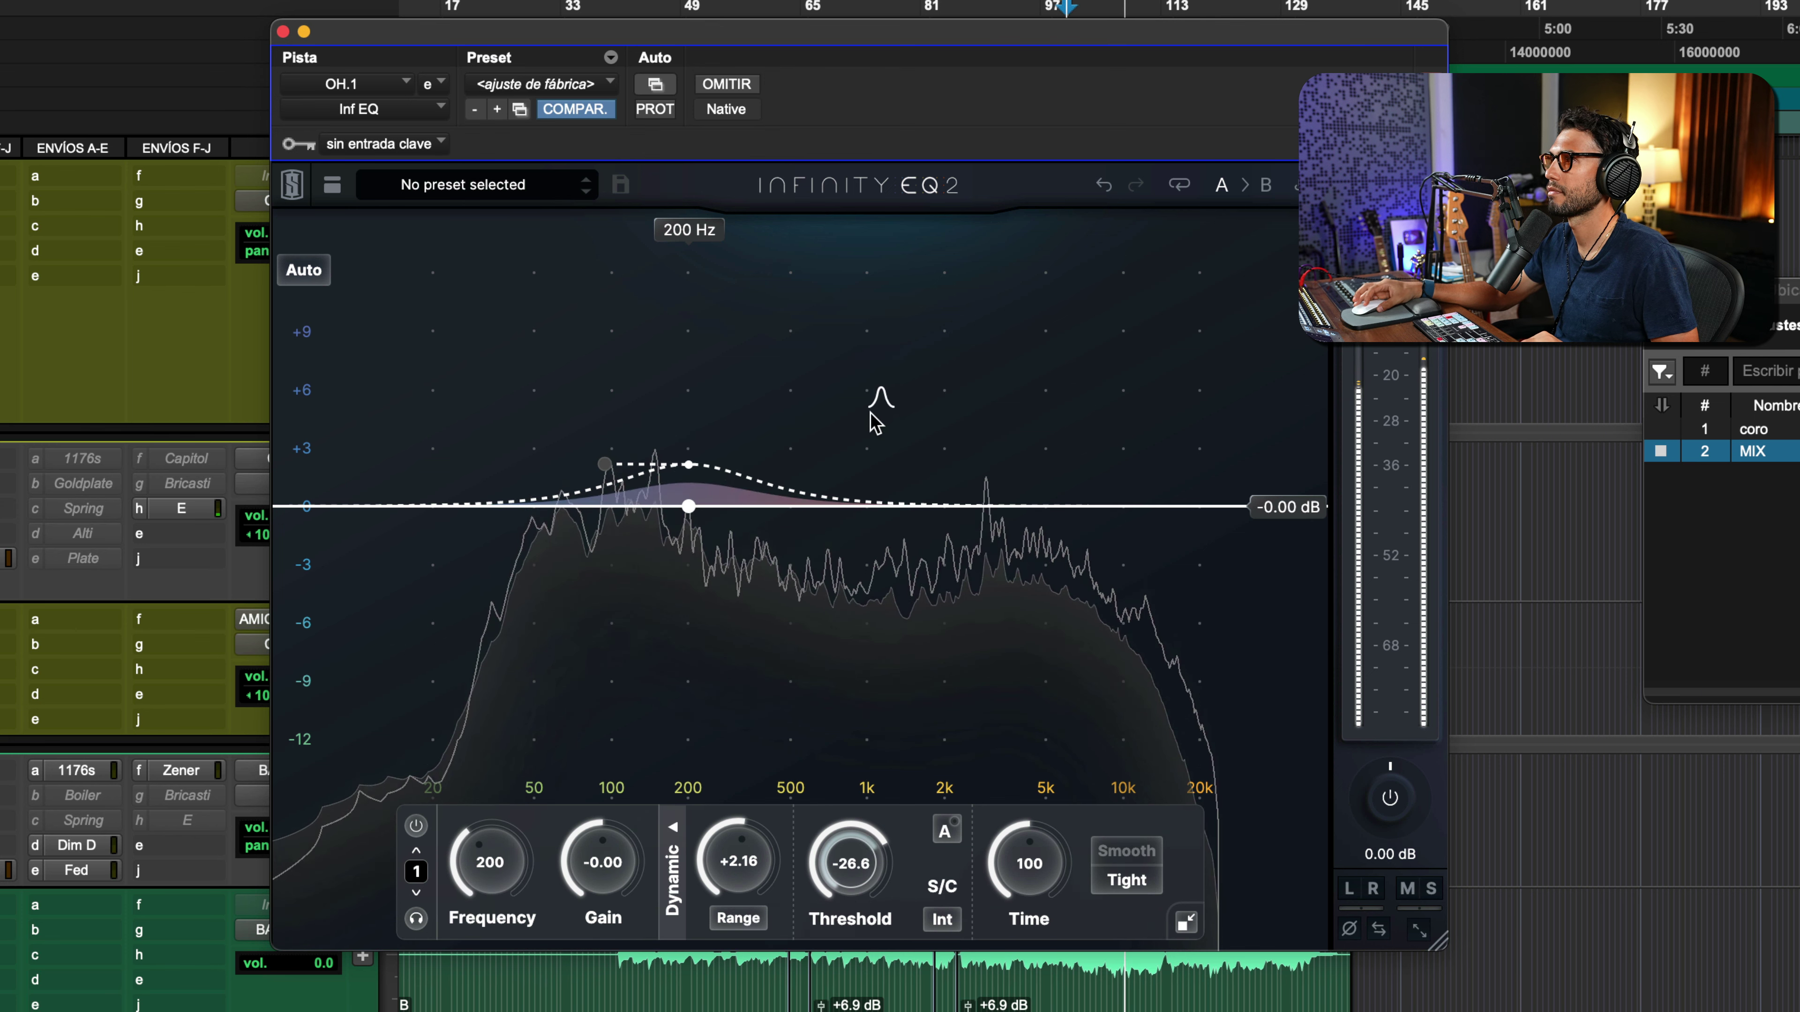
Bypass the equalizer on OH.1 and re-enable it during playback to compare the overheads
left_click(738, 91)
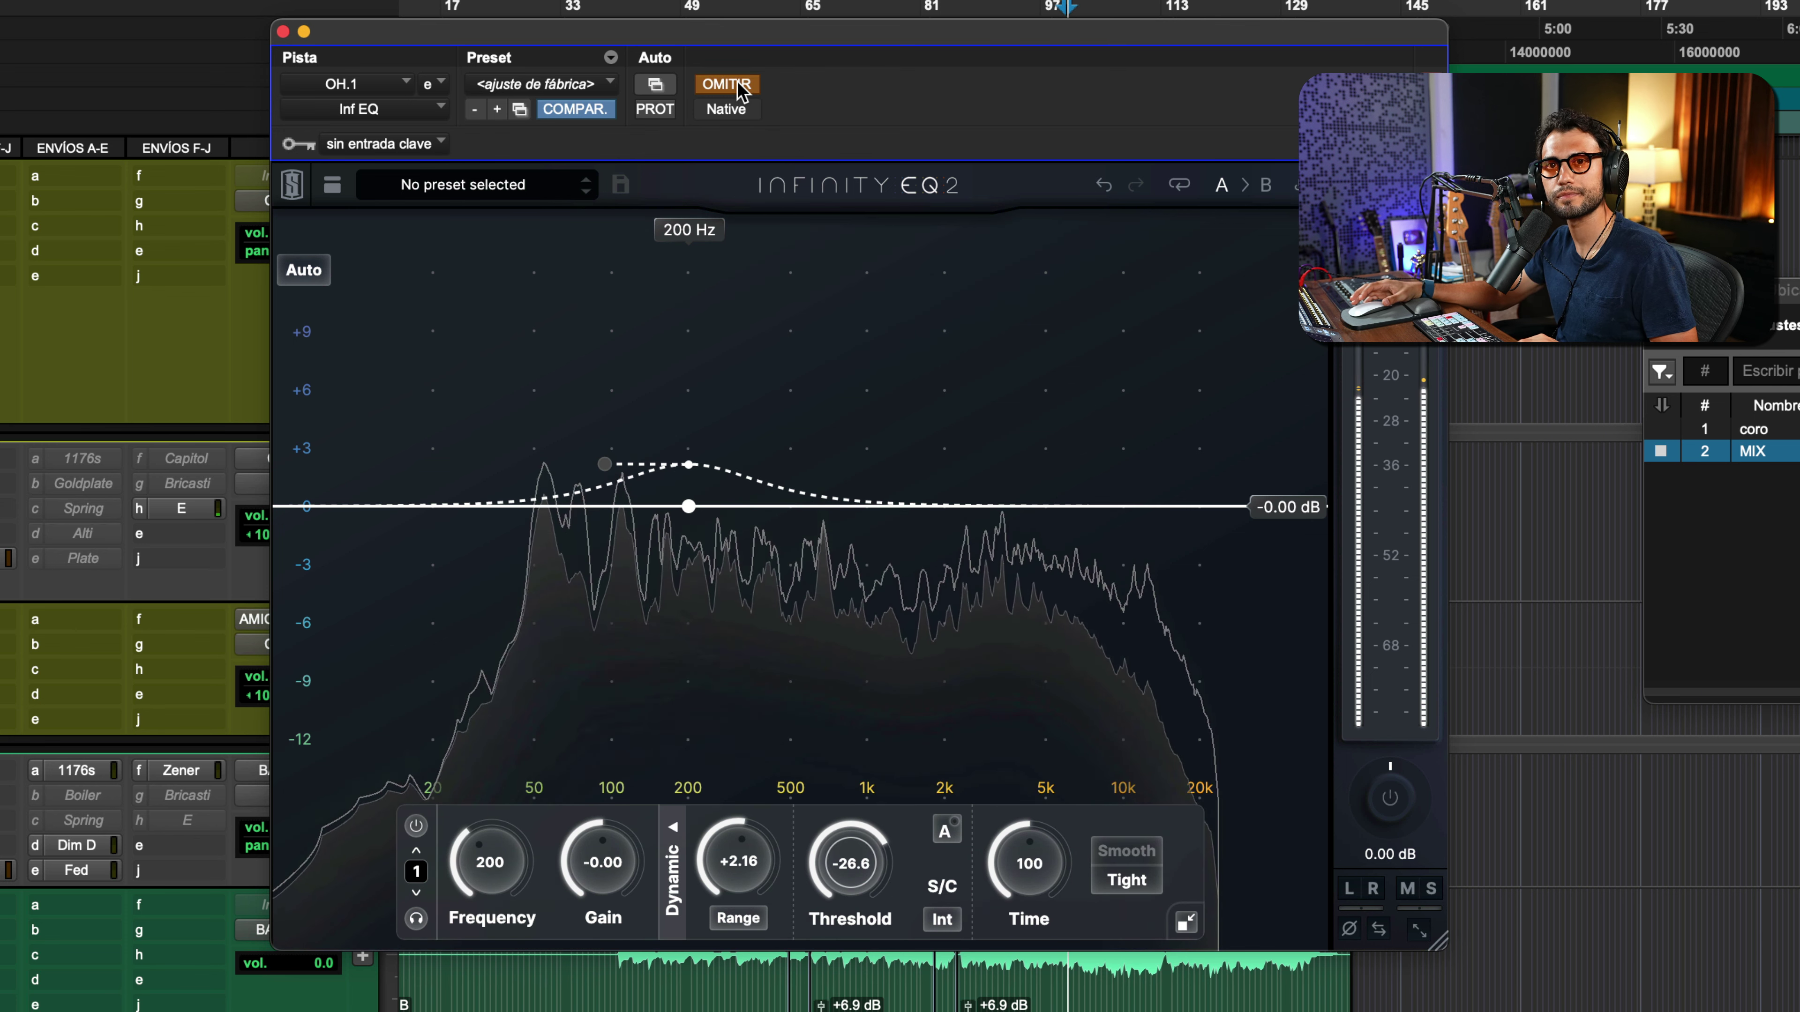
left_click(738, 91)
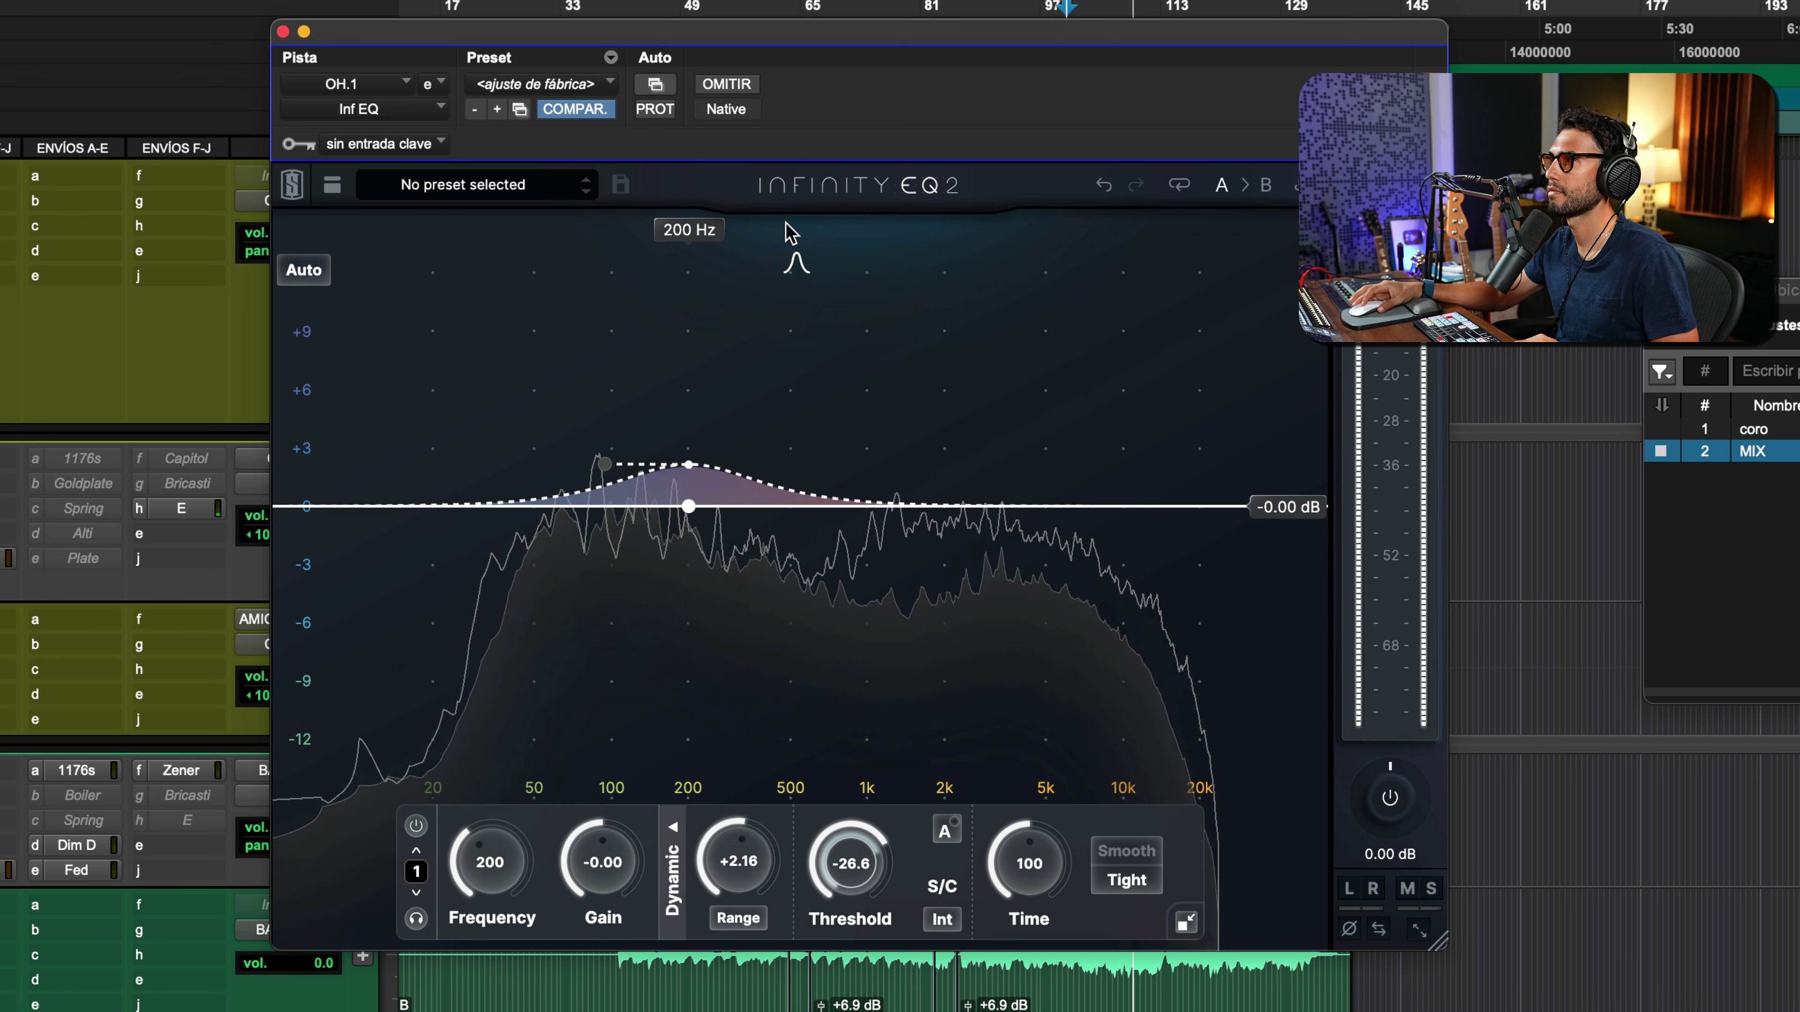
Add a second bell band at about 2.94 kHz with a gain of +2.40 dB
left_click(974, 508)
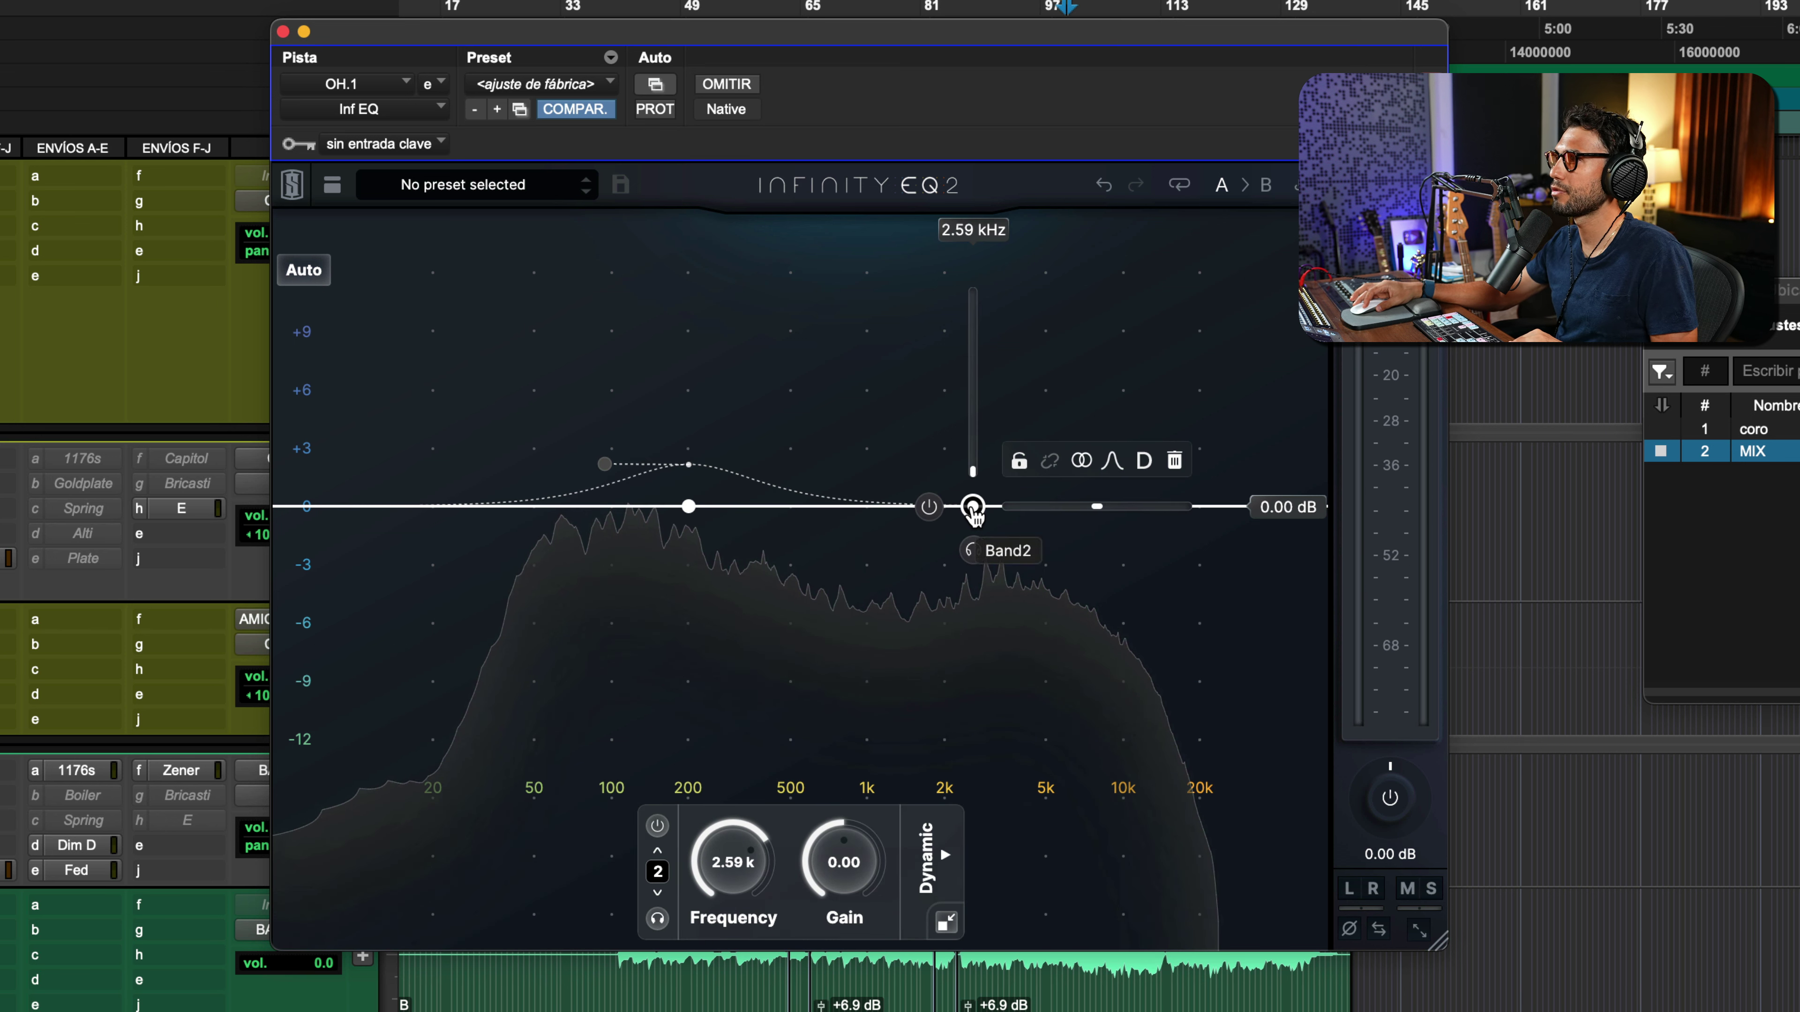
left_click_drag(975, 508, 989, 509)
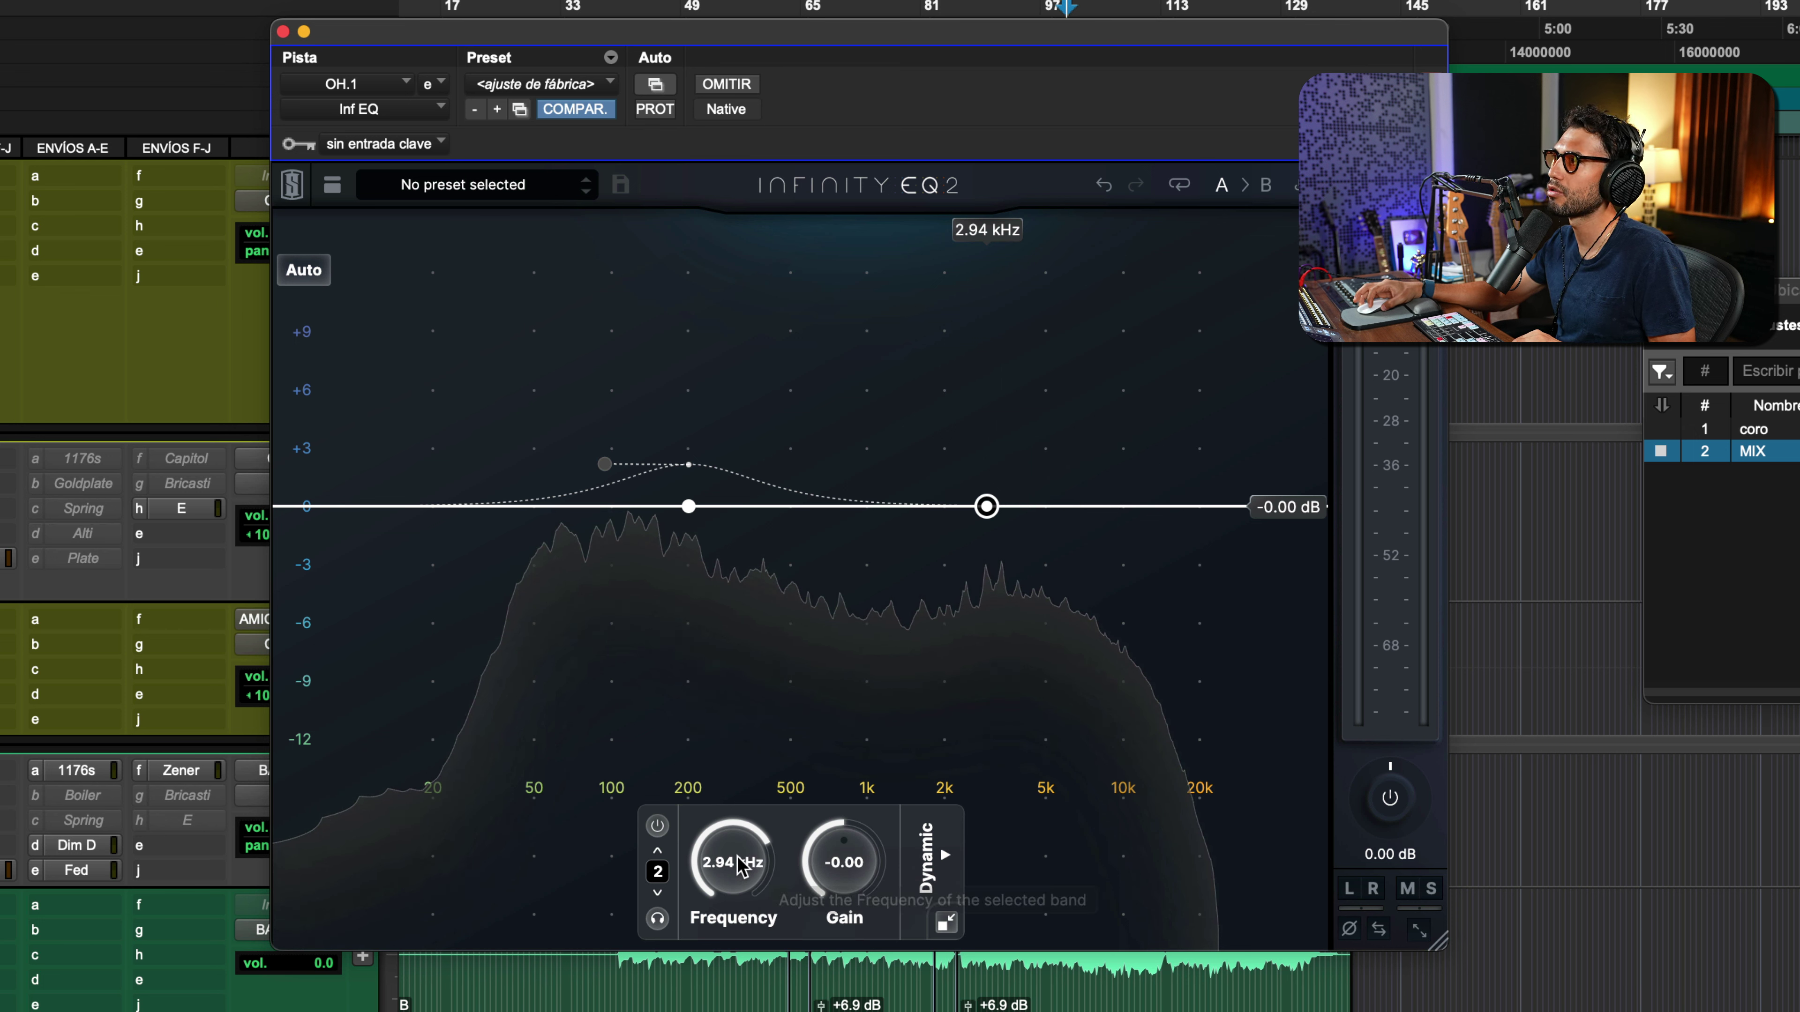
scroll(847, 848, "up", 4)
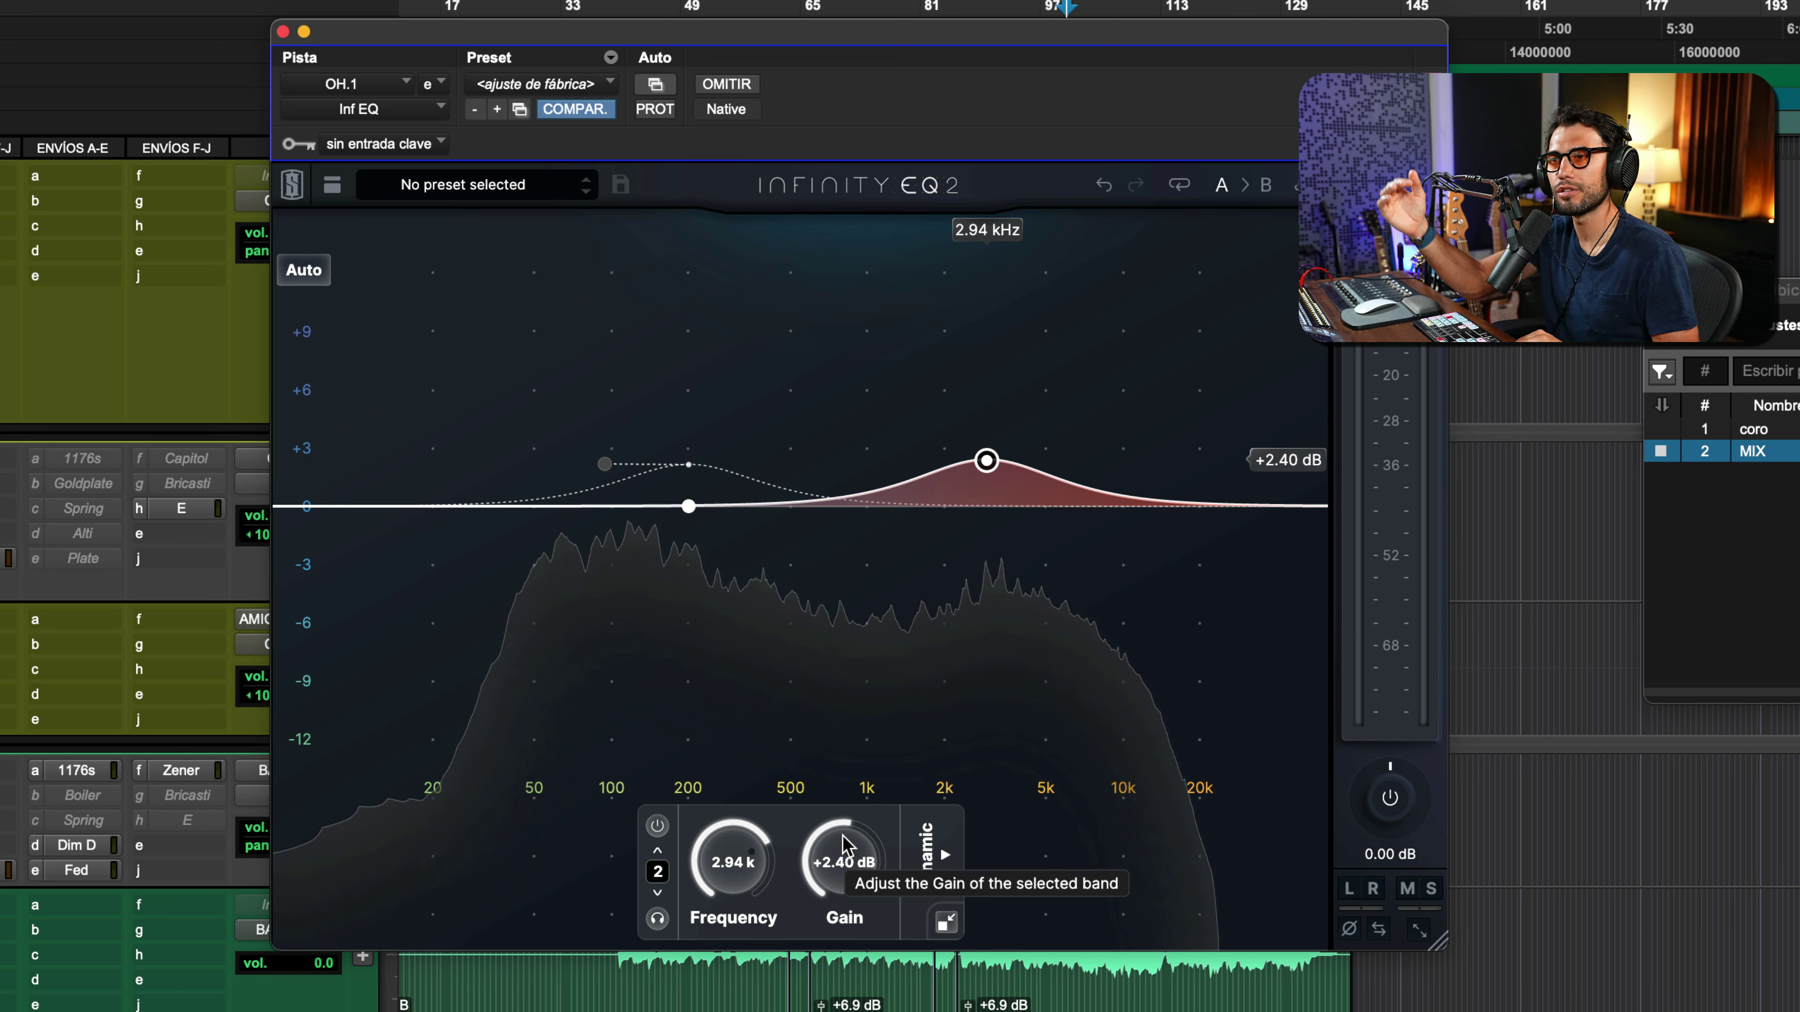
Make the 2.94 kHz band dynamic with a negative Range of about -2.64 dB and audition it during playback
left_click(925, 853)
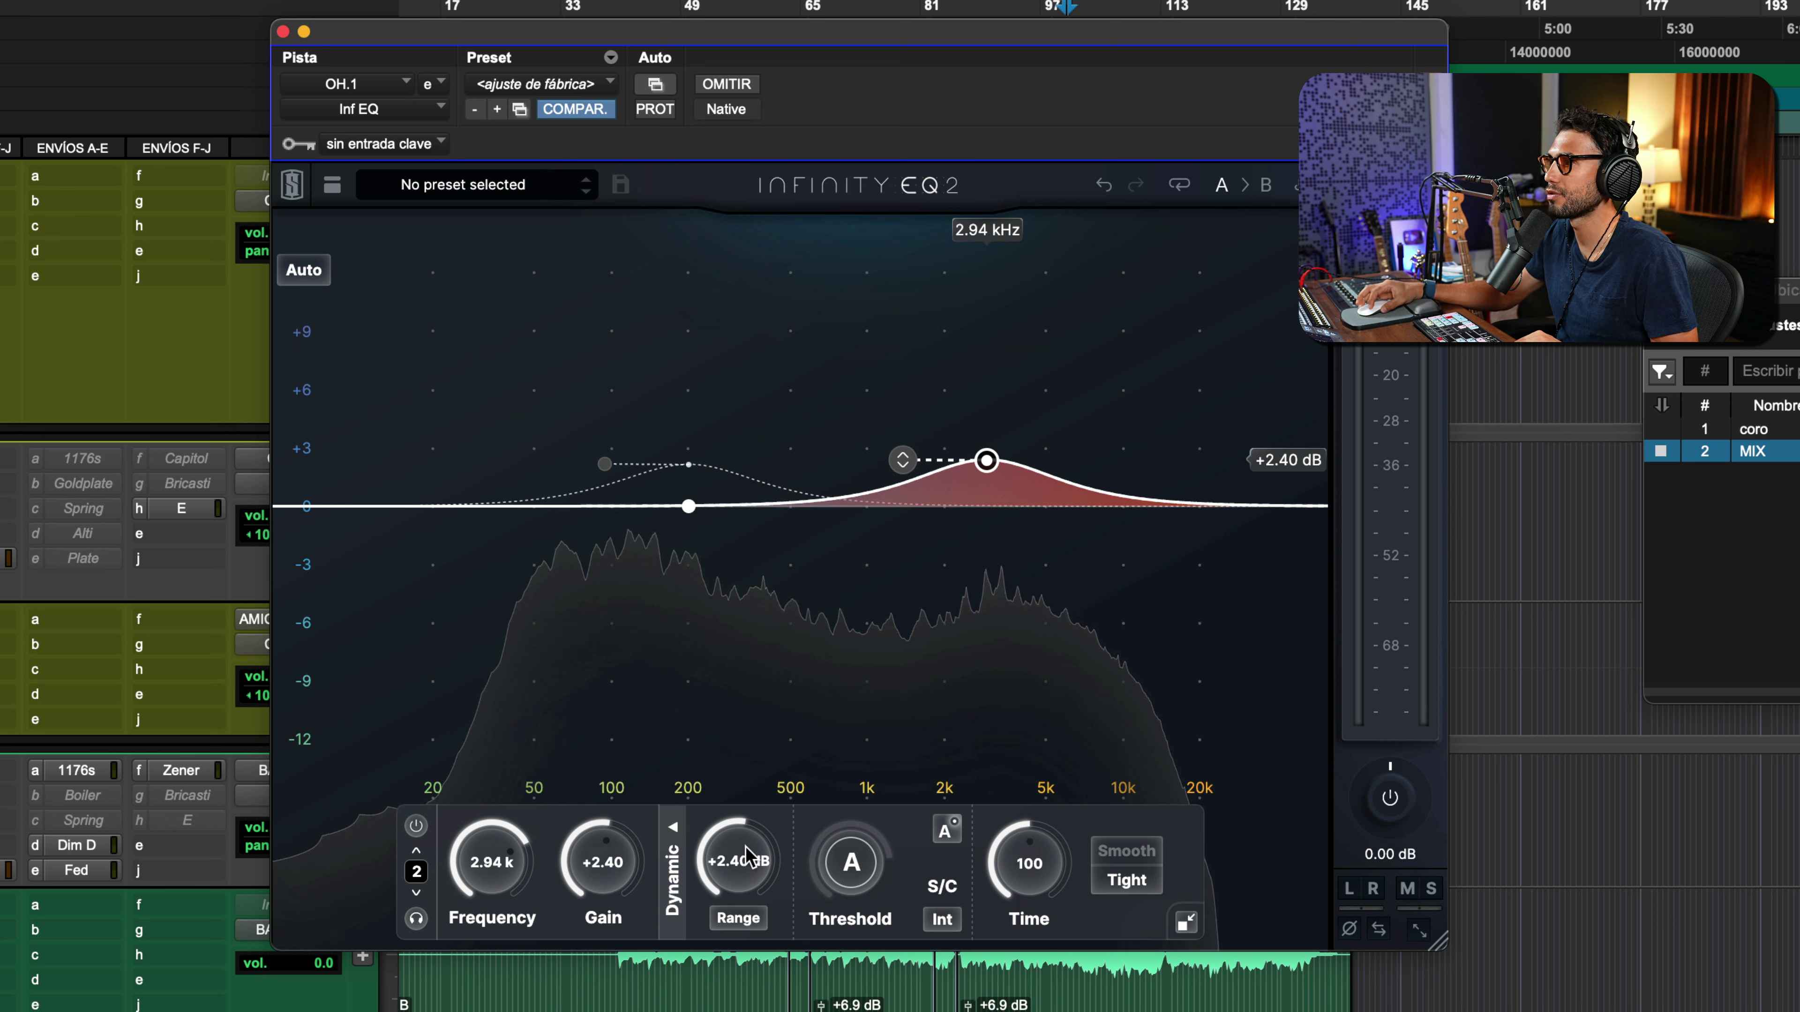
left_click_drag(750, 856, 741, 880)
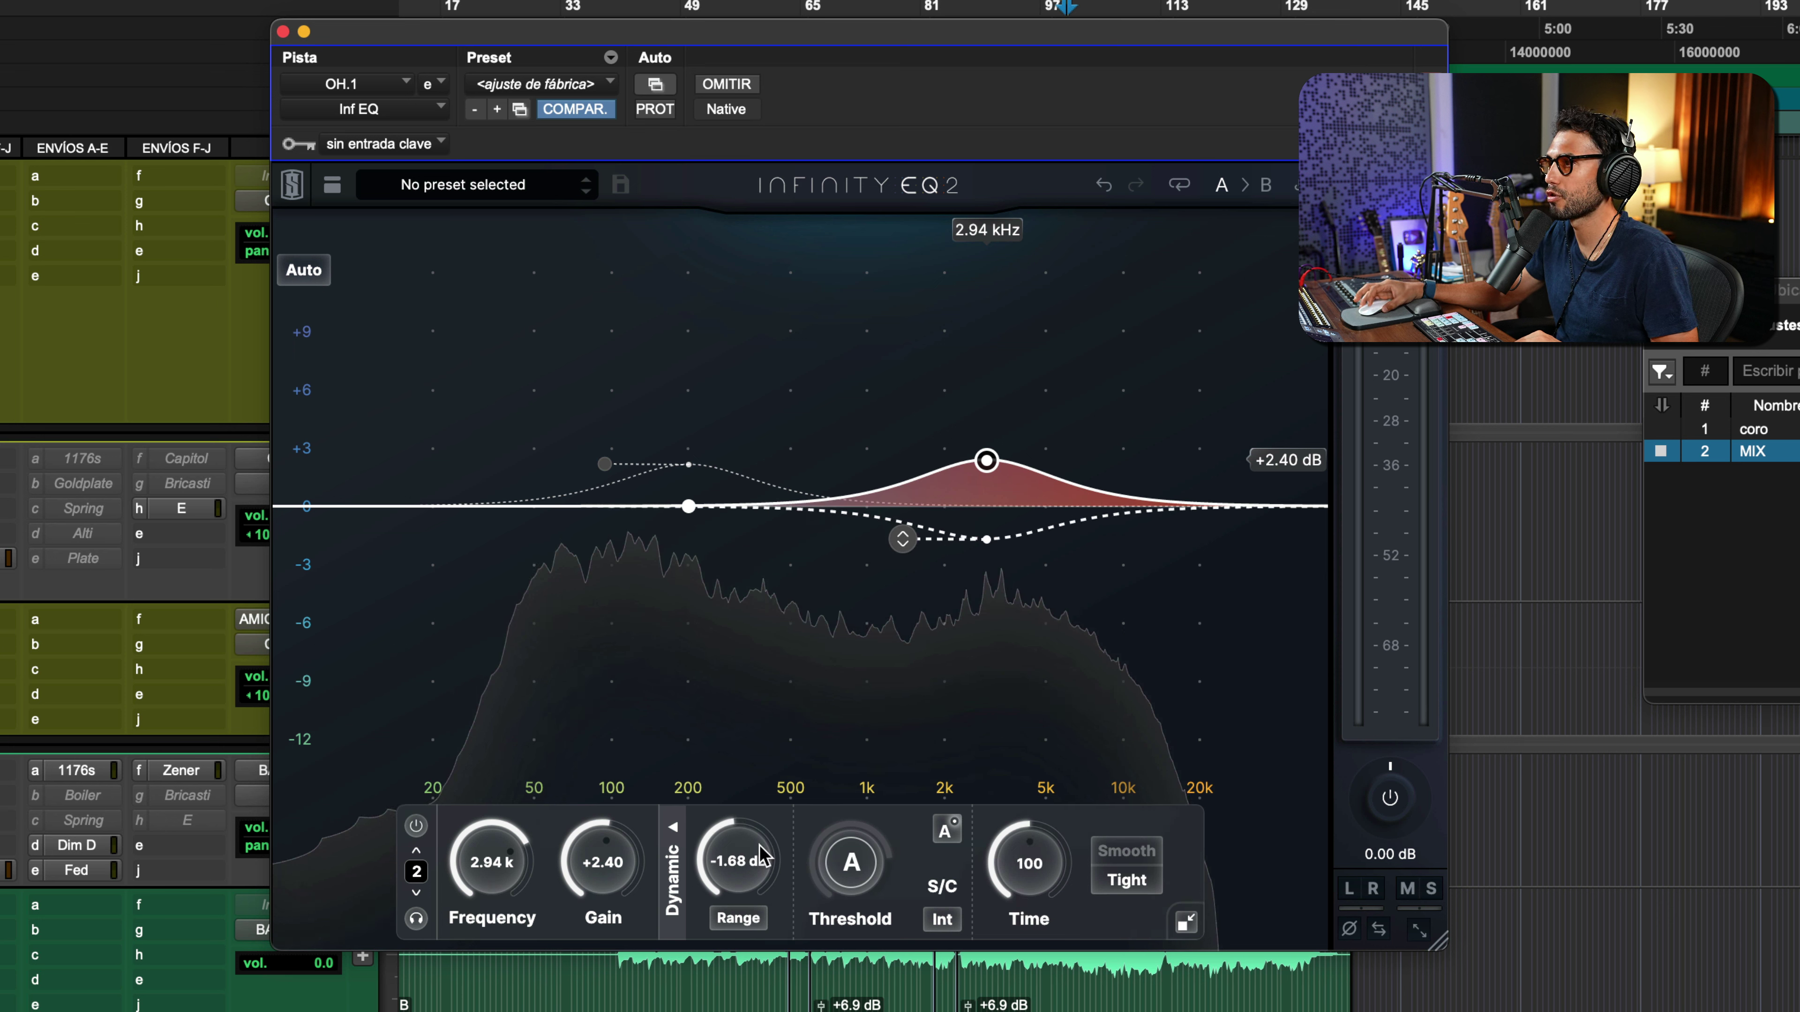
key("space")
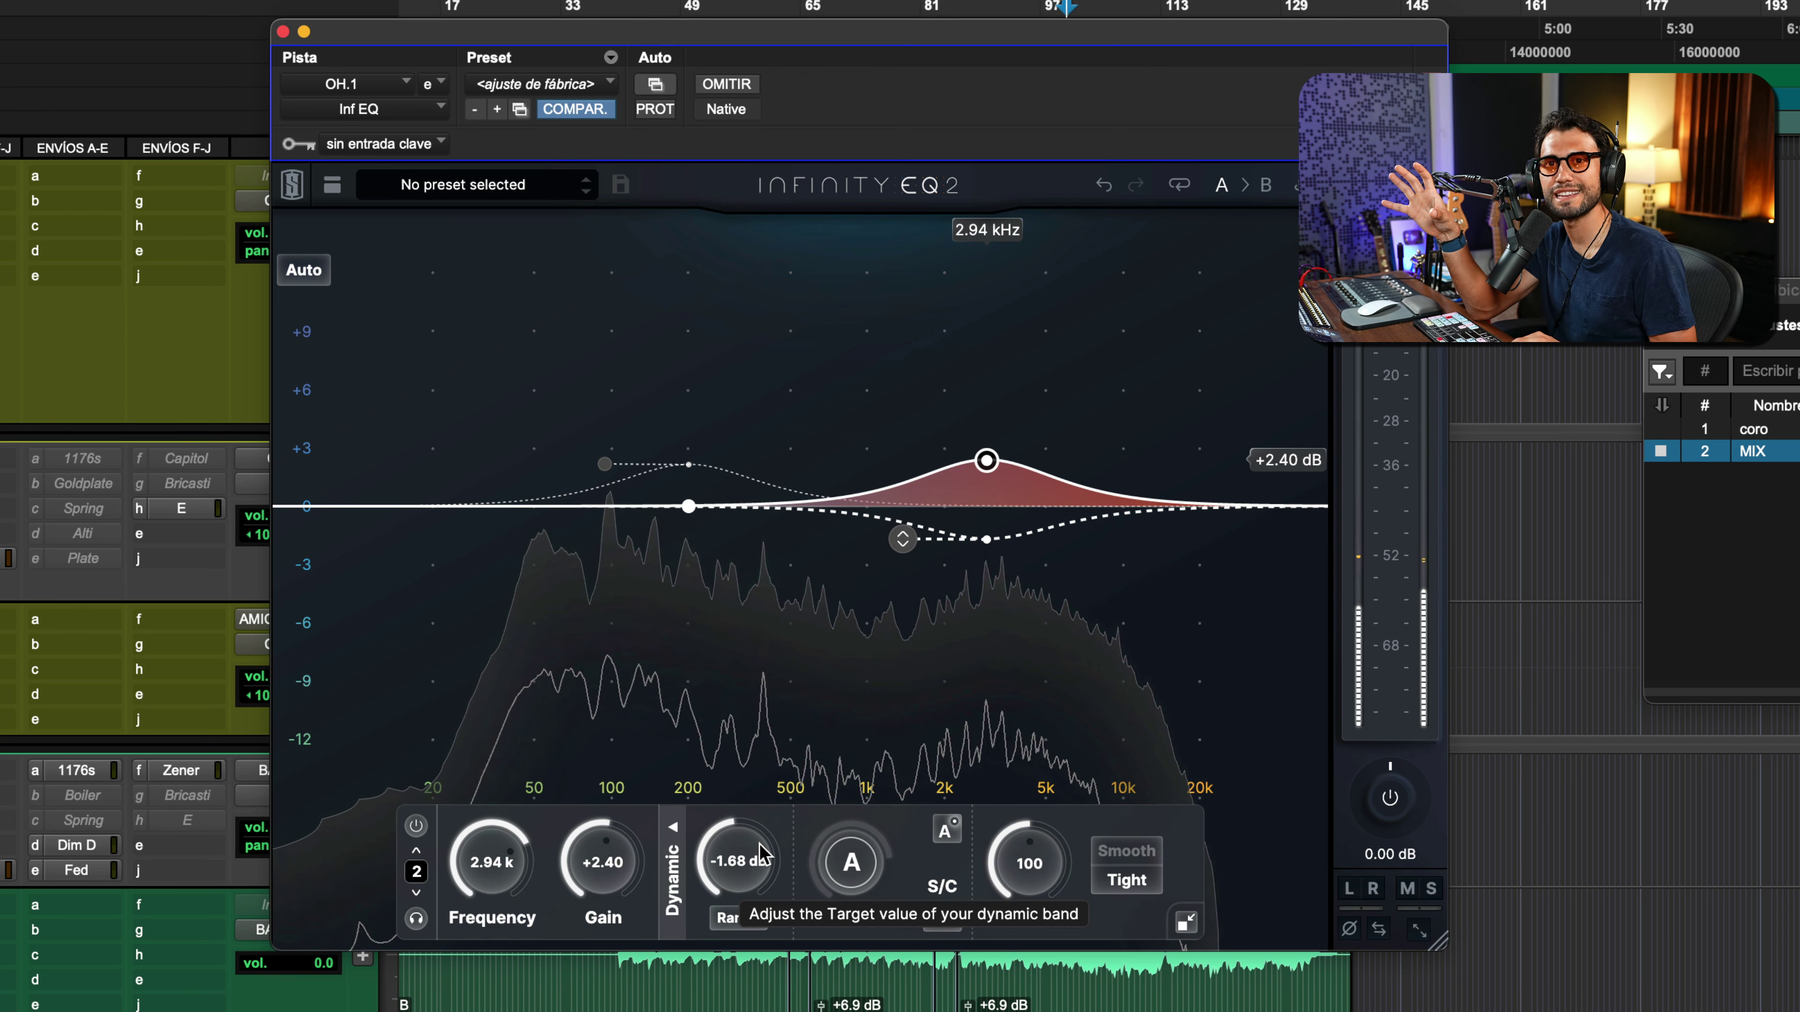
key("space")
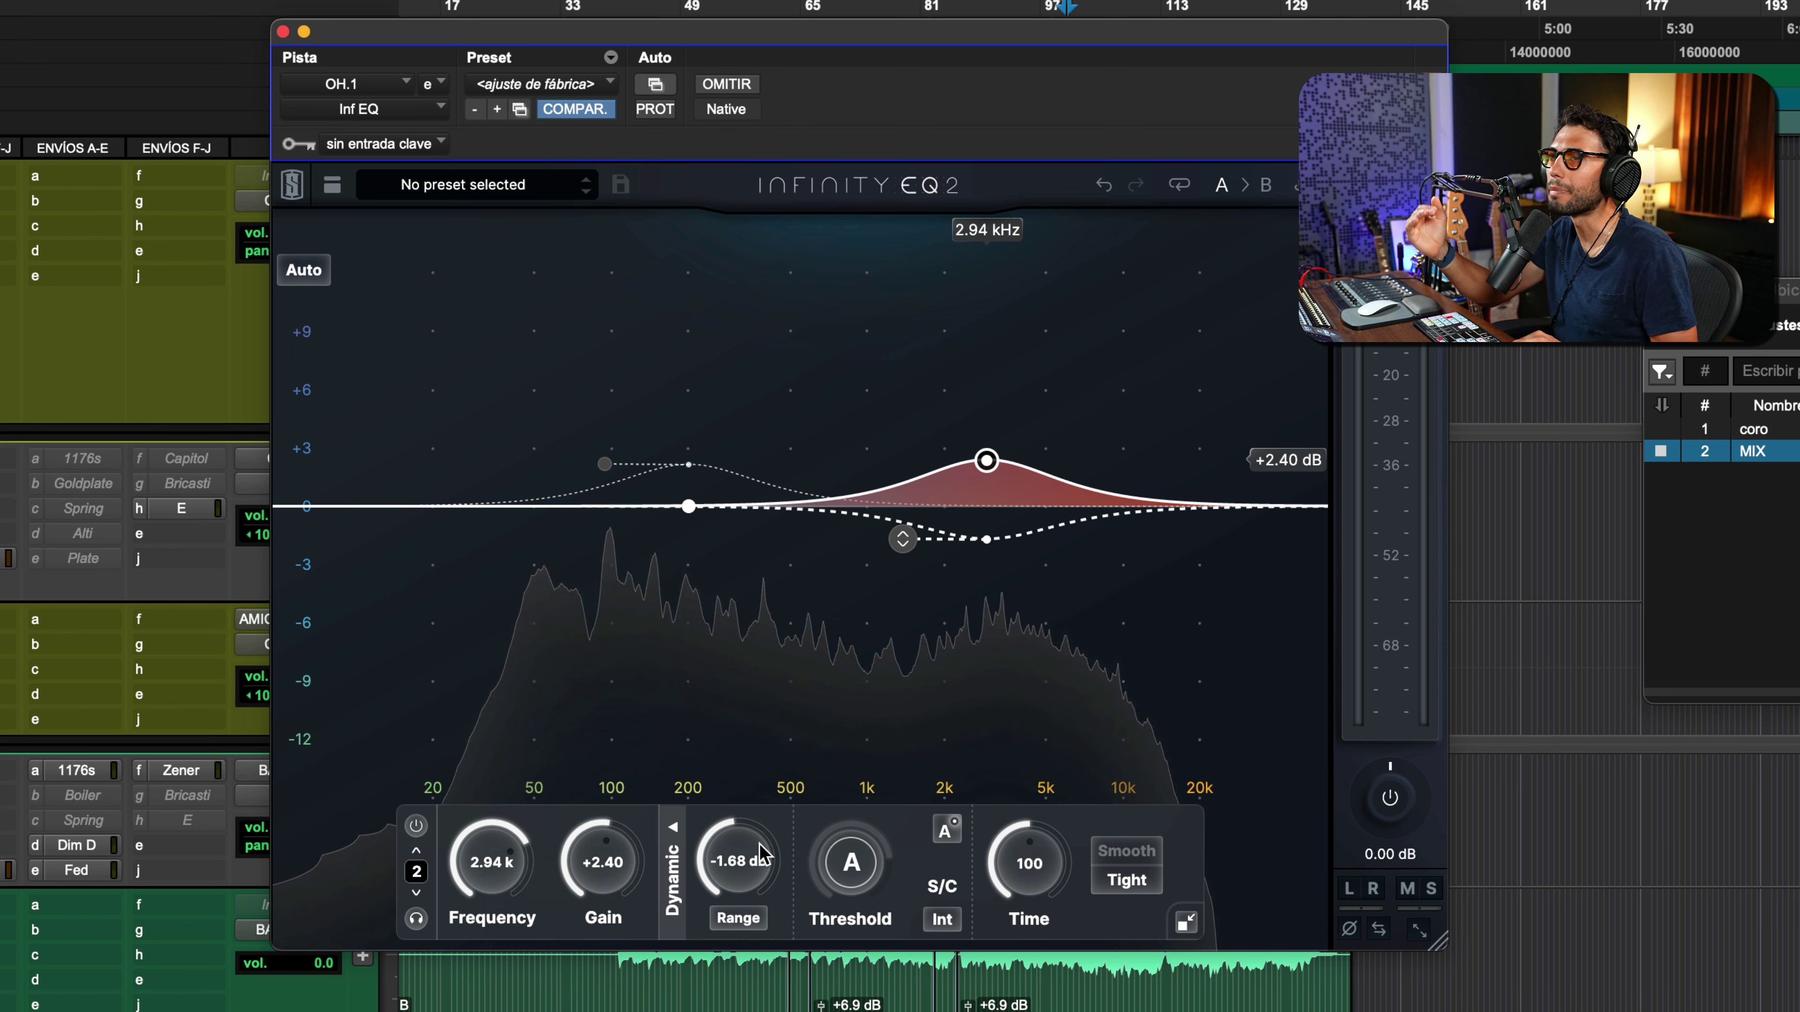
key("space")
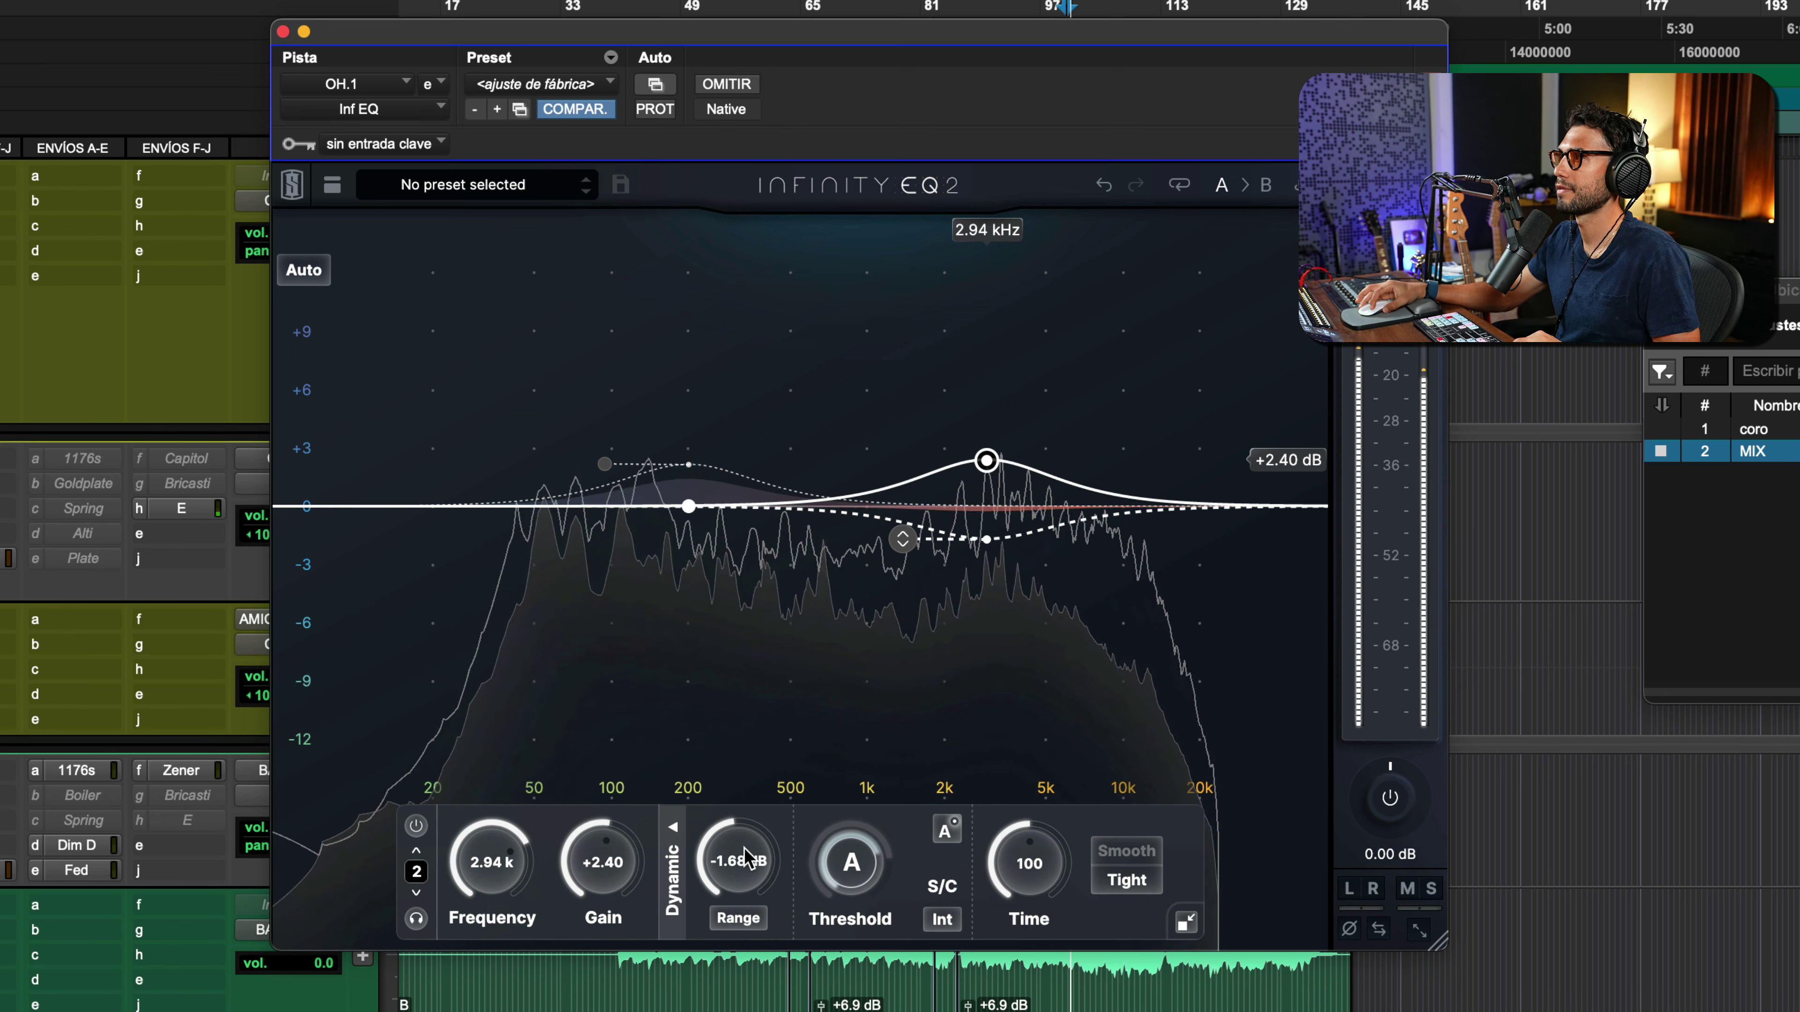
scroll(742, 863, "down", 3)
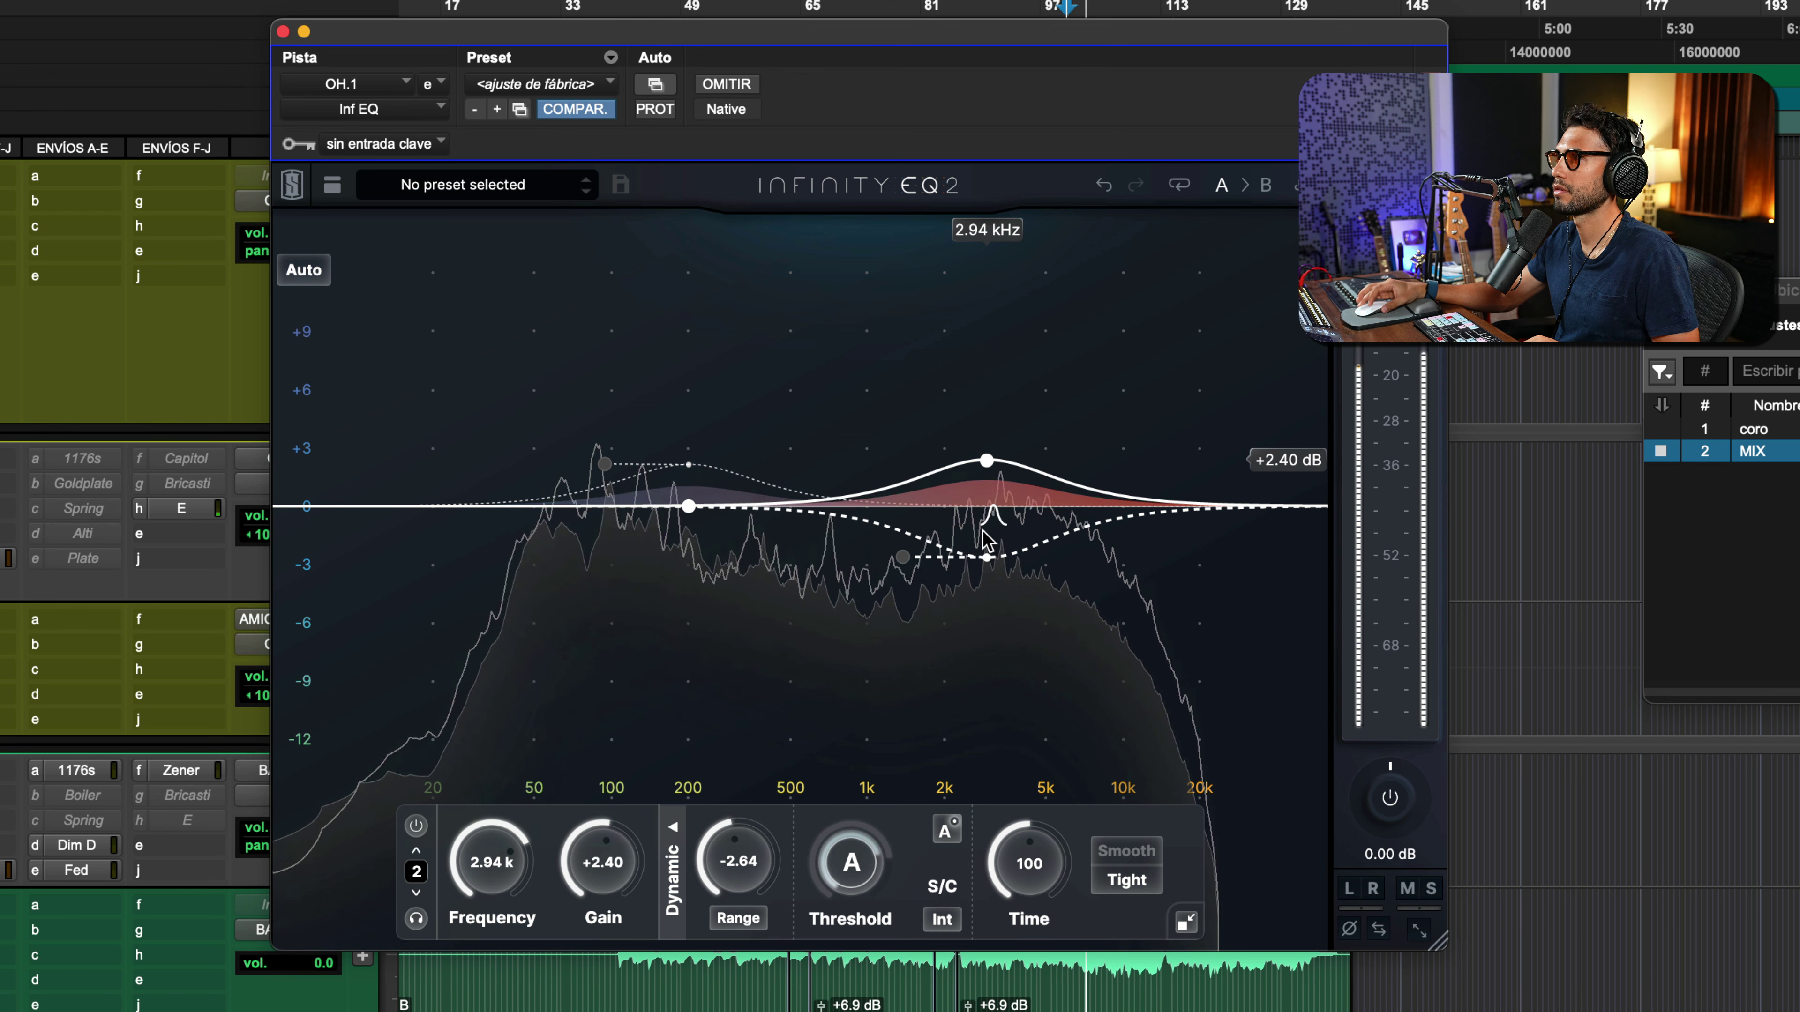
Move the second dynamic band to about 58.9 Hz with +2.25 dB gain and set its Range to about -3.27 dB
left_click_drag(986, 463, 557, 472)
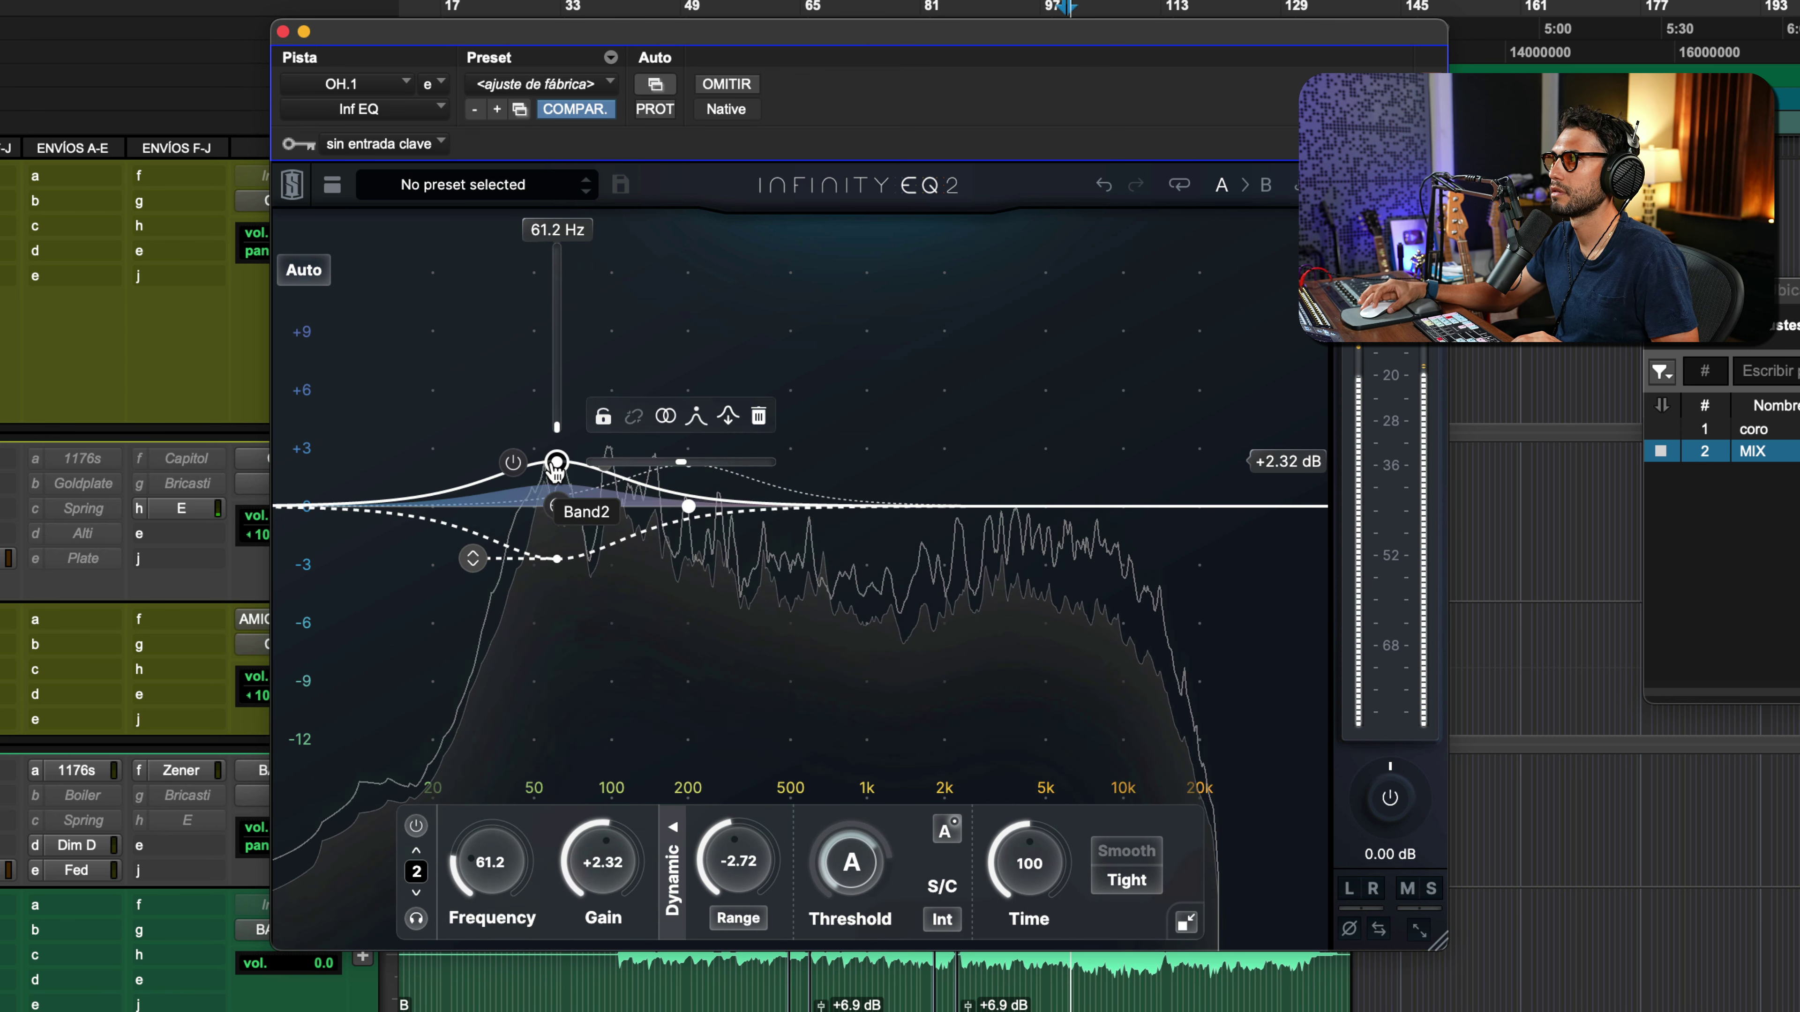
left_click_drag(554, 472, 550, 472)
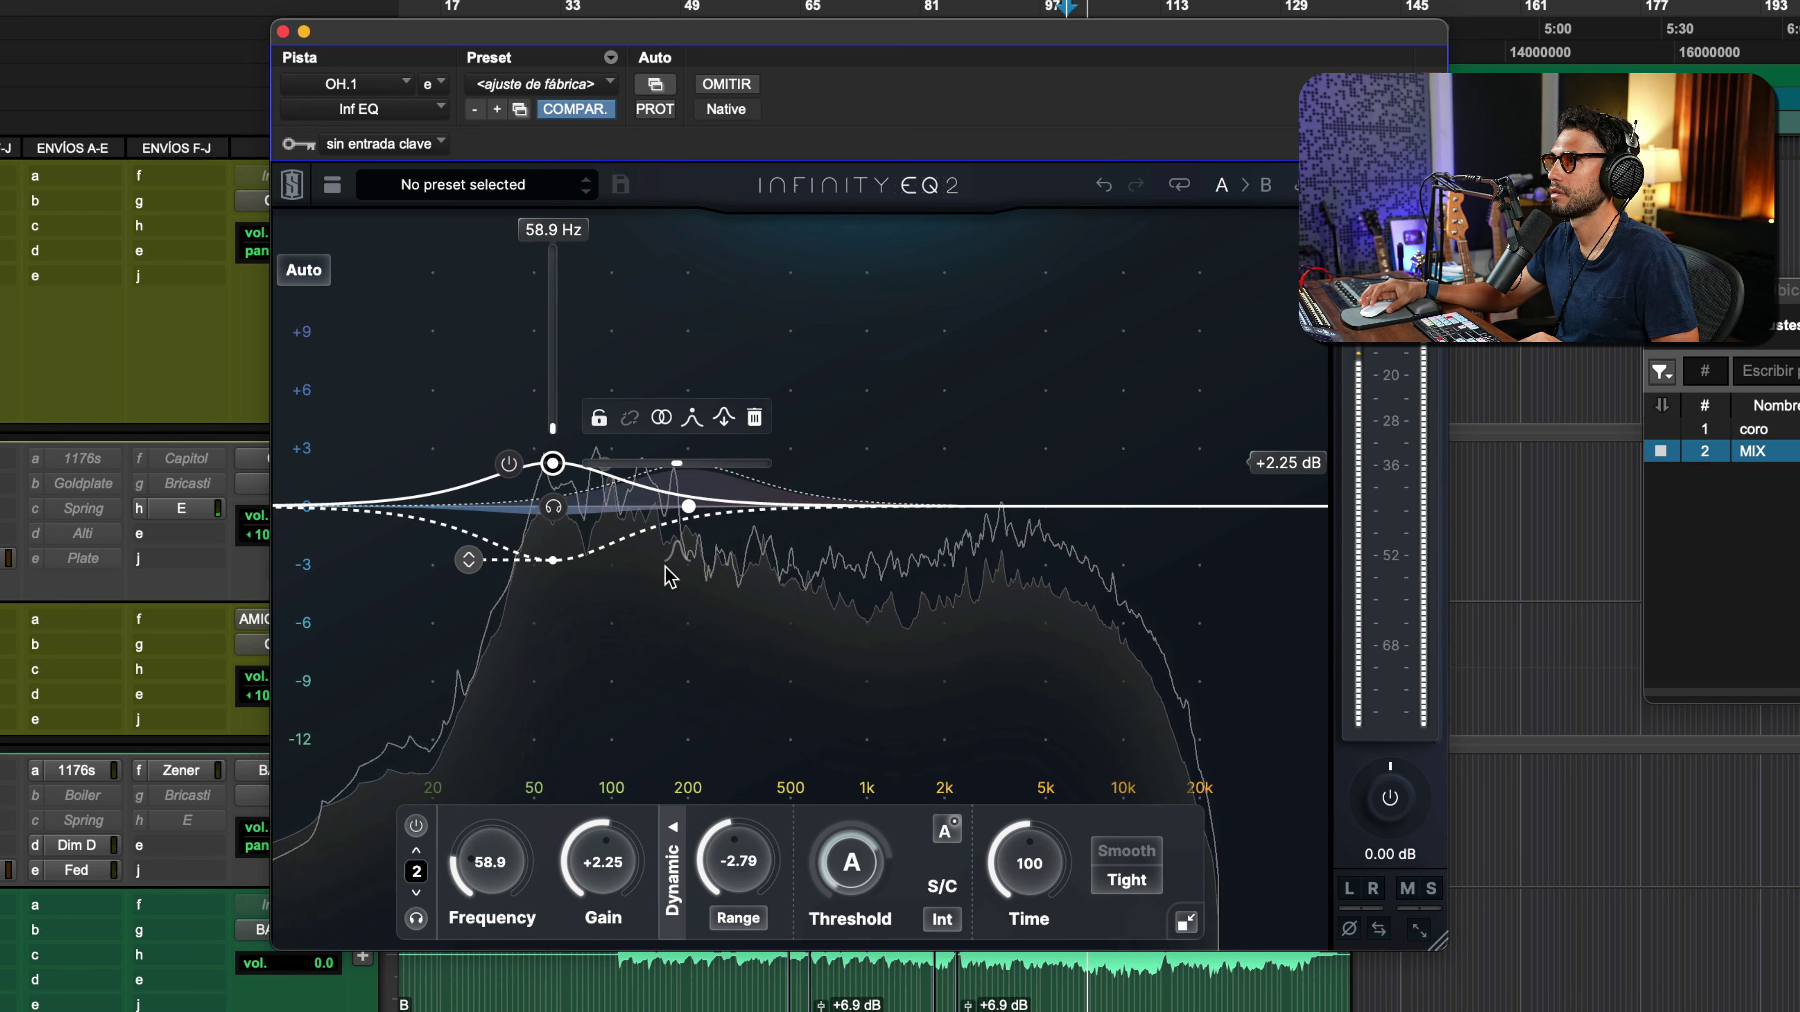
left_click_drag(737, 859, 740, 879)
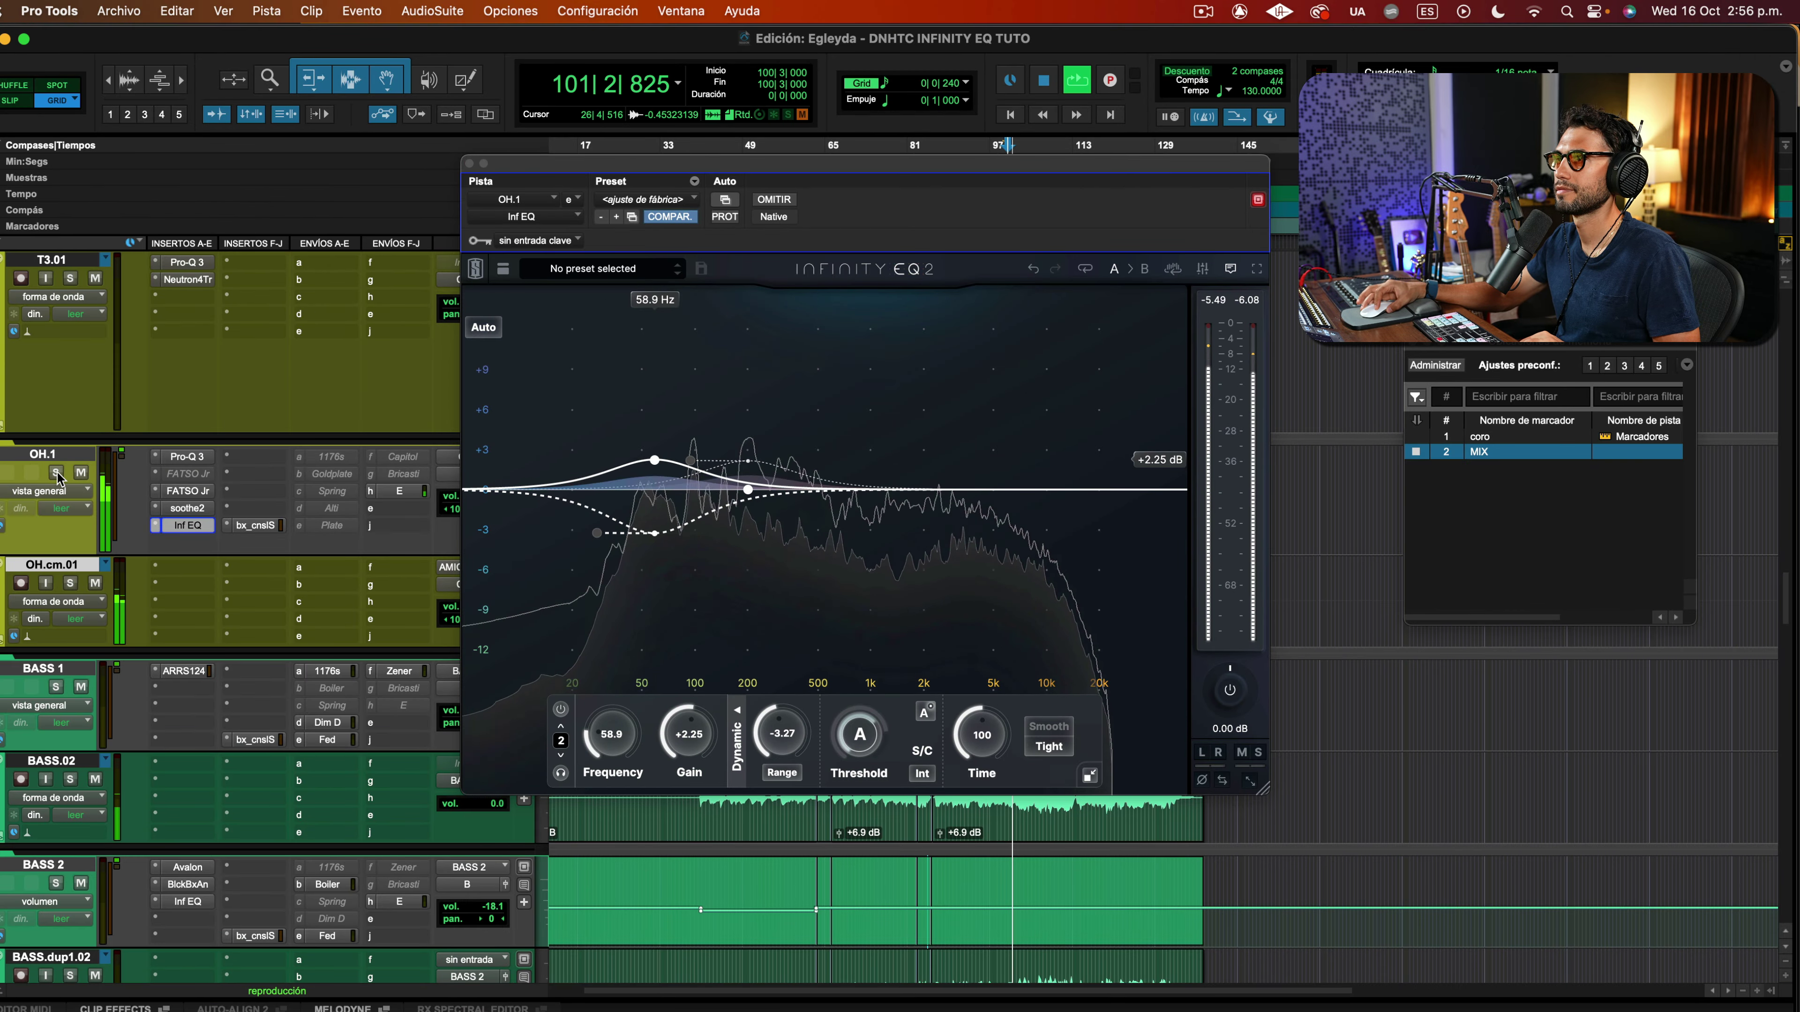
Play OH.1 out of solo within the mix, reposition the equalizer window and stop playback
left_click_drag(671, 173, 721, 173)
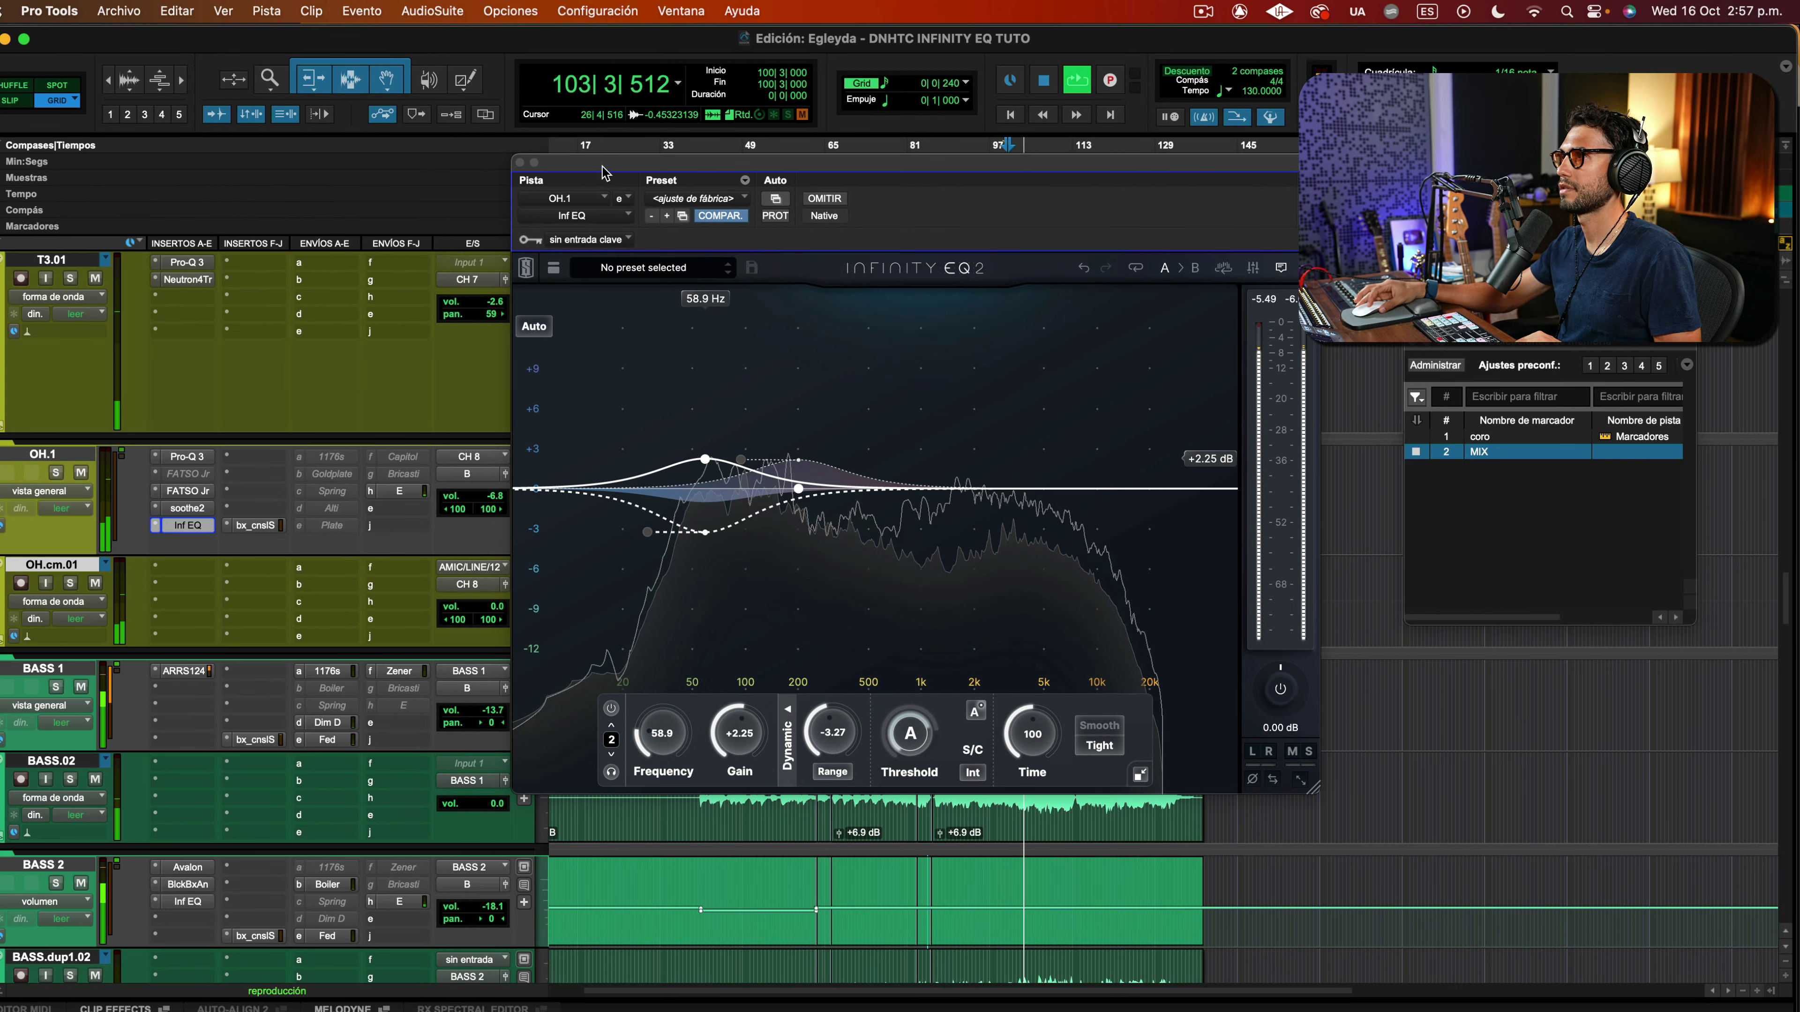
left_click_drag(603, 173, 620, 170)
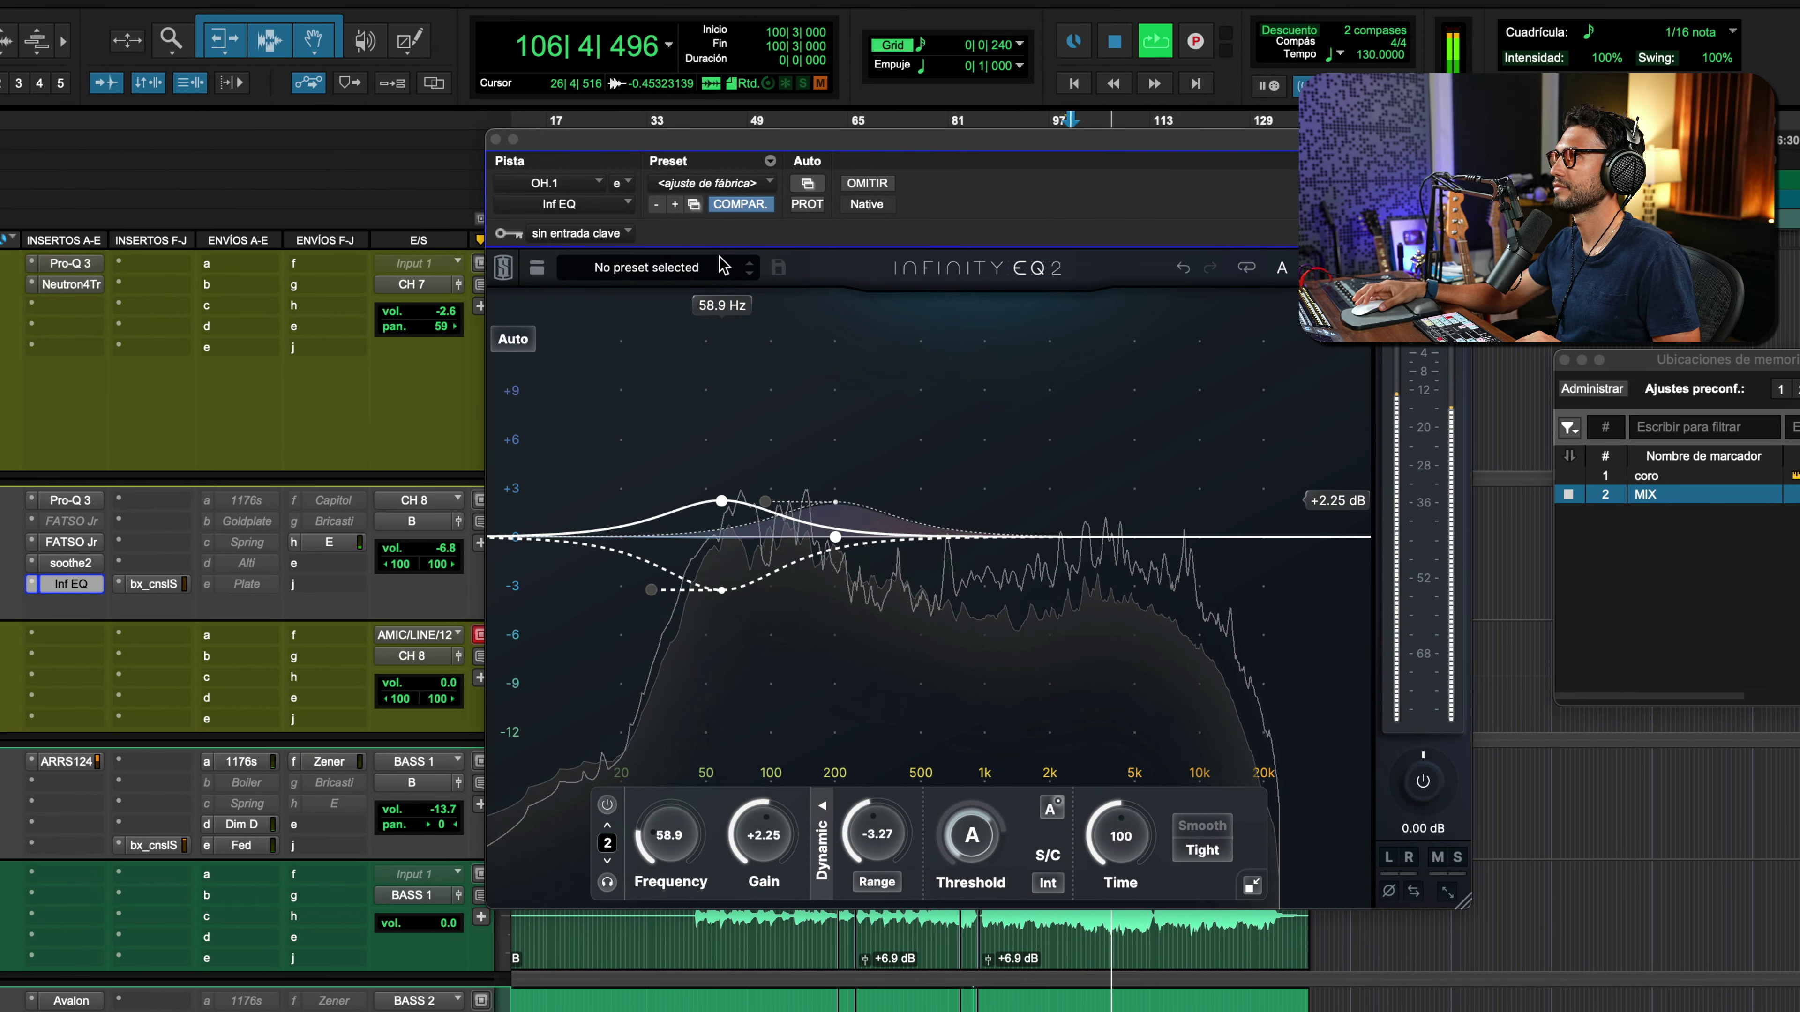
left_click_drag(849, 142, 749, 142)
key("space")
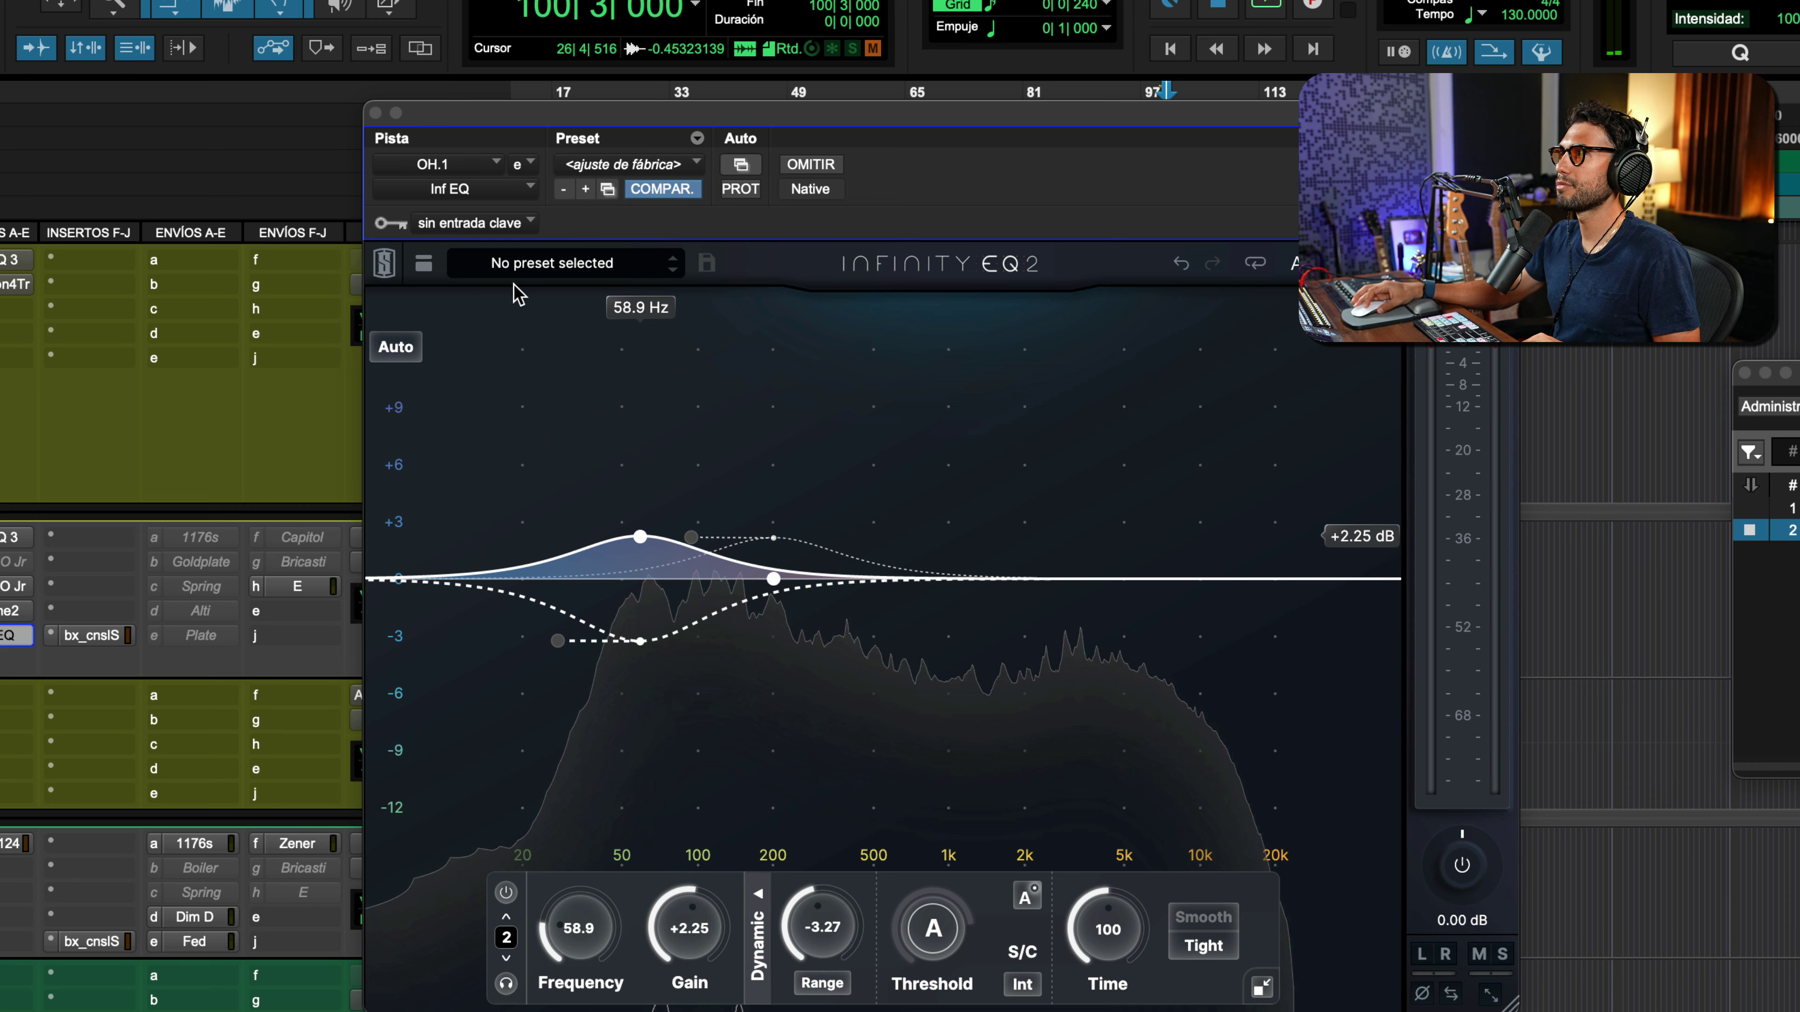
left_click_drag(663, 108, 669, 49)
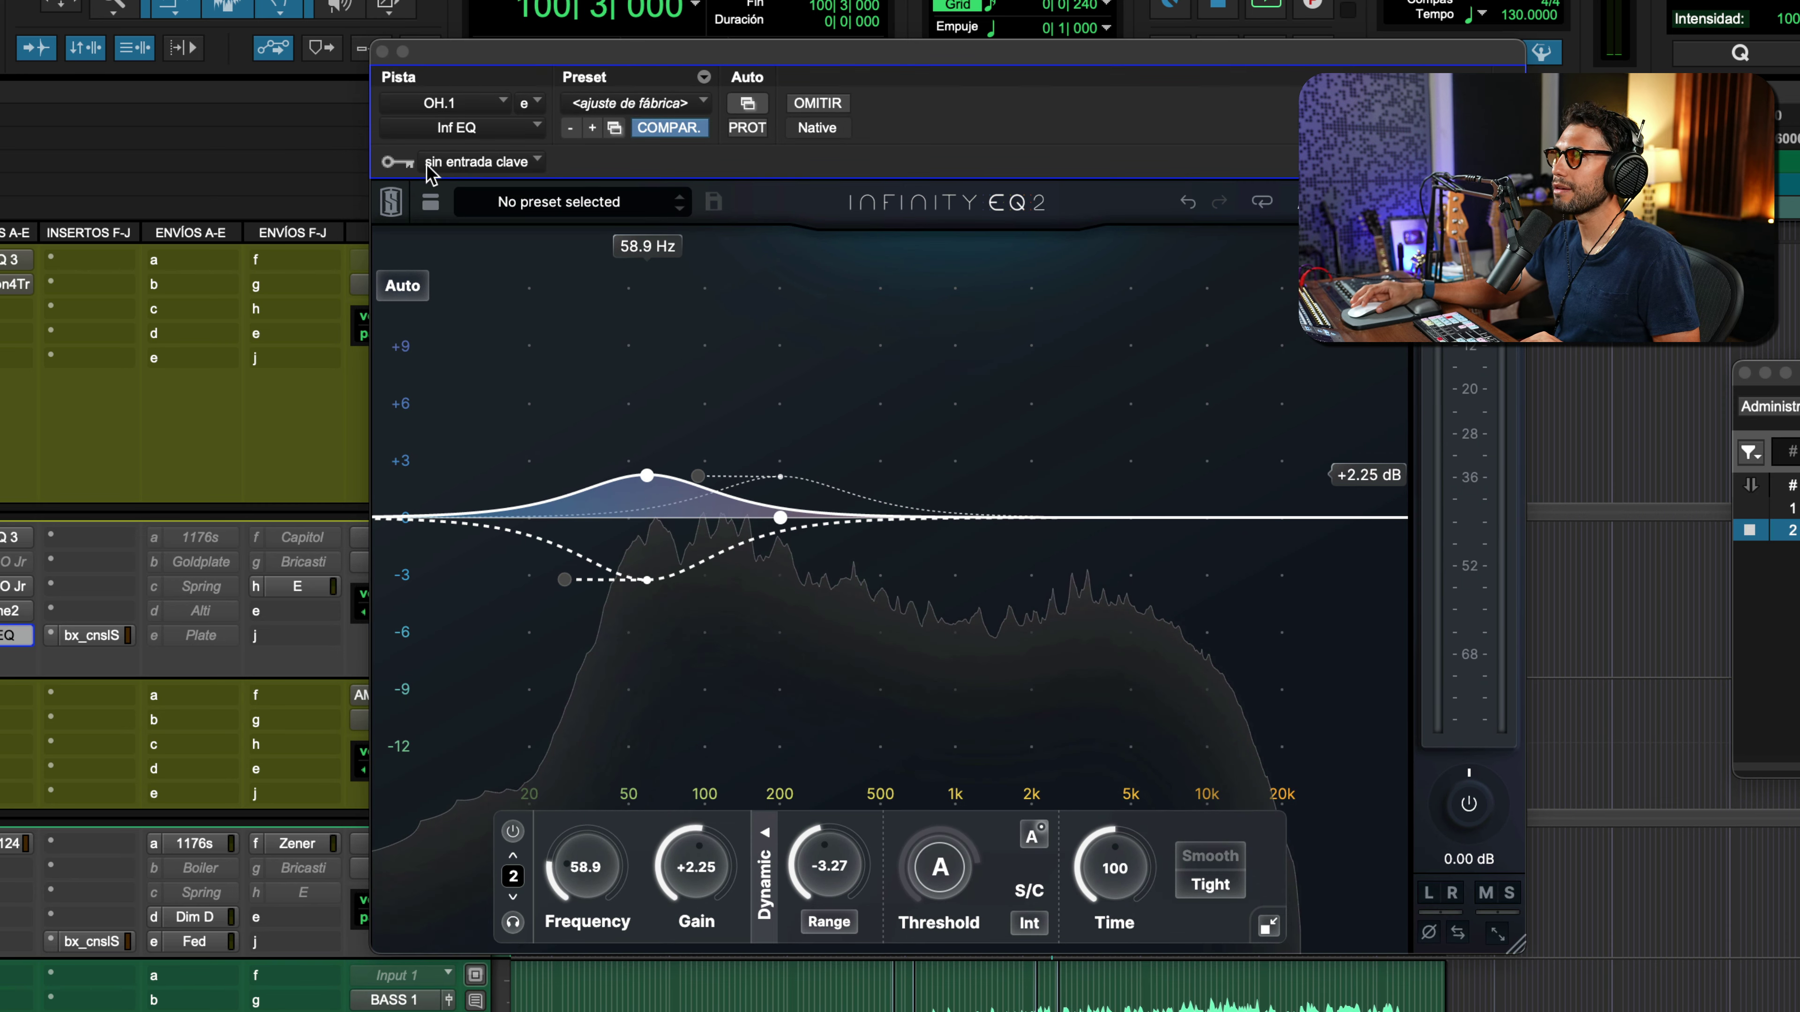
View the Infinity EQ version information and the preset browser's folders, closing each one again
left_click(392, 204)
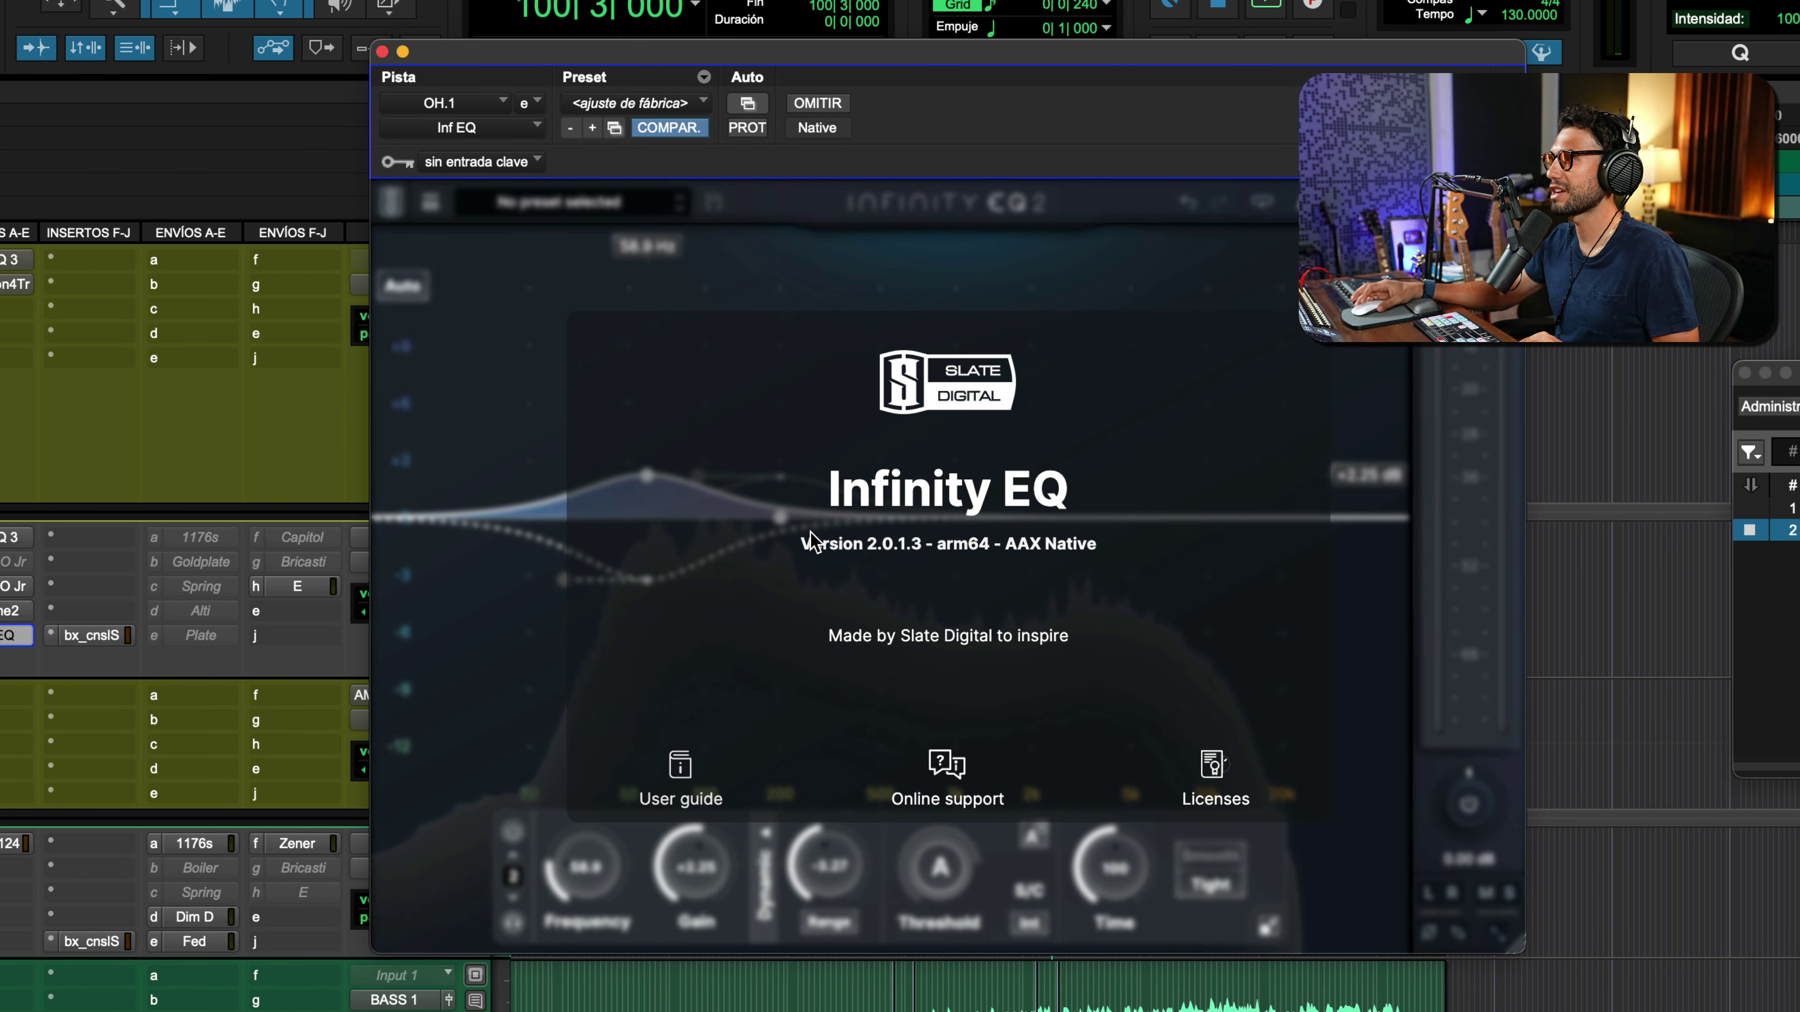
left_click(496, 275)
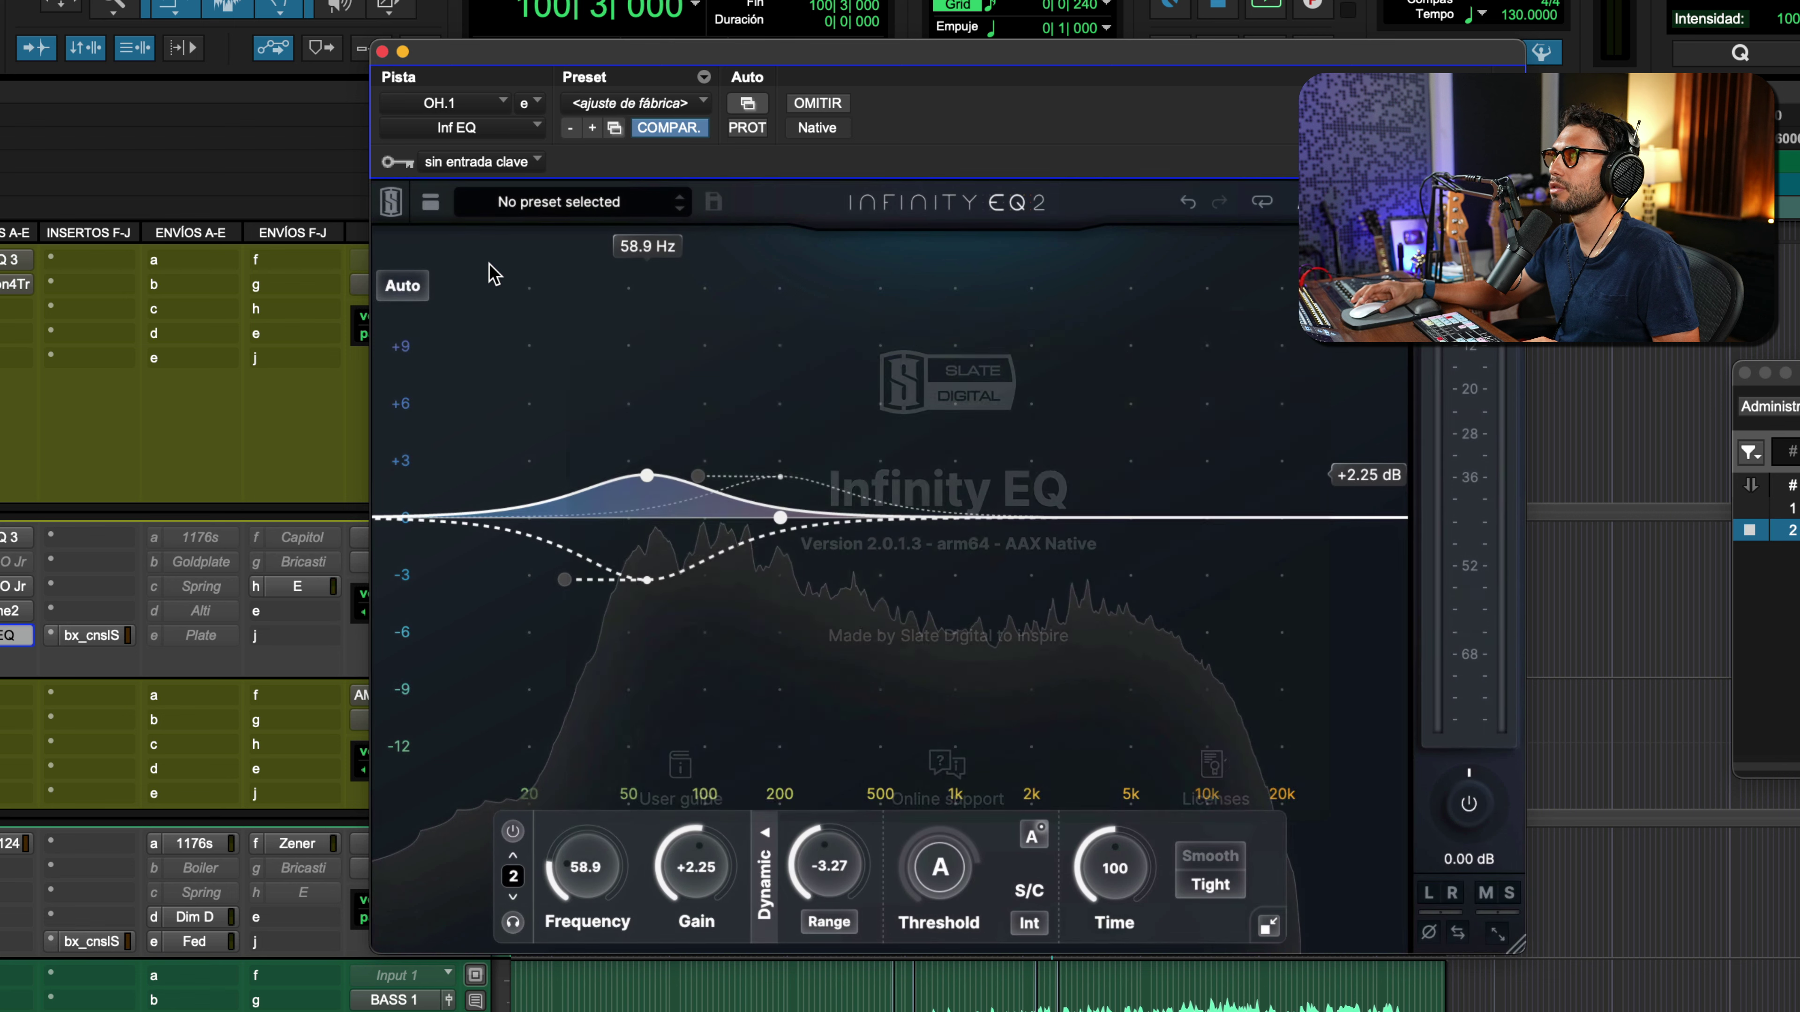
left_click(439, 203)
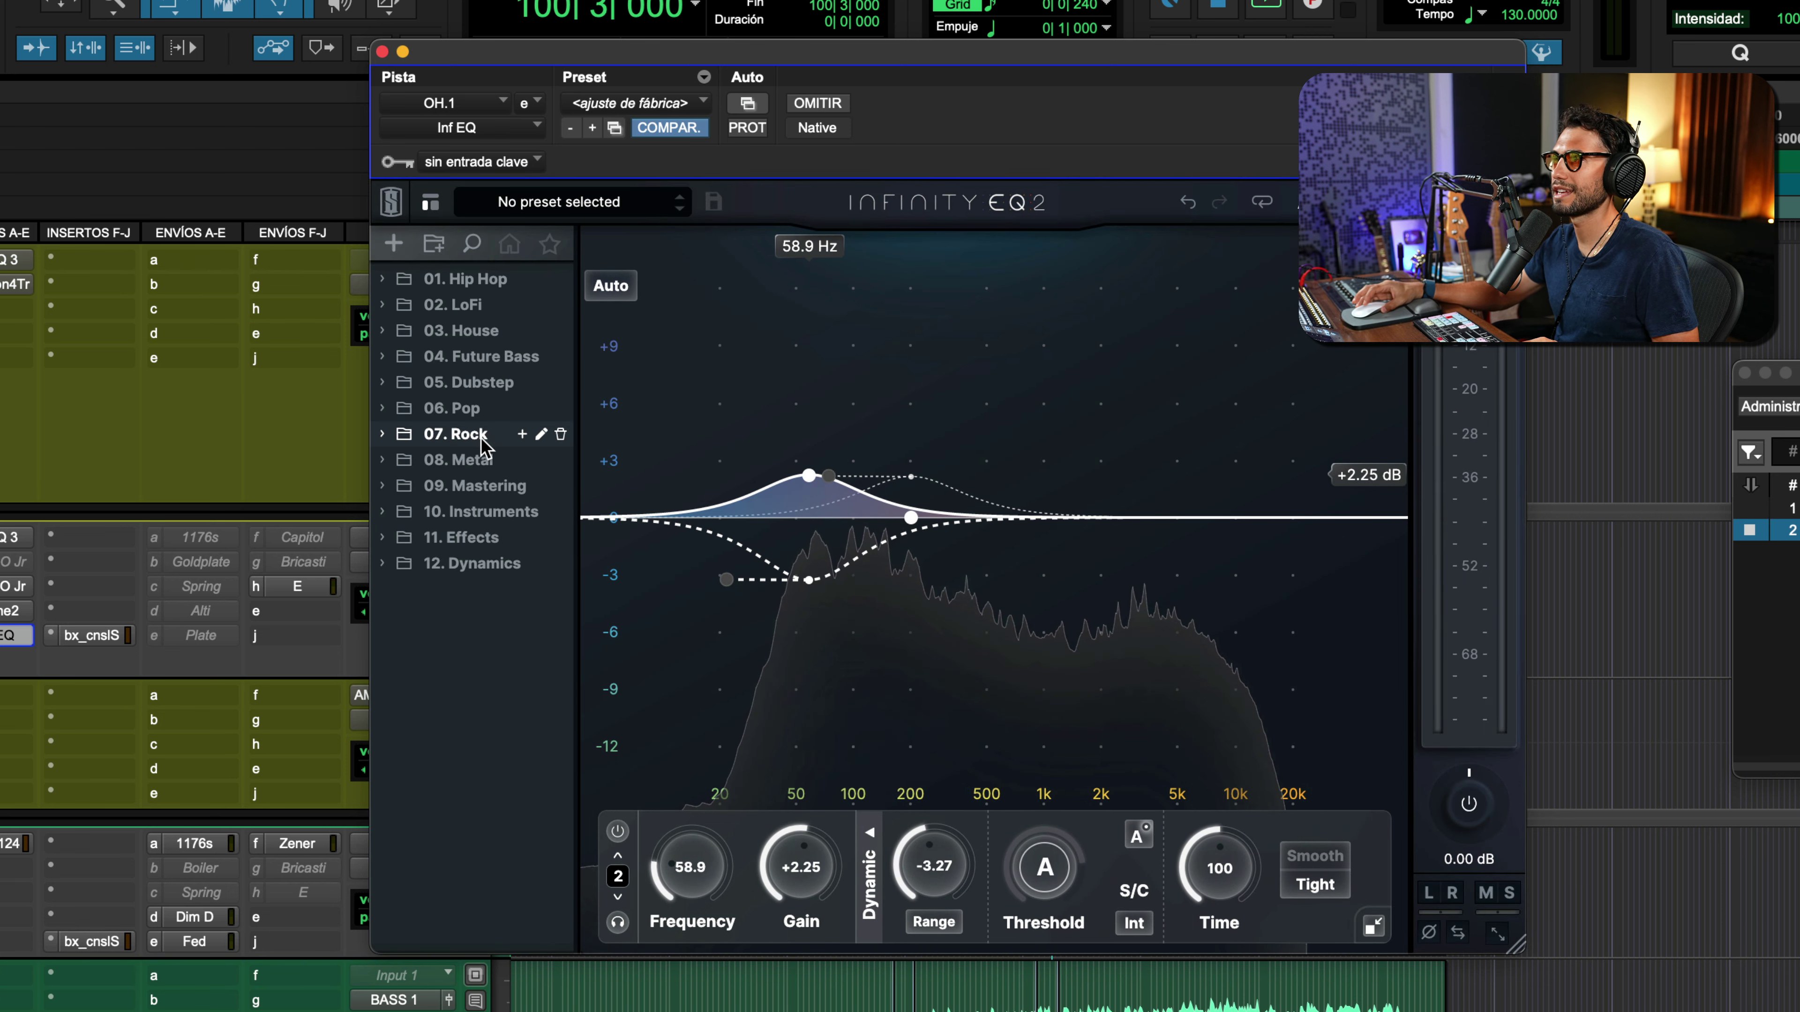
left_click(430, 204)
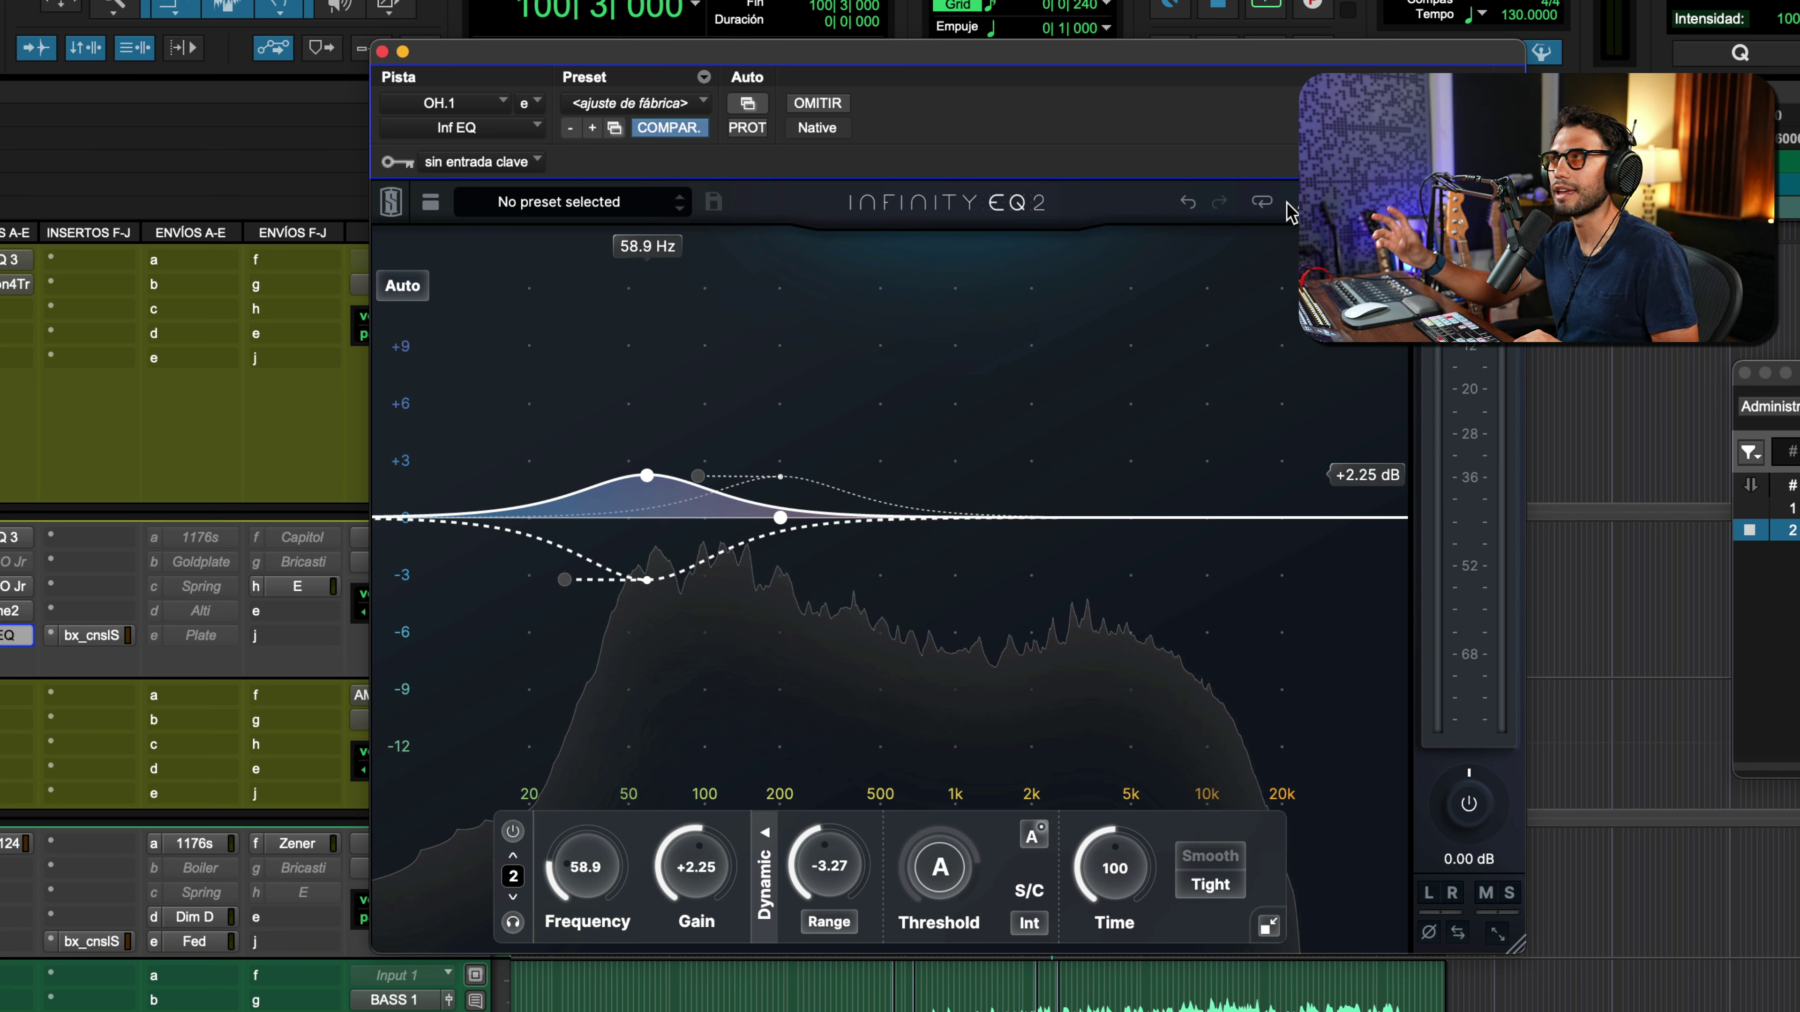
Resume playback to hear the OH.1 equalization within the mix
left_click(1262, 202)
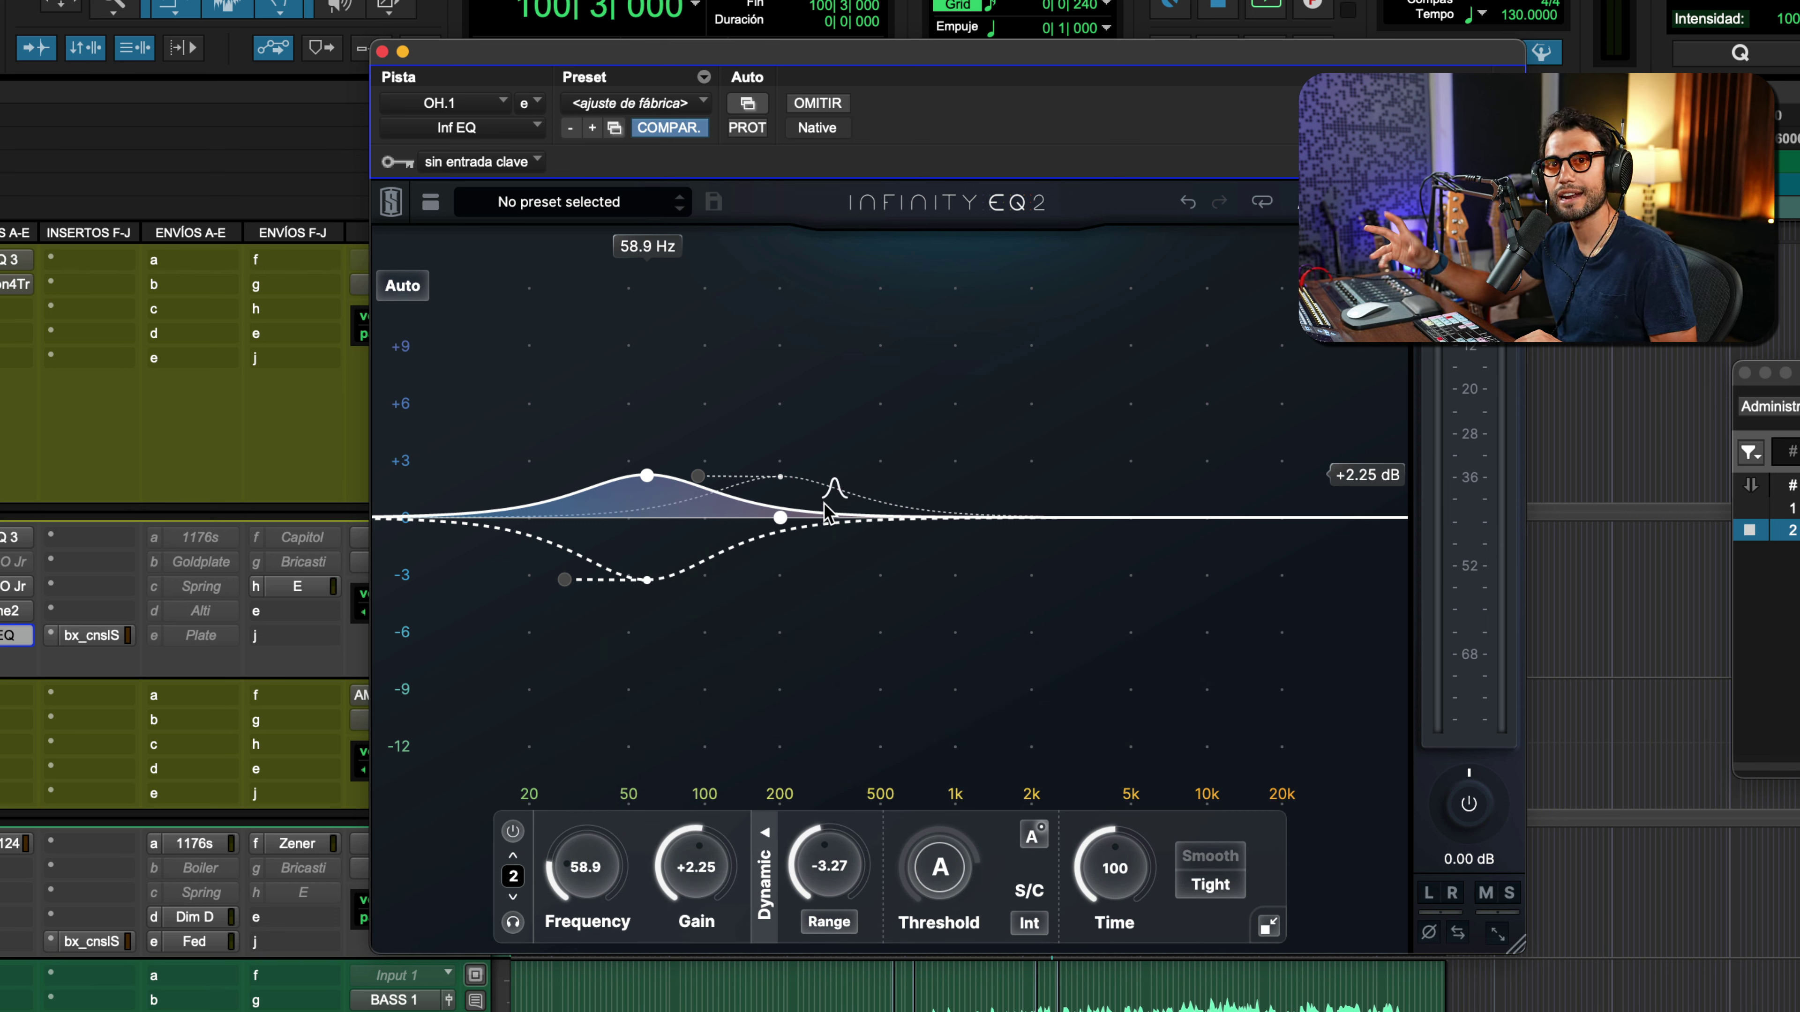
key("space")
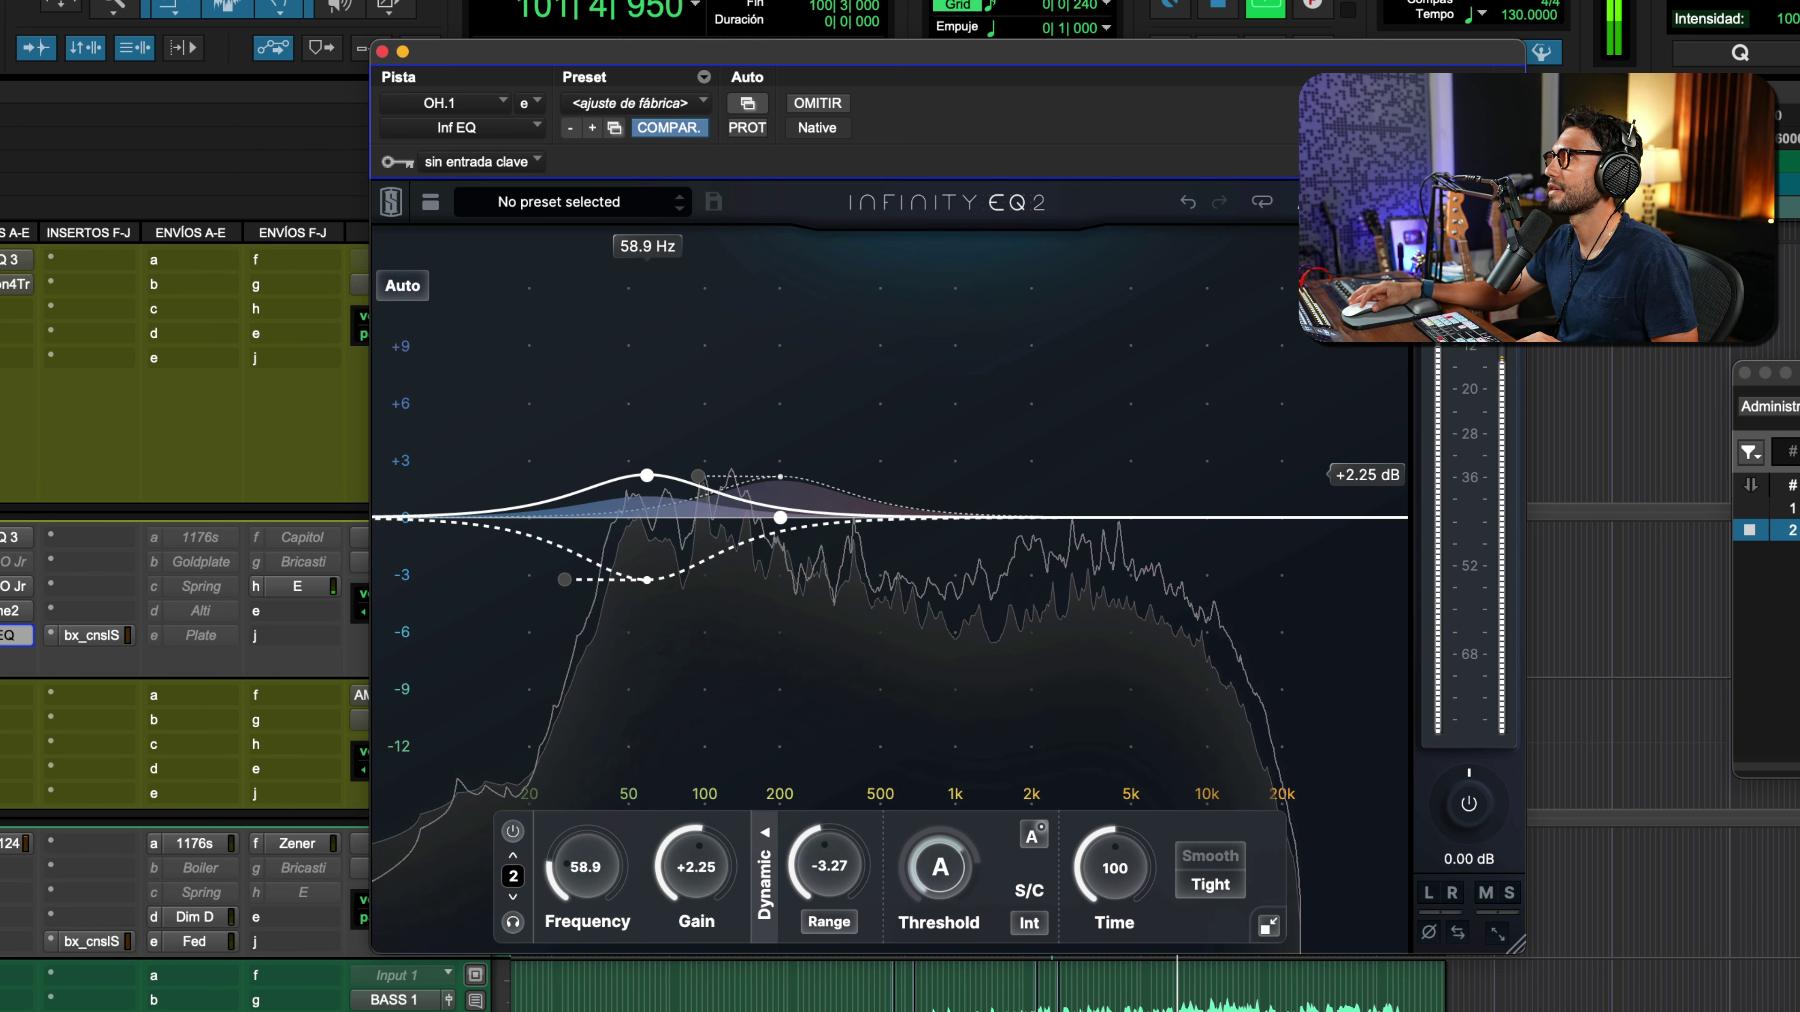
Compare the real-time and average analyzer curves while playing OH.1, toggling the average spectrum display, and stop playback
left_click(1314, 234)
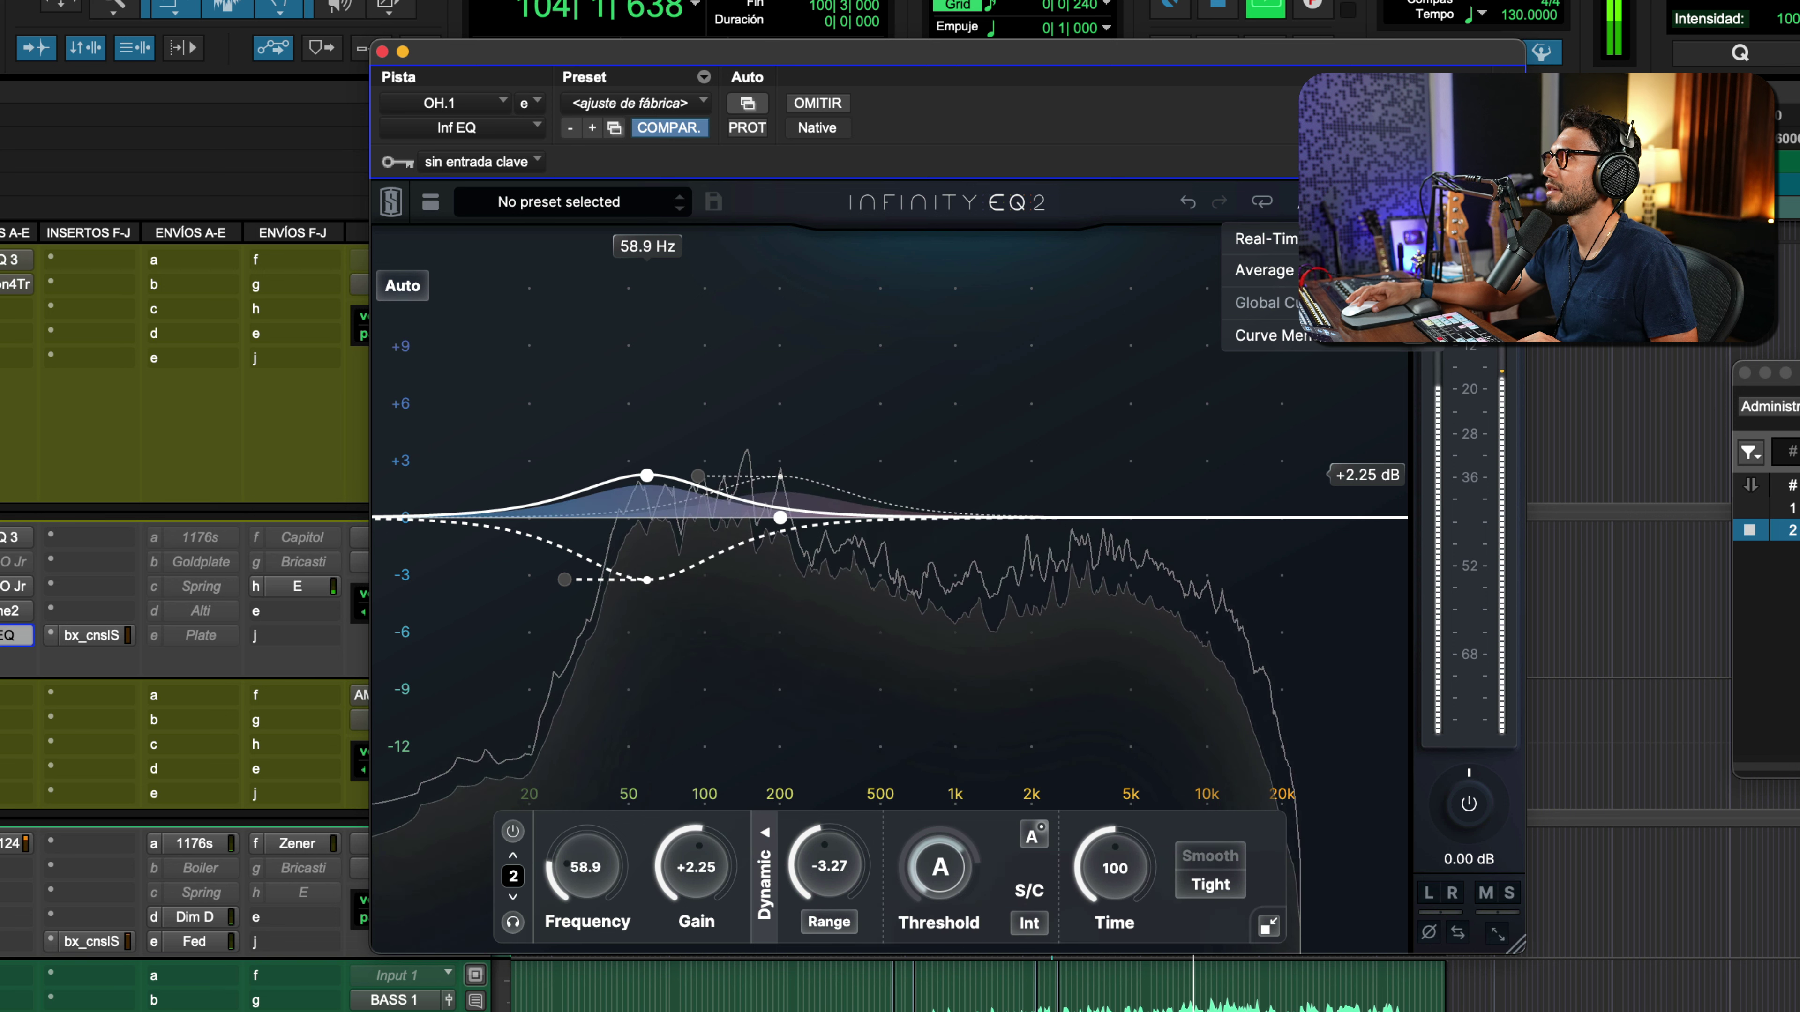
key("space")
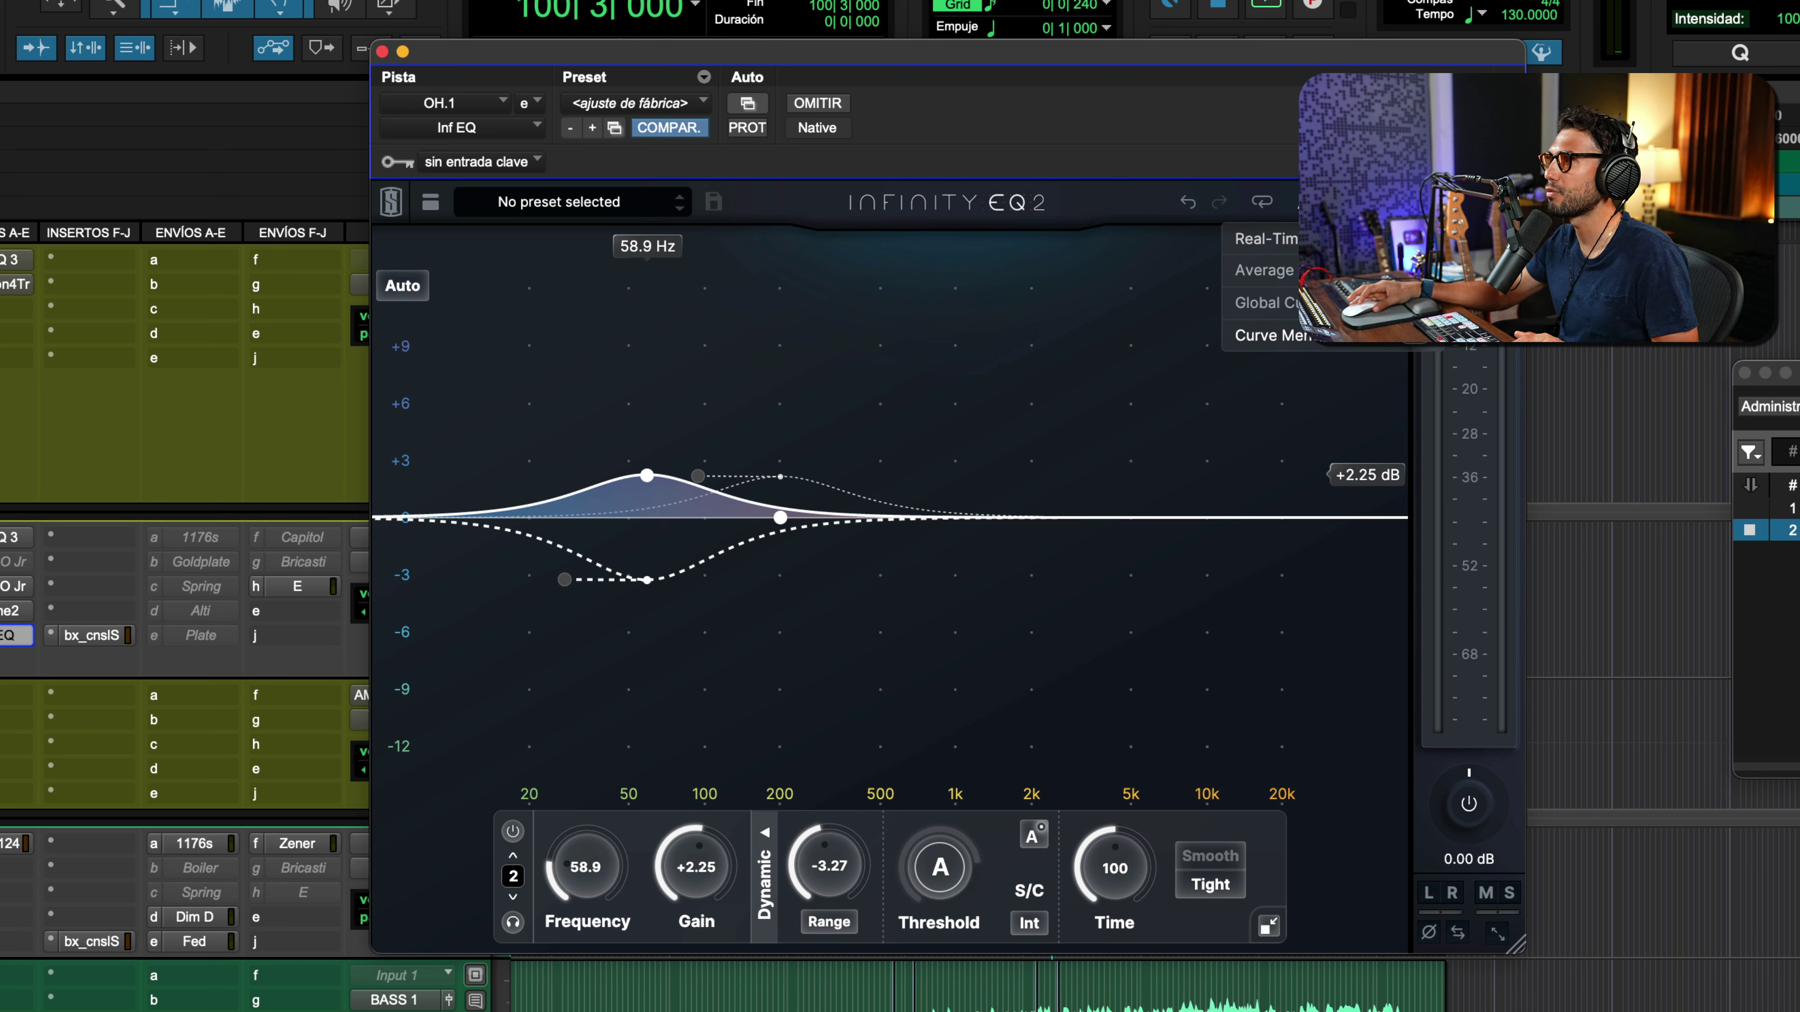
key("space")
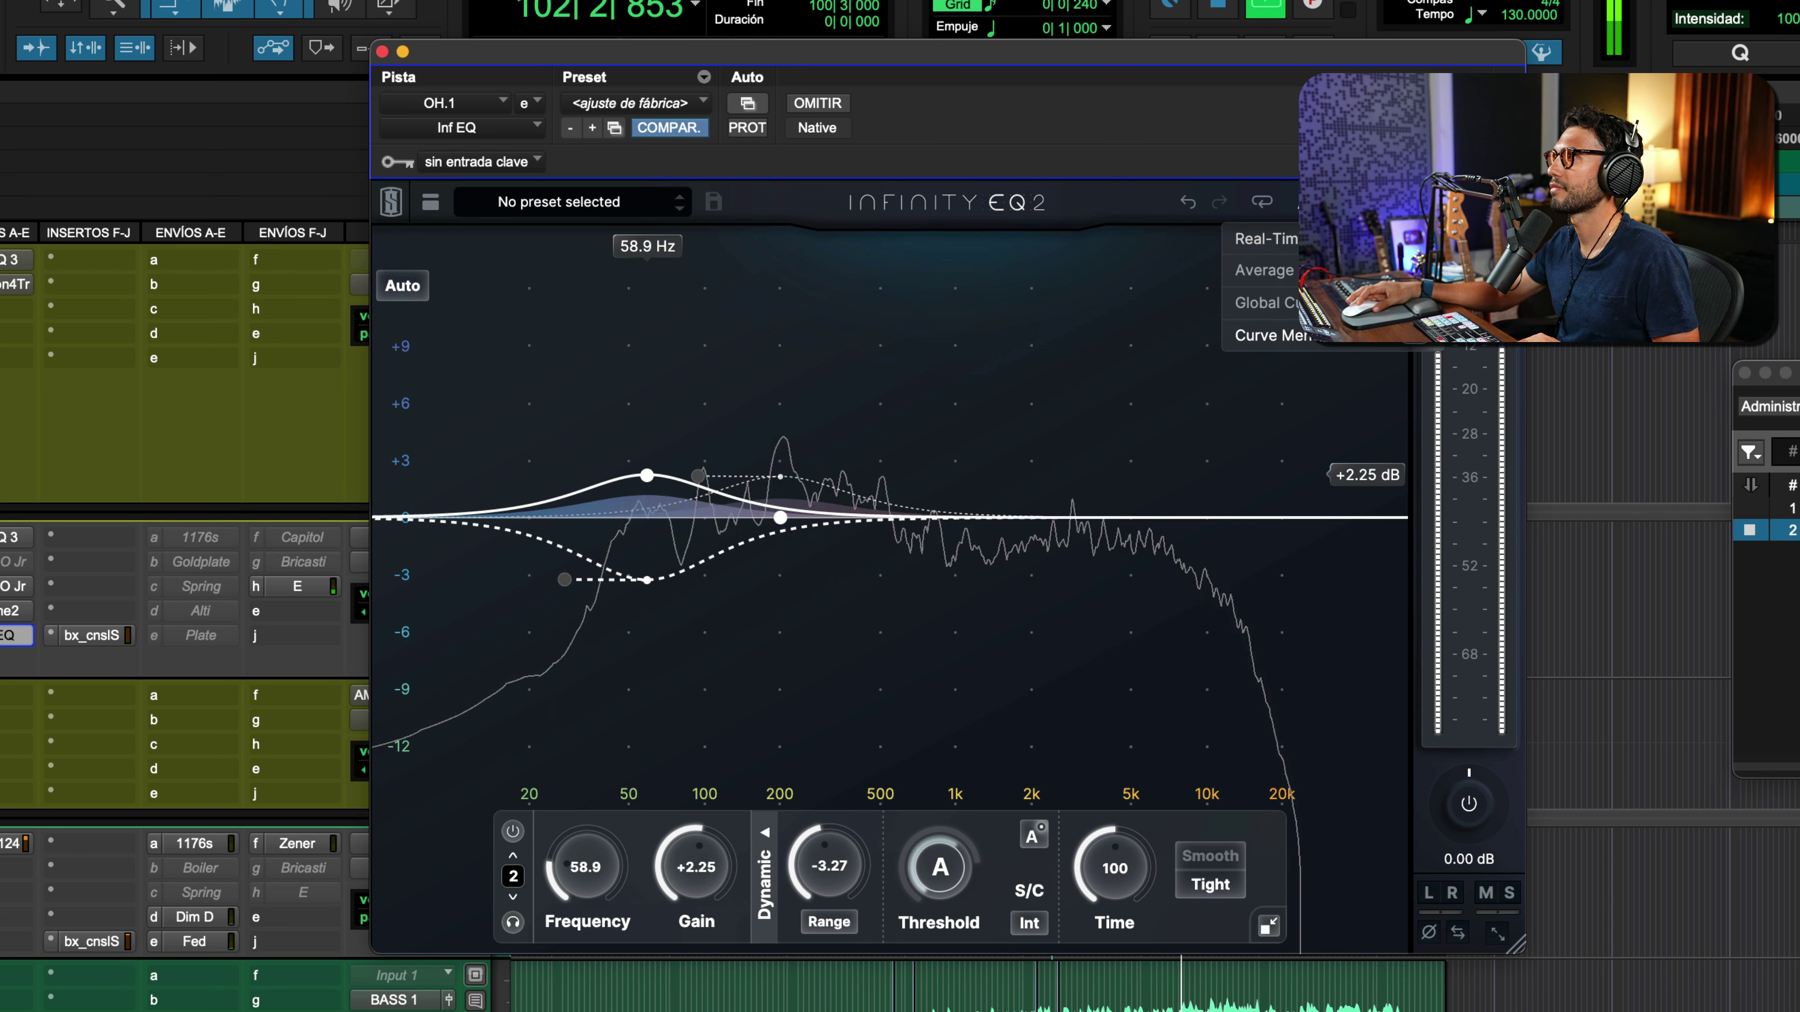
key("space")
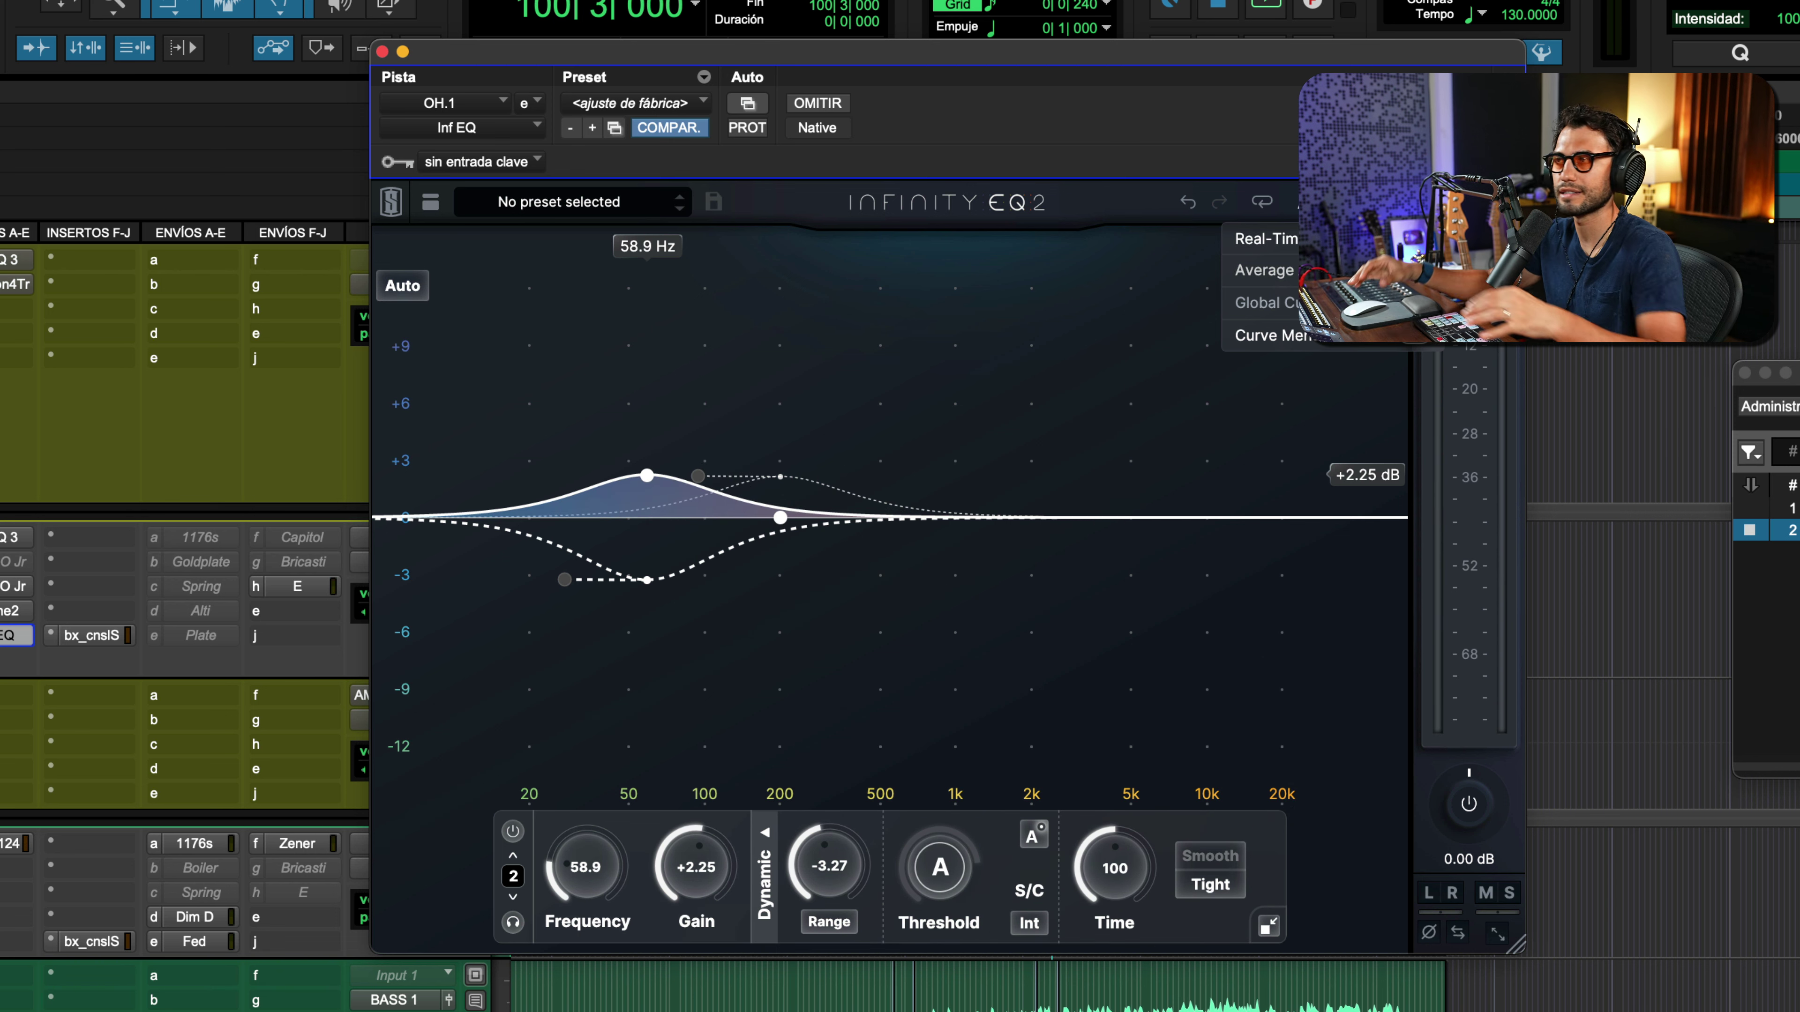
key("space")
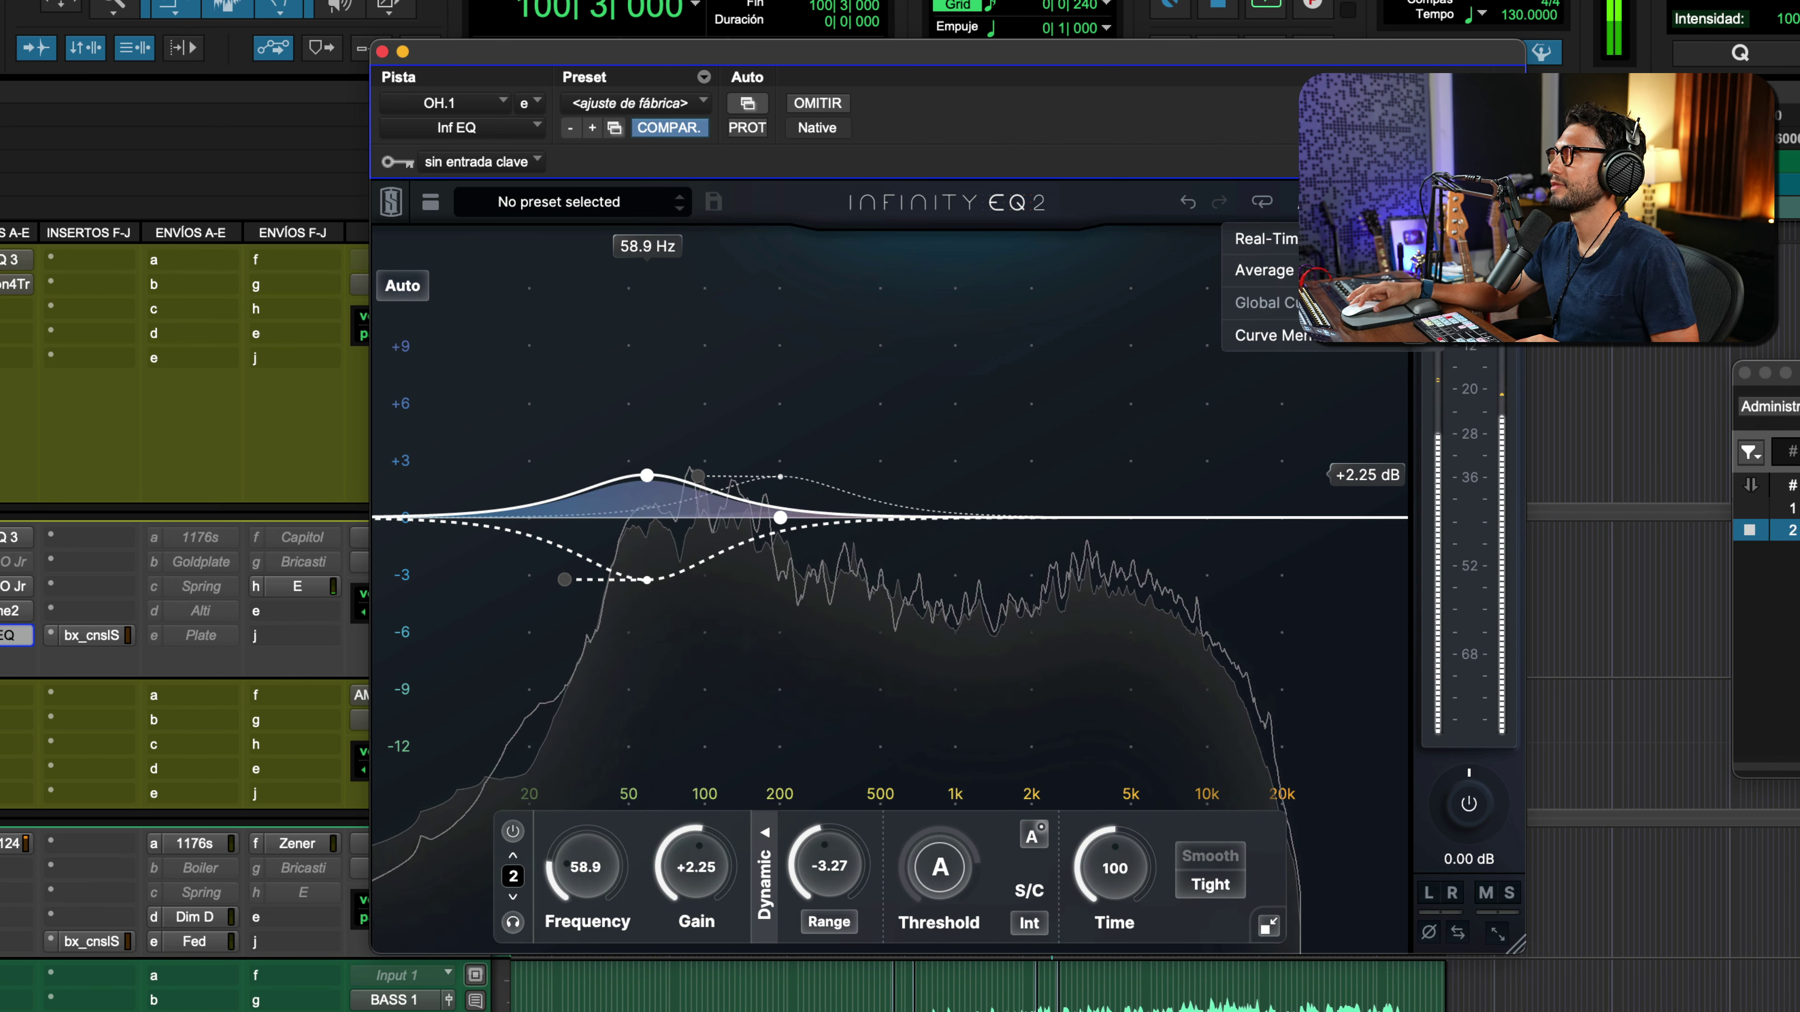
key("space")
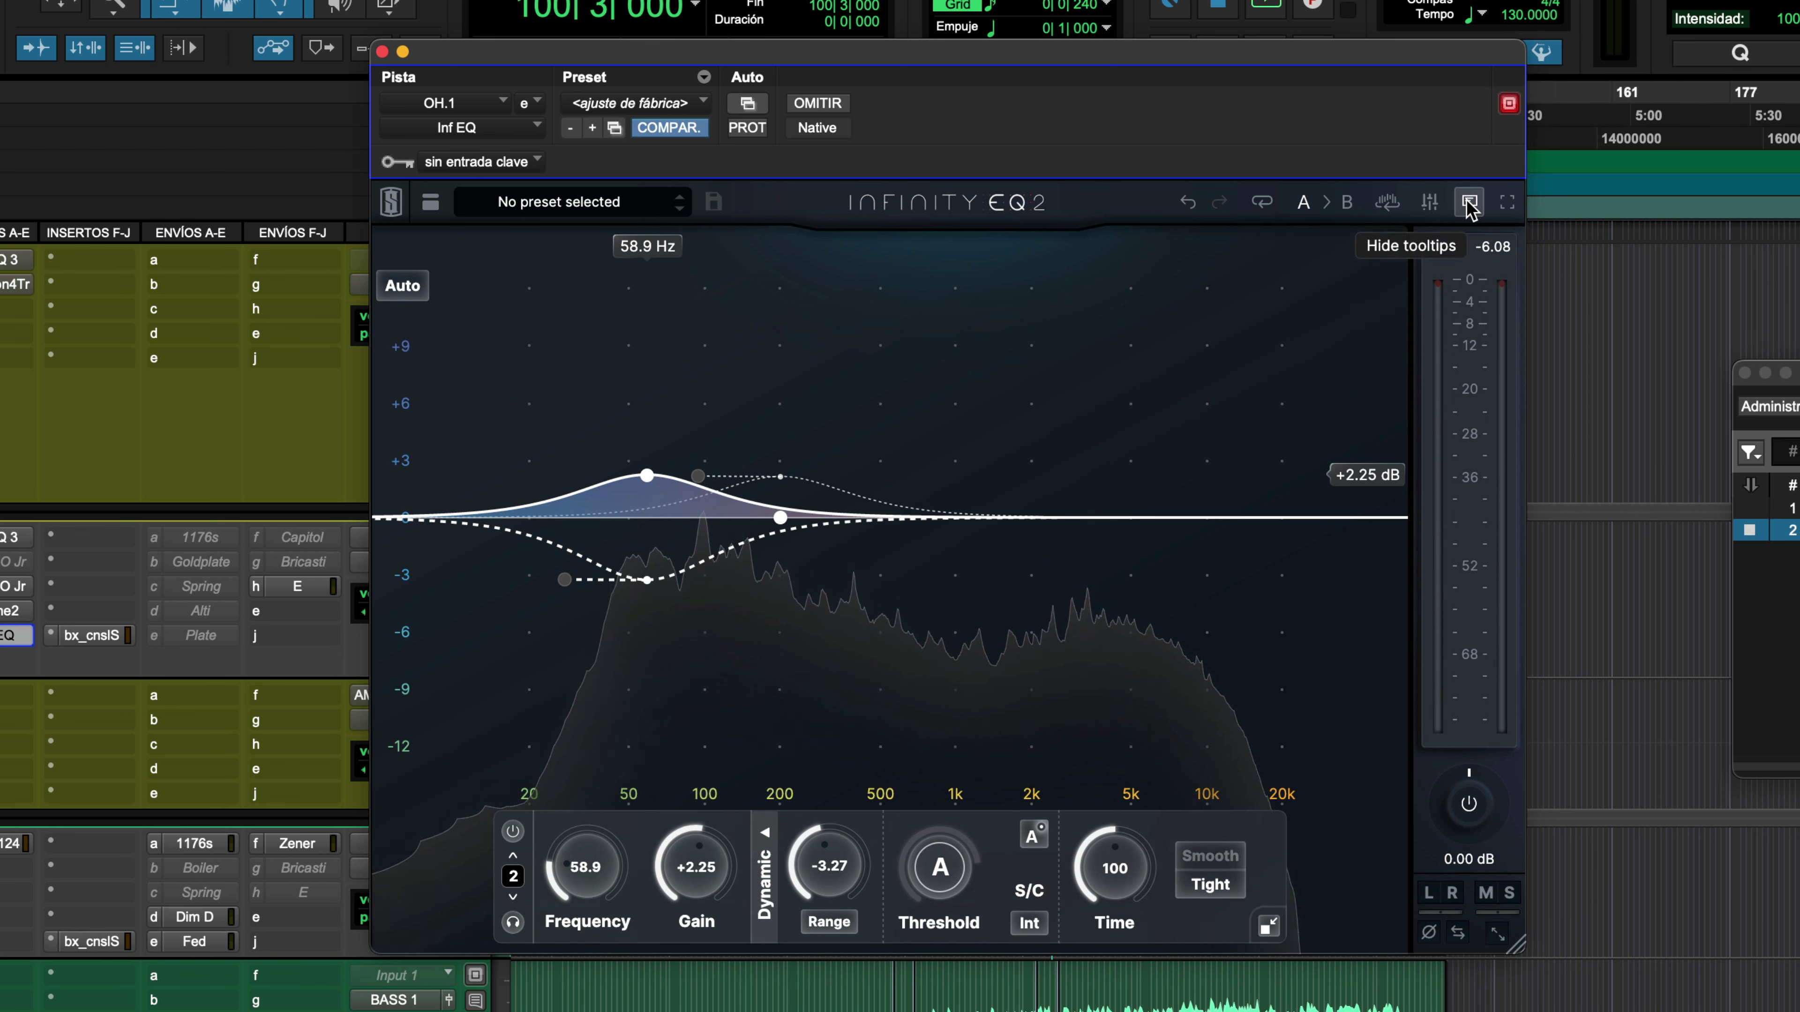
Toggle the equalizer's tooltips, reposition its window and close it after briefly playing OH.1 within the mix
left_click(1469, 204)
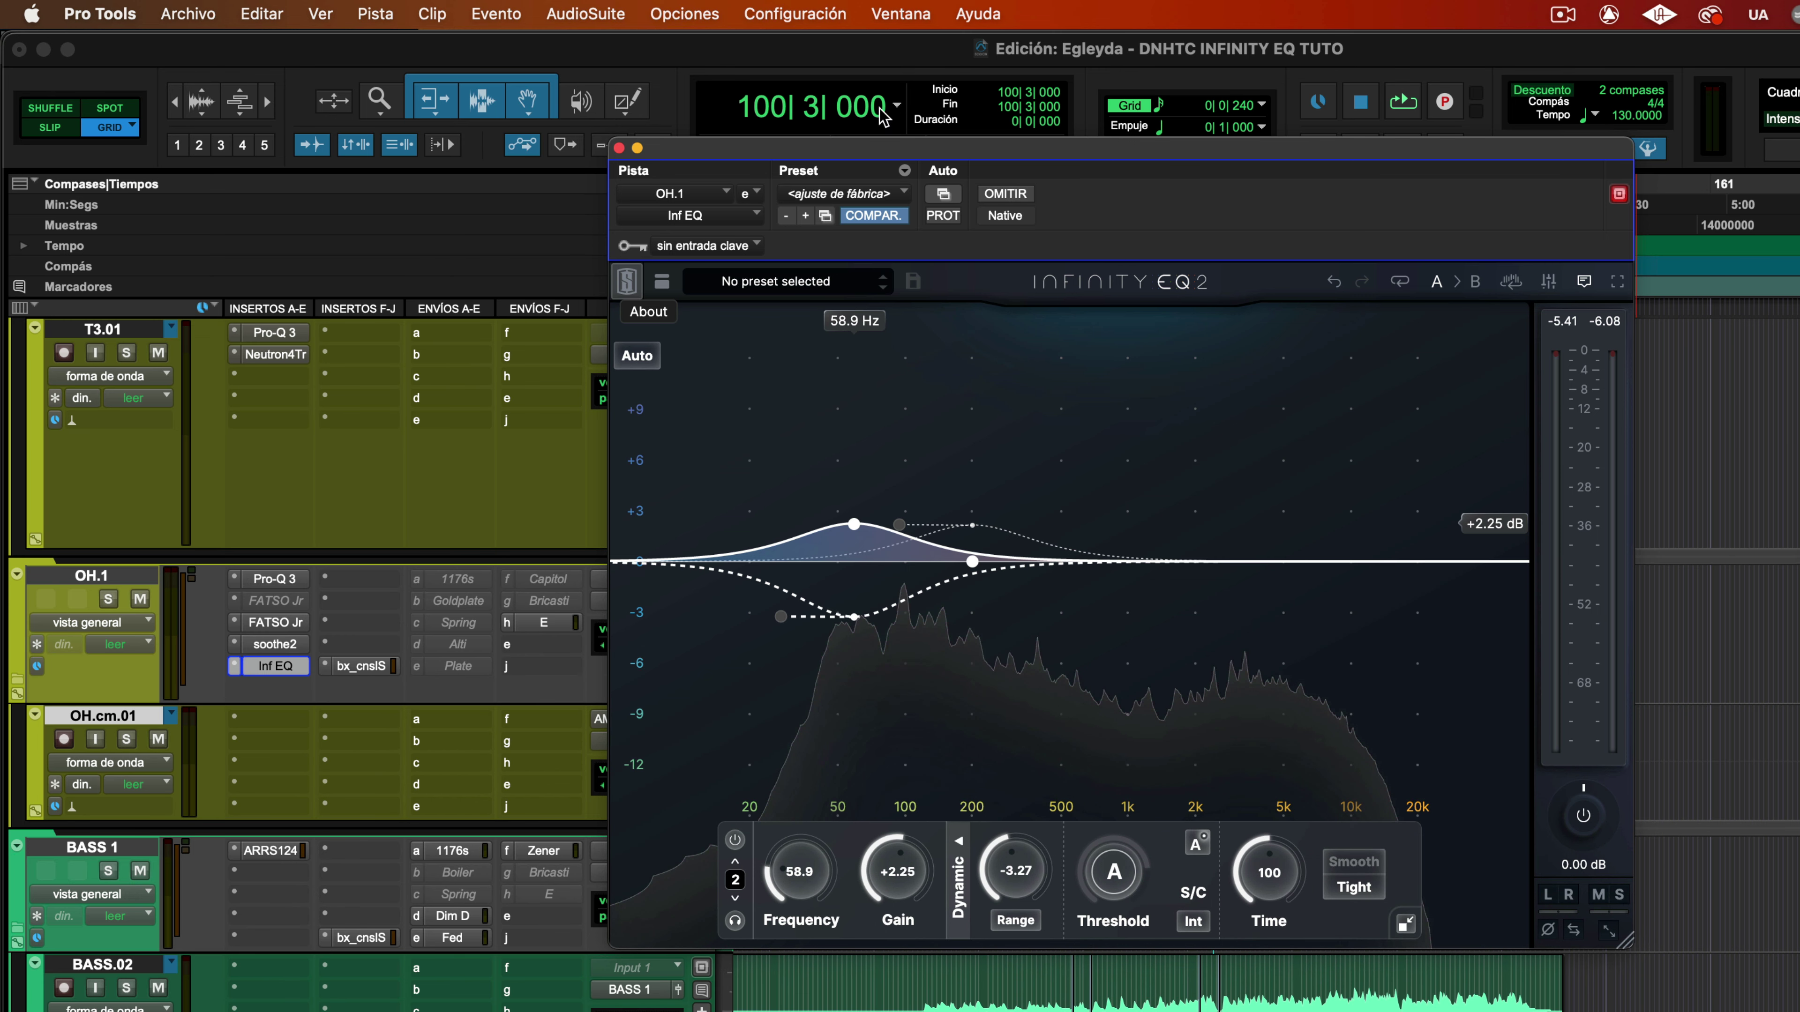
left_click_drag(1130, 151, 934, 80)
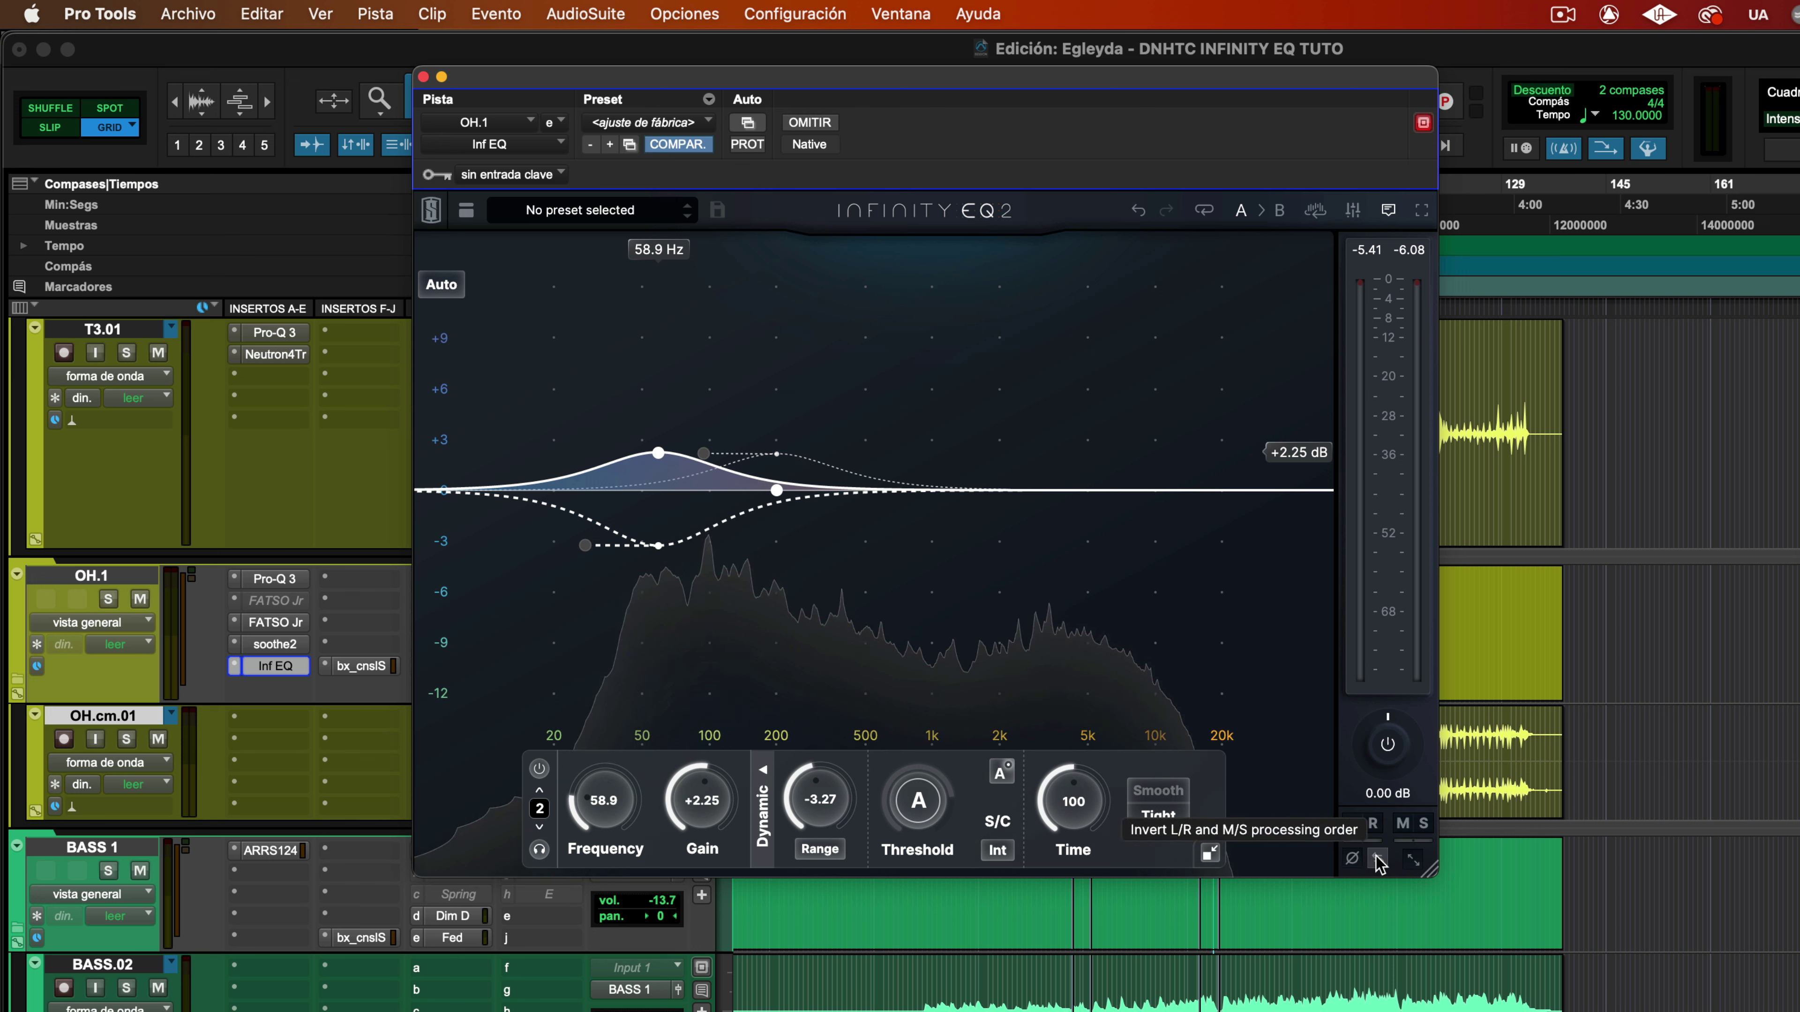
key("space")
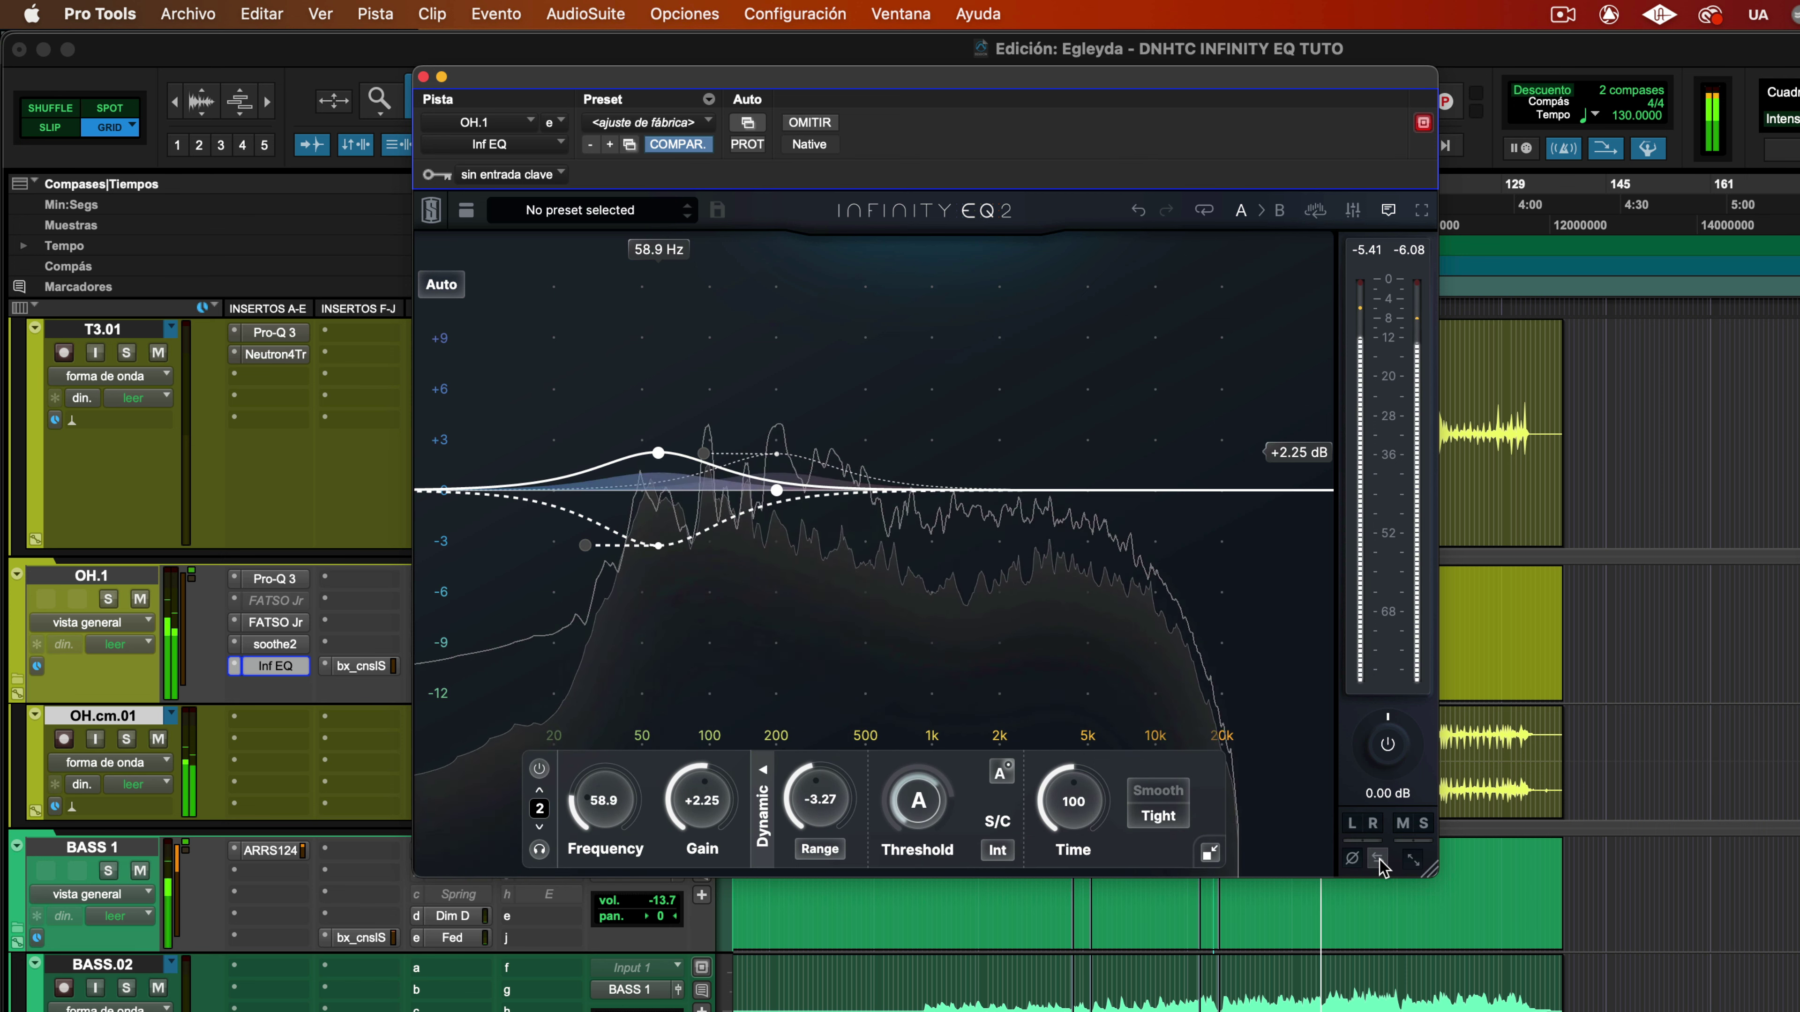
left_click(424, 76)
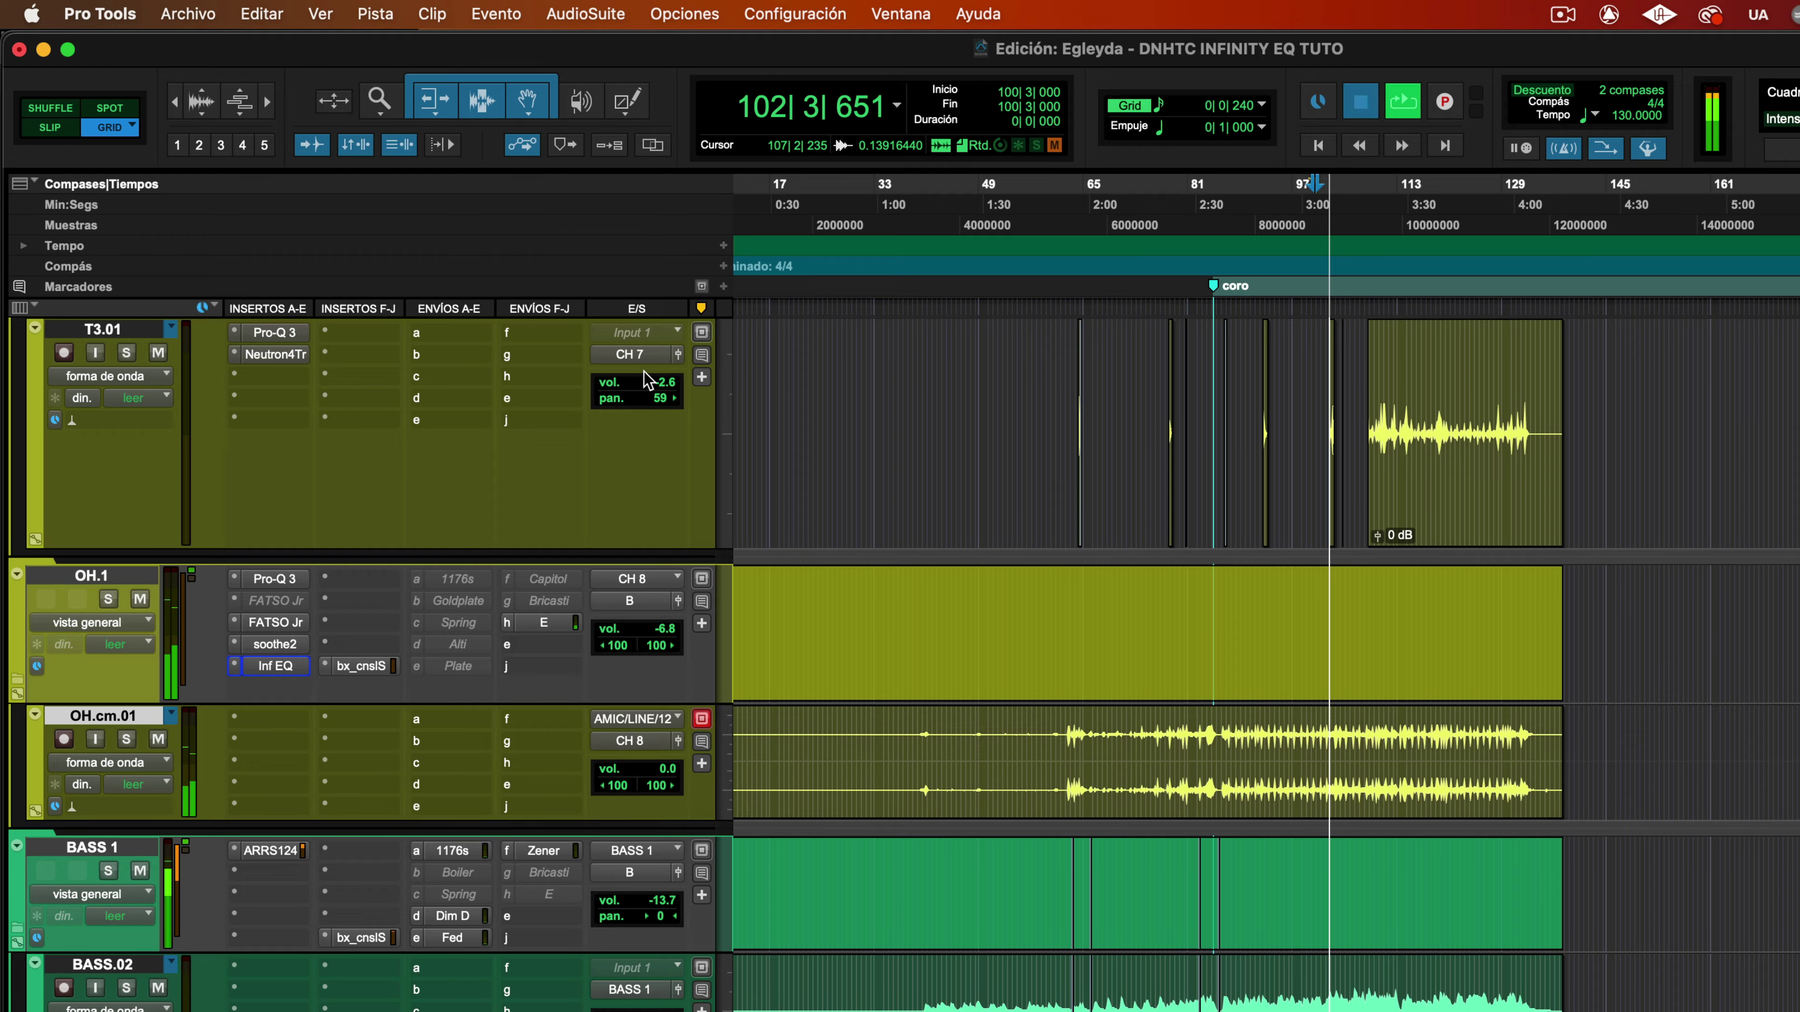
key("space")
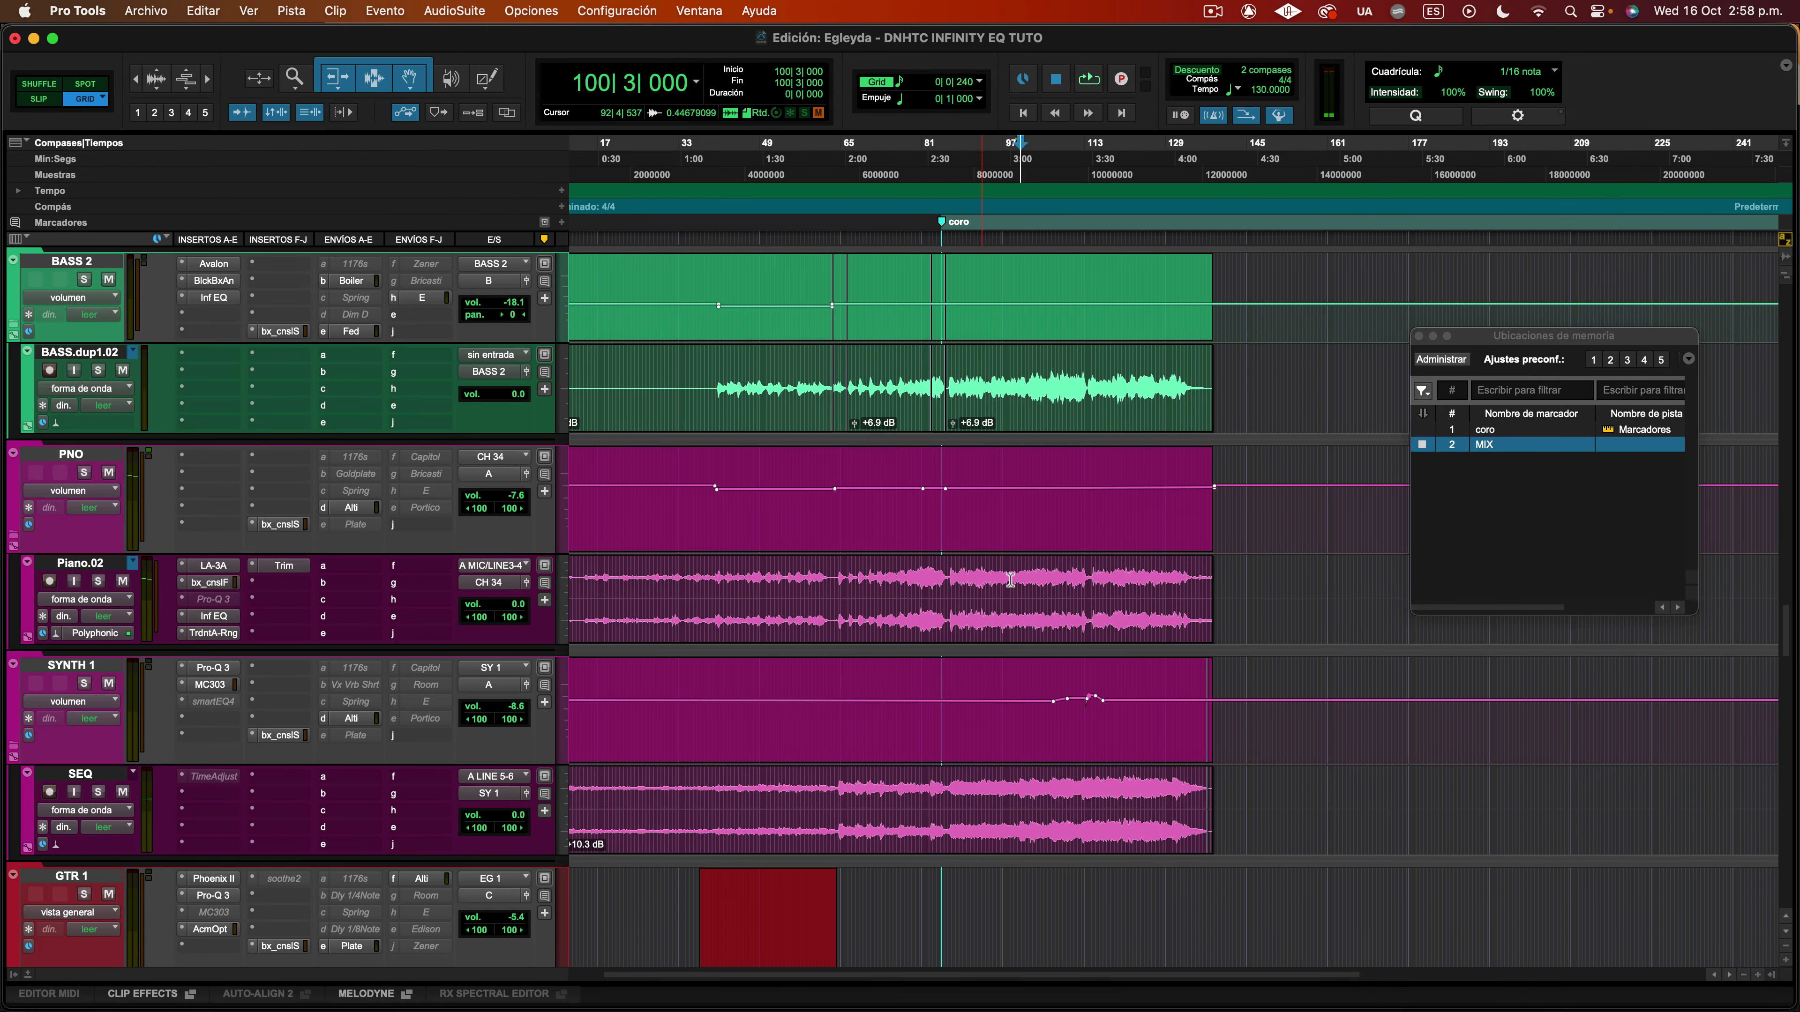
Play the PNO track in solo and open the Infinity EQ on Piano.02 in an enlarged window
left_click(1010, 580)
key("space")
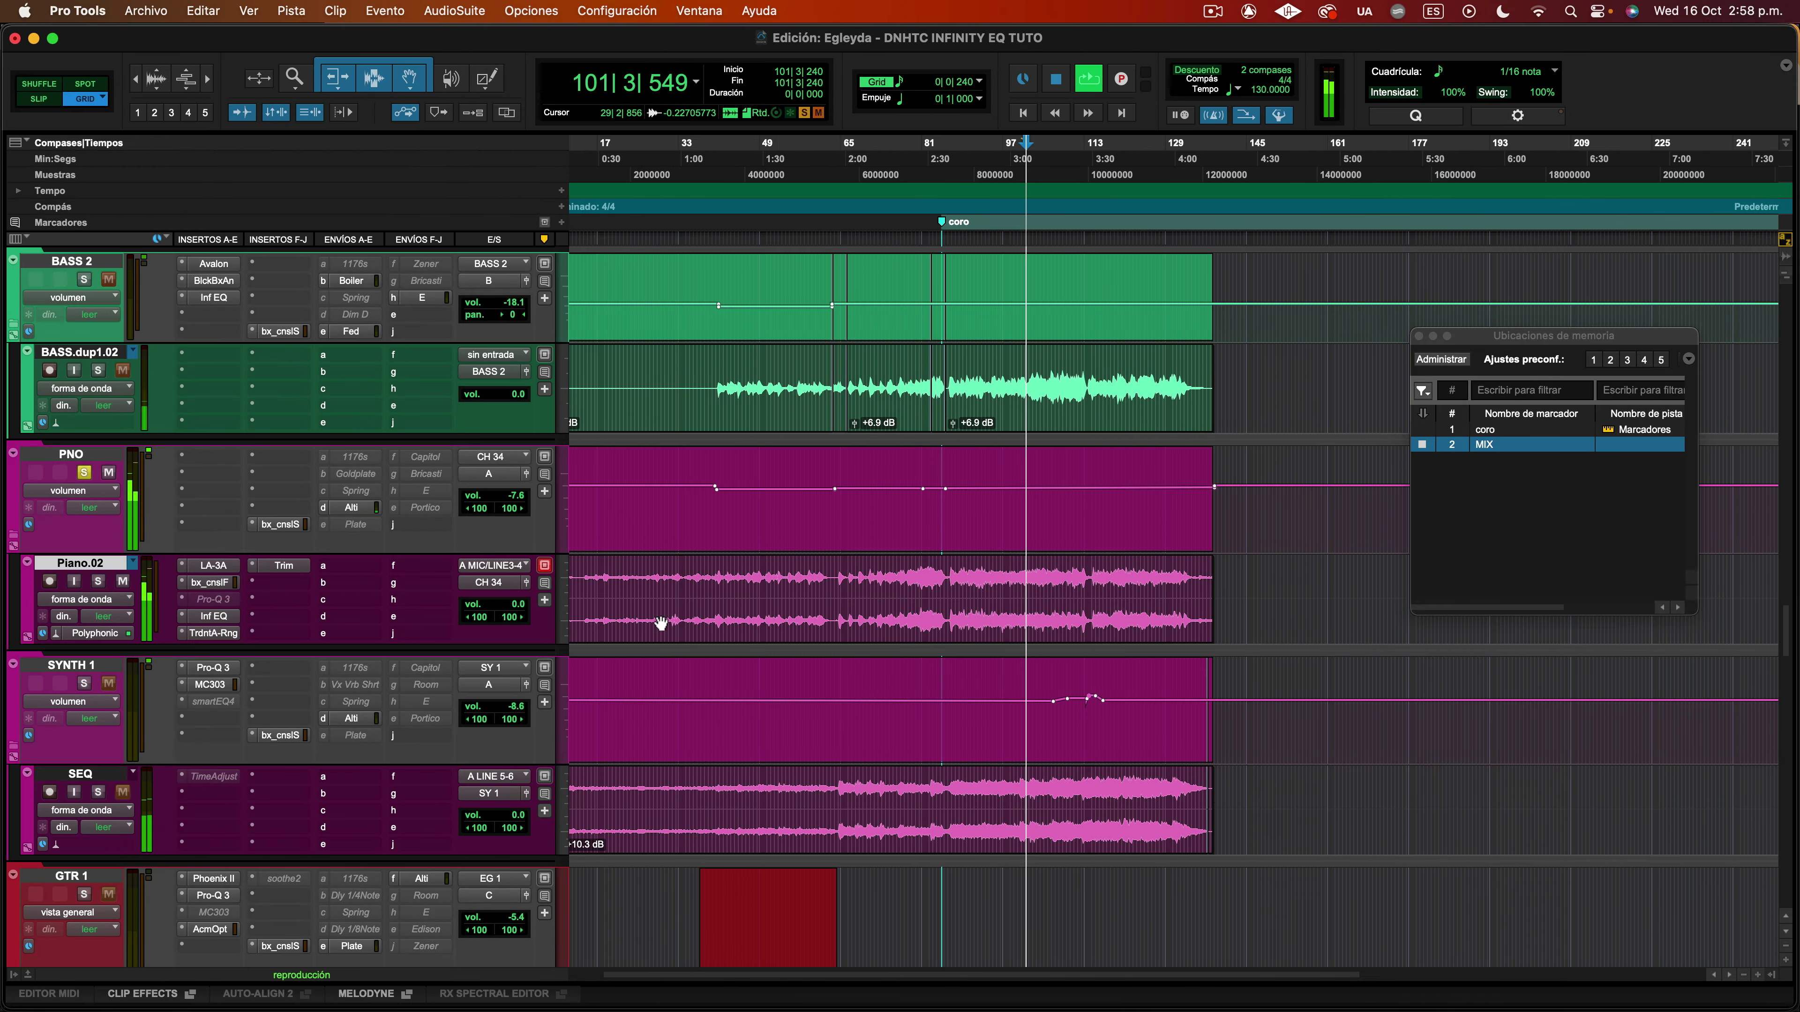
scroll(659, 619, "up", 2)
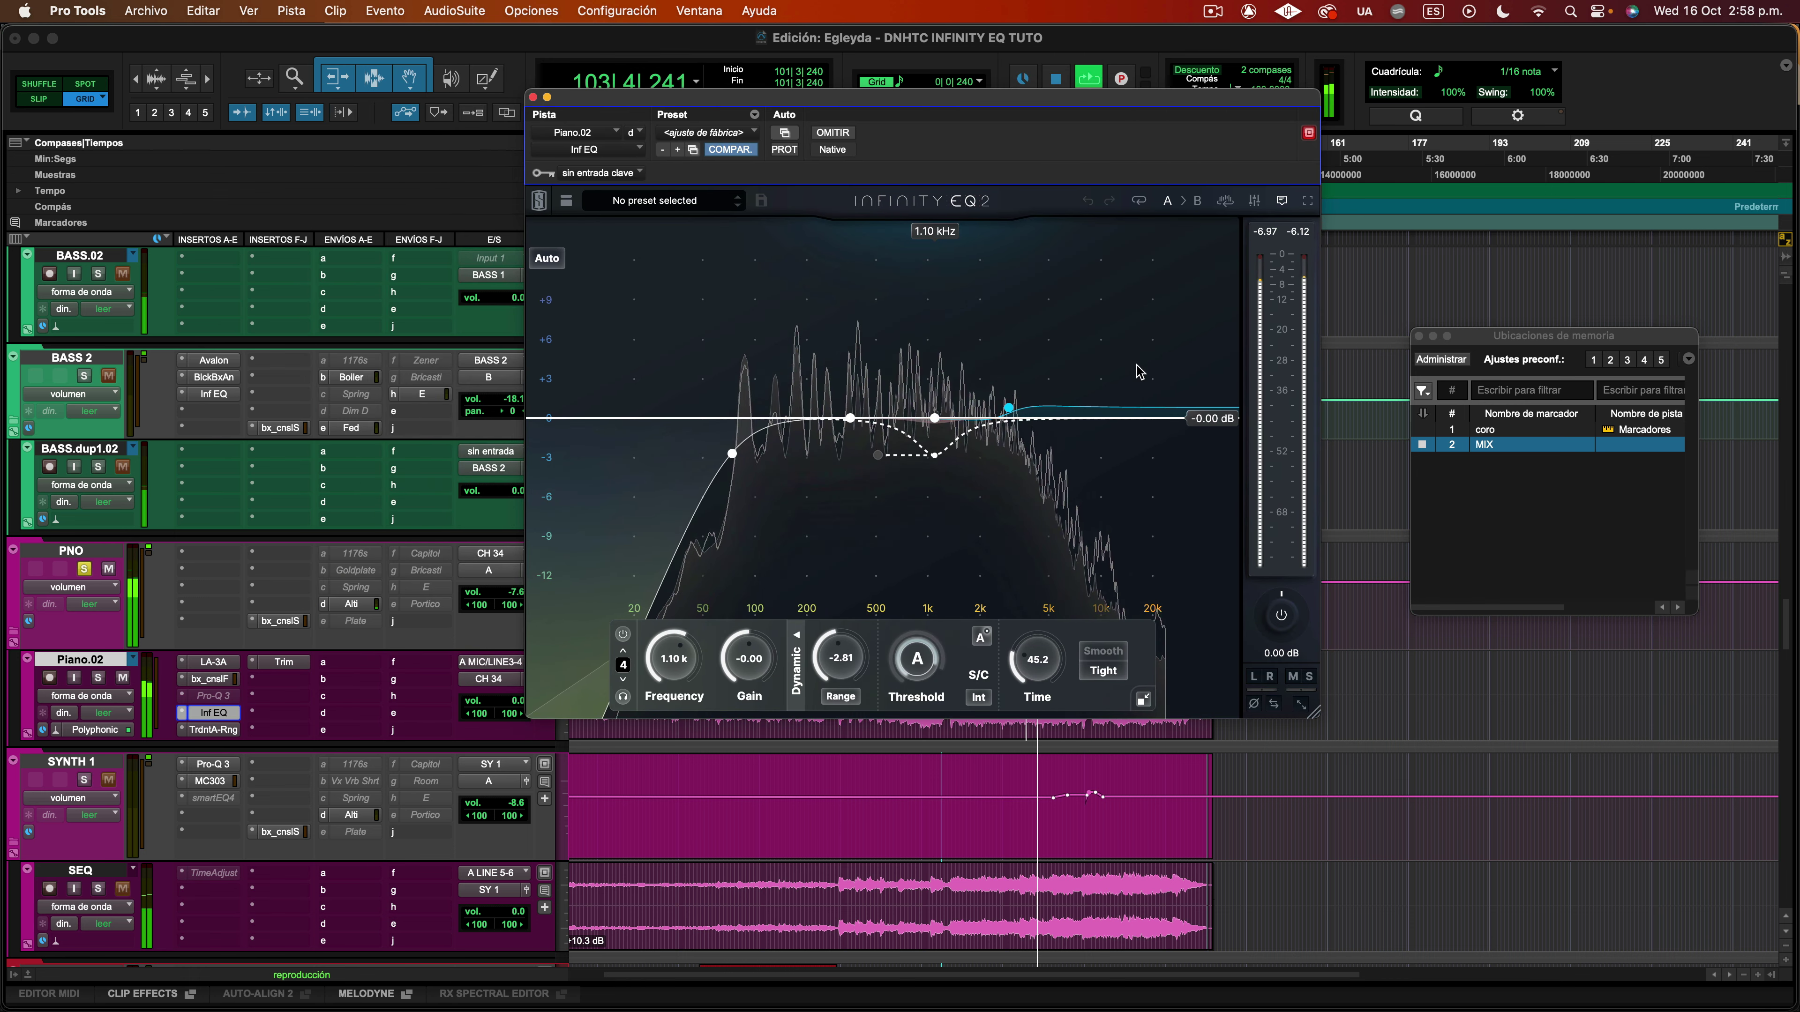
left_click_drag(1314, 704, 1468, 814)
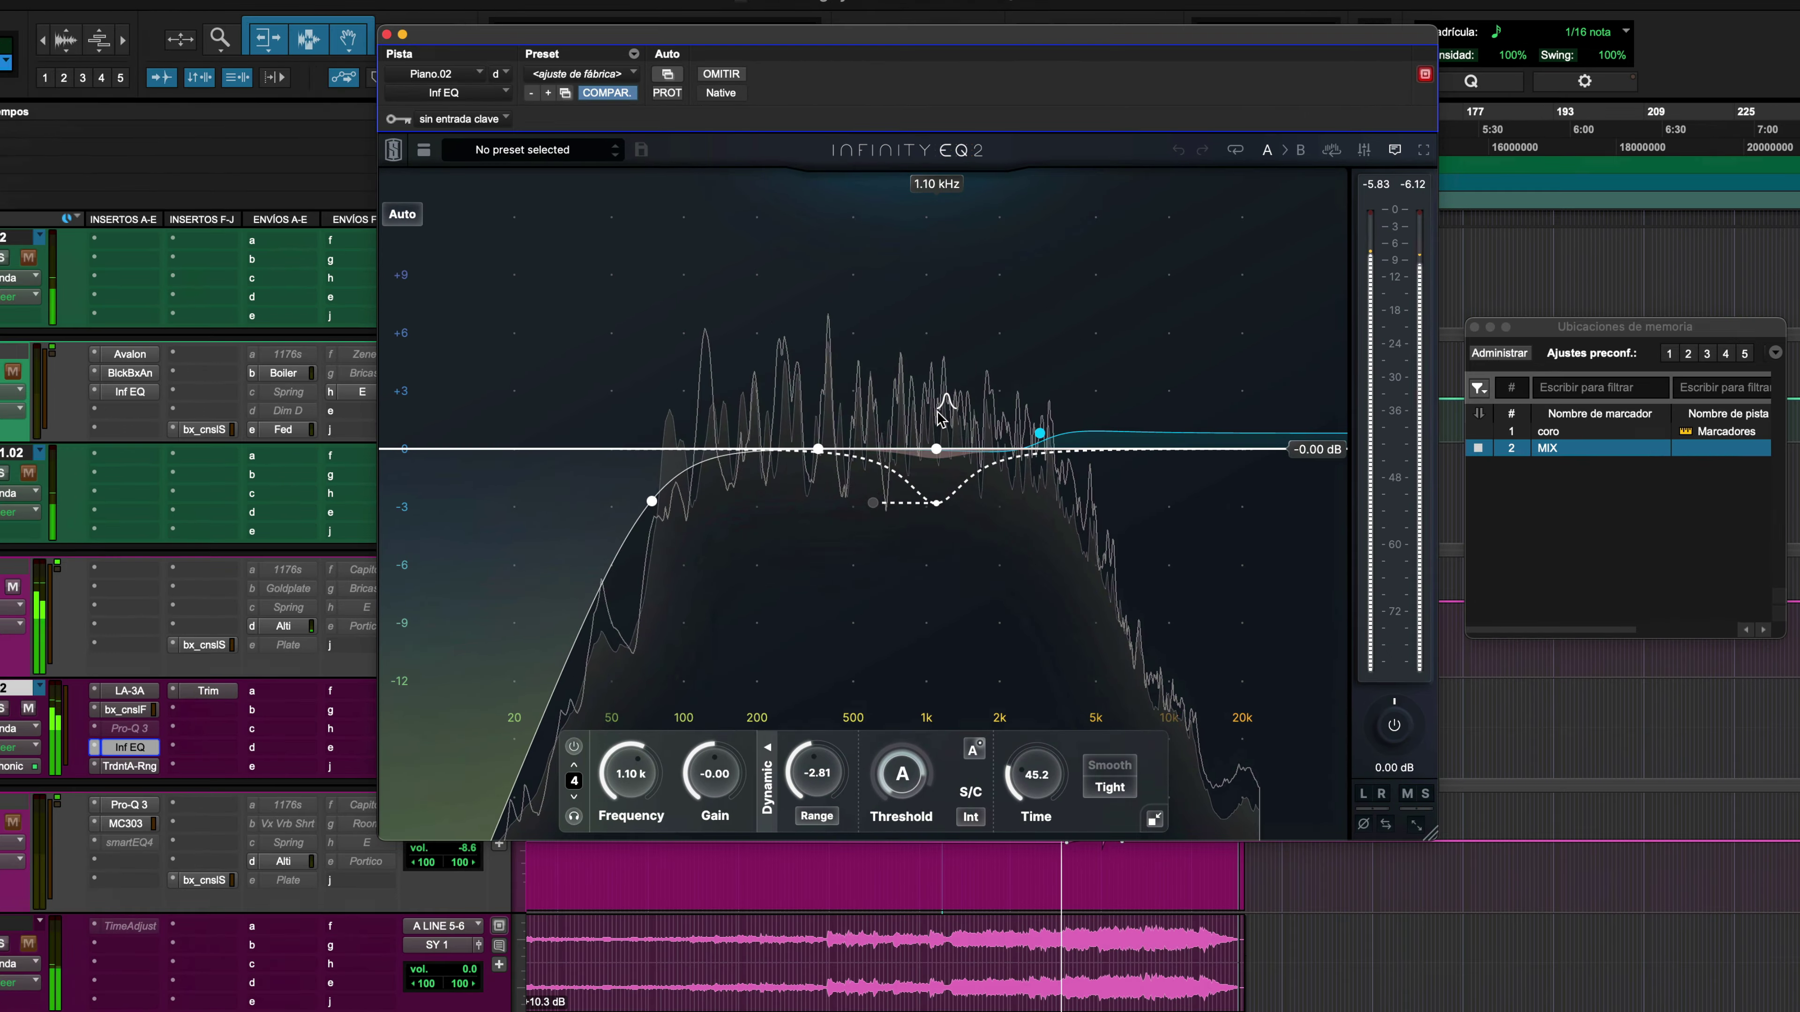
Try the inverted L/R and M/S processing order and audition the piano's Mid, Side and Right signals in solo
left_click(1386, 824)
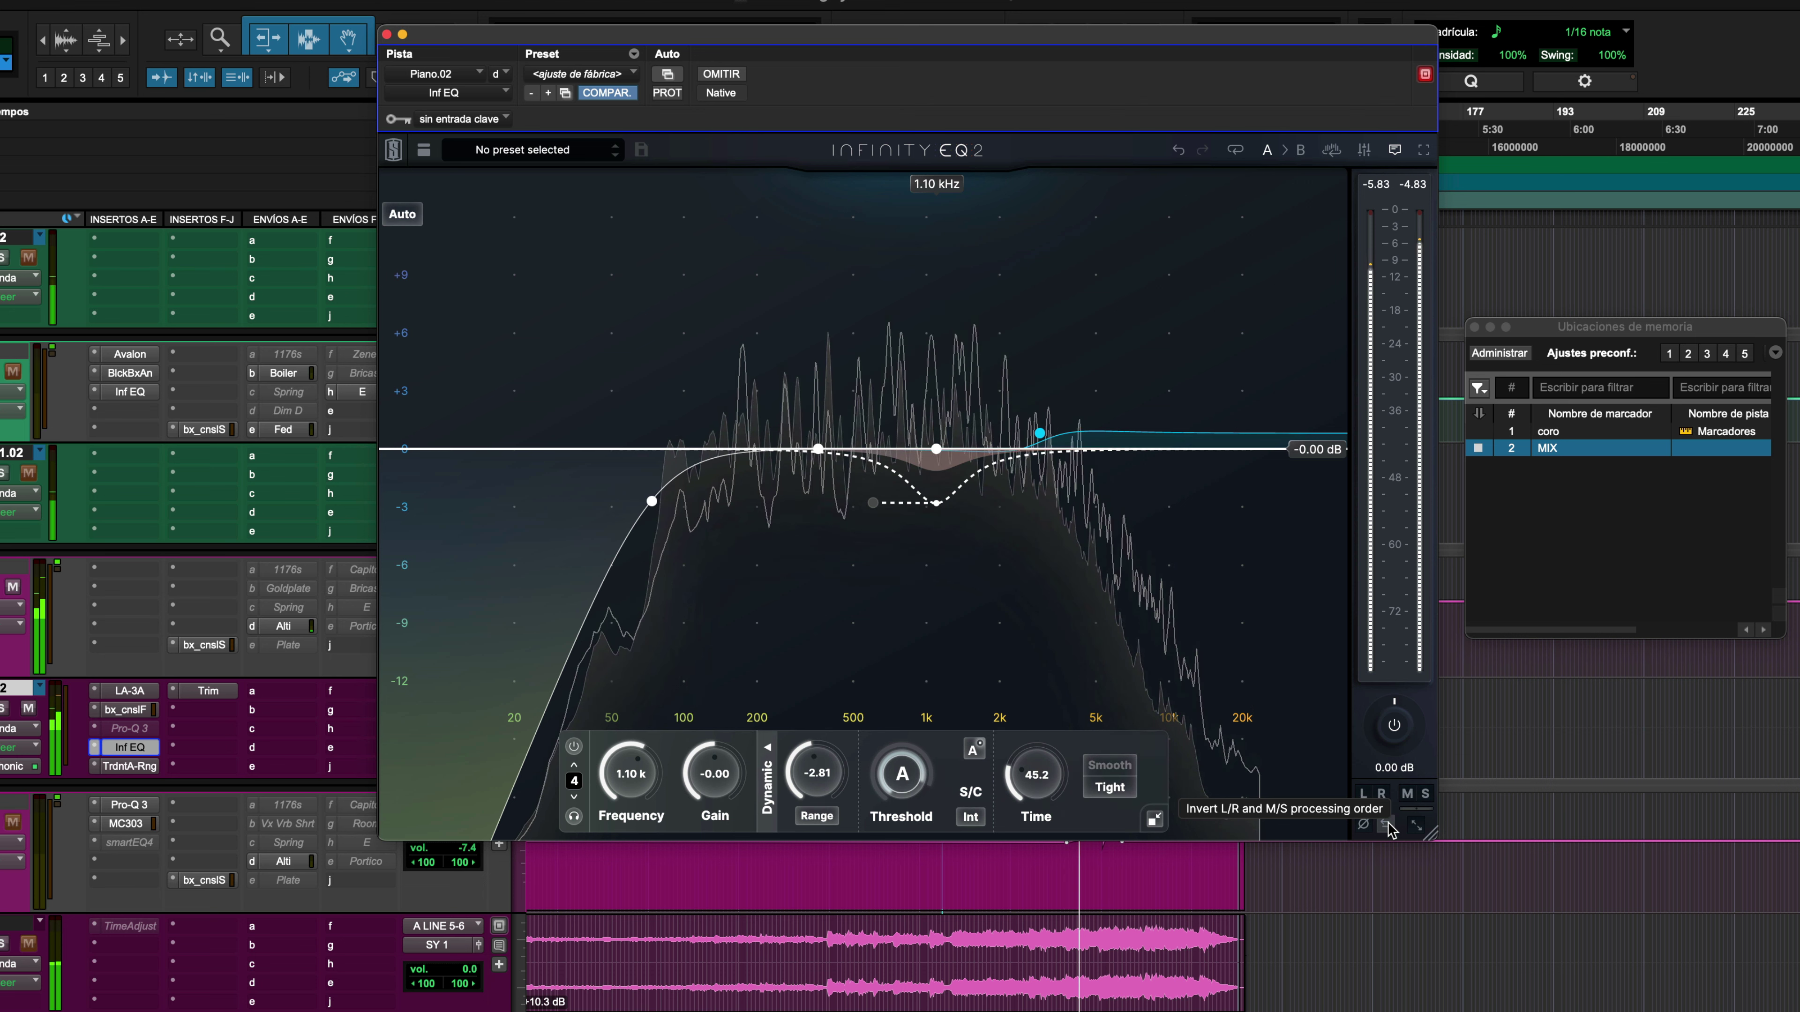
left_click(1407, 794)
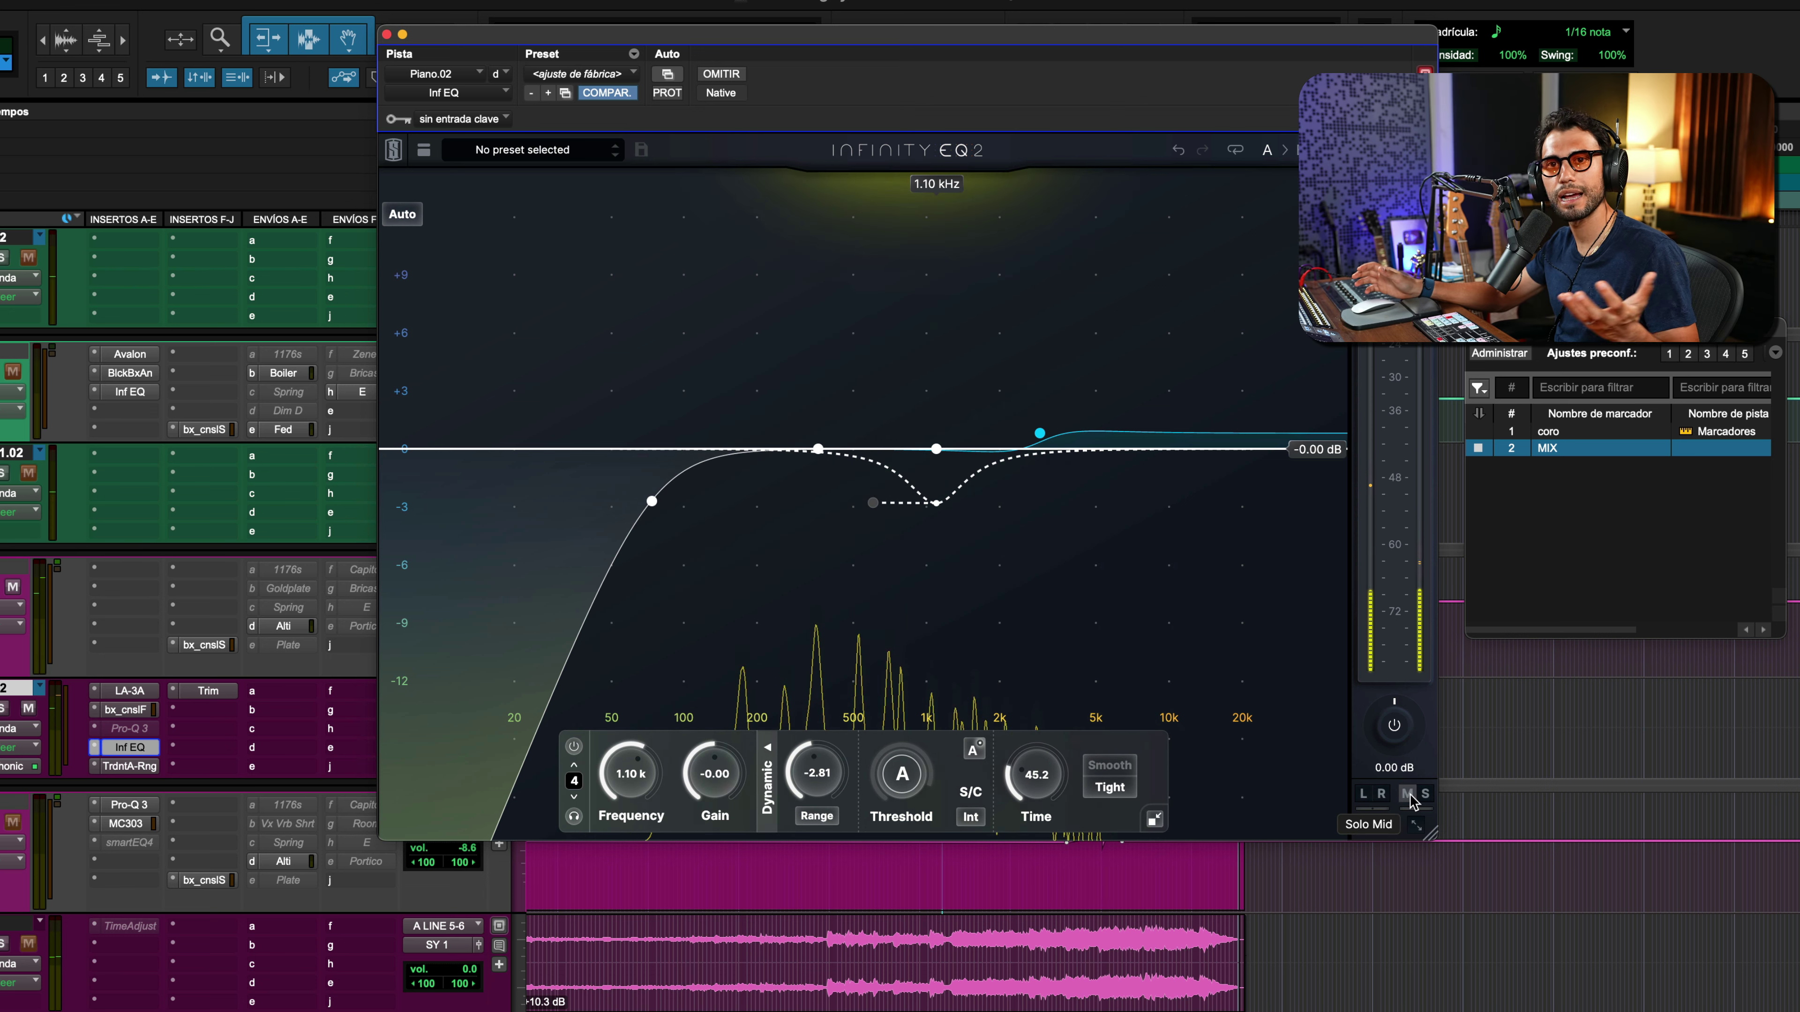
left_click(1408, 795)
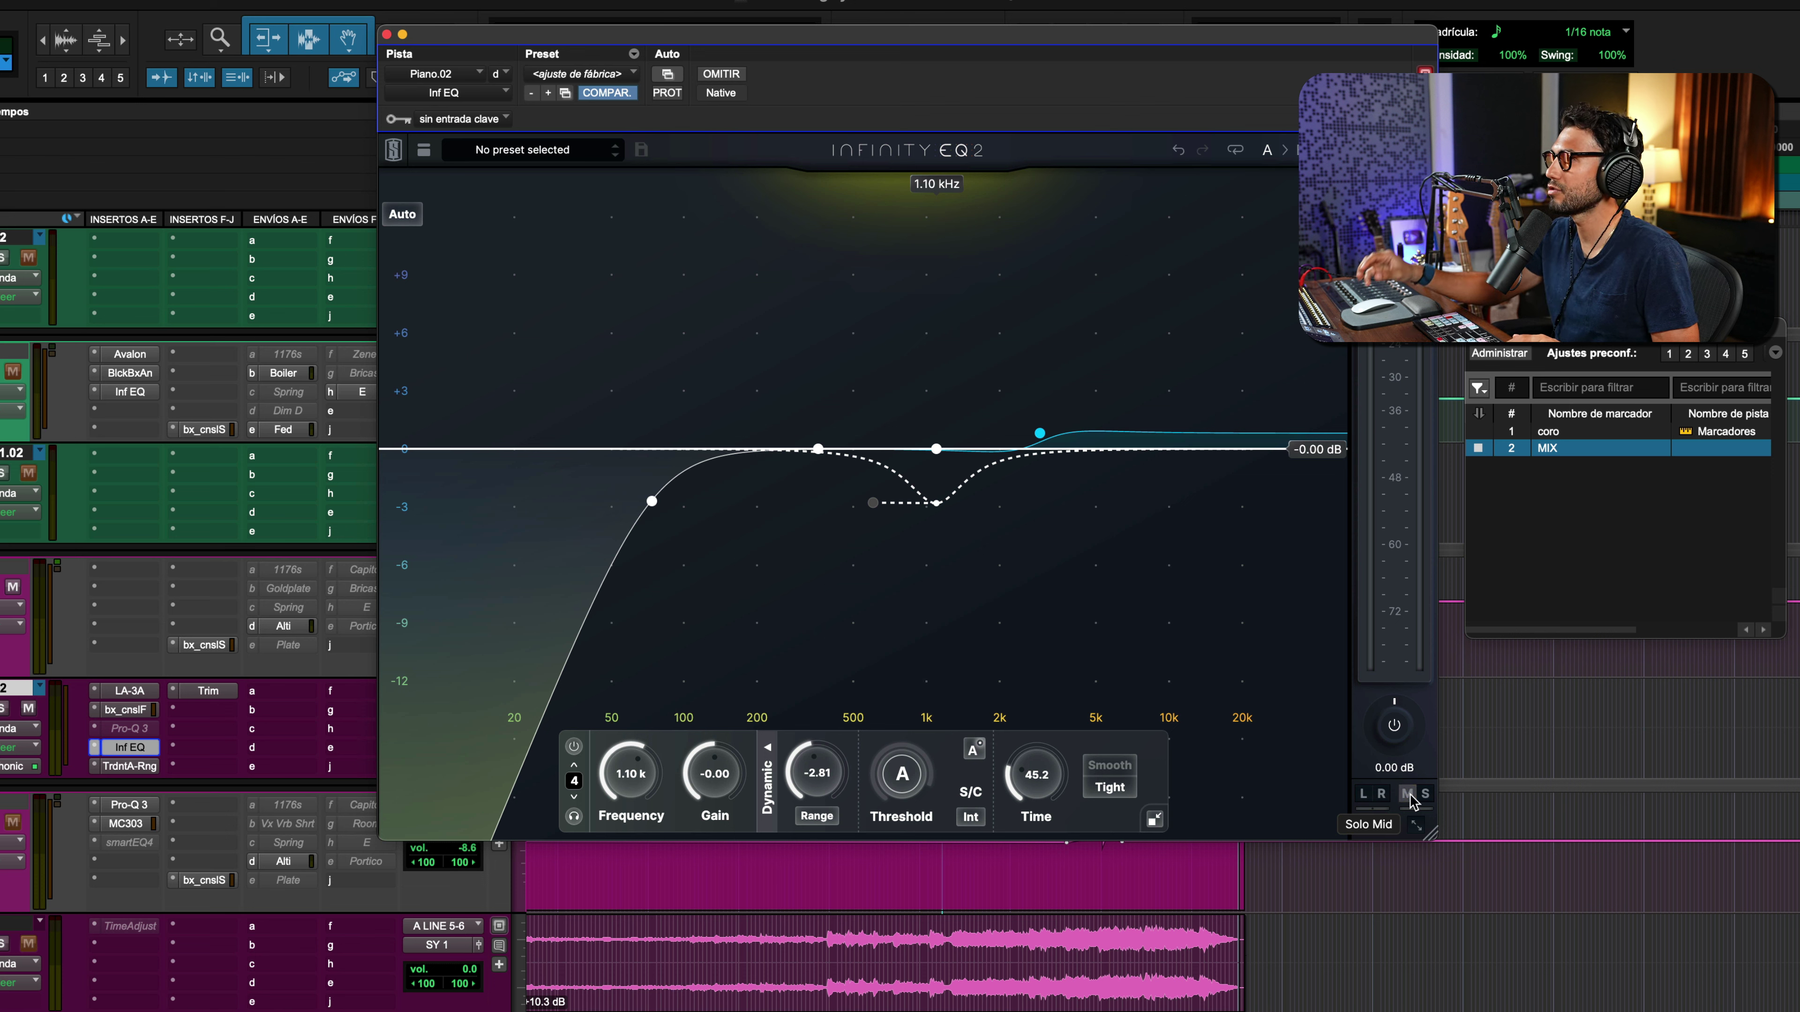
key("space")
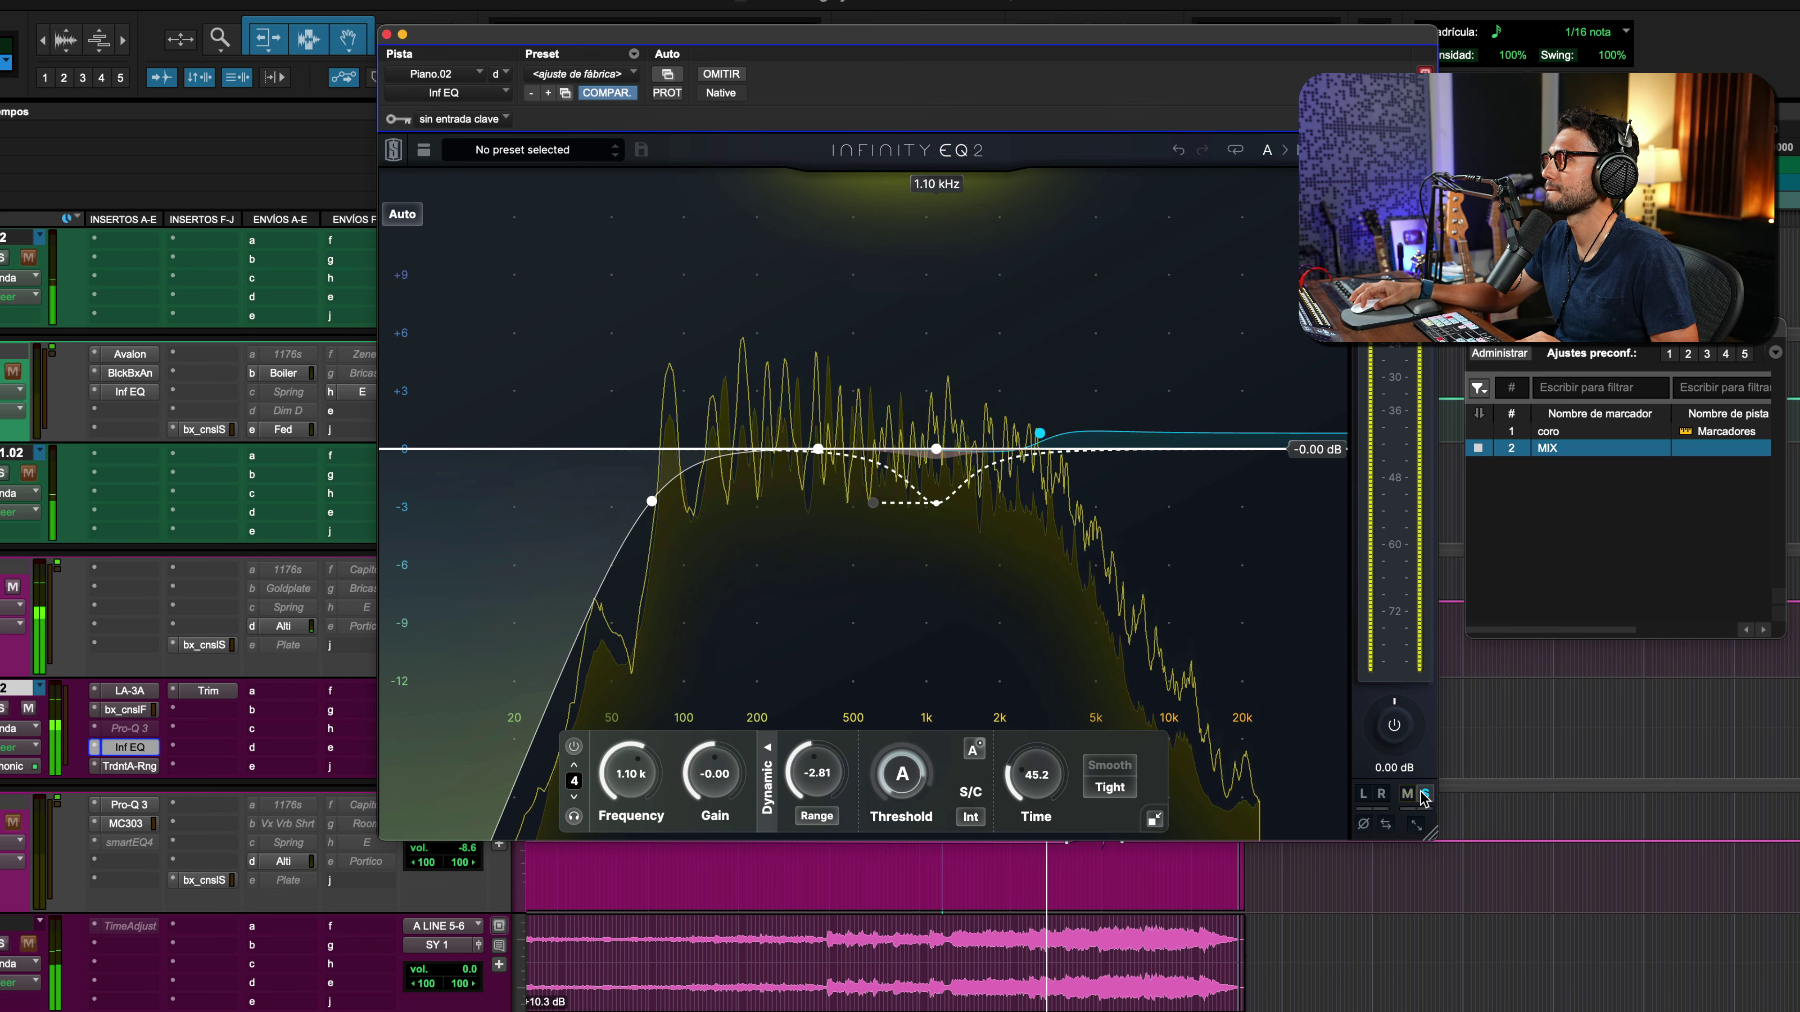
left_click(1424, 795)
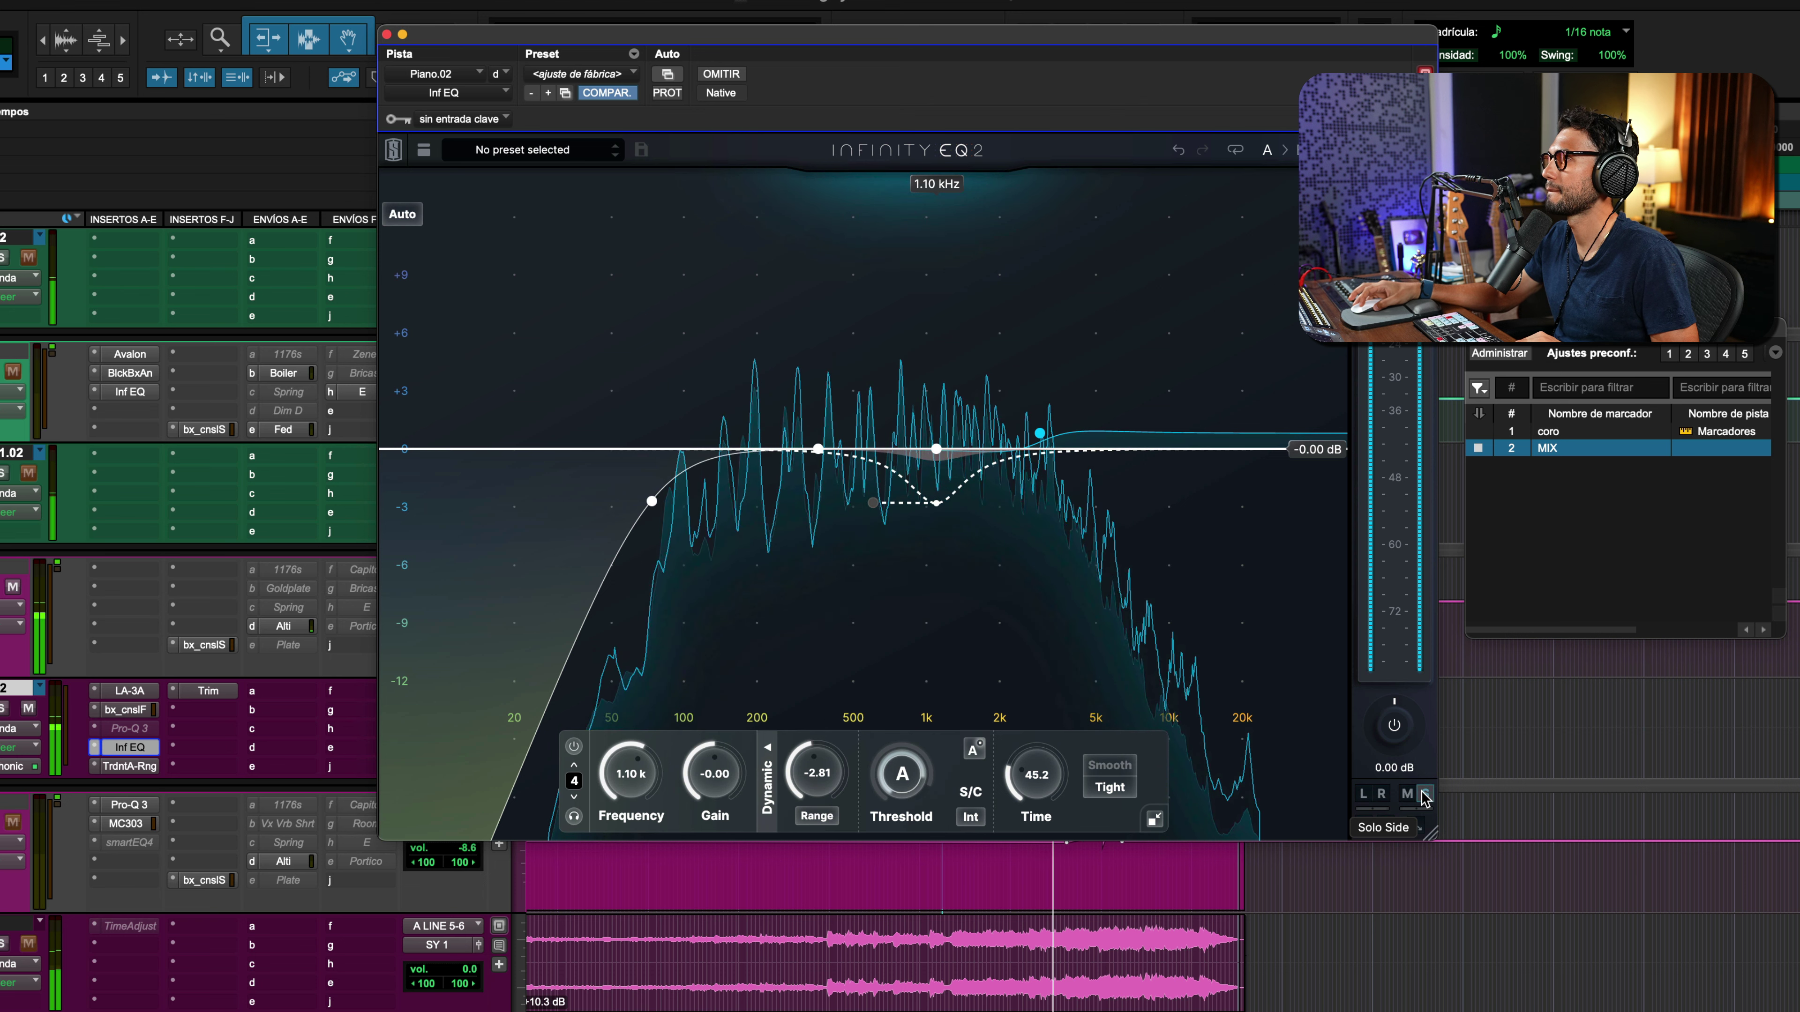
left_click(1378, 795)
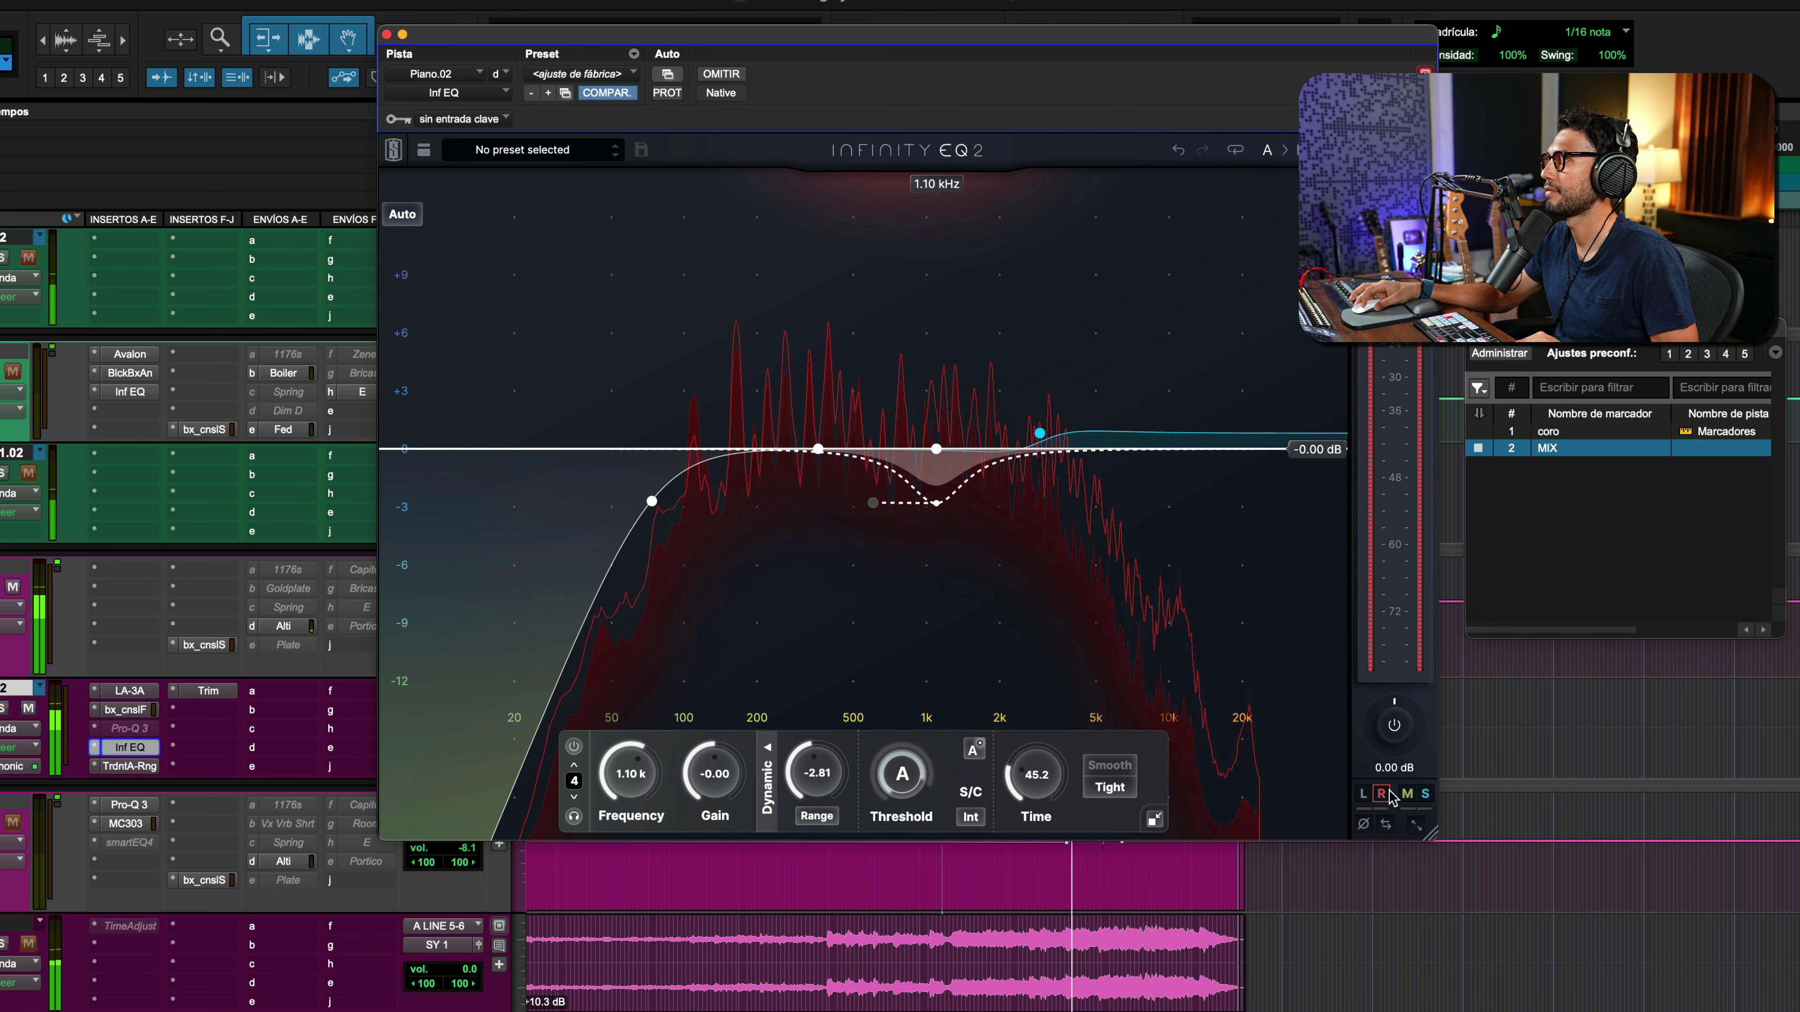
left_click(1387, 795)
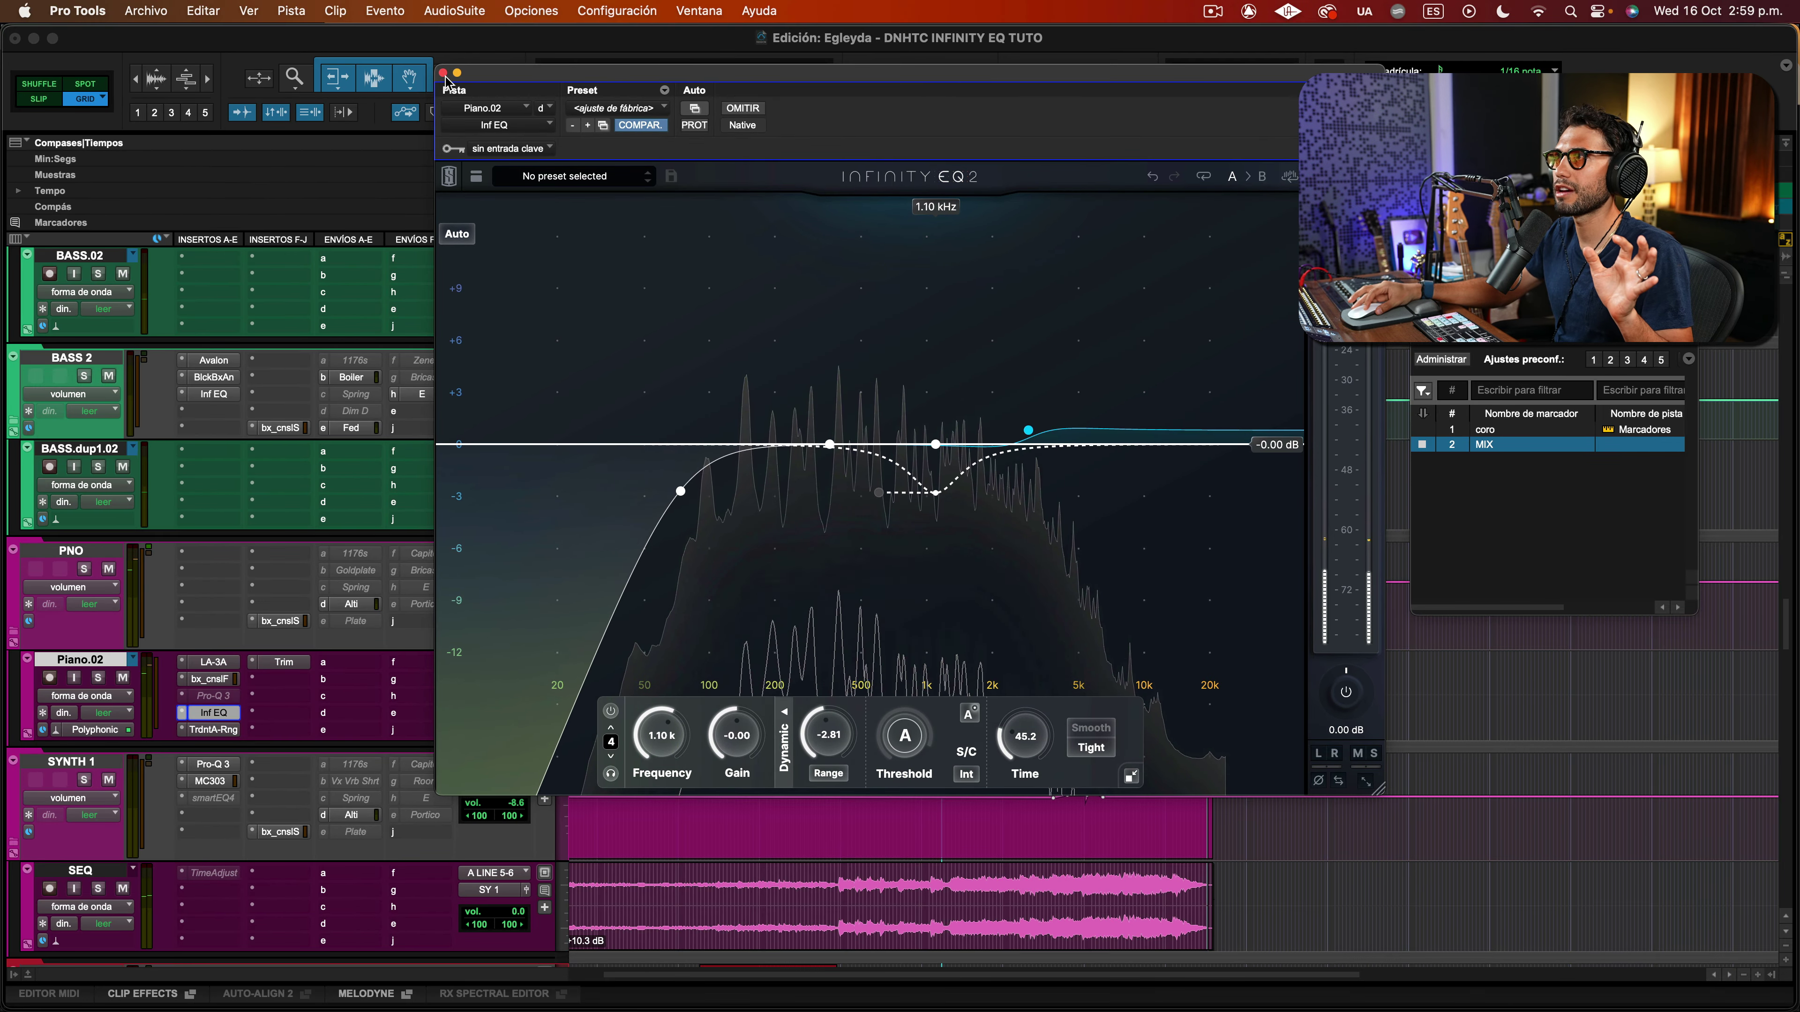
Replace the piano equalizer window with the Infinity EQ on BASS 2 and look up the KICK tracks in the session
left_click_drag(445, 80, 442, 78)
left_click(441, 72)
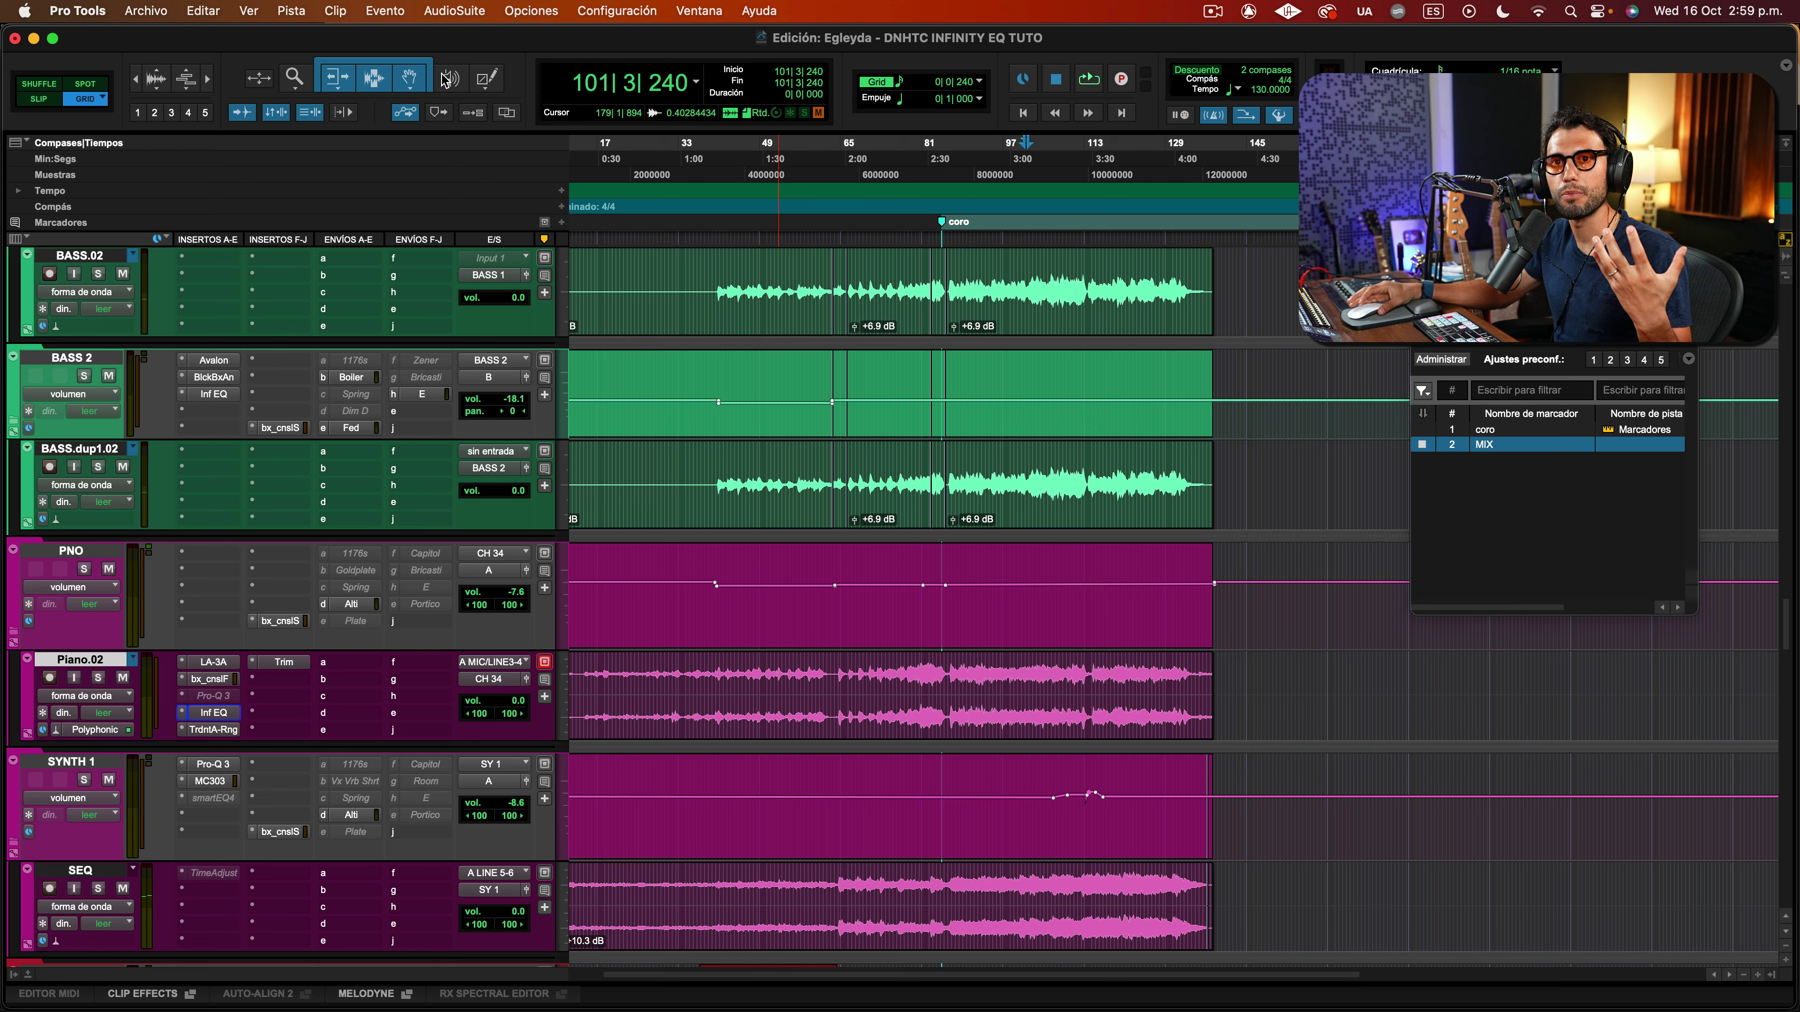
left_click(214, 394)
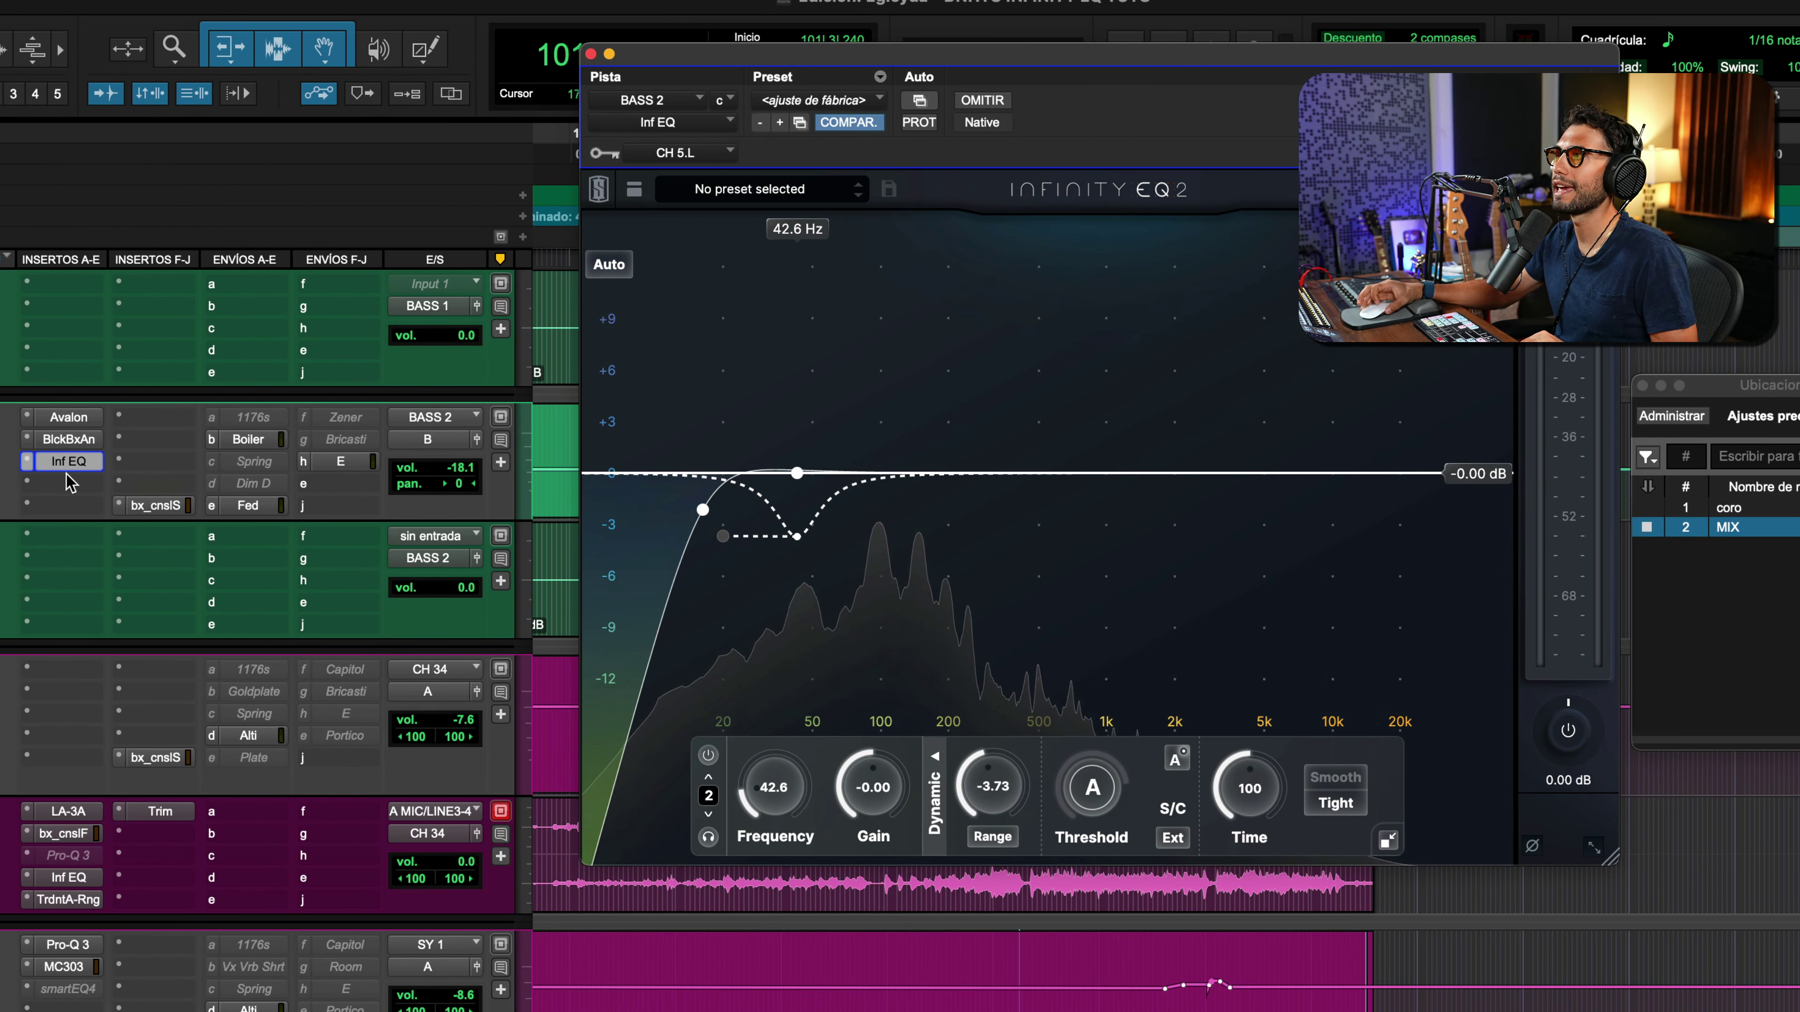
scroll(0, 497, "up", 10)
scroll(9, 503, "up", 10)
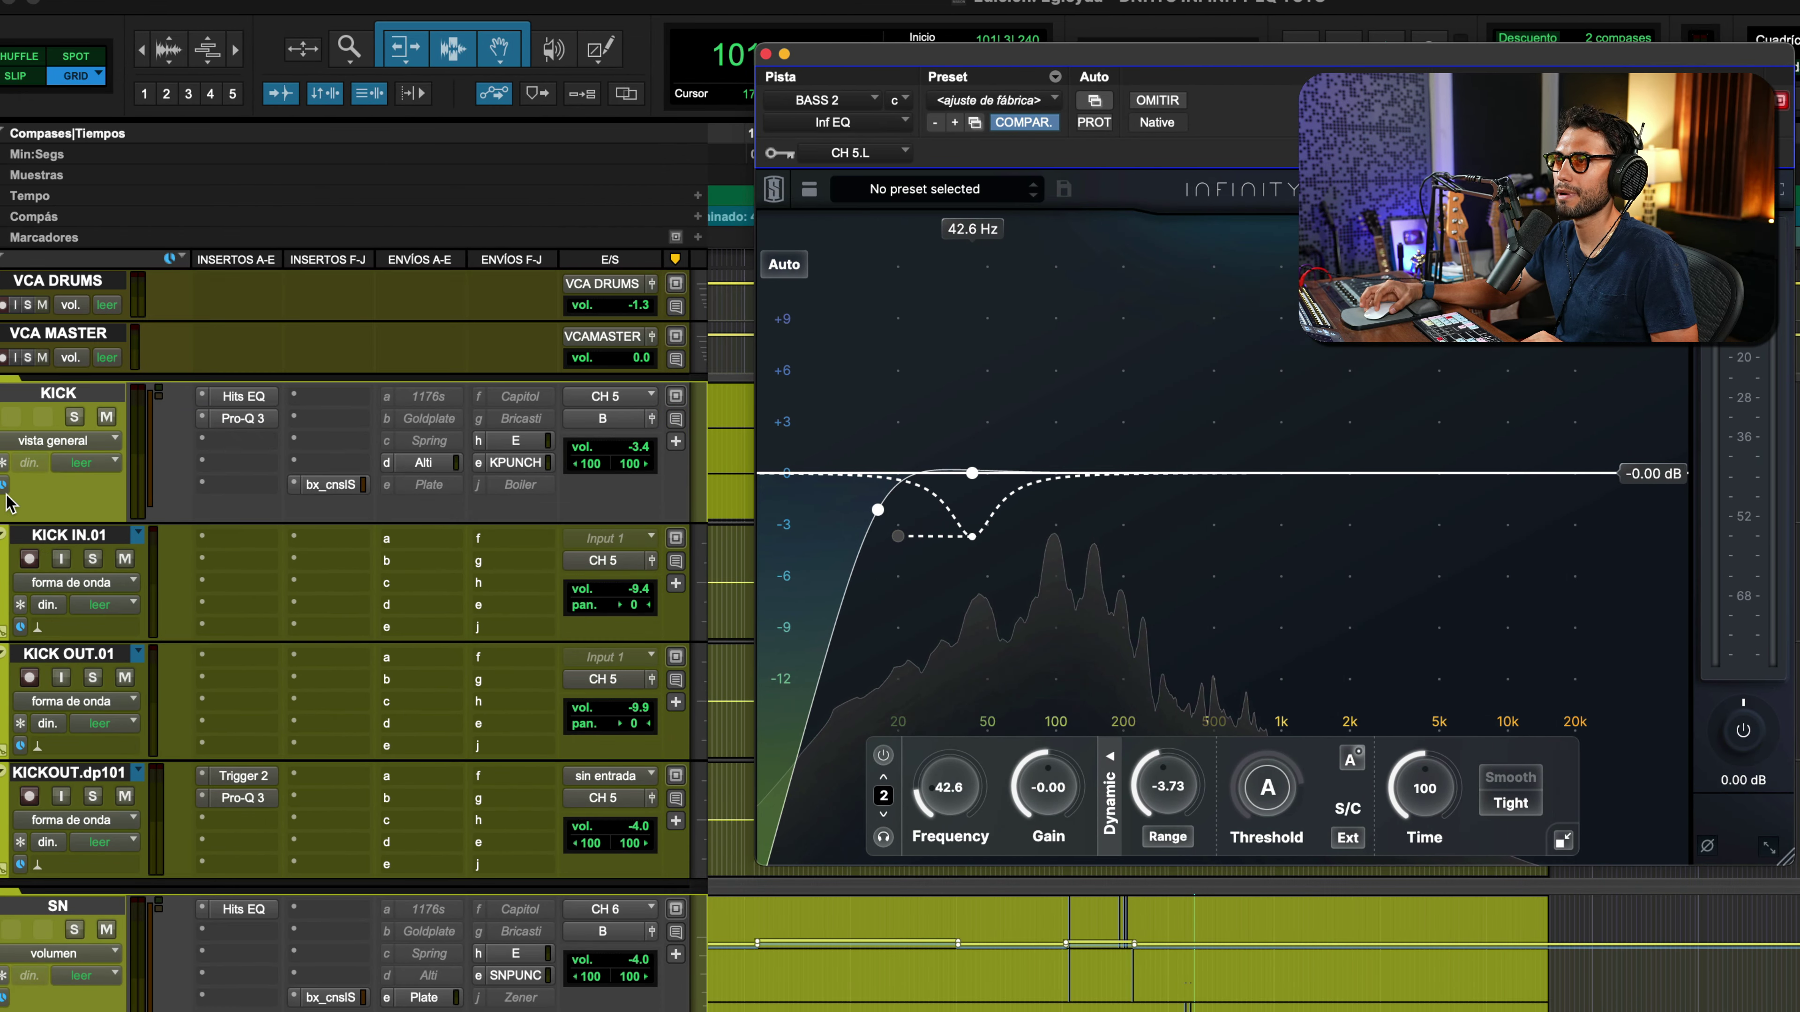
scroll(435, 715, "down", 15)
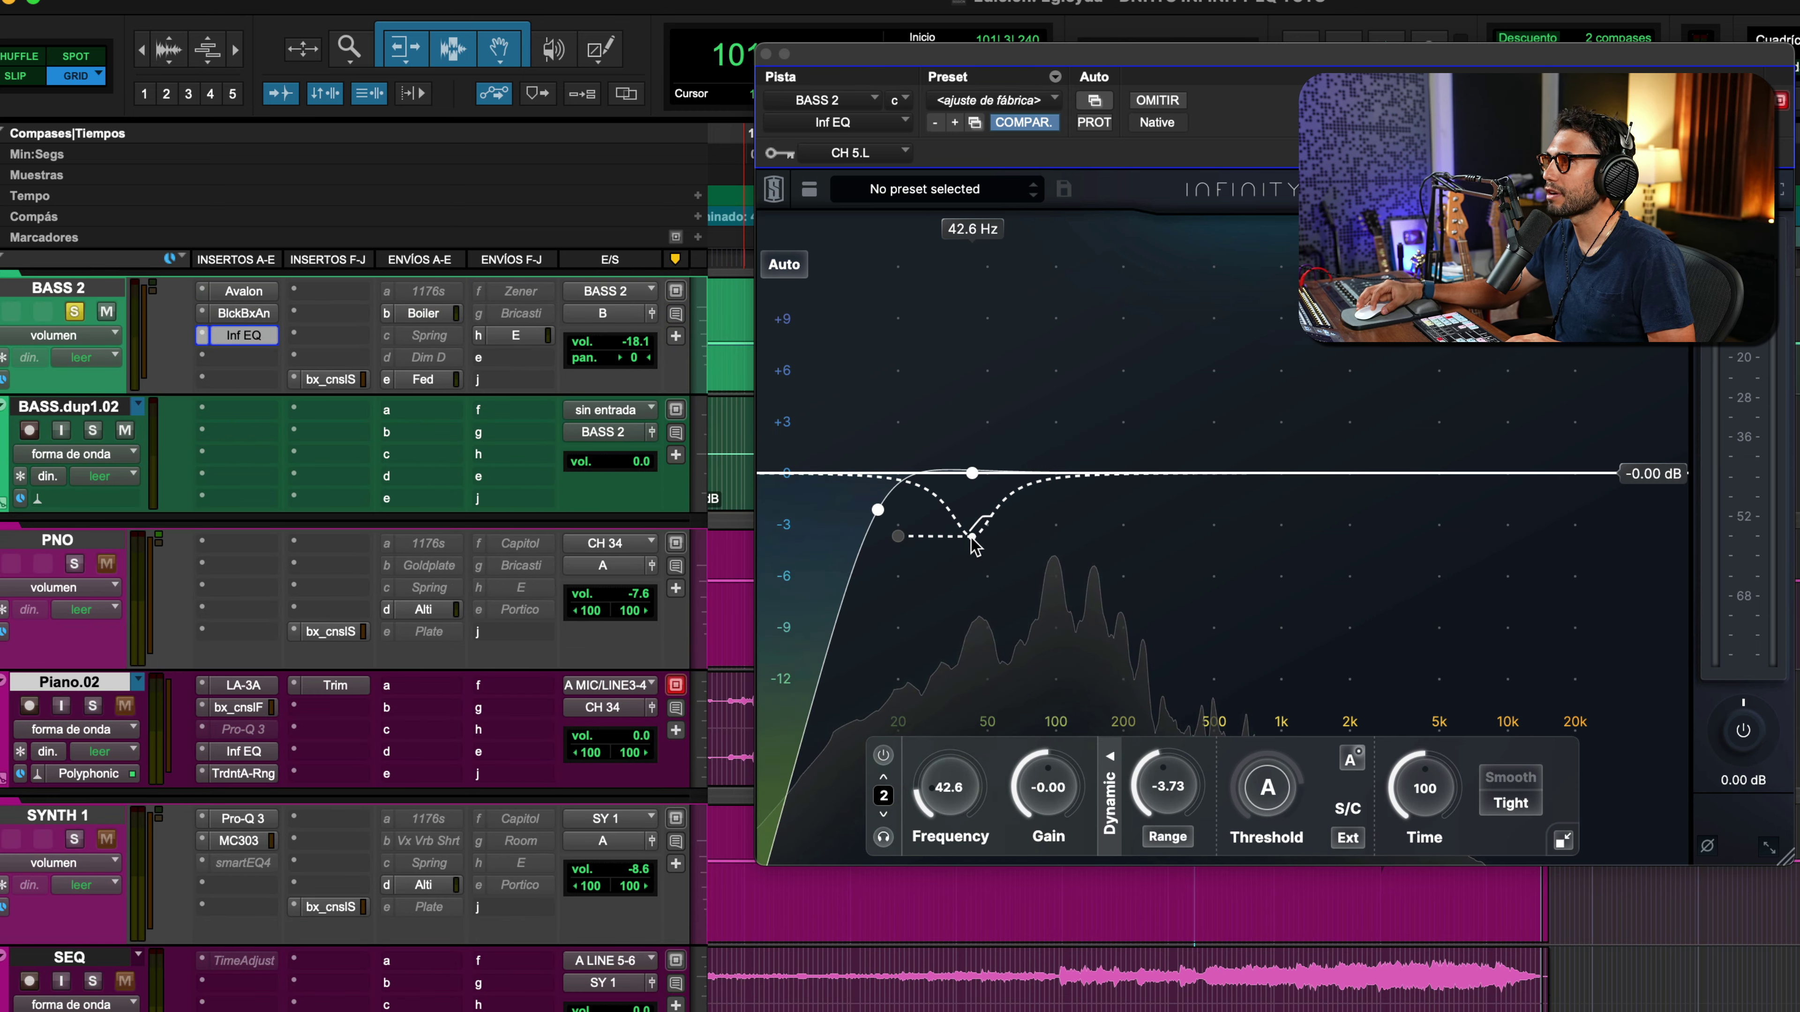
Play BASS 2 in solo with its equalizer window repositioned and audition the 42.6 Hz dynamic band on its own
mouse_move(974, 474)
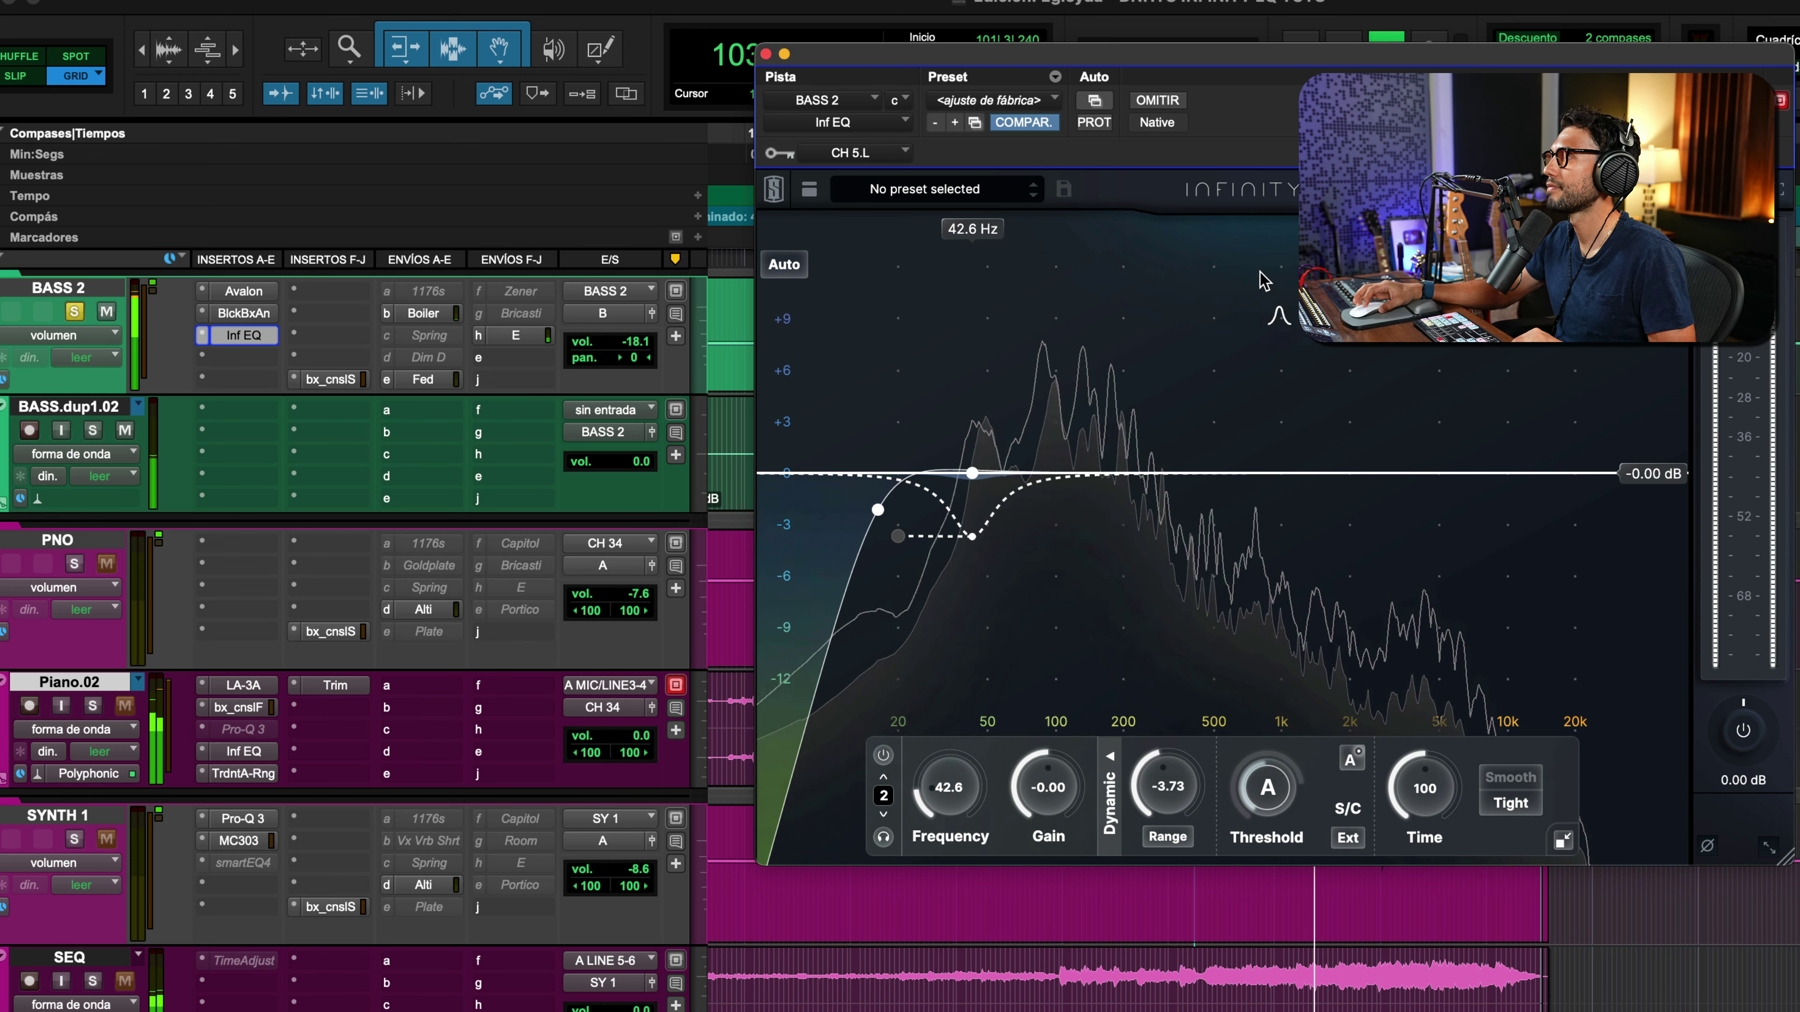
left_click_drag(1188, 69, 909, 51)
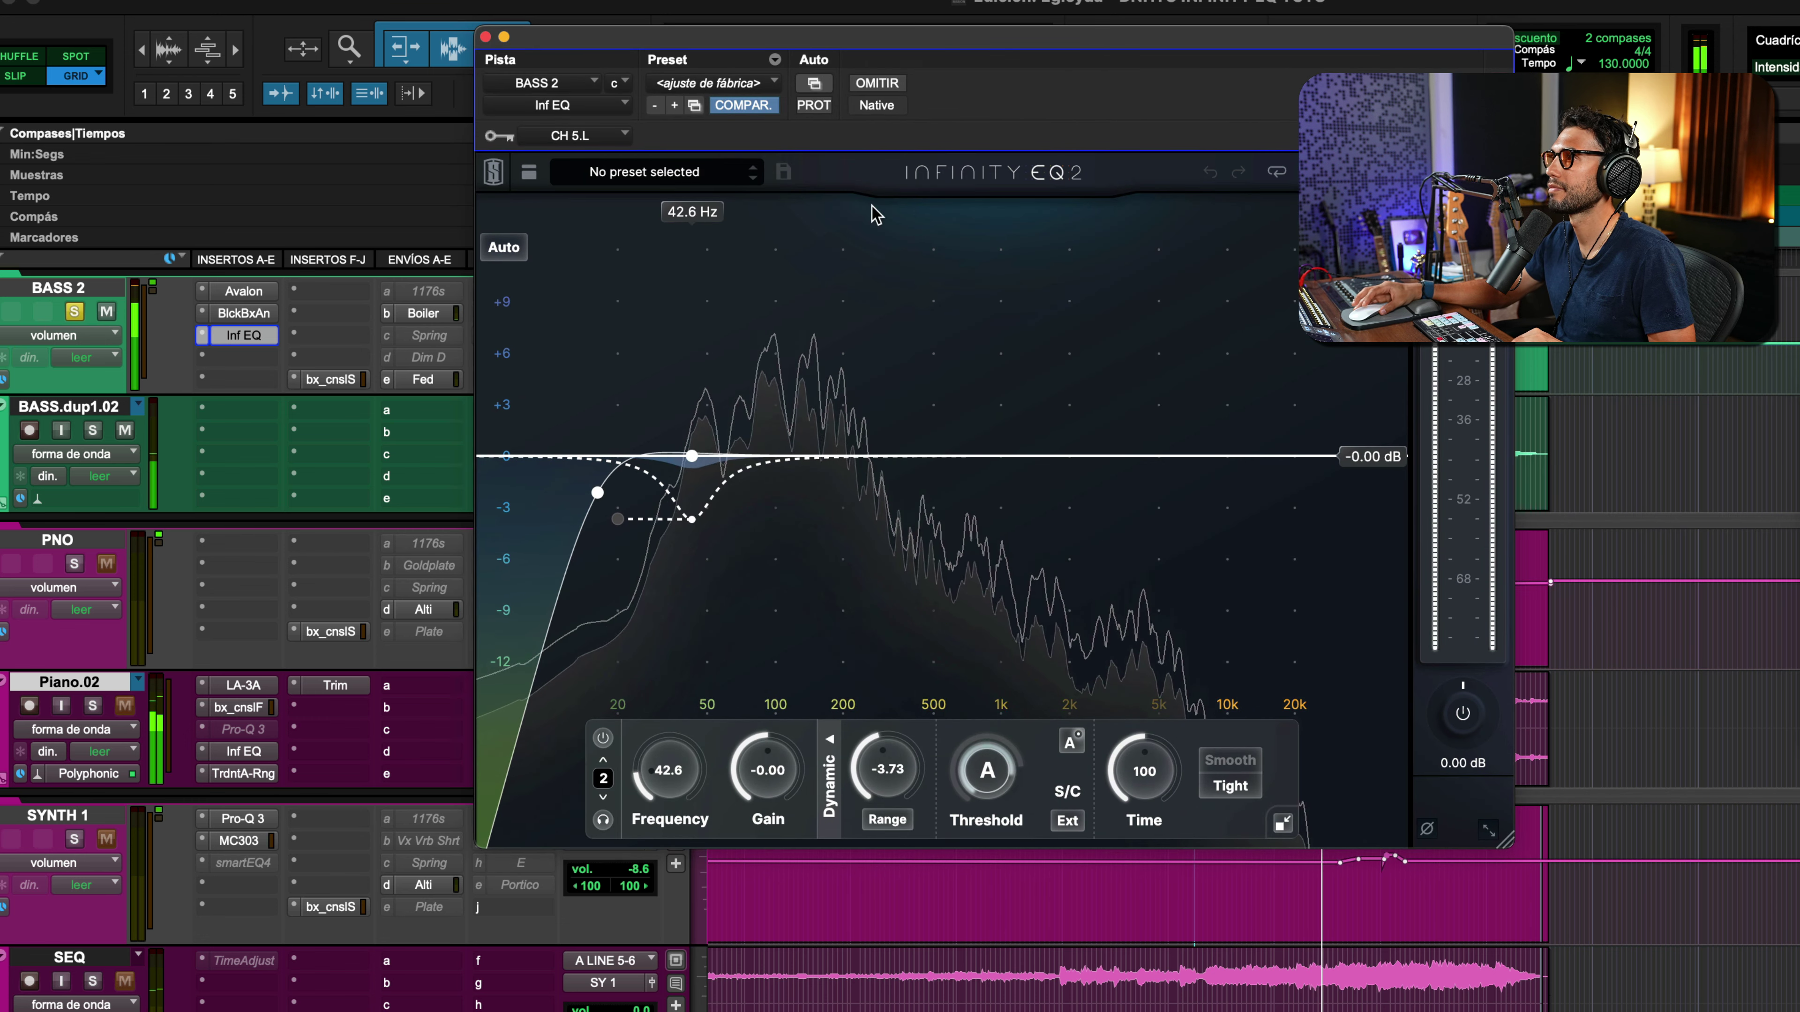
mouse_move(689, 458)
left_click(692, 496)
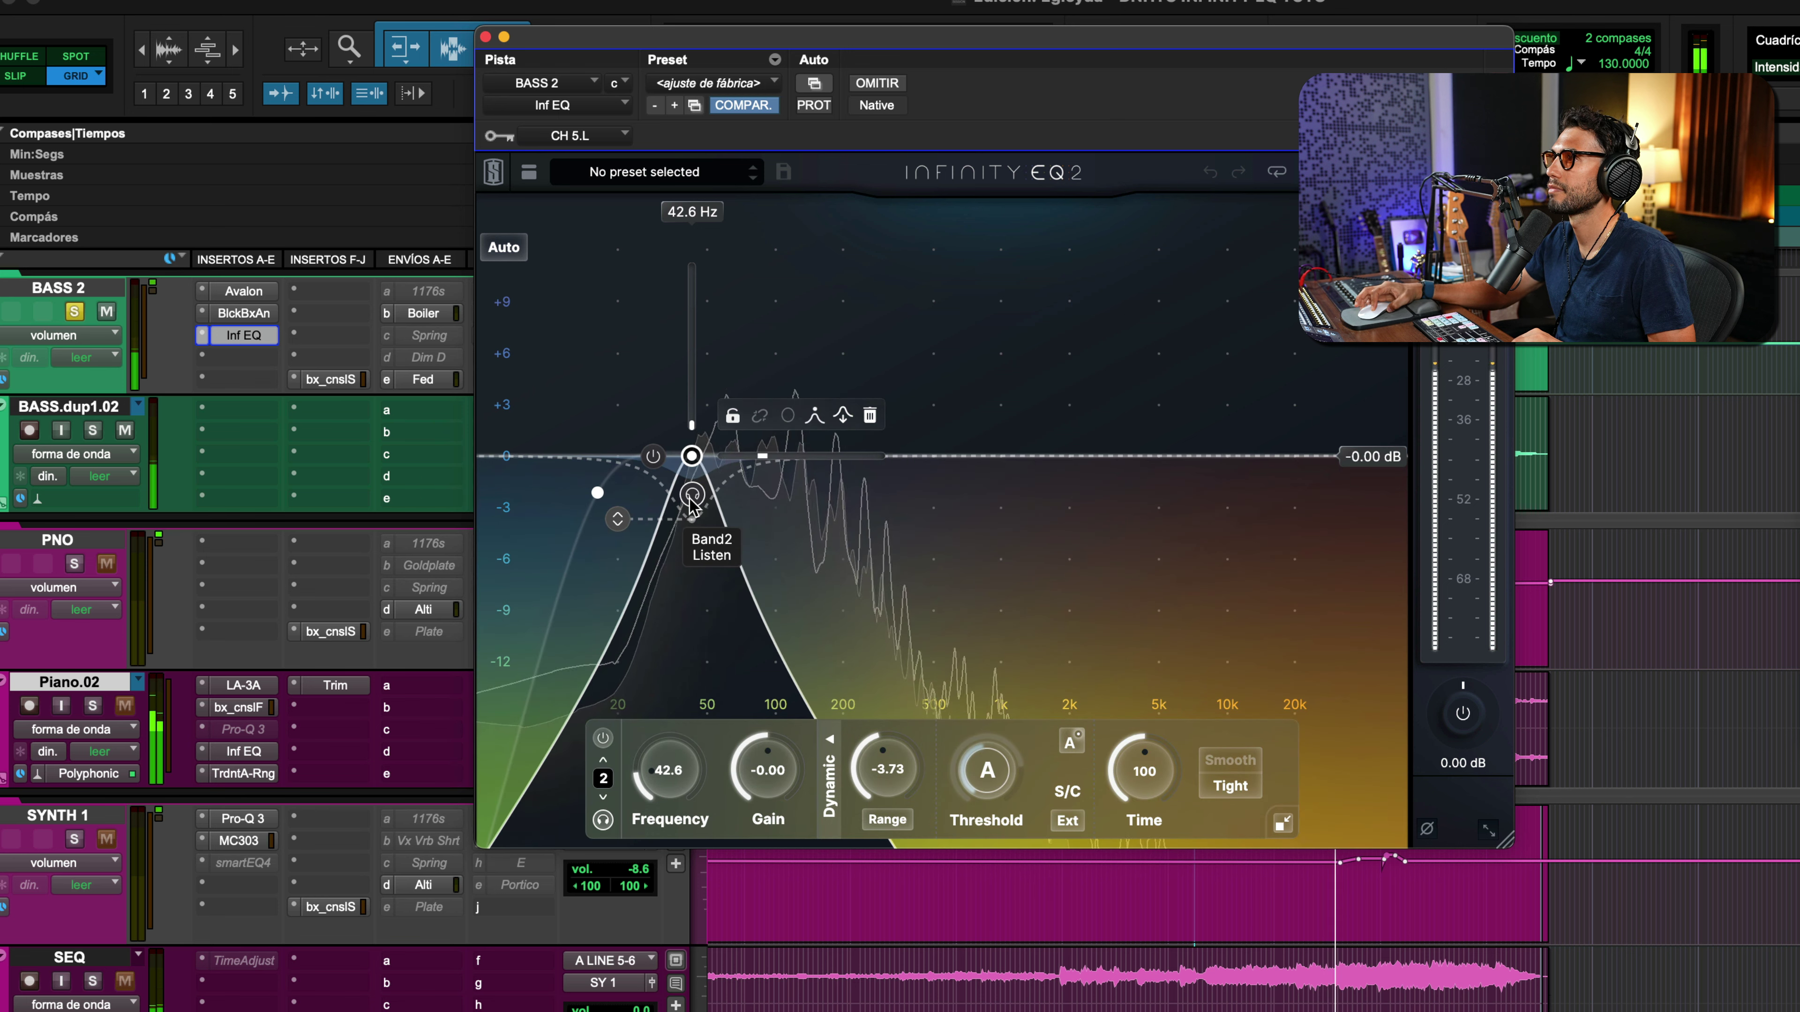
left_click(691, 496)
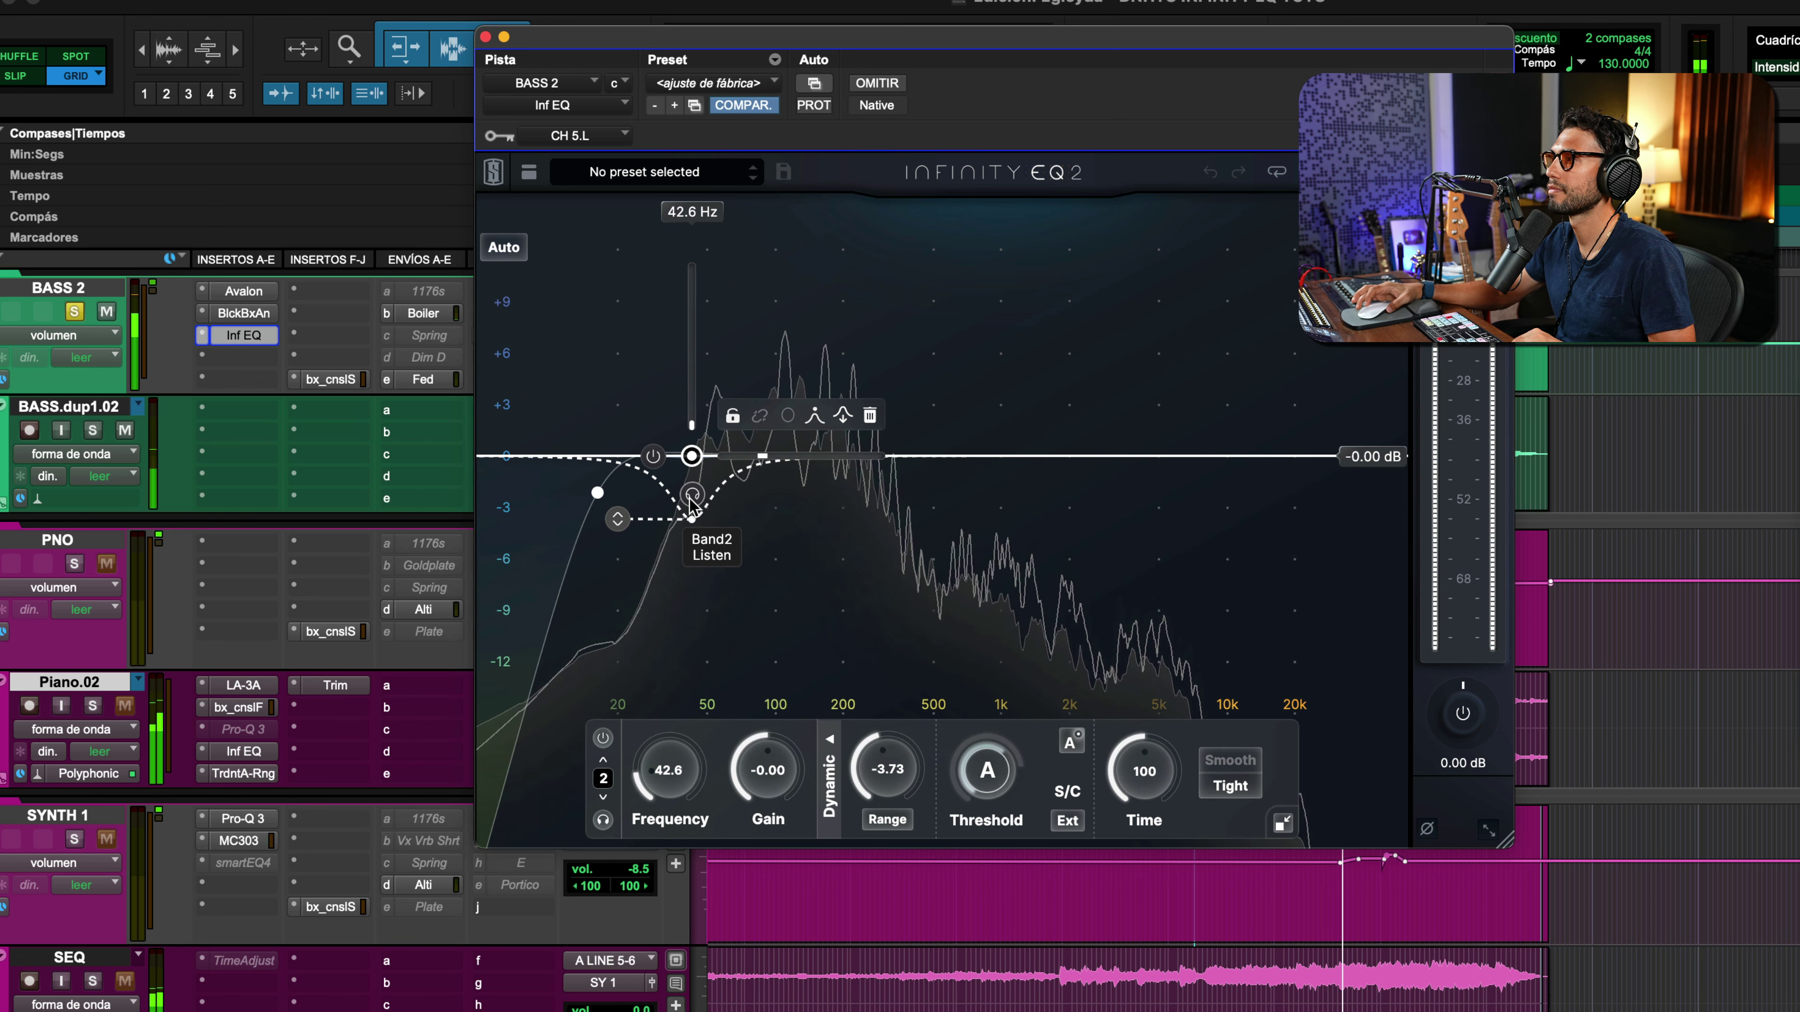
Toggle the 42.6 Hz band's sidechain source away from Ext and back, and take BASS 2 out of solo
left_click(1070, 821)
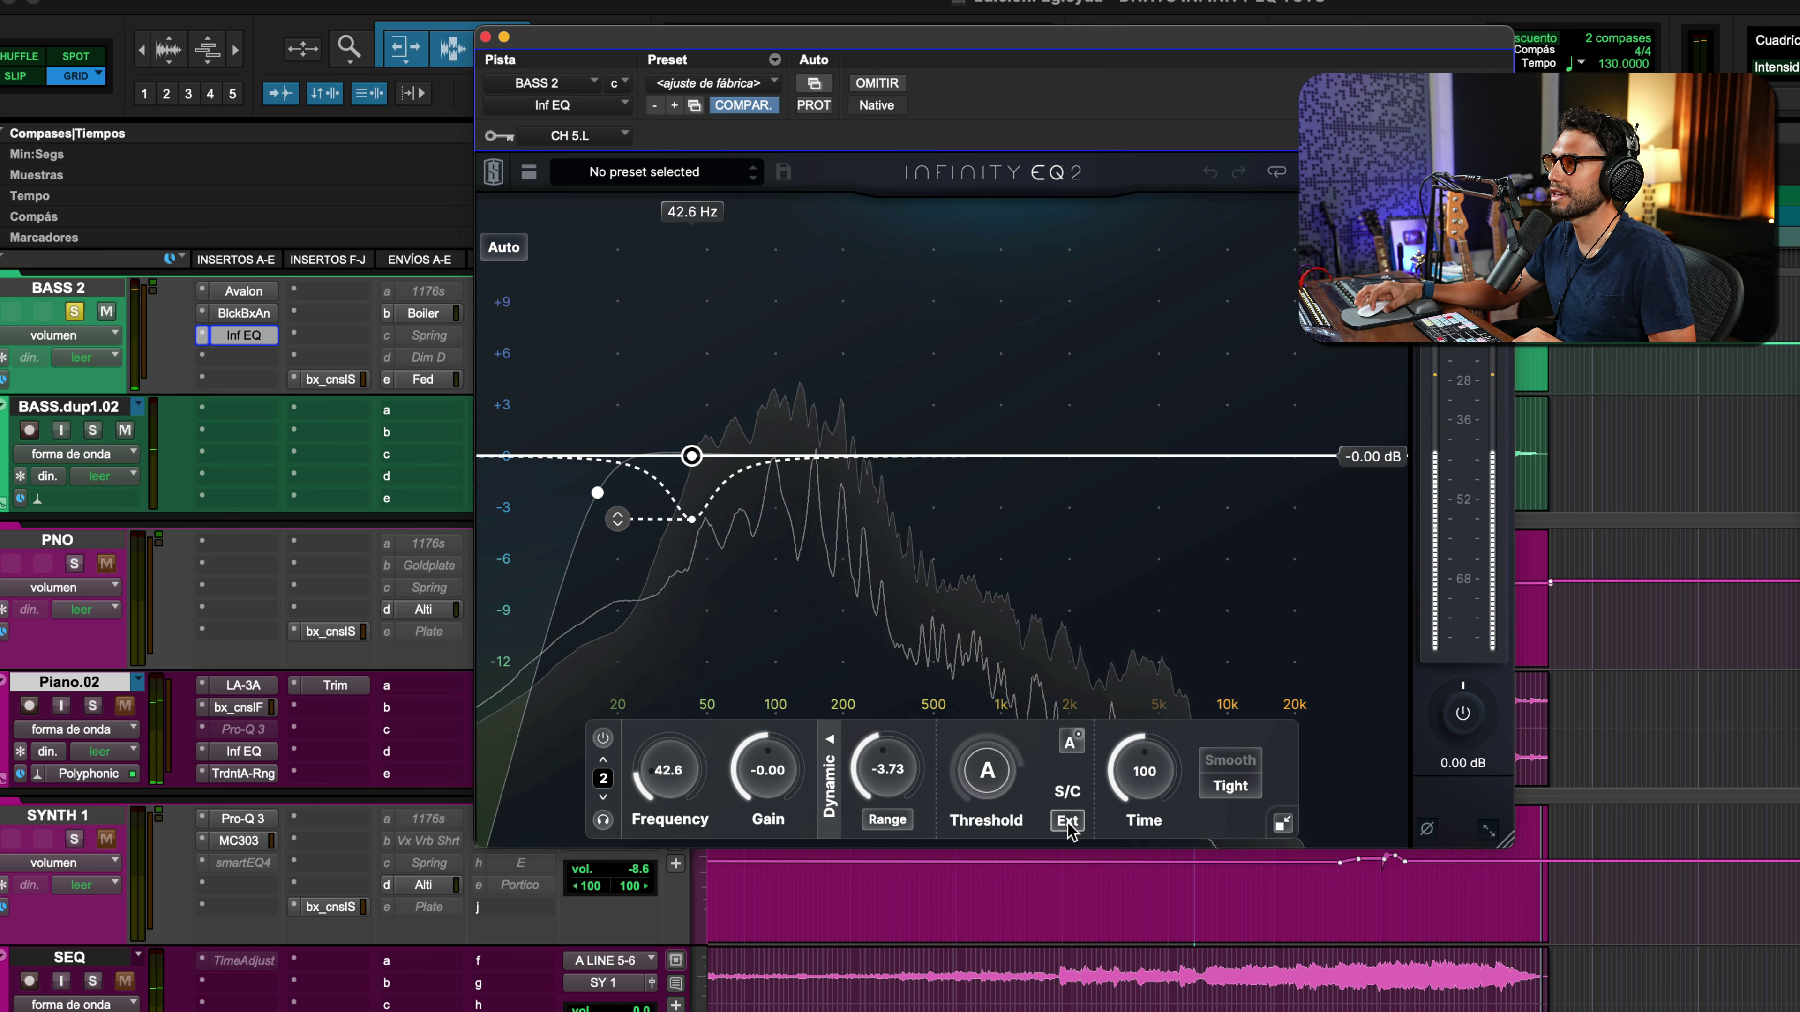
left_click(1067, 821)
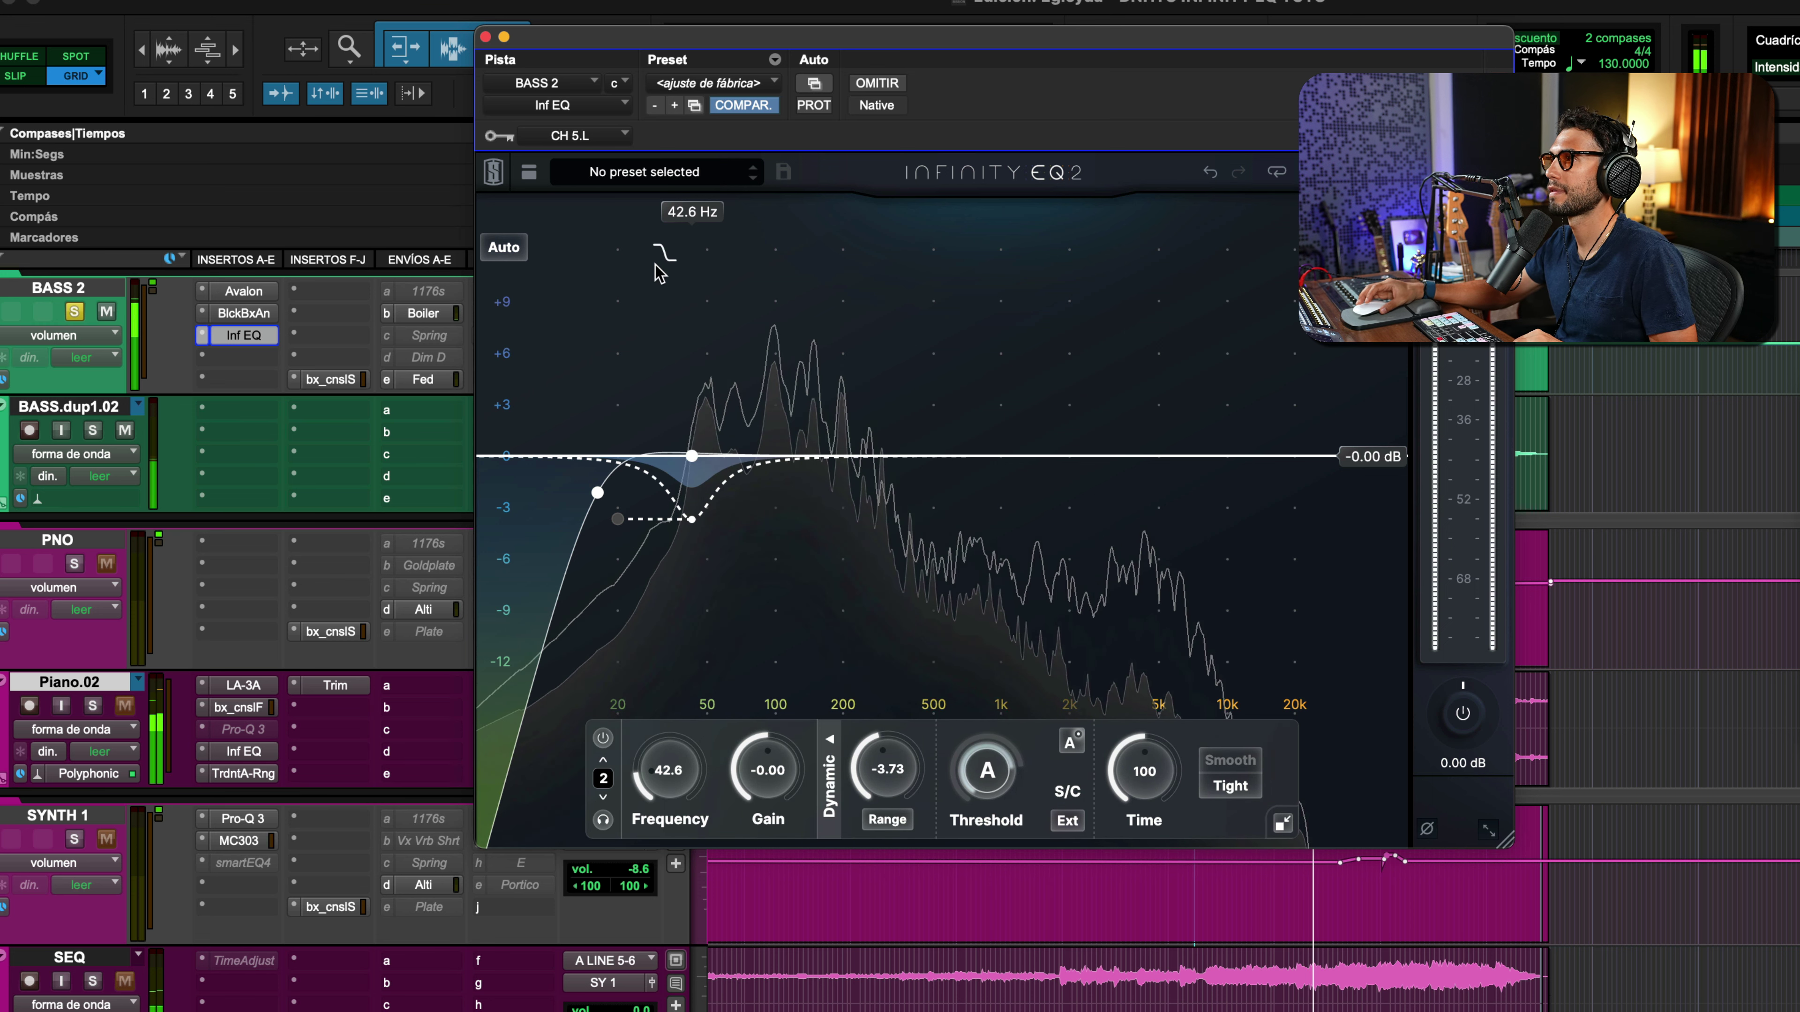
left_click(74, 313)
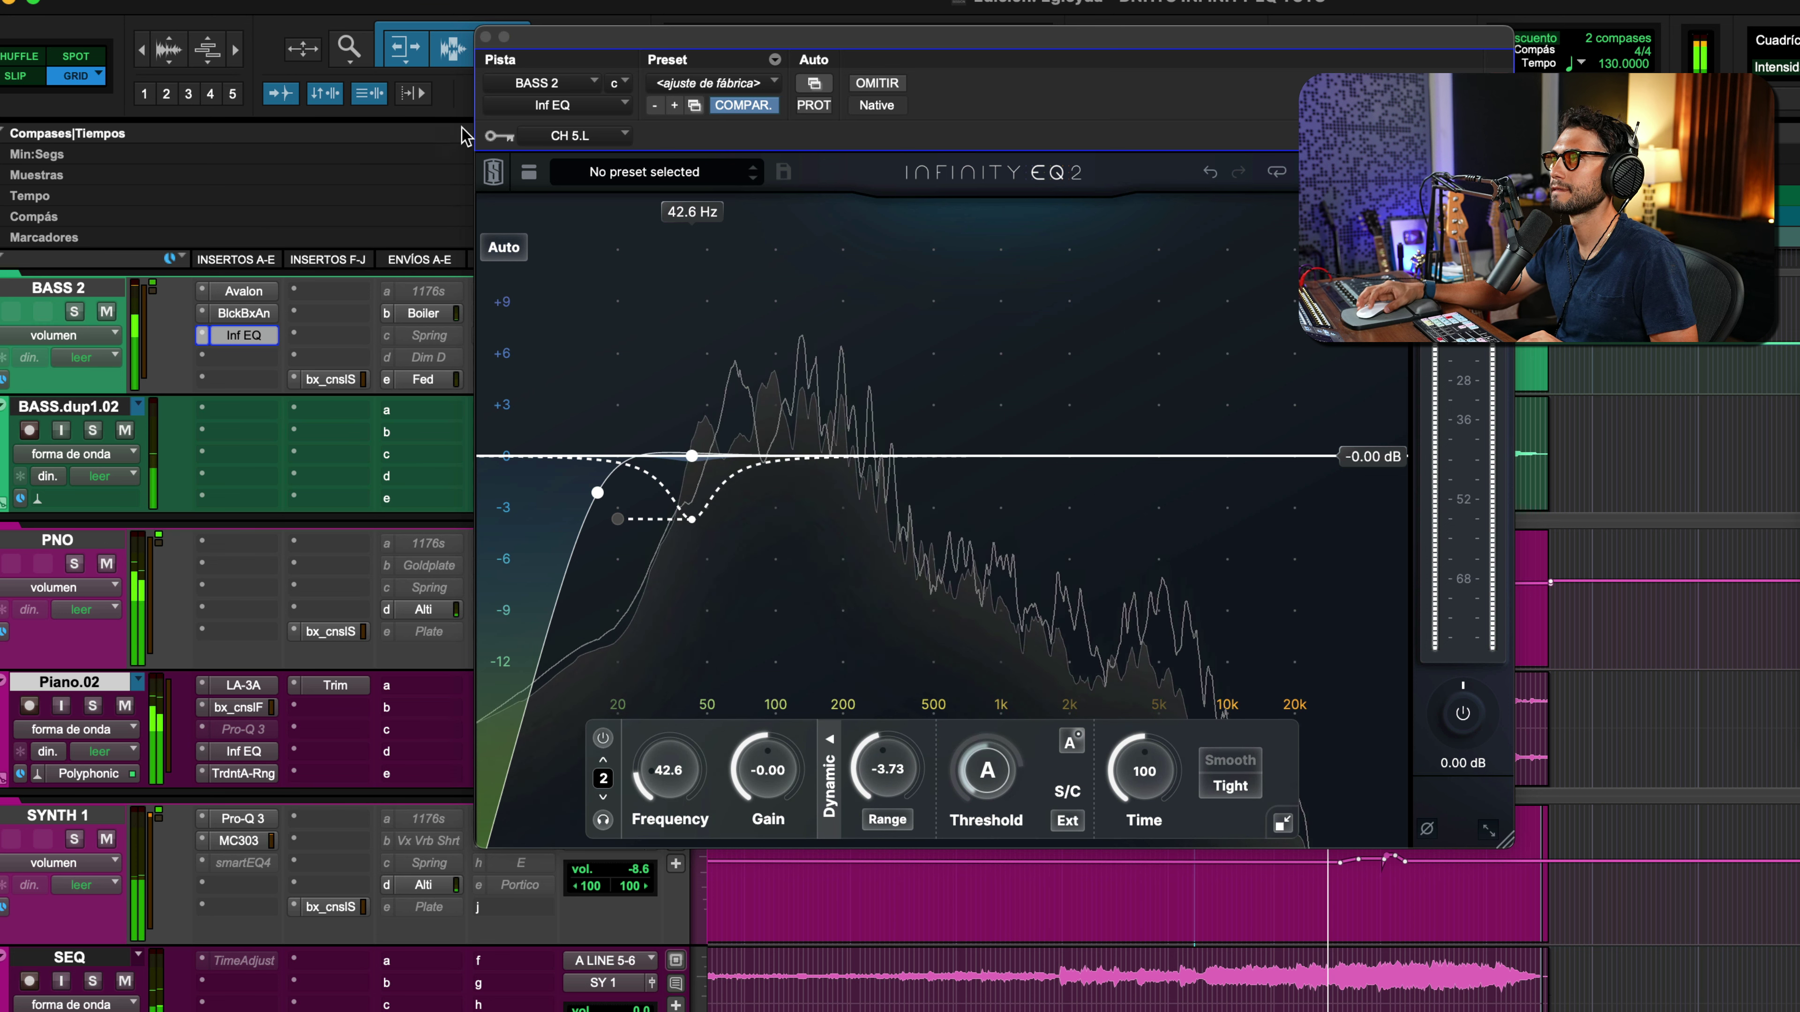